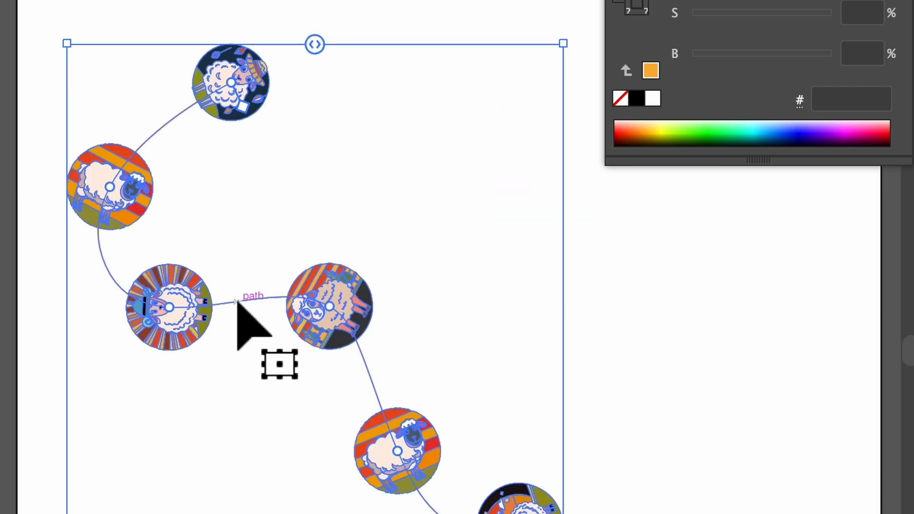
# Adjust the spacing of the round sheep illustrations along the curved path to about 52.4 mm
pyautogui.moveTo(315, 45); pyautogui.dragTo(339, 66)
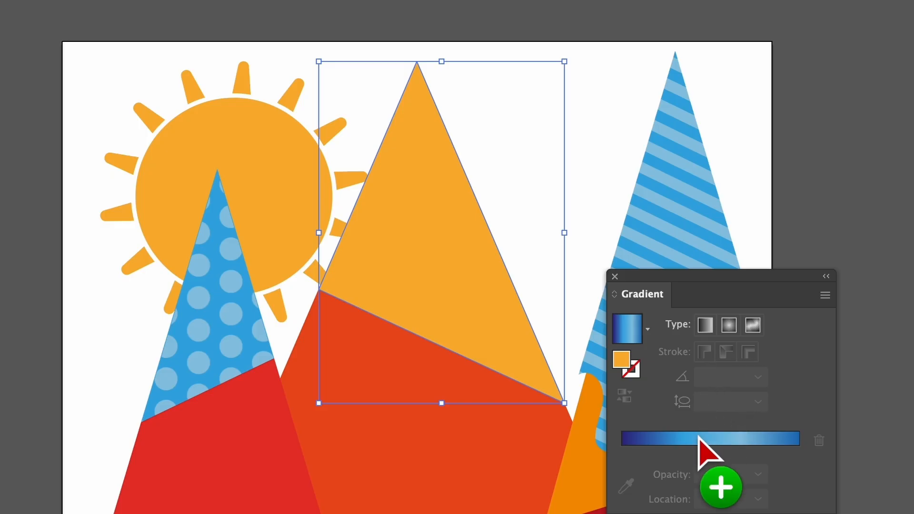
pyautogui.click(698, 438)
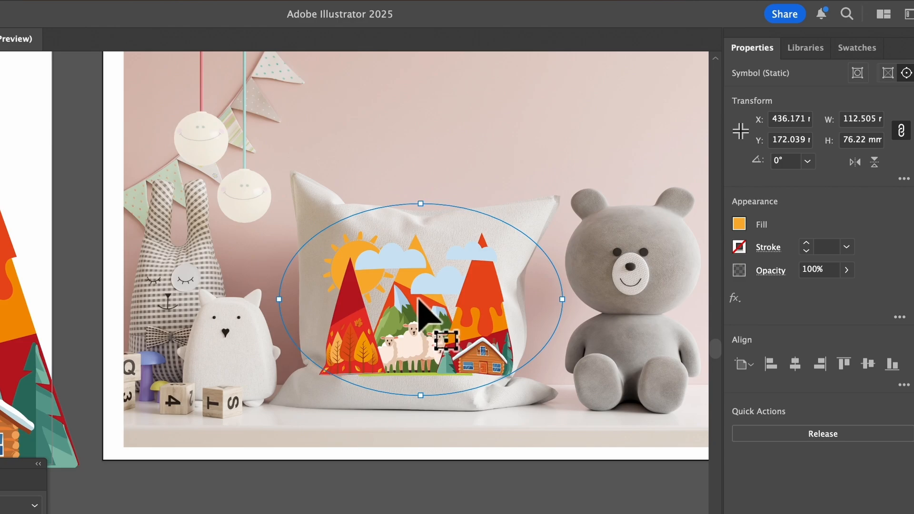
pyautogui.moveTo(419, 301); pyautogui.dragTo(398, 321)
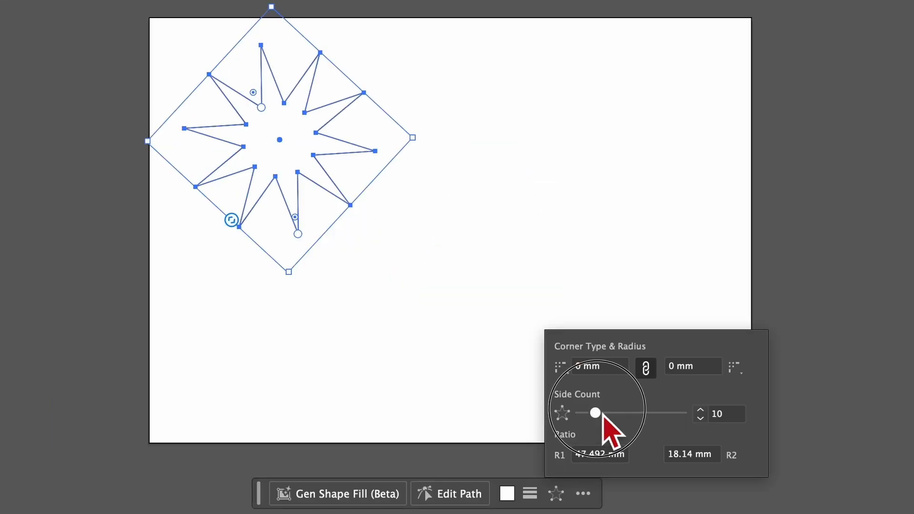
# Set the star's side count to 14 and its first corner radius to 5 mm
pyautogui.moveTo(602, 414)
pyautogui.mouseDown()
pyautogui.moveTo(616, 415)
pyautogui.moveTo(604, 413)
pyautogui.mouseUp()
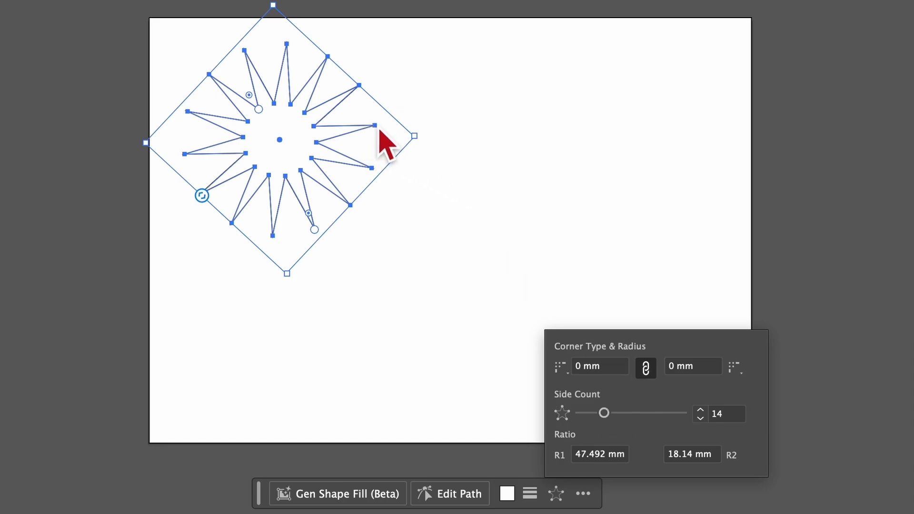
pyautogui.click(582, 371)
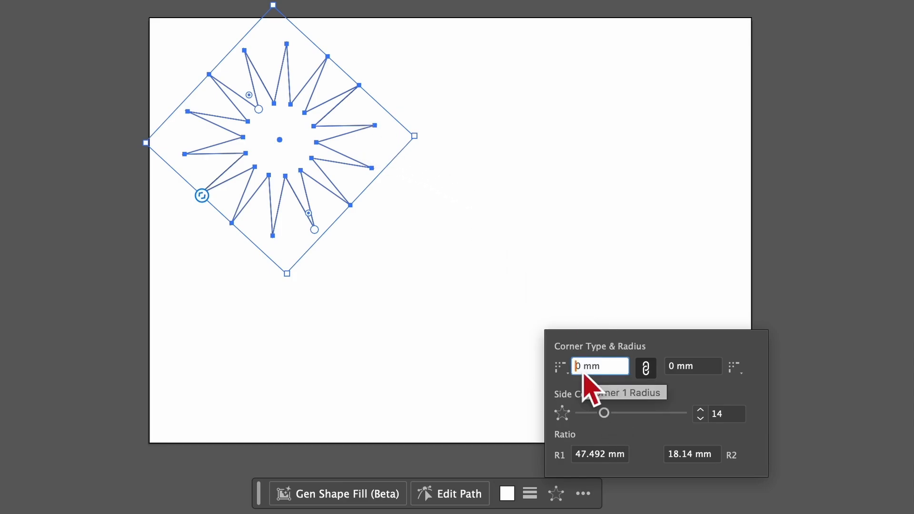
pyautogui.press('Right')
pyautogui.press('BackSpace')
pyautogui.write('5')
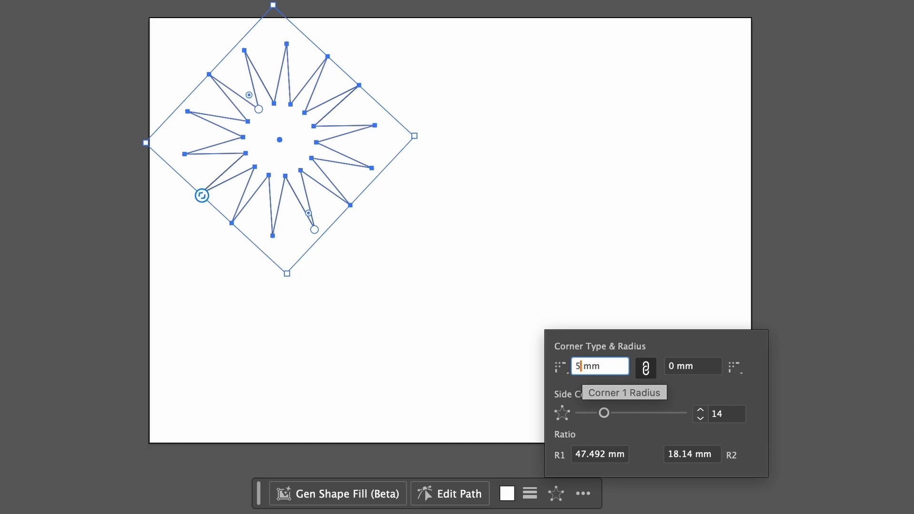
pyautogui.click(688, 373)
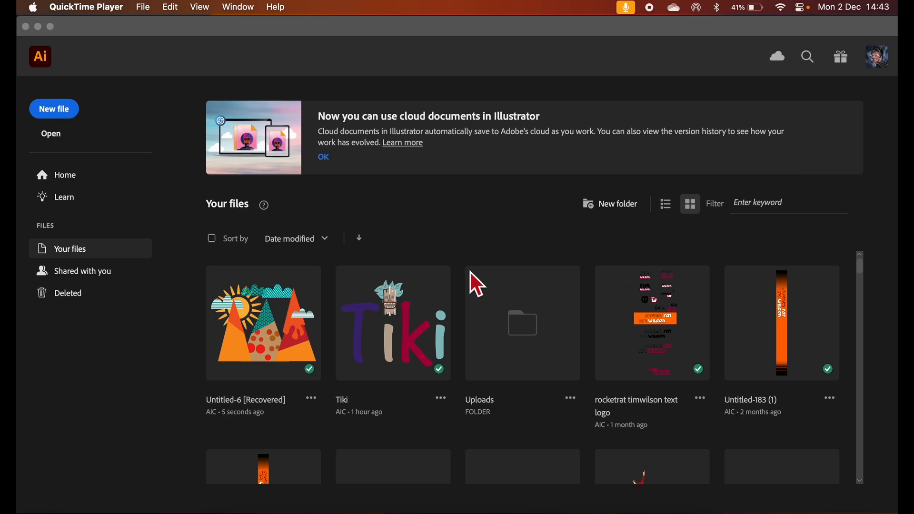
# Create a new print document from the A4 preset, 210 x 297 mm, in RGB color mode
pyautogui.click(62, 109)
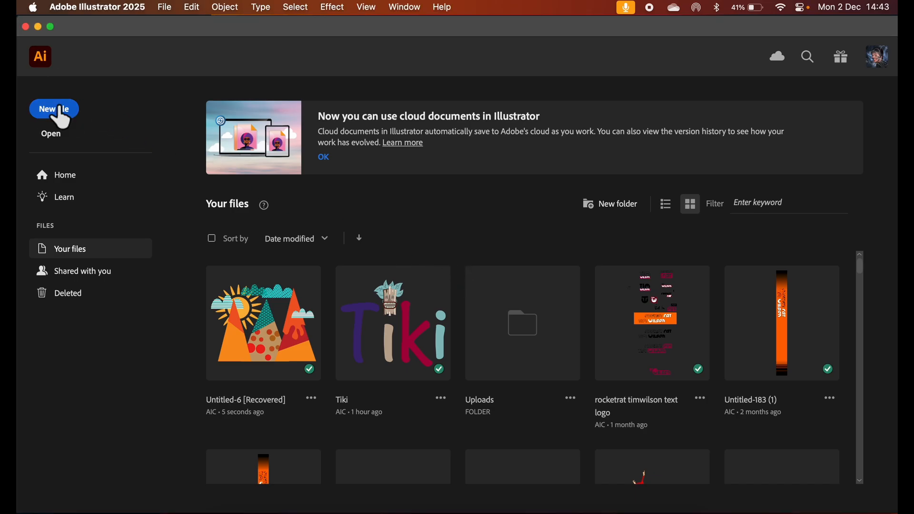
pyautogui.click(61, 112)
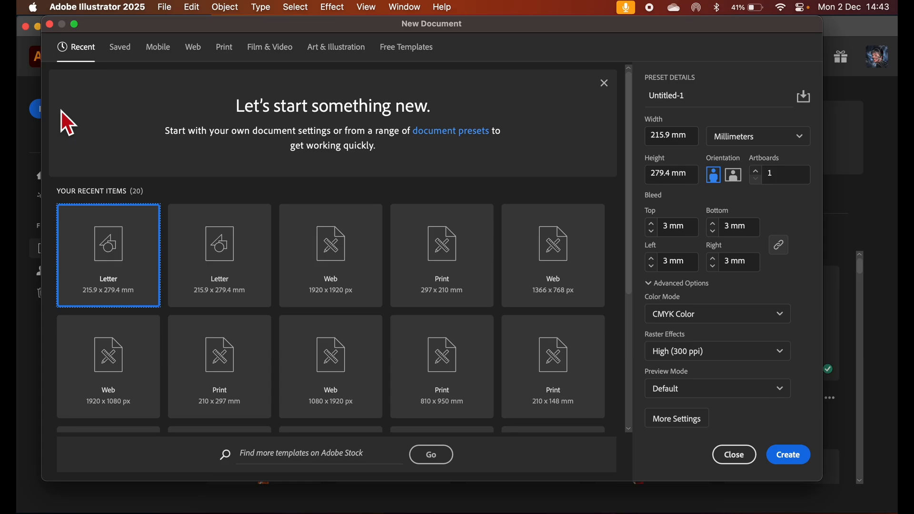
pyautogui.click(222, 51)
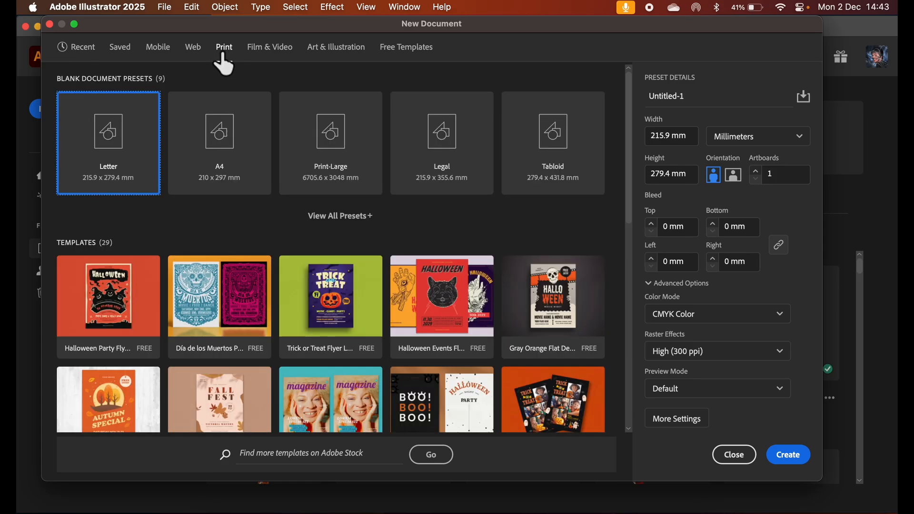
pyautogui.click(224, 136)
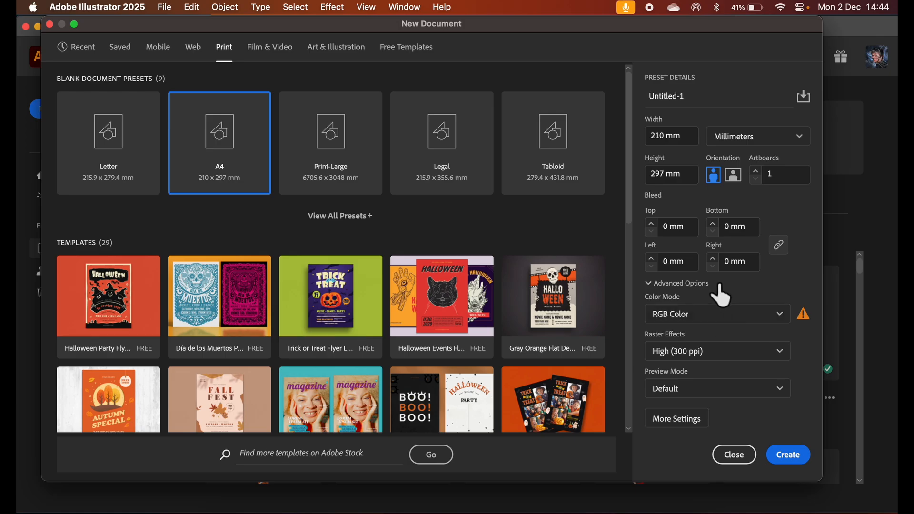
pyautogui.click(788, 457)
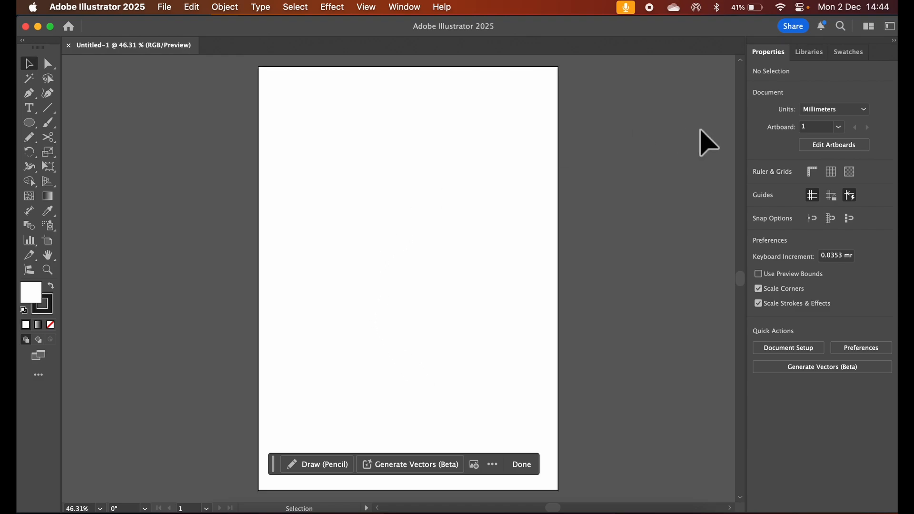
# Change the A4 artboard's orientation to landscape and finish artboard editing
pyautogui.click(826, 146)
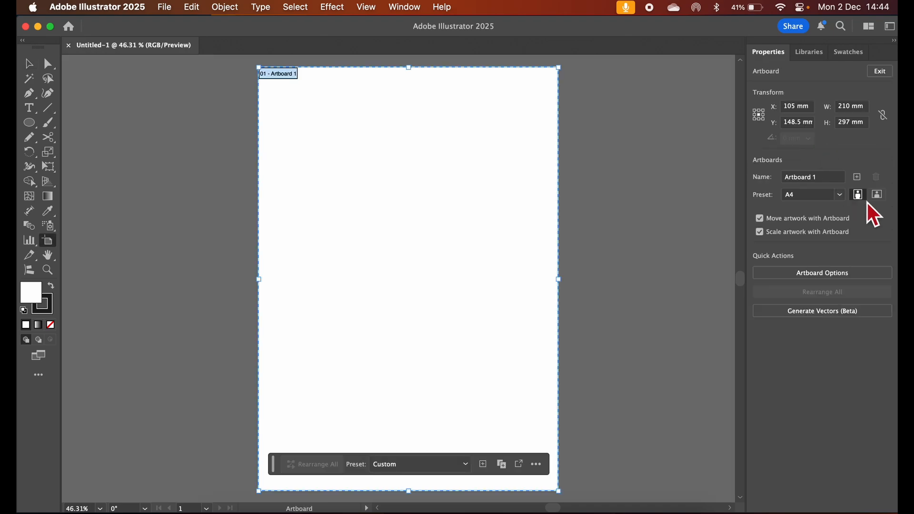
pyautogui.click(877, 194)
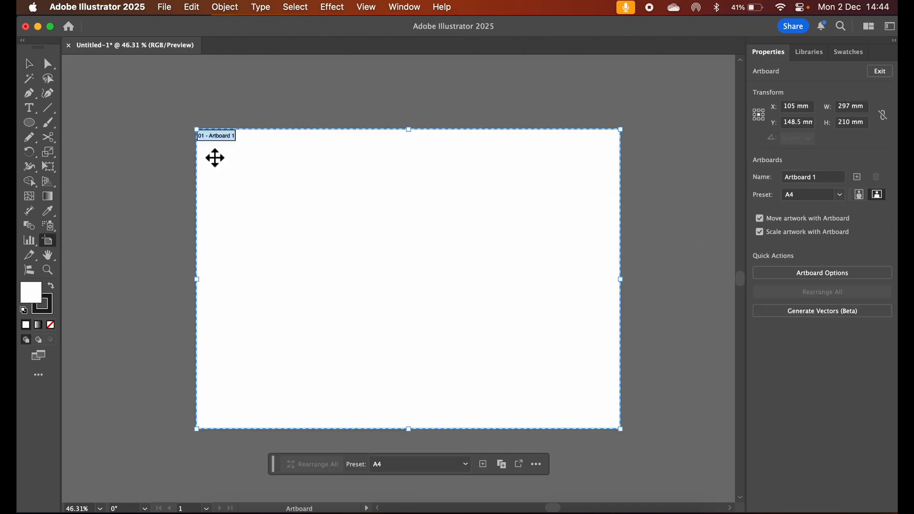
pyautogui.click(30, 63)
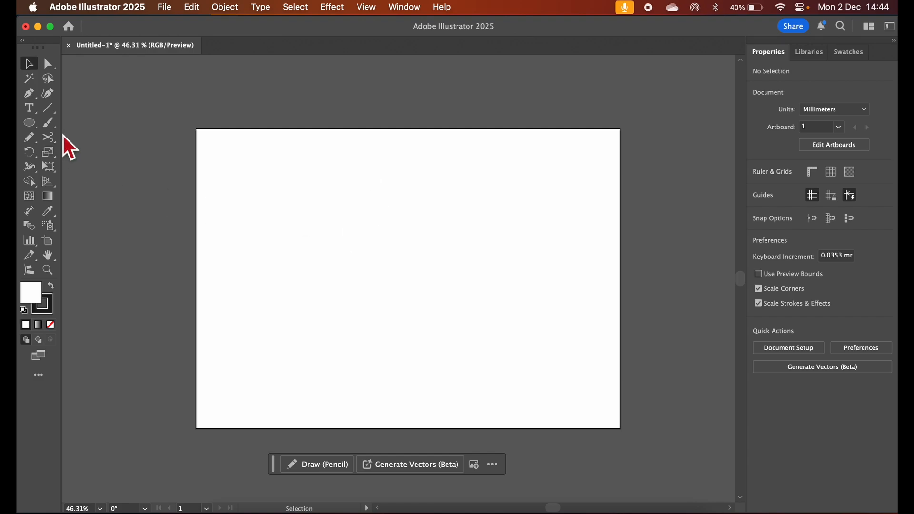
# Draw a five-pointed star about 89 mm wide and 90 mm high in the upper-left part of the artboard
pyautogui.click(36, 128)
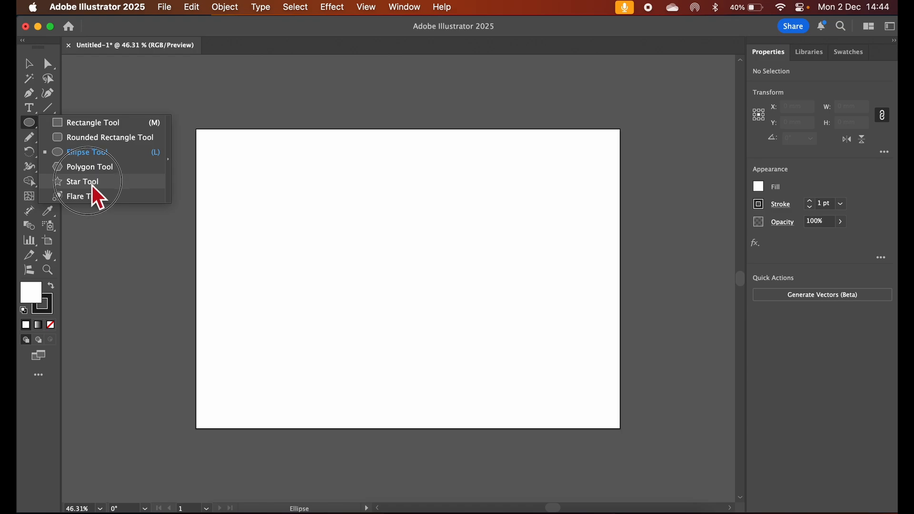
pyautogui.click(93, 184)
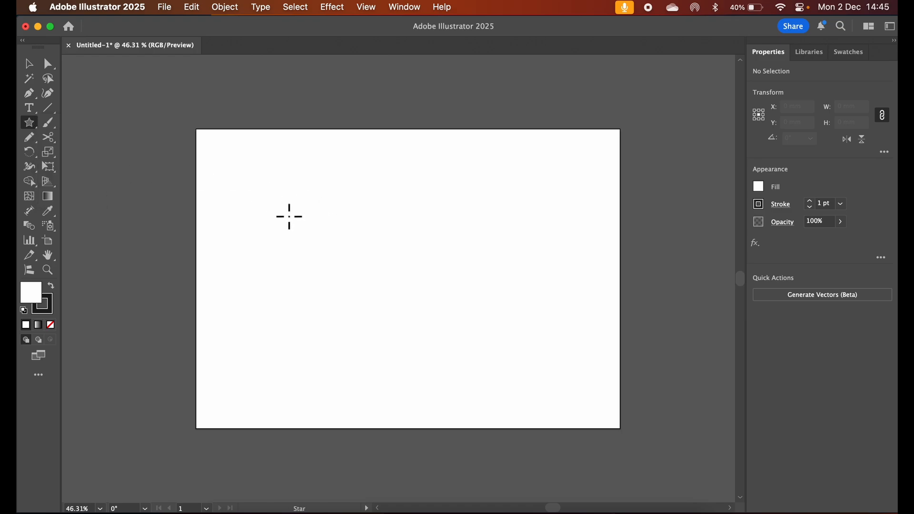
pyautogui.moveTo(288, 216); pyautogui.dragTo(338, 262)
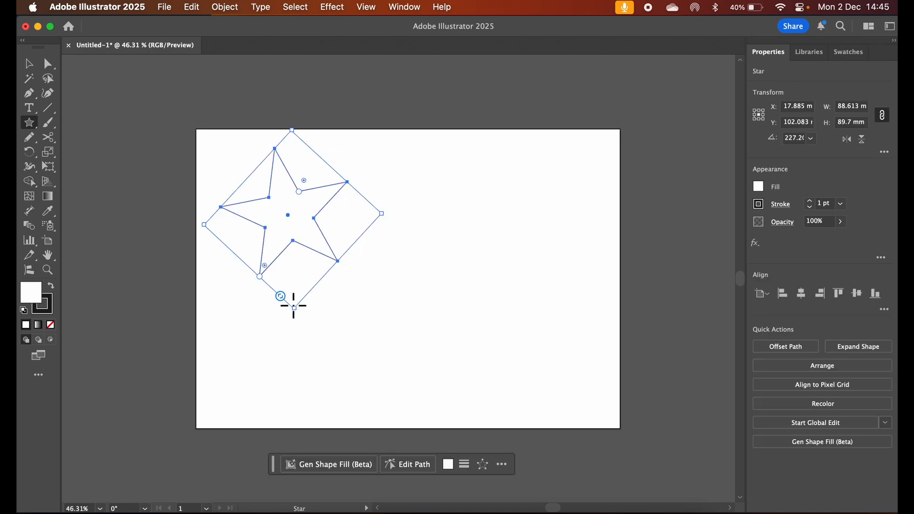
# Increase the star's side count to 14
pyautogui.moveTo(281, 298); pyautogui.dragTo(261, 284)
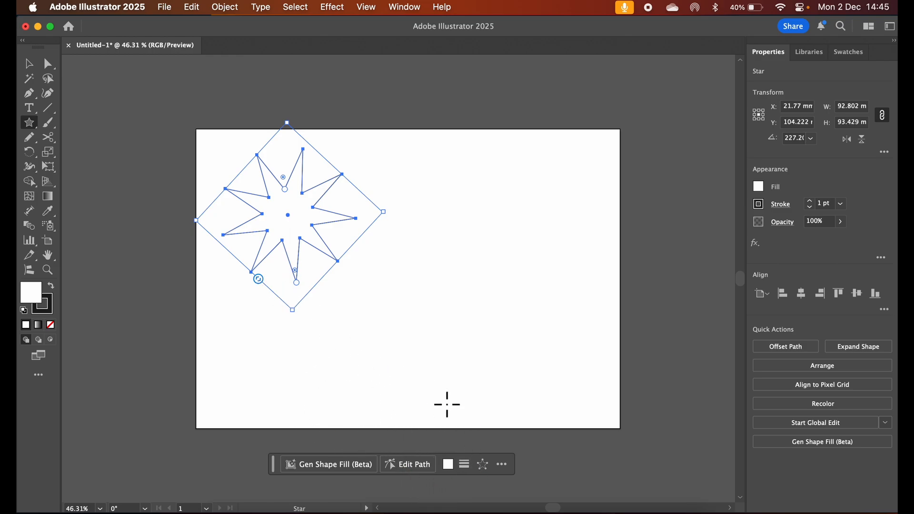
pyautogui.click(484, 469)
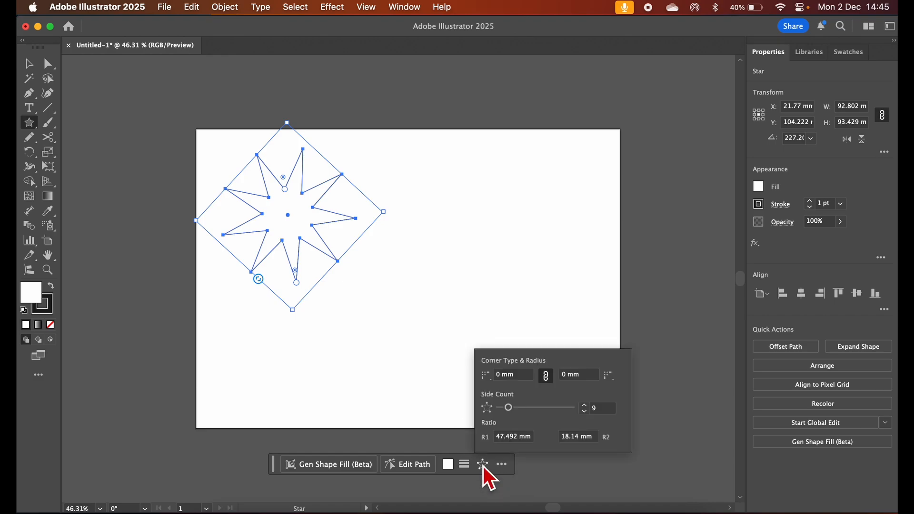
pyautogui.moveTo(509, 407)
pyautogui.mouseDown()
pyautogui.moveTo(528, 408)
pyautogui.moveTo(518, 411)
pyautogui.mouseUp()
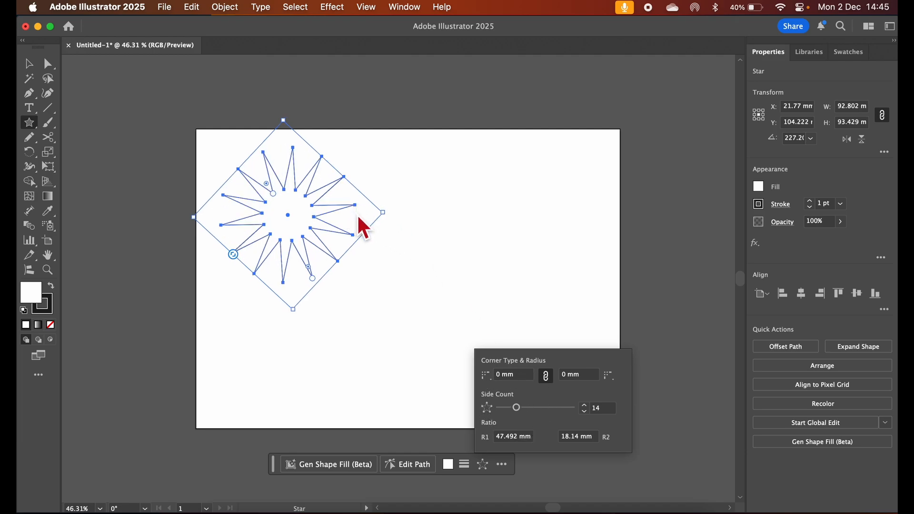
# Try a 5 mm corner radius on the star's outer points
pyautogui.click(503, 380)
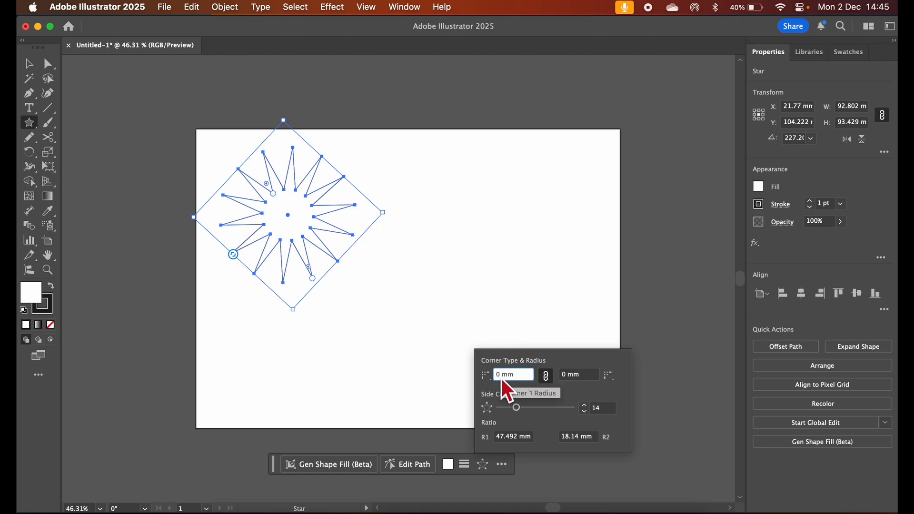
pyautogui.press('Delete')
pyautogui.write('5')
pyautogui.click(574, 377)
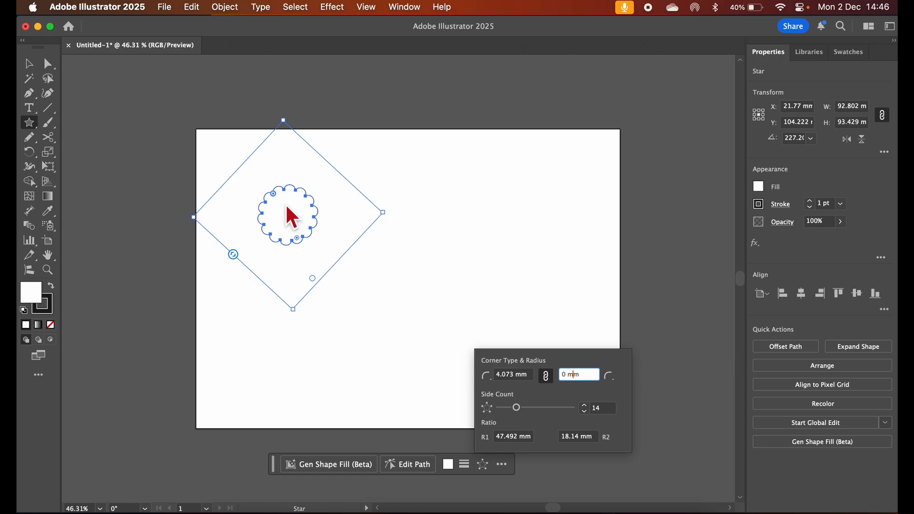
# Try a smaller corner radius of 2 mm on the star's outer points
pyautogui.click(516, 379)
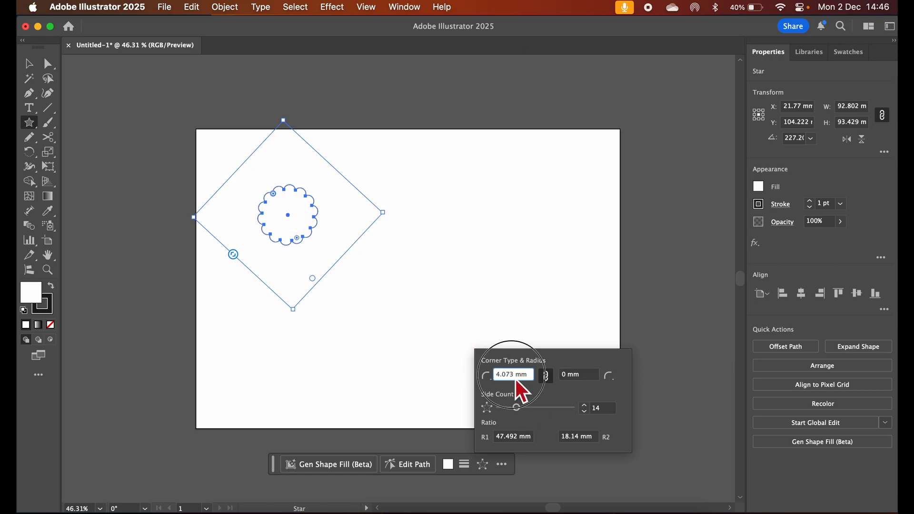
pyautogui.moveTo(515, 379); pyautogui.dragTo(487, 376)
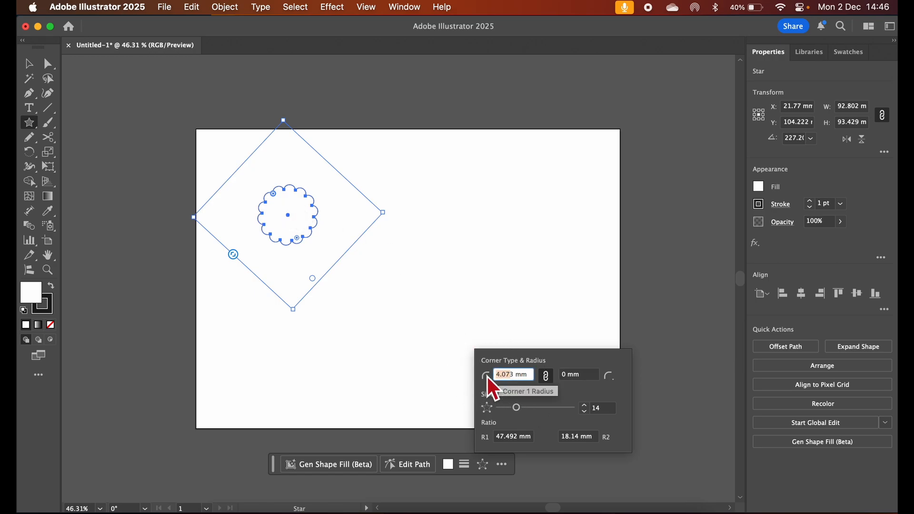
pyautogui.press('BackSpace')
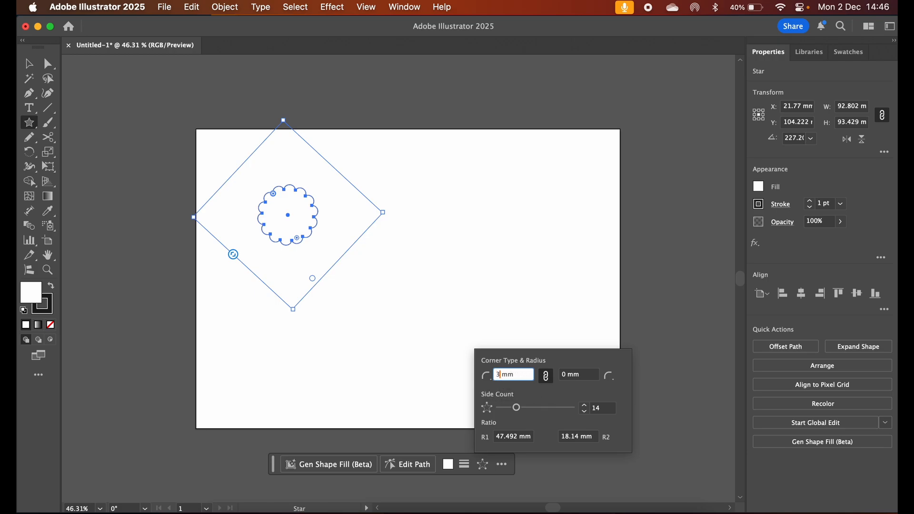
pyautogui.write('2')
pyautogui.click(584, 379)
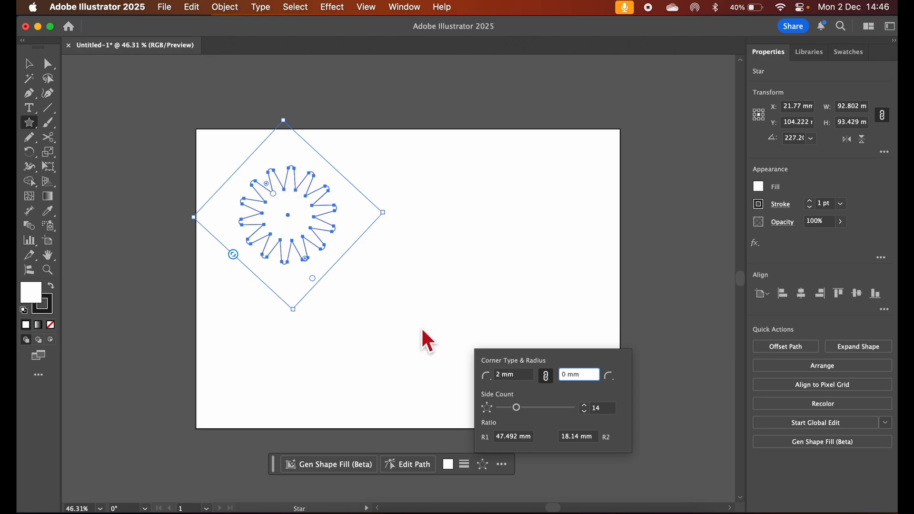
# Set the corner radius of the star's outer points to 1.5 mm and close the shape properties
pyautogui.click(497, 376)
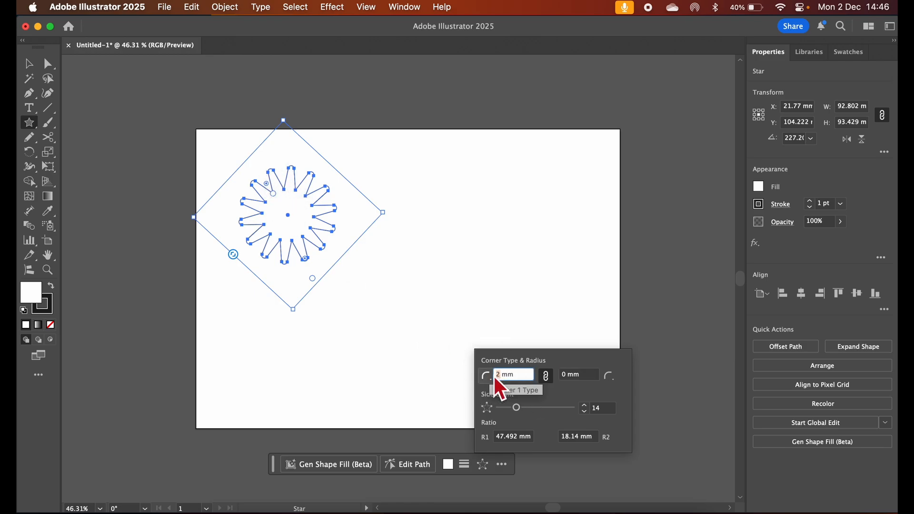
pyautogui.write('1.')
pyautogui.write('5')
pyautogui.click(574, 374)
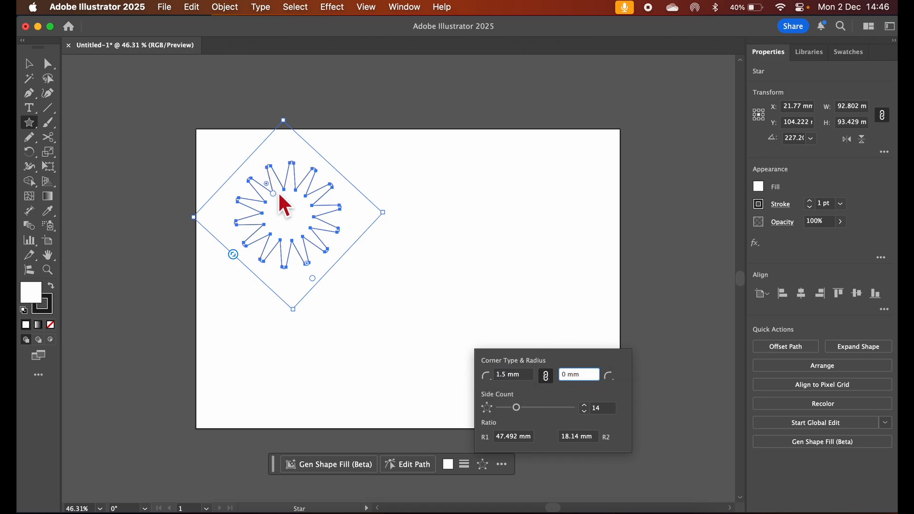
pyautogui.moveTo(521, 408)
pyautogui.mouseDown()
pyautogui.moveTo(529, 410)
pyautogui.moveTo(521, 411)
pyautogui.mouseUp()
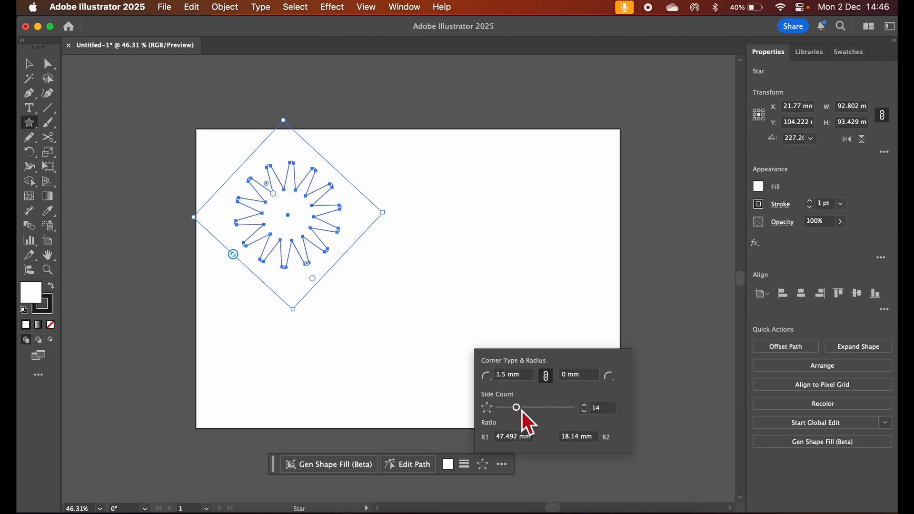
pyautogui.click(382, 292)
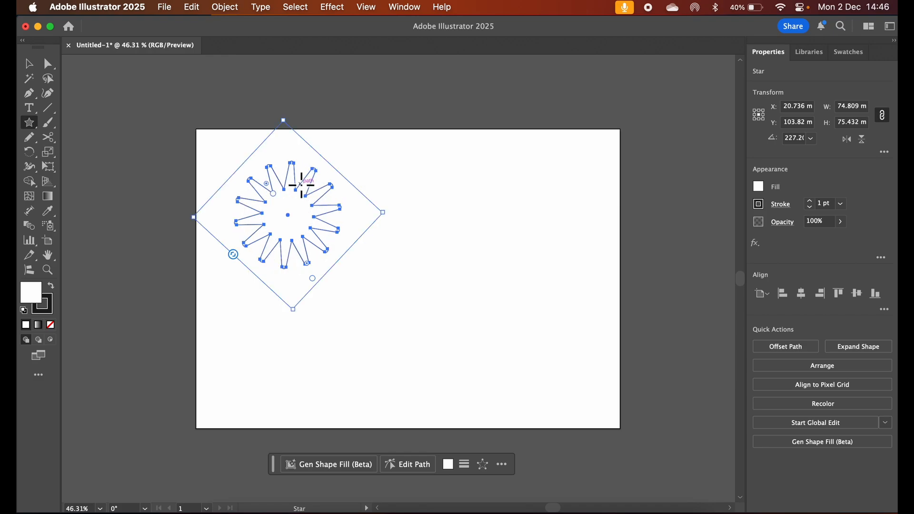
# Draw a circle about 58 mm in diameter on the artboard beside the star with the Ellipse Tool
pyautogui.moveTo(31, 125); pyautogui.dragTo(97, 159)
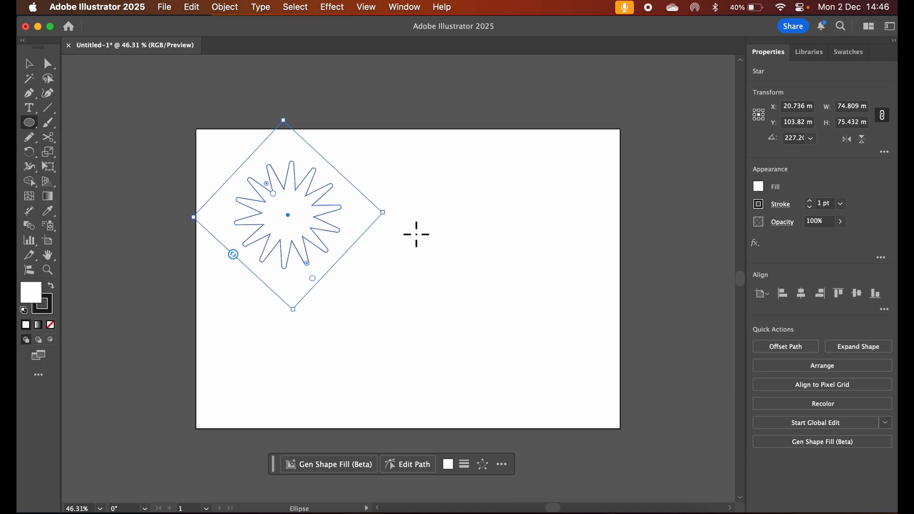
pyautogui.moveTo(416, 233); pyautogui.dragTo(433, 258)
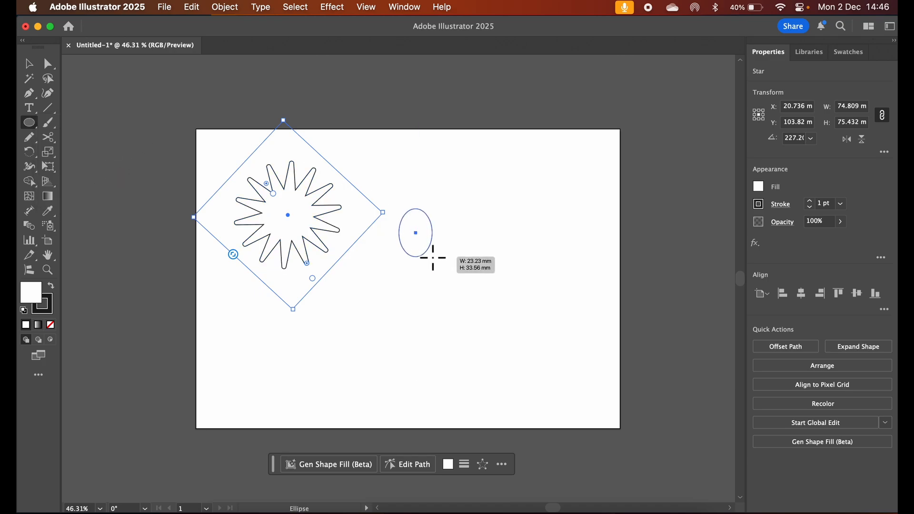
pyautogui.moveTo(433, 258); pyautogui.dragTo(433, 257)
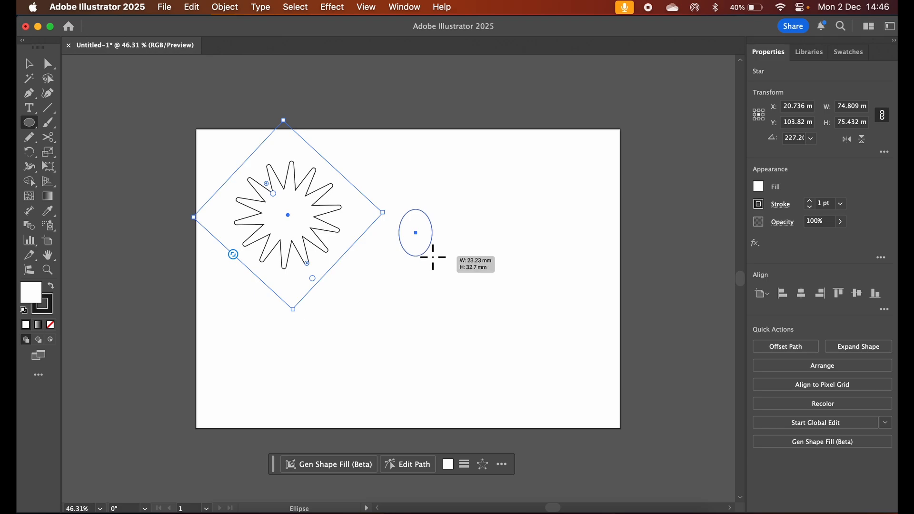
pyautogui.moveTo(433, 258); pyautogui.dragTo(454, 275)
pyautogui.press('shift')
pyautogui.click(29, 64)
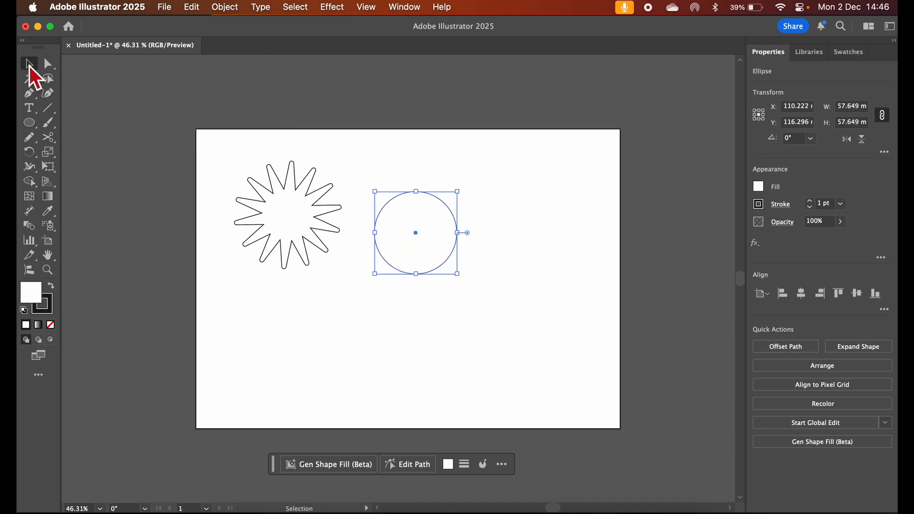
# Move the circle over the star and align both shapes to each other's horizontal and vertical centers
pyautogui.moveTo(414, 233); pyautogui.dragTo(304, 236)
pyautogui.moveTo(378, 155); pyautogui.dragTo(261, 282)
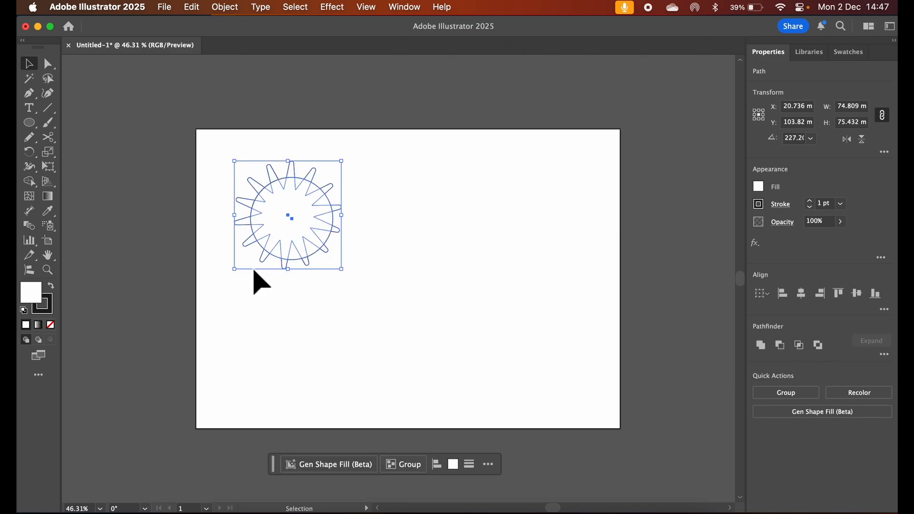
pyautogui.click(805, 295)
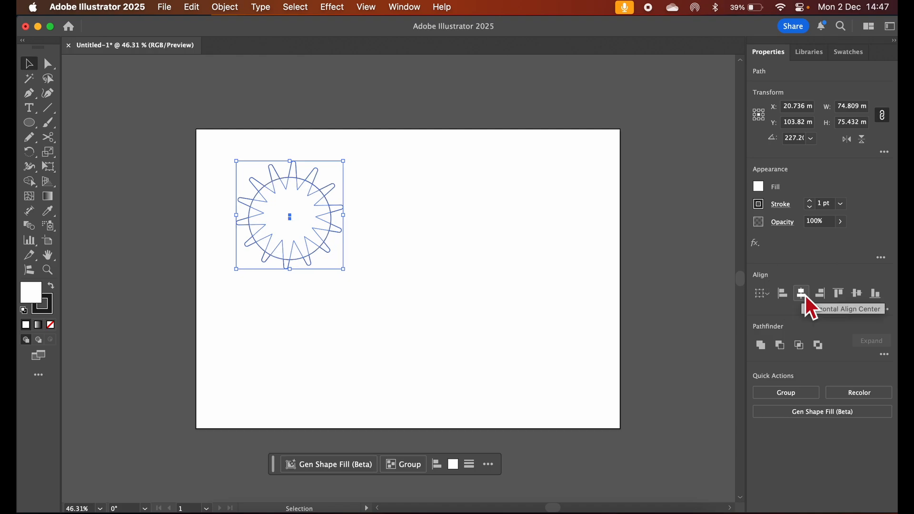
pyautogui.click(860, 298)
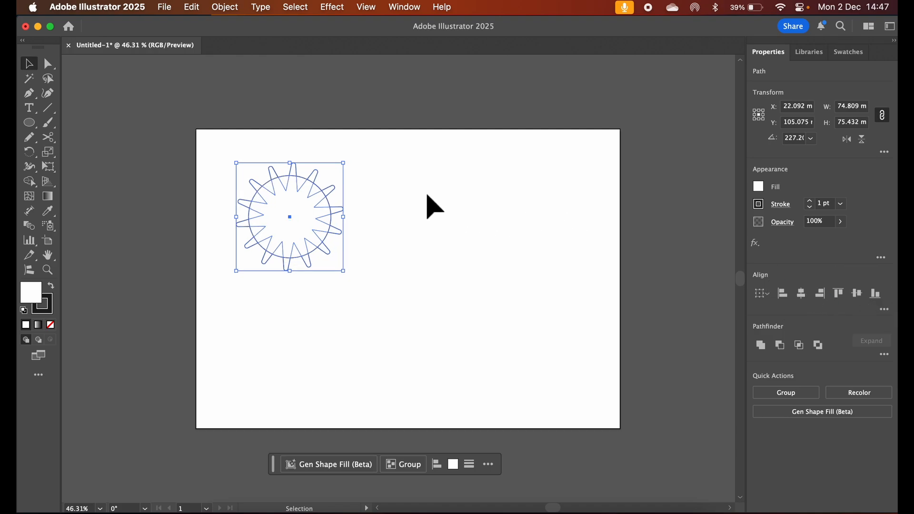
# Cut the circle out of the star with Minus Front to leave a ring of separate rays, and select the rays
pyautogui.click(780, 346)
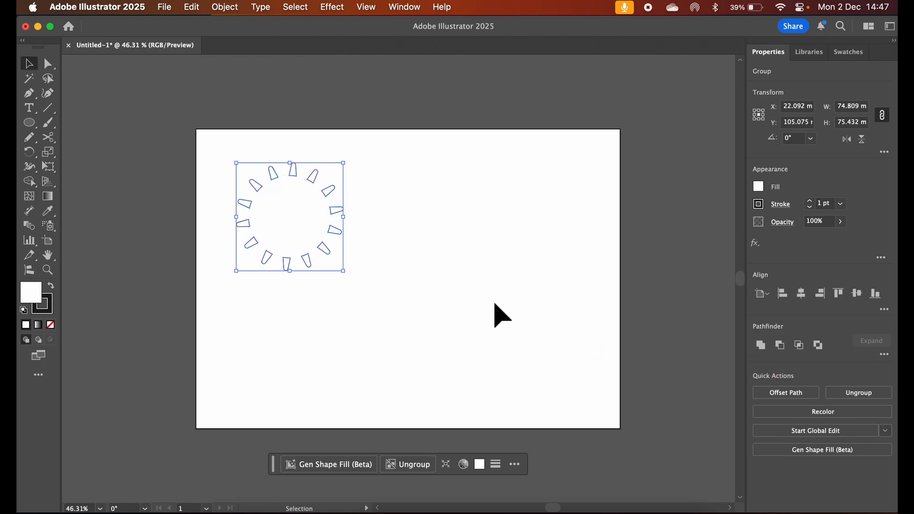
pyautogui.click(415, 286)
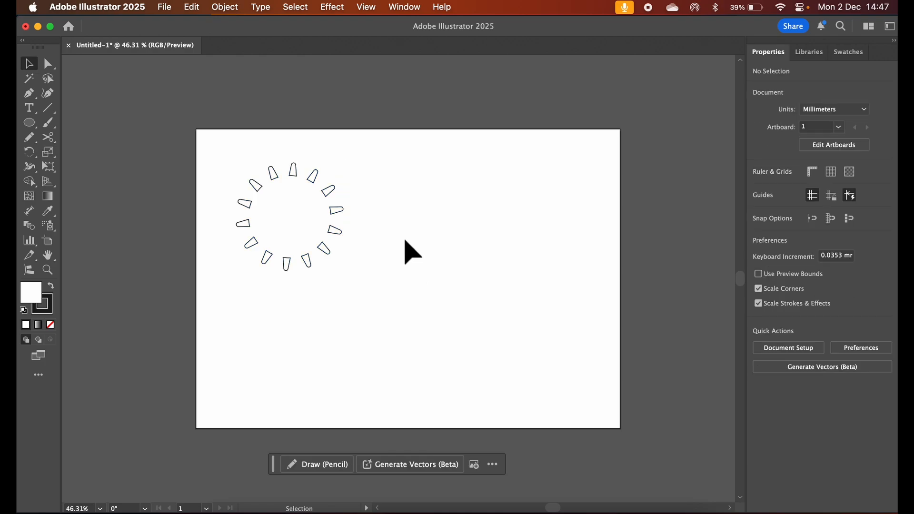
pyautogui.moveTo(393, 158); pyautogui.dragTo(218, 240)
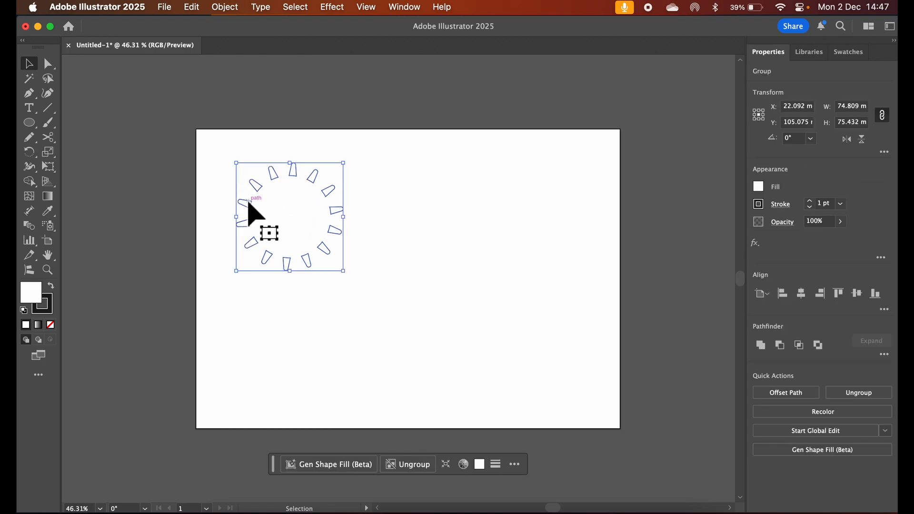
# Draw a new circle about 55 mm in diameter beside the ring of rays with the Ellipse Tool
pyautogui.click(29, 123)
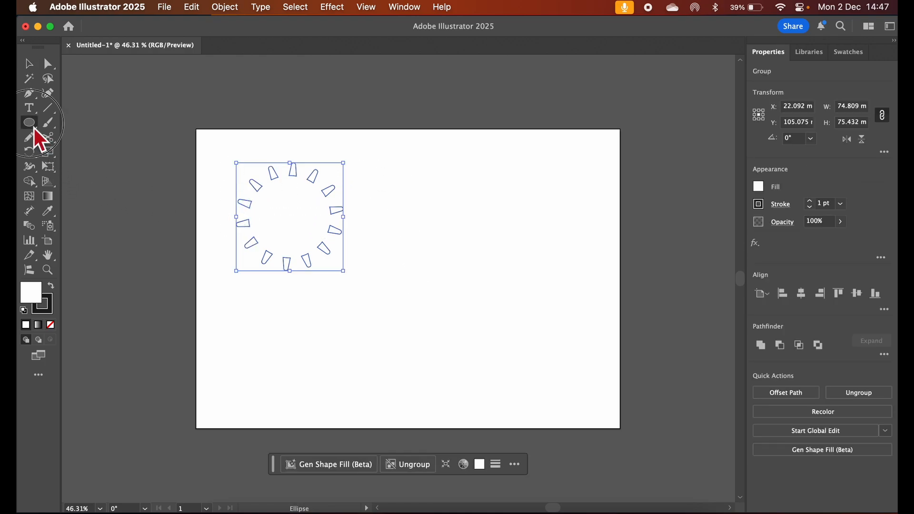
pyautogui.moveTo(398, 223); pyautogui.dragTo(435, 249)
pyautogui.click(30, 63)
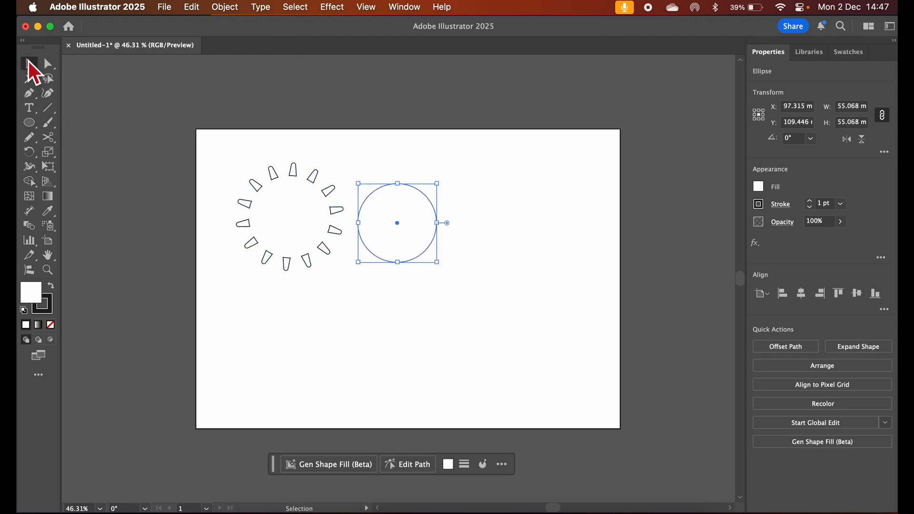
# Center the new circle inside the ring of rays horizontally and vertically
pyautogui.moveTo(460, 153); pyautogui.dragTo(248, 267)
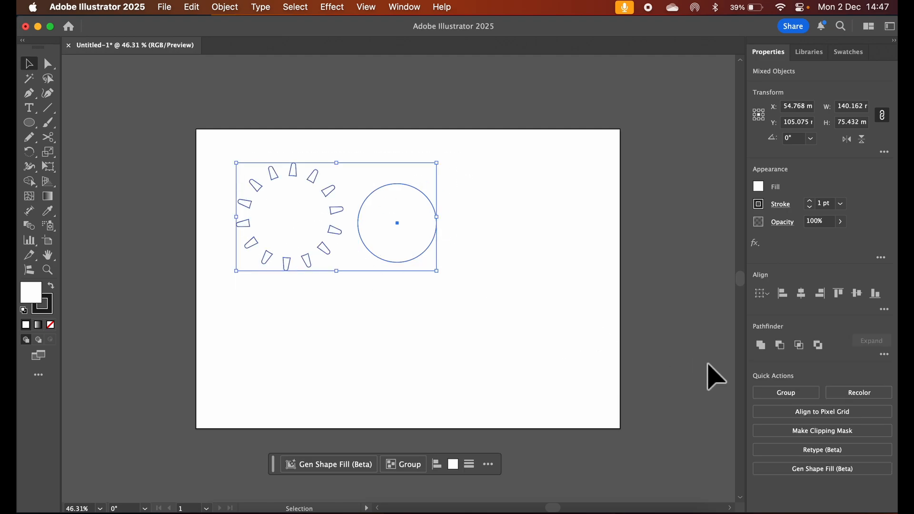
pyautogui.click(804, 294)
pyautogui.click(858, 294)
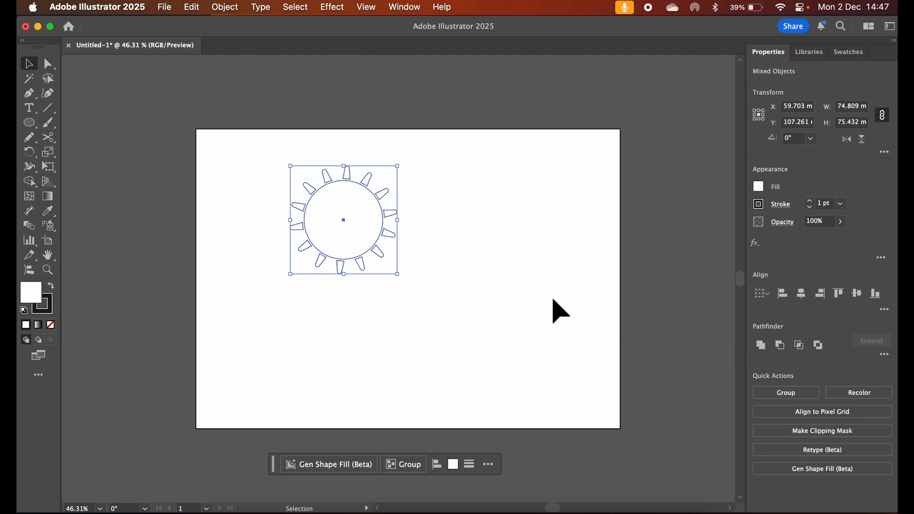
pyautogui.click(474, 289)
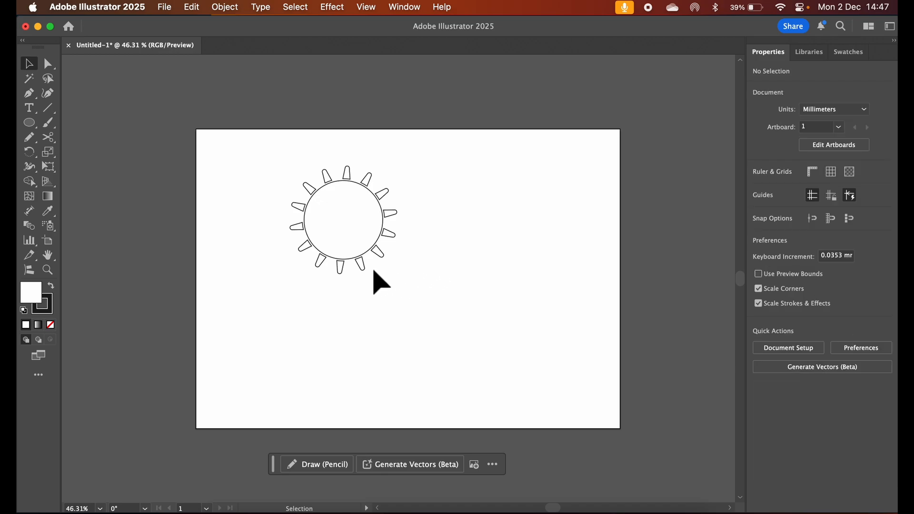
# Fill the circle and rays of the sun with light orange and remove their stroke
pyautogui.moveTo(449, 136); pyautogui.dragTo(238, 331)
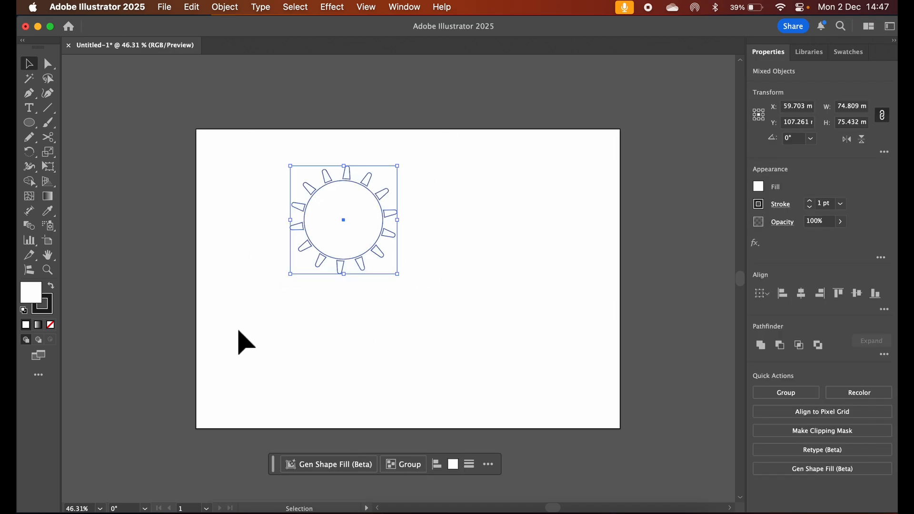
pyautogui.click(764, 187)
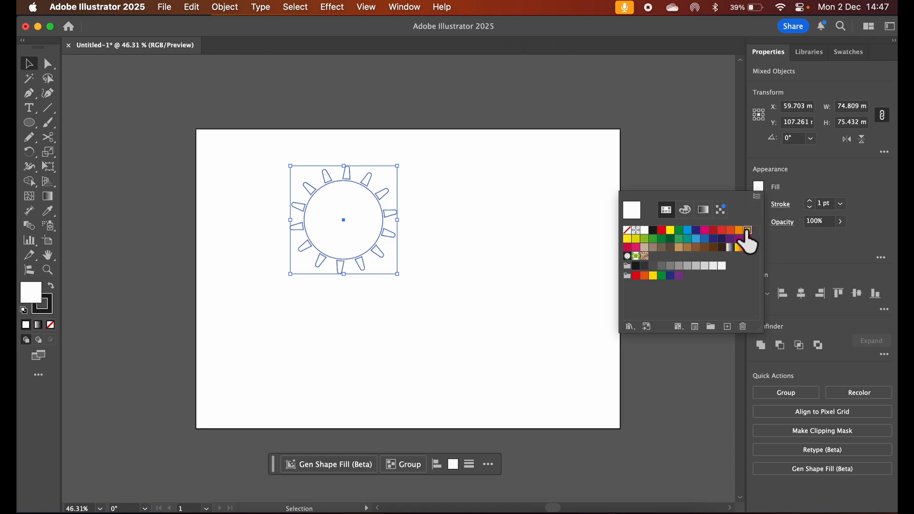
pyautogui.click(746, 231)
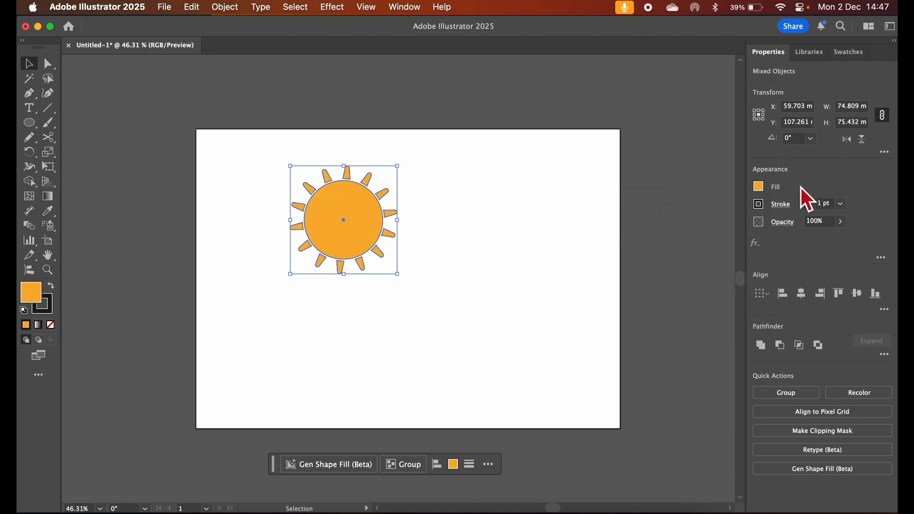
pyautogui.click(760, 208)
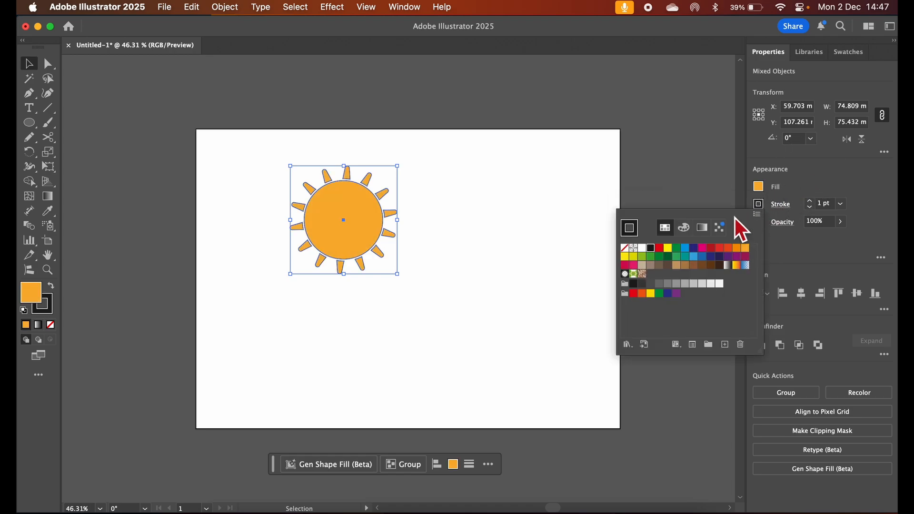
pyautogui.click(625, 248)
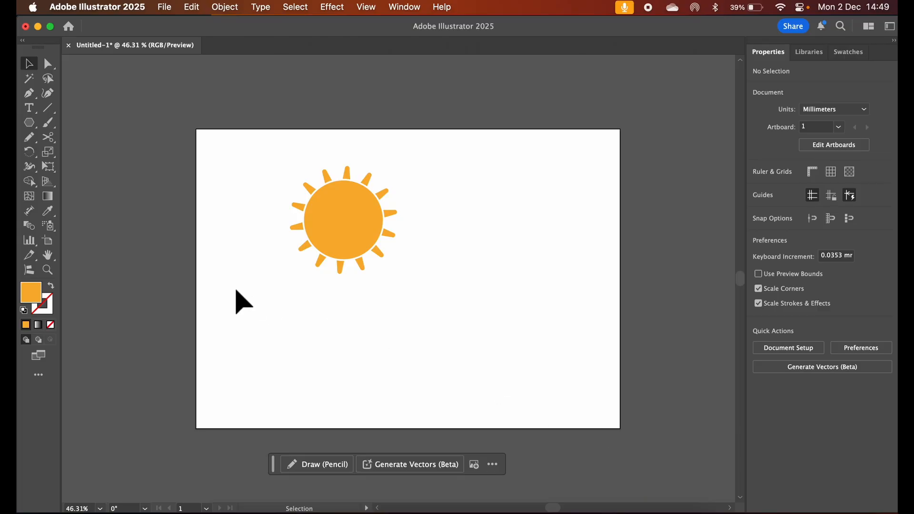
# Draw a polygon about 100 mm wide near the artboard's center with the Polygon Tool and reduce its side count to 3
pyautogui.moveTo(33, 124); pyautogui.dragTo(110, 171)
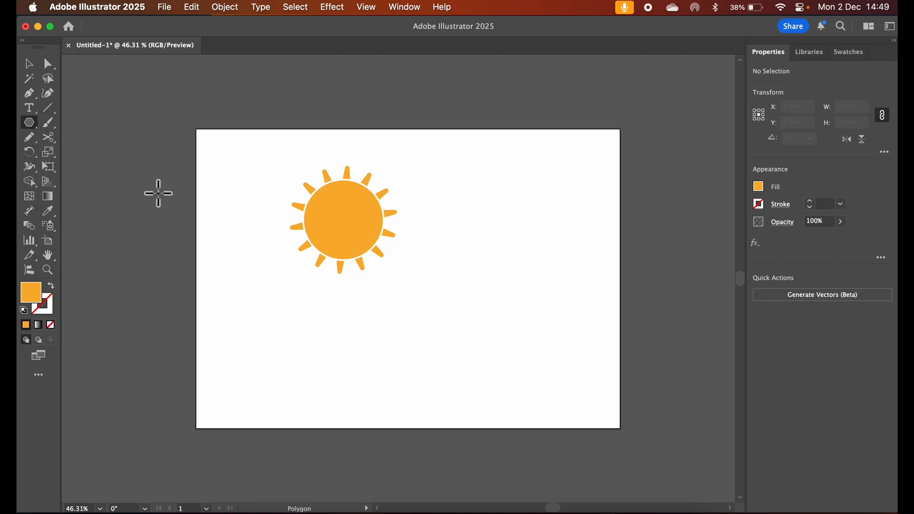
pyautogui.moveTo(437, 283); pyautogui.dragTo(496, 322)
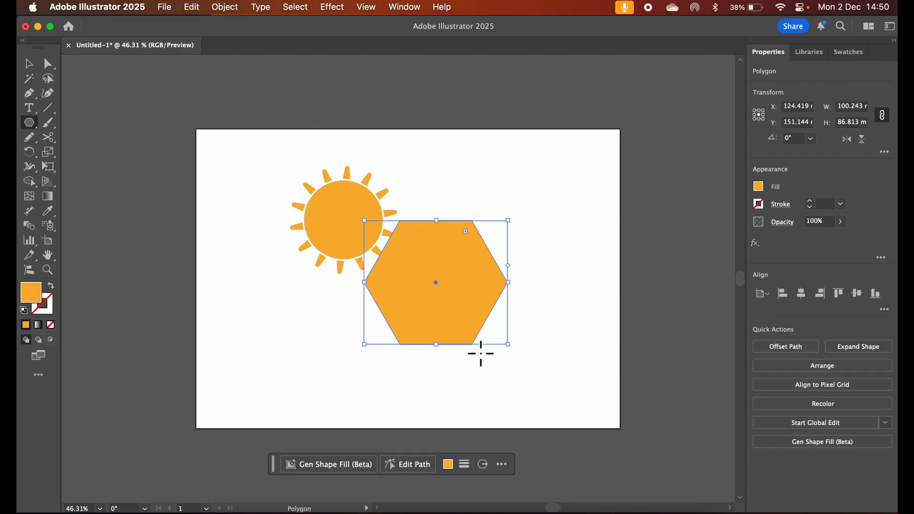
pyautogui.click(483, 465)
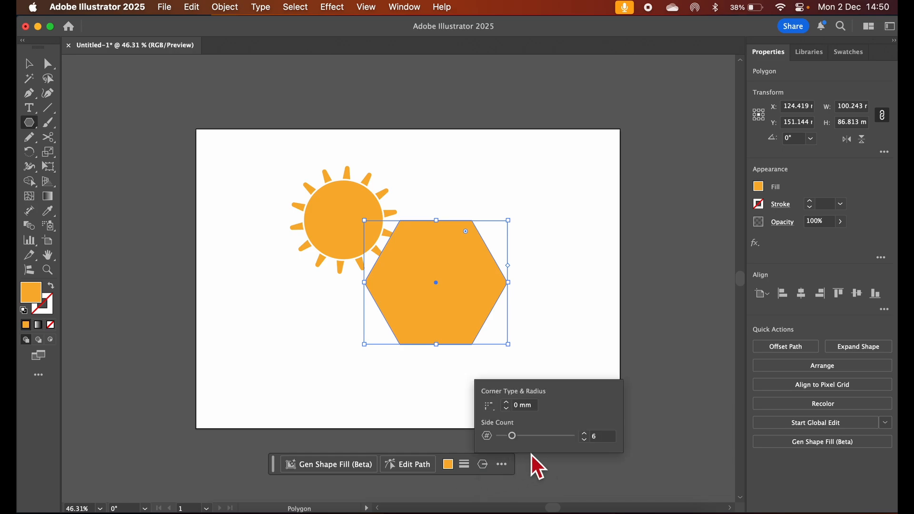
pyautogui.moveTo(519, 439); pyautogui.dragTo(499, 434)
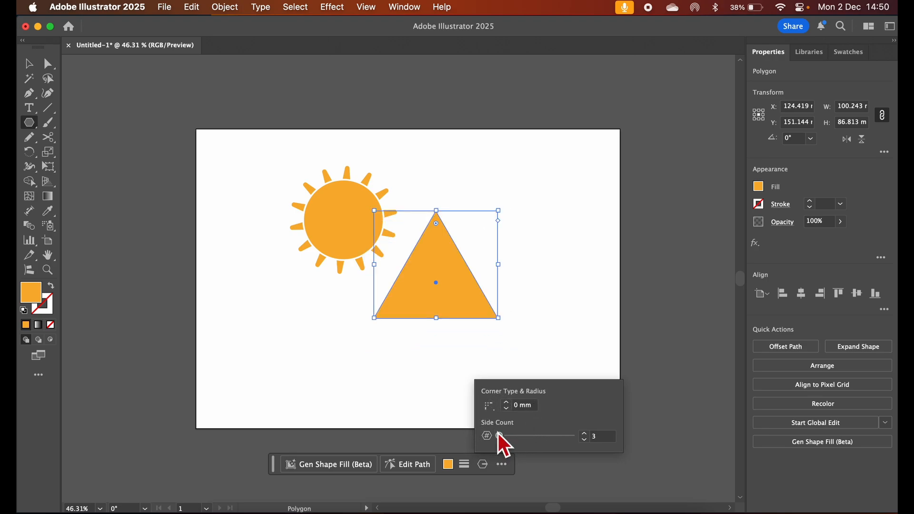
pyautogui.click(498, 410)
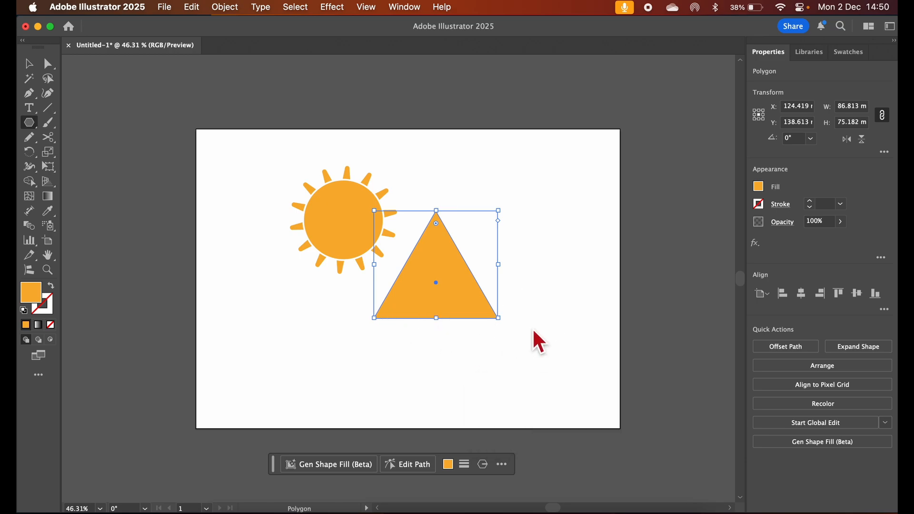
# Stretch the triangle downward into a tall peak and move it to the artboard's left side, with its base below the lower edge
pyautogui.click(29, 64)
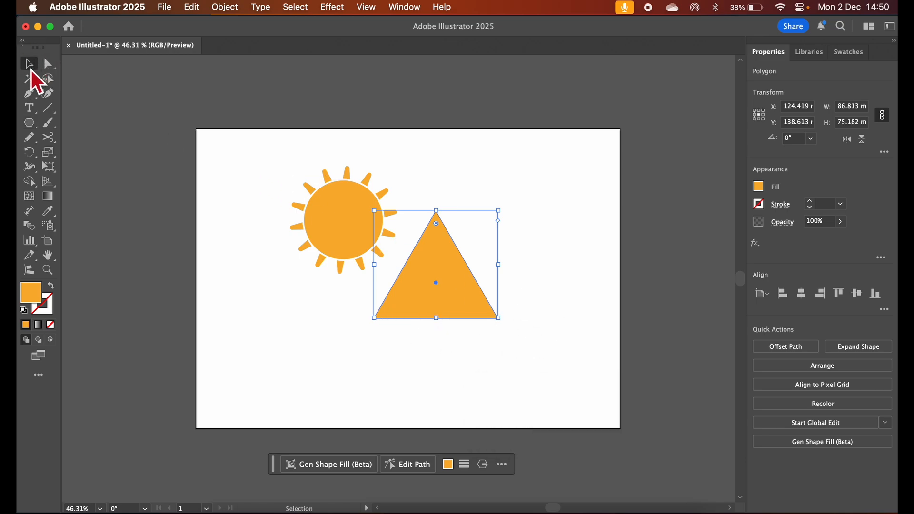
pyautogui.moveTo(437, 318); pyautogui.dragTo(438, 435)
pyautogui.moveTo(451, 392); pyautogui.dragTo(281, 399)
# Move the sun over the artboard's upper-left corner and enlarge the left triangle to about 107 by 178 mm
pyautogui.moveTo(360, 220); pyautogui.dragTo(235, 132)
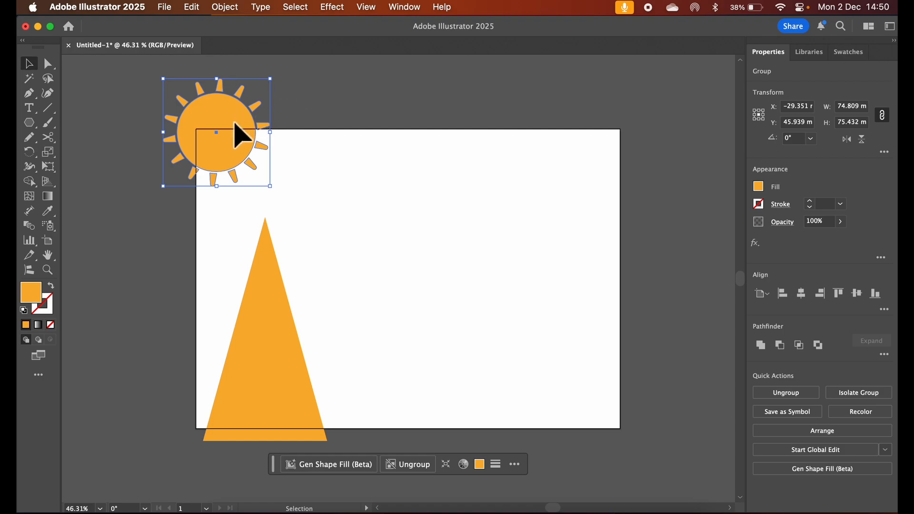
pyautogui.click(367, 196)
pyautogui.click(276, 323)
pyautogui.moveTo(330, 220); pyautogui.dragTo(360, 188)
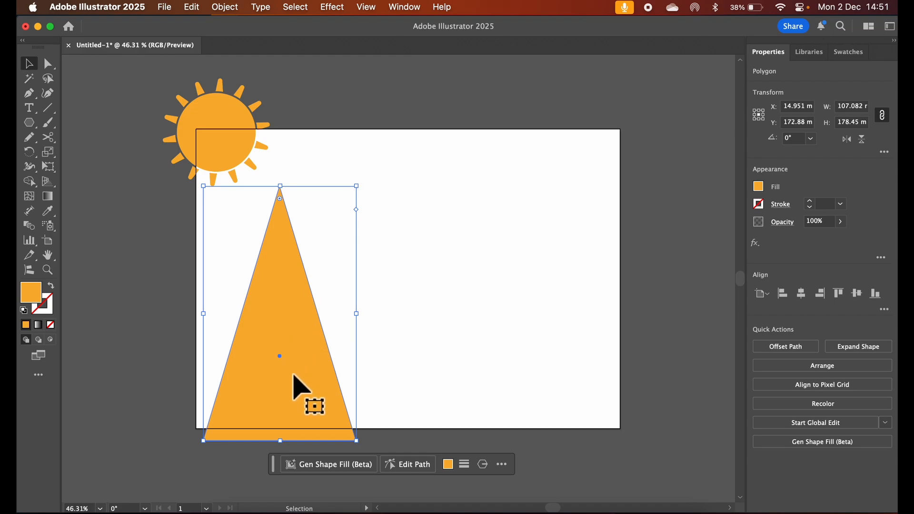
# Duplicate the left triangle onto the artboard's right side and enlarge the copy to about 134 by 207 mm
pyautogui.moveTo(293, 375); pyautogui.dragTo(546, 339)
pyautogui.moveTo(457, 179); pyautogui.dragTo(419, 138)
# Duplicate the right triangle as a central peak, enlarge it to about 227 by 263 mm, and lower the central and left triangles
pyautogui.moveTo(527, 260); pyautogui.dragTo(412, 292)
pyautogui.moveTo(491, 177); pyautogui.dragTo(623, 93)
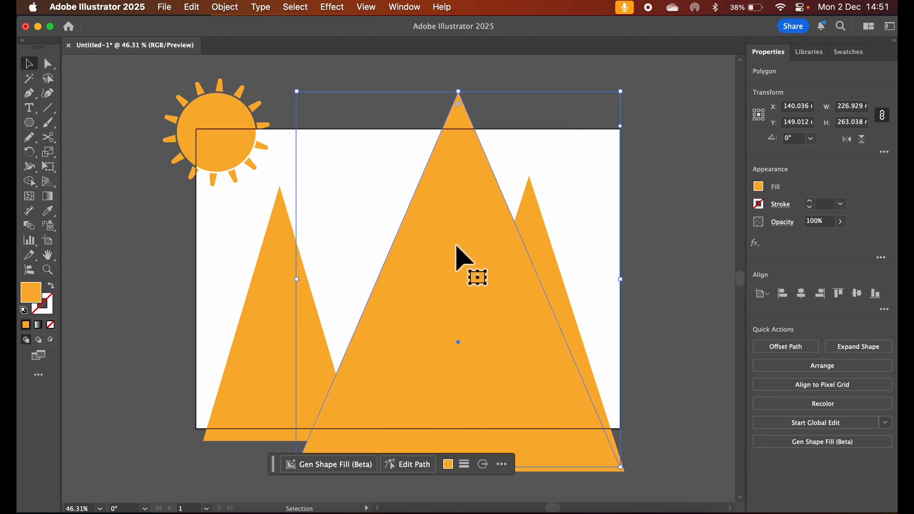
pyautogui.moveTo(457, 246); pyautogui.dragTo(400, 306)
pyautogui.moveTo(264, 346); pyautogui.dragTo(265, 347)
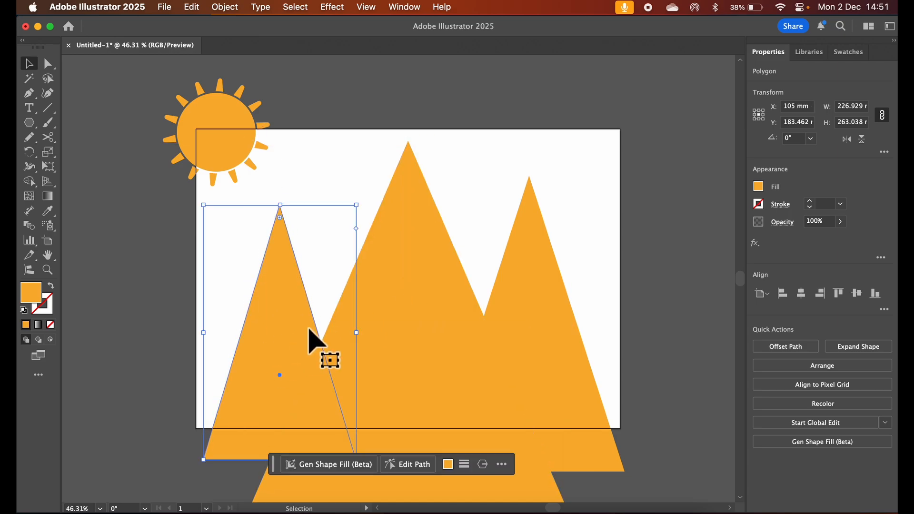
# Fill the large central triangle with red-orange and deselect it
pyautogui.click(402, 246)
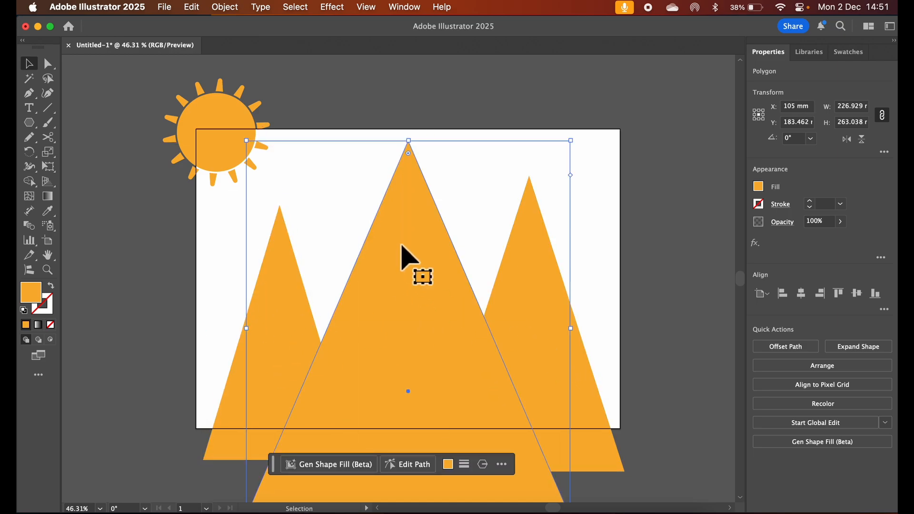
pyautogui.click(761, 187)
pyautogui.click(731, 230)
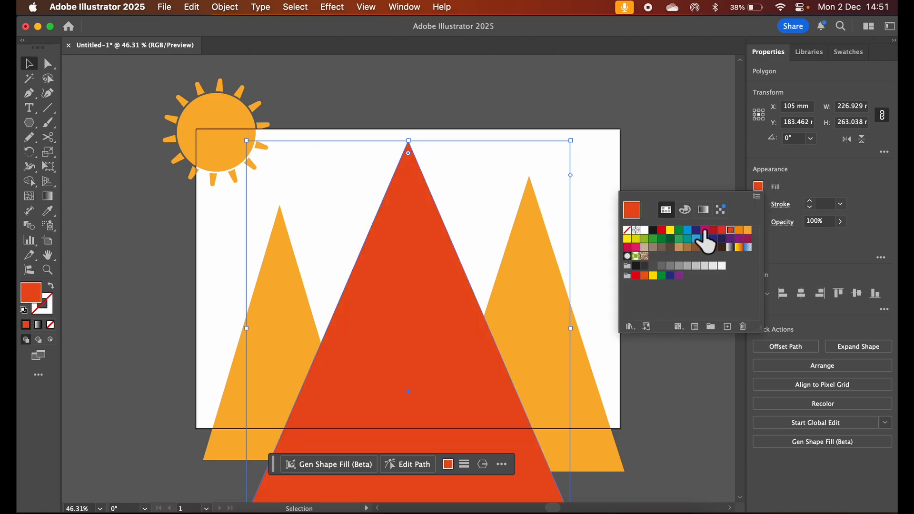
pyautogui.click(530, 290)
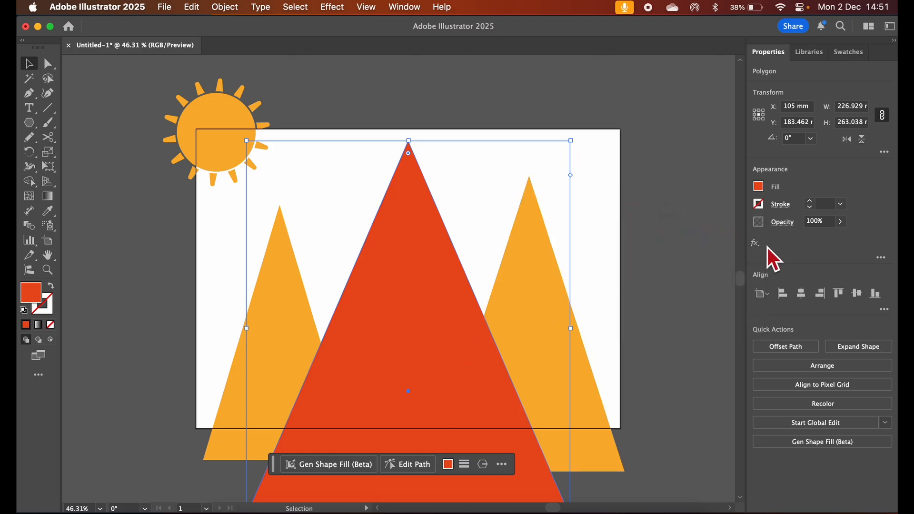
pyautogui.click(657, 408)
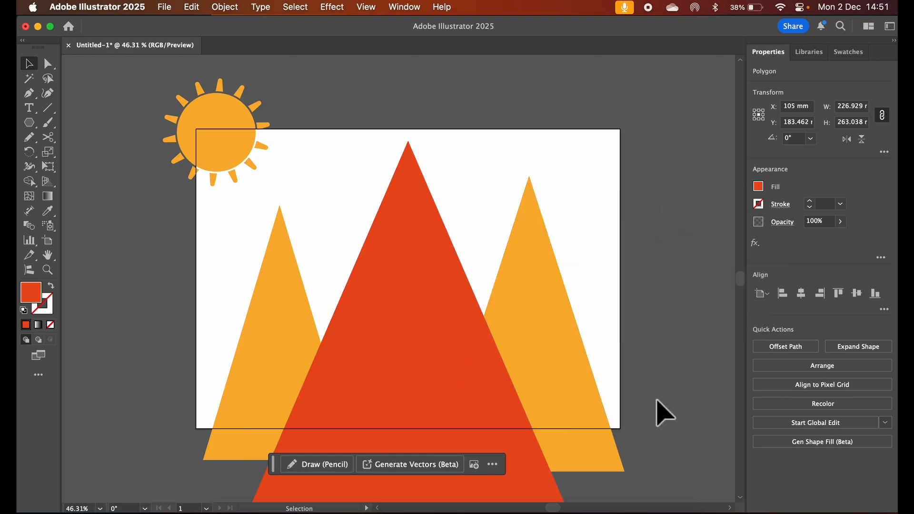
# Fill the right triangle with dark red
pyautogui.click(592, 414)
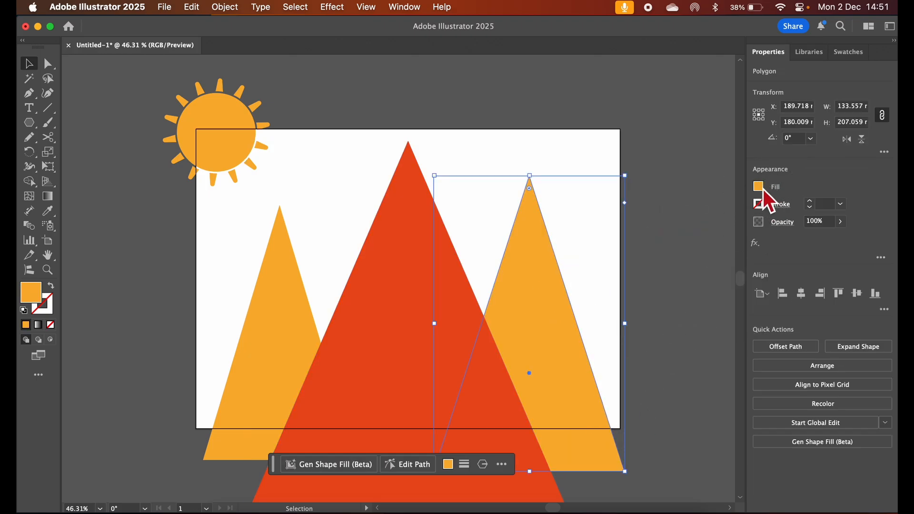
pyautogui.click(763, 190)
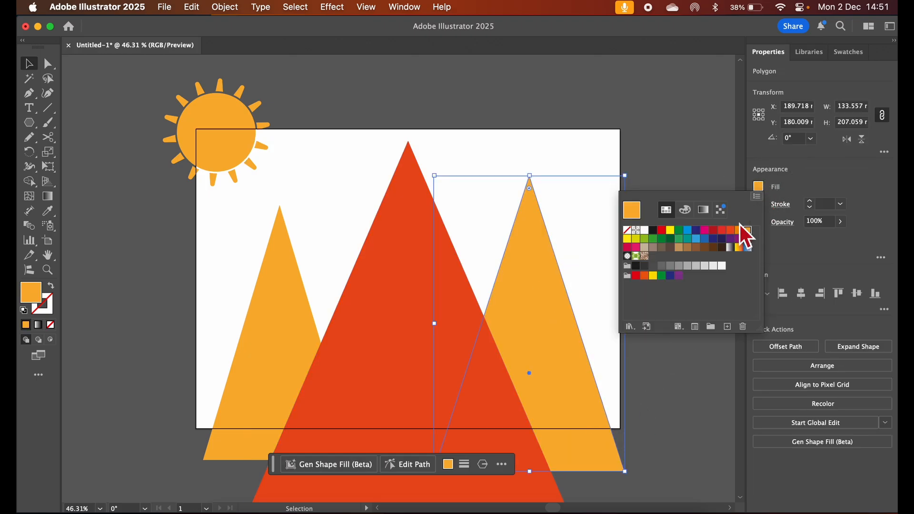
pyautogui.click(713, 230)
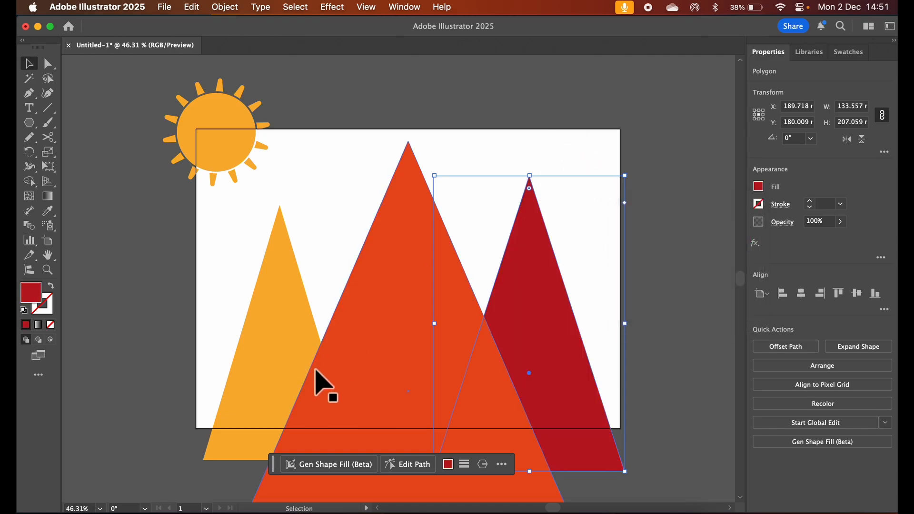
# Fill the left triangle with light brown after trying yellow, red, dark red and orange
pyautogui.click(290, 366)
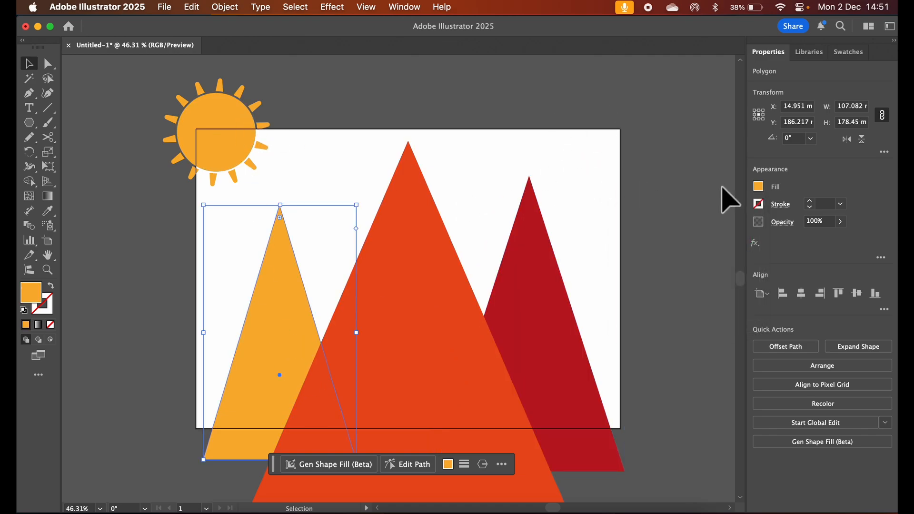
pyautogui.click(763, 191)
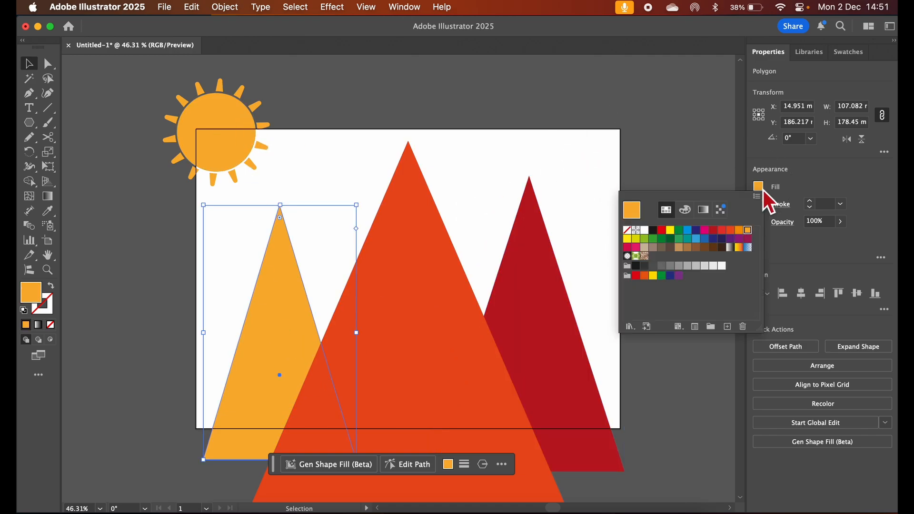
pyautogui.click(627, 238)
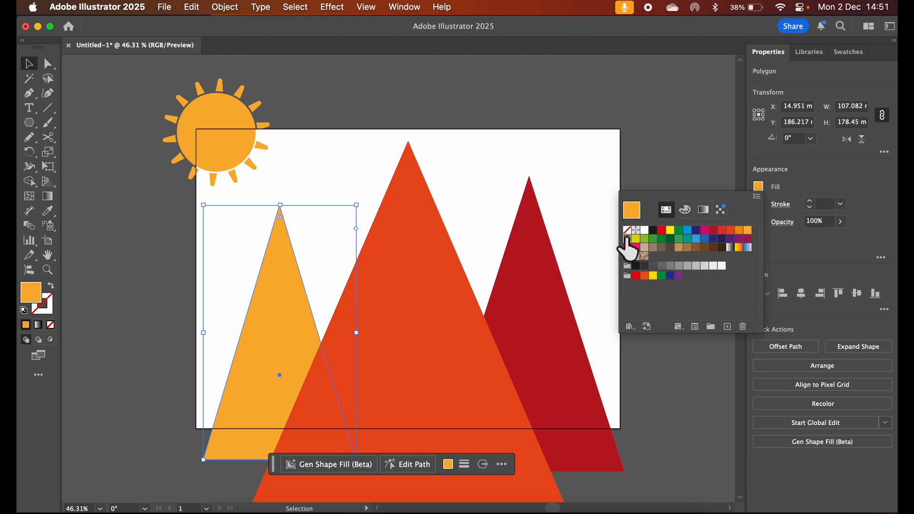
pyautogui.click(722, 230)
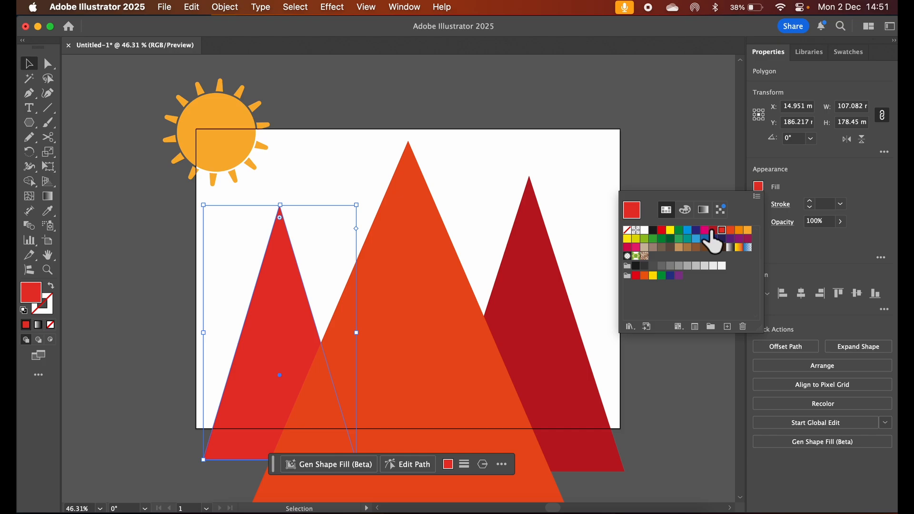
pyautogui.click(713, 231)
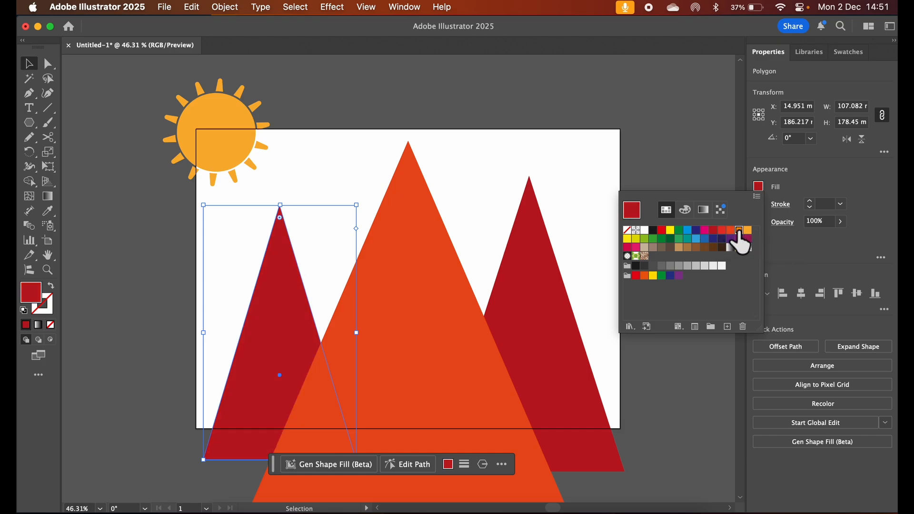
pyautogui.click(739, 231)
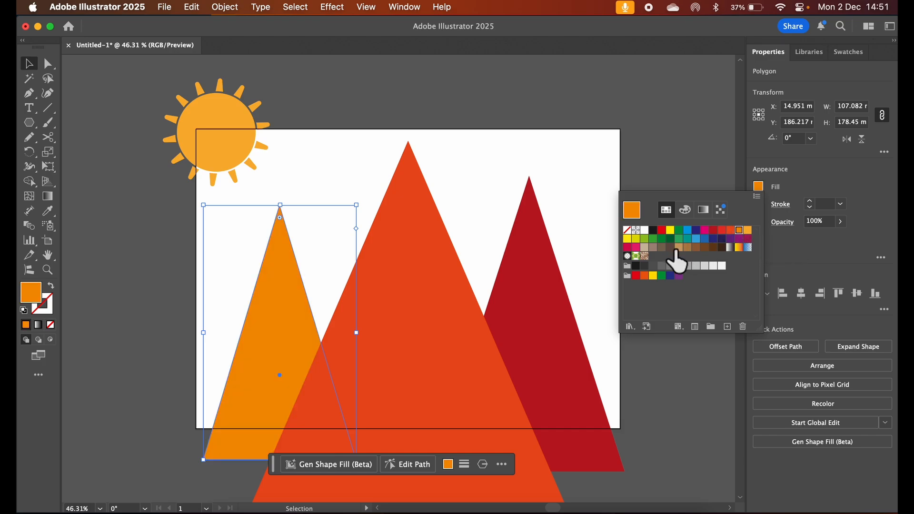
pyautogui.click(678, 247)
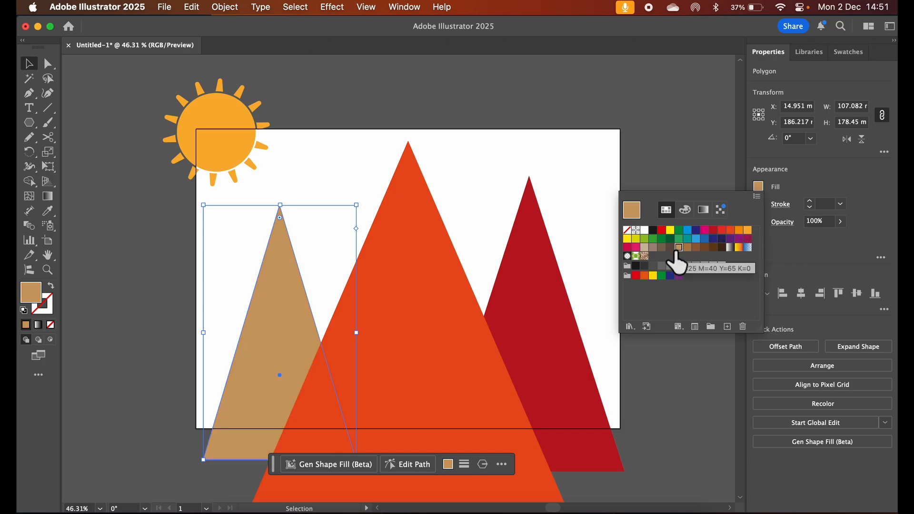
# Send the large central red-orange triangle behind the two side triangles and deselect it
pyautogui.click(440, 276)
pyautogui.click(226, 9)
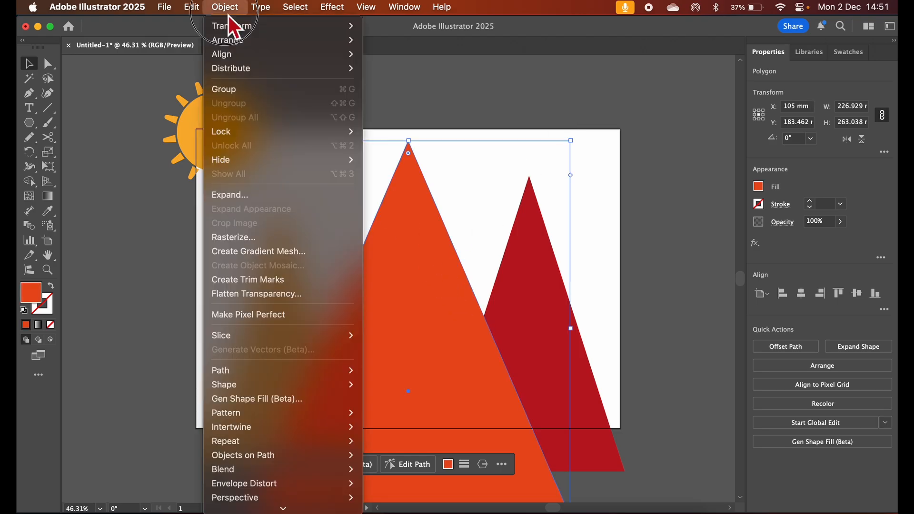
pyautogui.moveTo(244, 43)
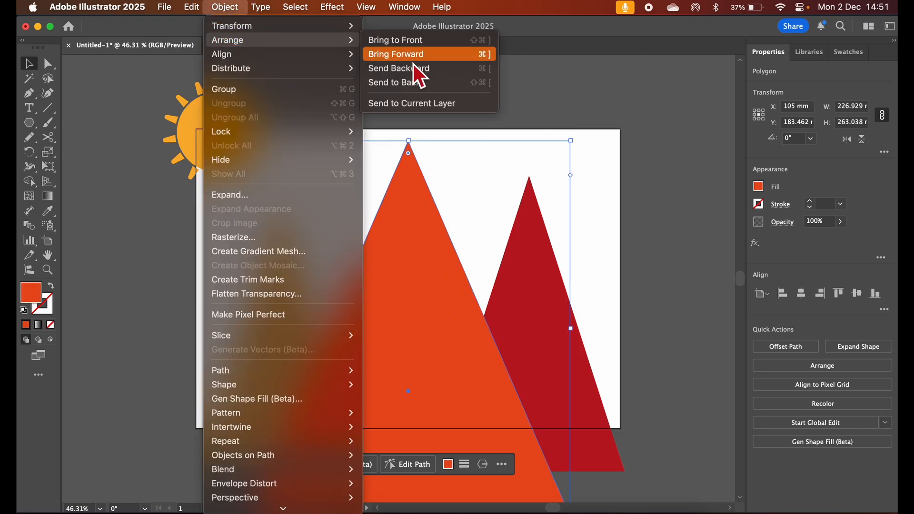
pyautogui.click(412, 83)
pyautogui.click(491, 106)
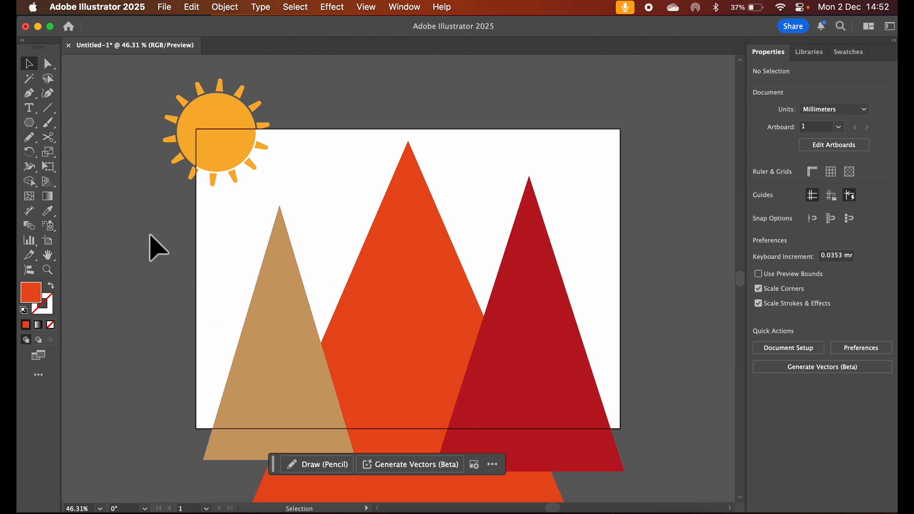
# Cut the left triangle in two with the Knife along a straight line rising to the right, redoing the cut until it sits lower
pyautogui.moveTo(57, 142)
pyautogui.mouseDown()
pyautogui.moveTo(90, 142)
pyautogui.moveTo(108, 174)
pyautogui.mouseUp()
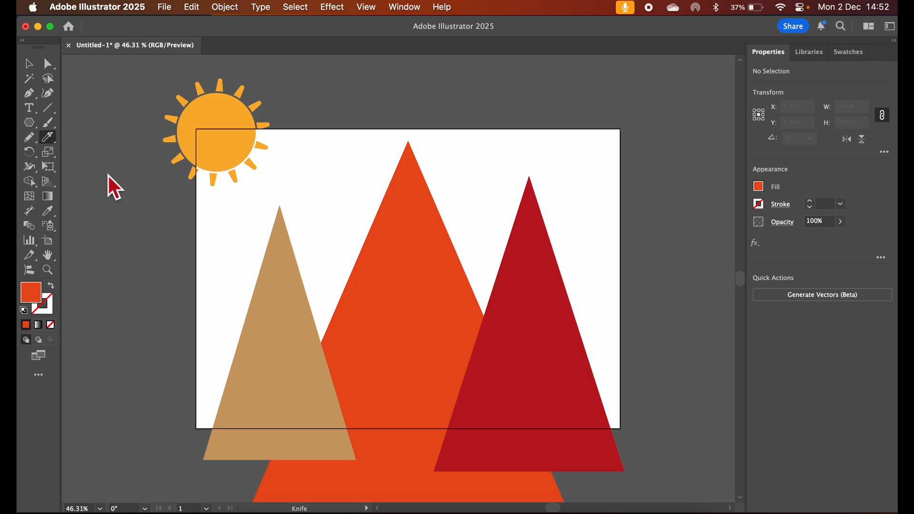
pyautogui.keyDown('super'); pyautogui.click(267, 325); pyautogui.keyUp('super')
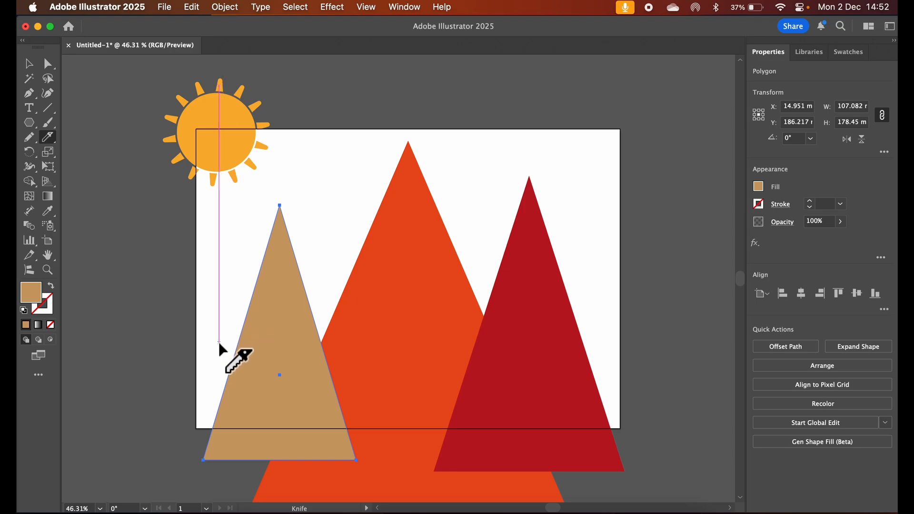
pyautogui.moveTo(218, 341); pyautogui.dragTo(299, 304)
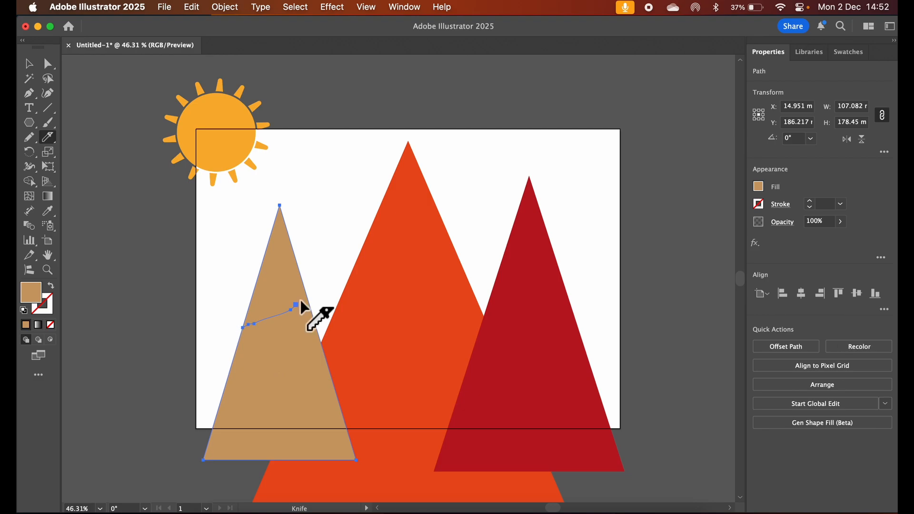
pyautogui.press('cmd+z')
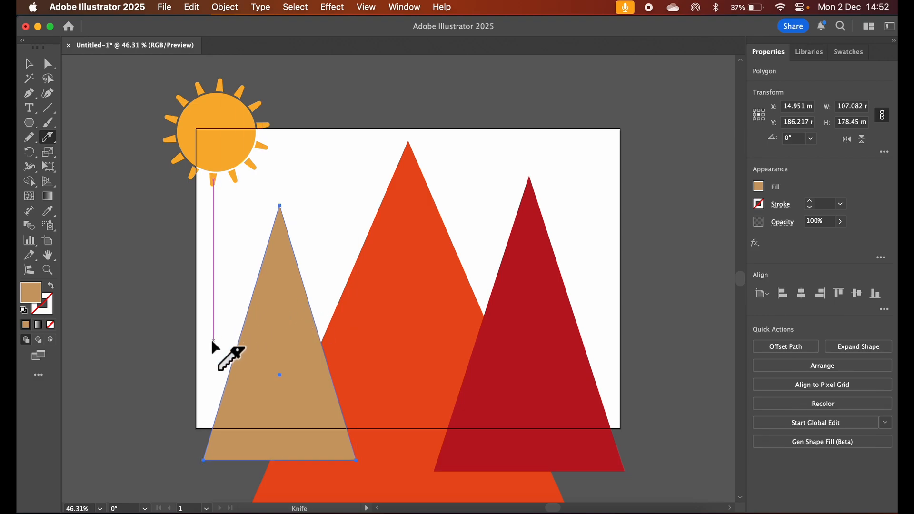
pyautogui.moveTo(213, 340)
pyautogui.mouseDown()
pyautogui.moveTo(277, 311)
pyautogui.moveTo(296, 314)
pyautogui.moveTo(303, 278)
pyautogui.moveTo(317, 289)
pyautogui.moveTo(338, 274)
pyautogui.mouseUp()
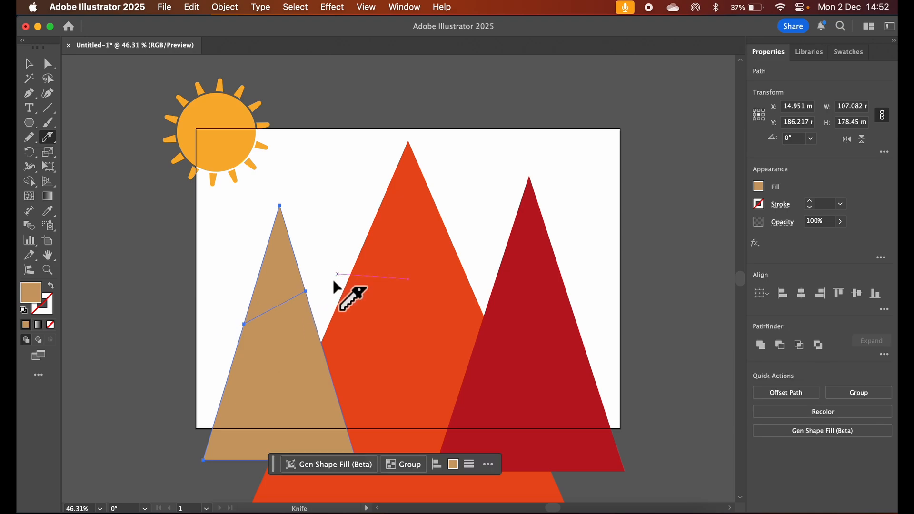
pyautogui.press('super+z')
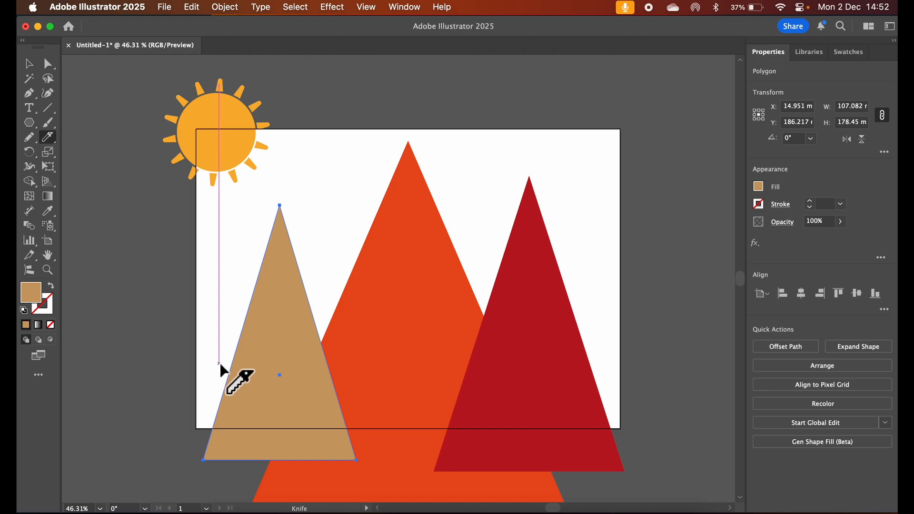
pyautogui.moveTo(219, 362); pyautogui.dragTo(324, 312)
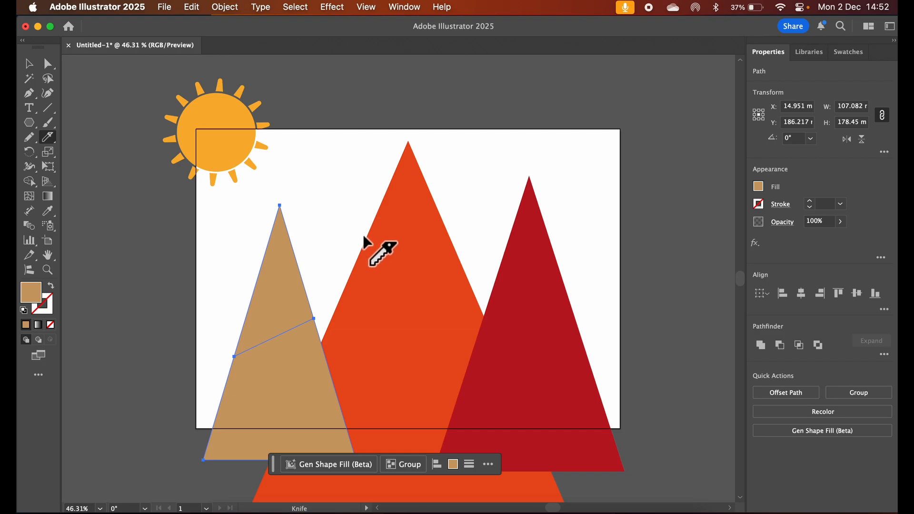
# Cut the central triangle in two with the Knife along a straight line sloping down to the right
pyautogui.keyDown('super'); pyautogui.click(379, 257); pyautogui.keyUp('super')
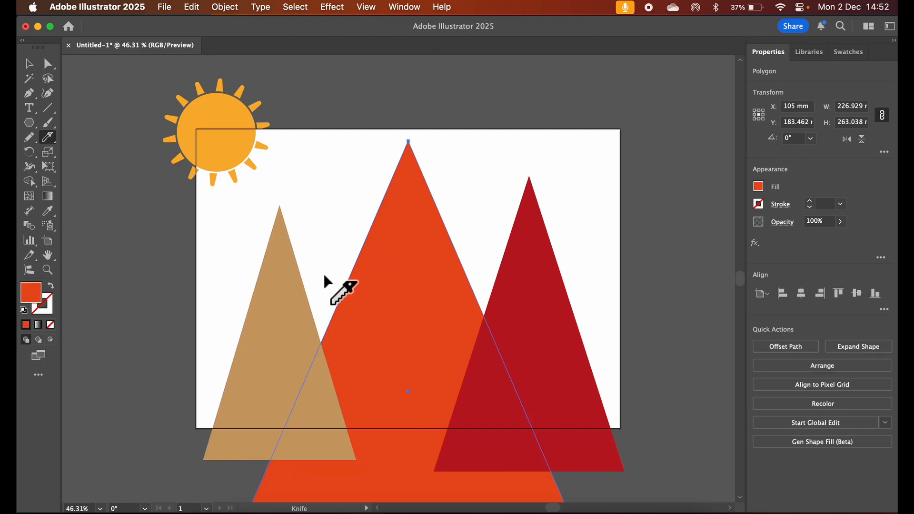
pyautogui.moveTo(327, 268)
pyautogui.mouseDown()
pyautogui.moveTo(451, 329)
pyautogui.moveTo(458, 348)
pyautogui.moveTo(490, 340)
pyautogui.moveTo(508, 351)
pyautogui.mouseUp()
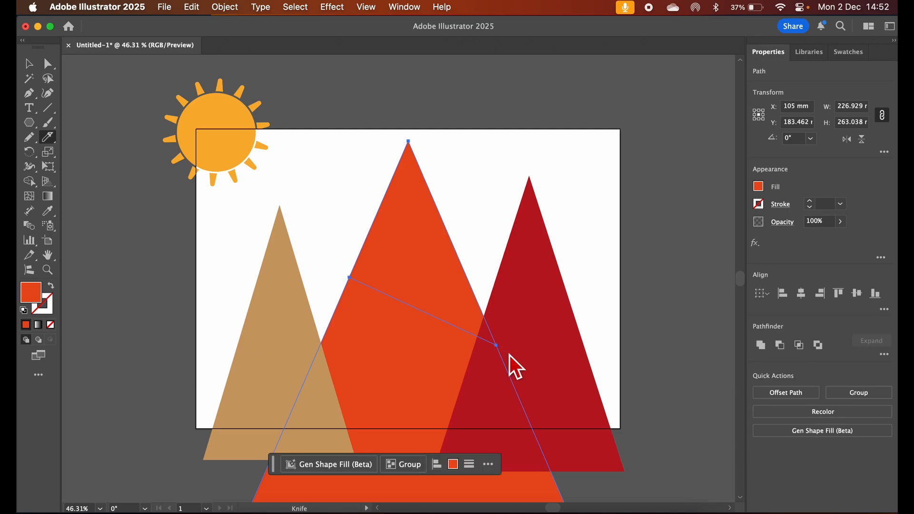
pyautogui.press('v')
# Try a freehand winding Knife cut across the dark red triangle and undo it
pyautogui.keyDown('super'); pyautogui.click(536, 280); pyautogui.keyUp('super')
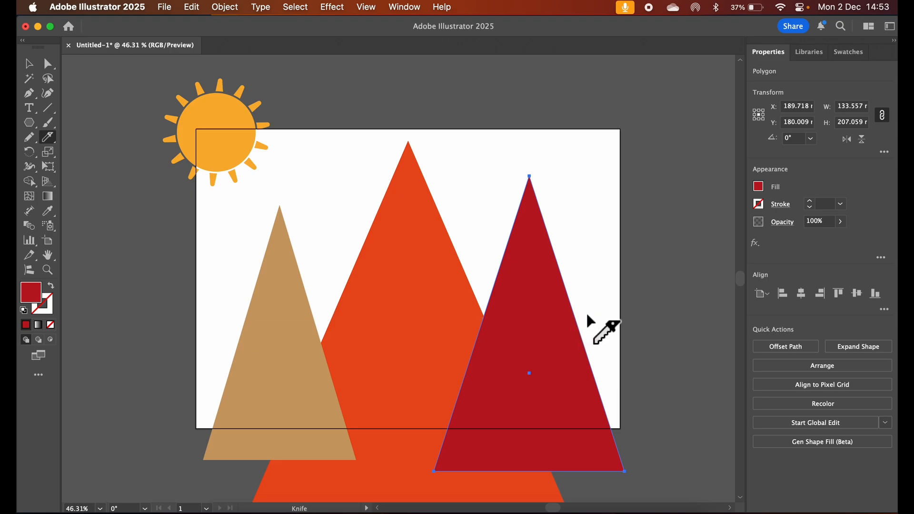
pyautogui.moveTo(586, 314)
pyautogui.mouseDown()
pyautogui.moveTo(572, 345)
pyautogui.moveTo(553, 356)
pyautogui.moveTo(548, 321)
pyautogui.moveTo(528, 313)
pyautogui.moveTo(541, 361)
pyautogui.moveTo(533, 381)
pyautogui.moveTo(512, 386)
pyautogui.moveTo(496, 369)
pyautogui.moveTo(509, 337)
pyautogui.moveTo(486, 338)
pyautogui.moveTo(484, 293)
pyautogui.mouseUp()
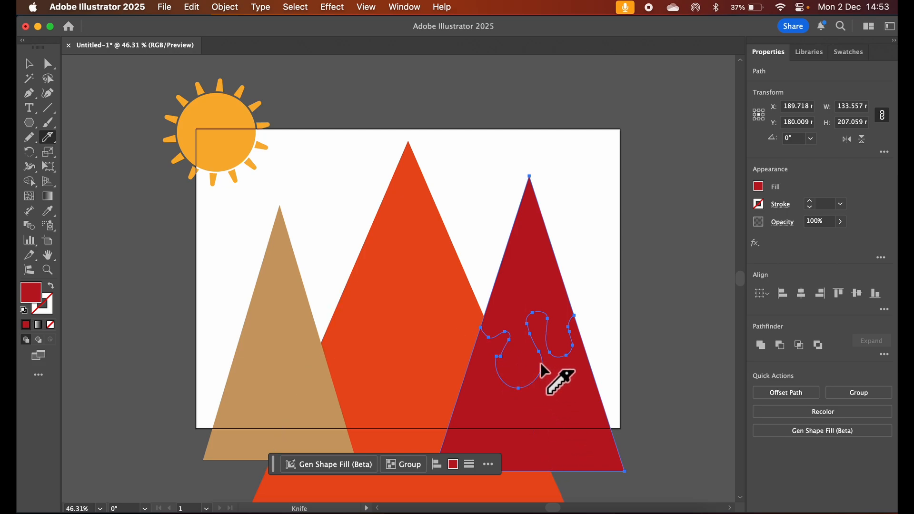
pyautogui.press('super+z')
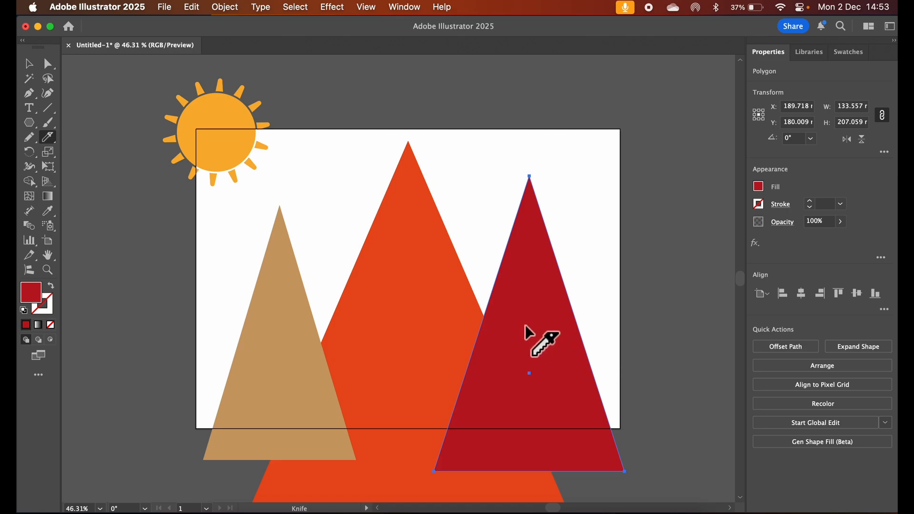
# Move the dark red triangle past the artboard's right edge and cut it across its middle with a dripping, wavy Knife line
pyautogui.click(28, 64)
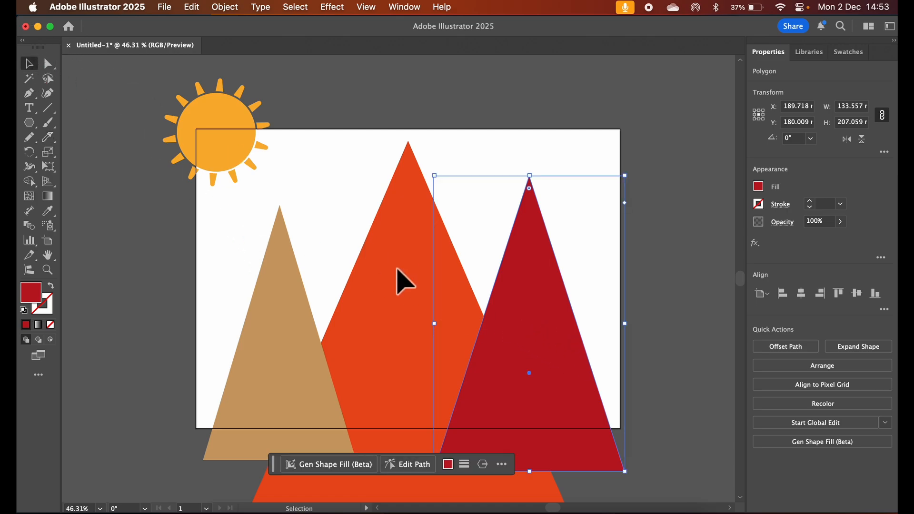
pyautogui.moveTo(499, 367); pyautogui.dragTo(565, 348)
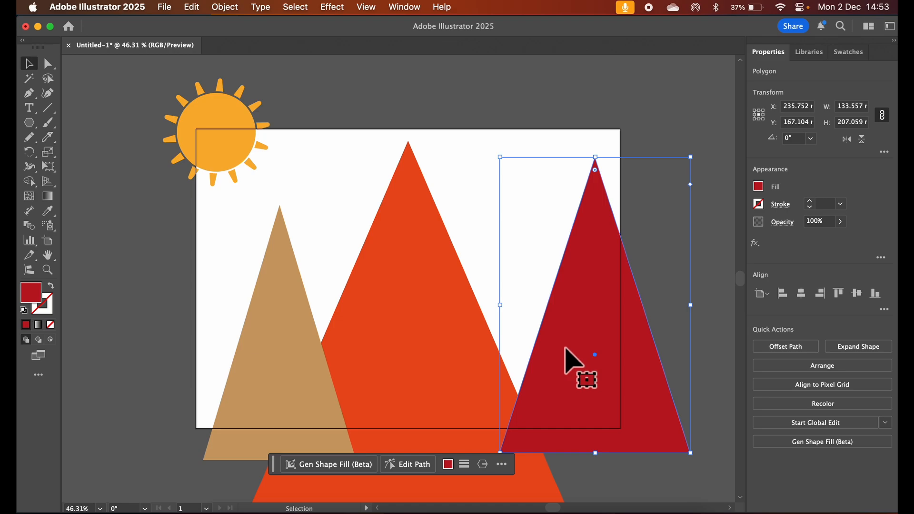
pyautogui.click(47, 138)
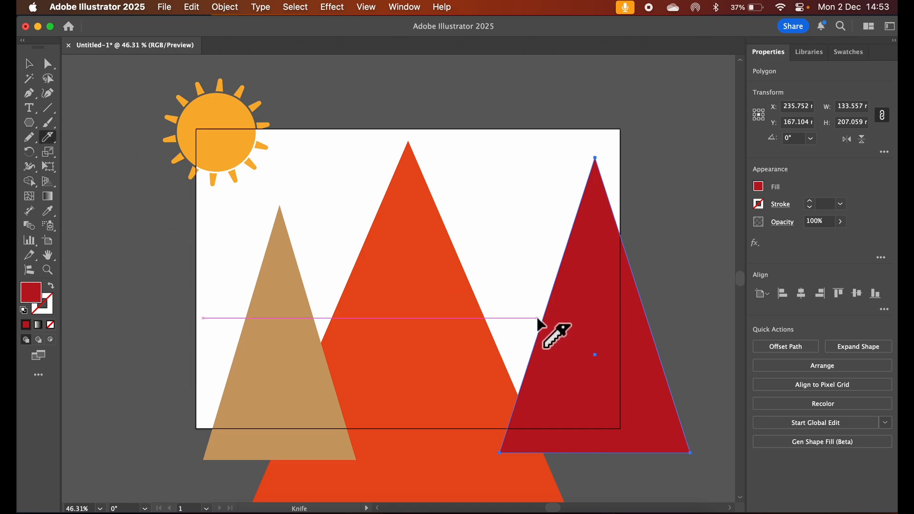
pyautogui.moveTo(538, 318)
pyautogui.mouseDown()
pyautogui.moveTo(545, 357)
pyautogui.moveTo(559, 368)
pyautogui.moveTo(579, 349)
pyautogui.mouseUp()
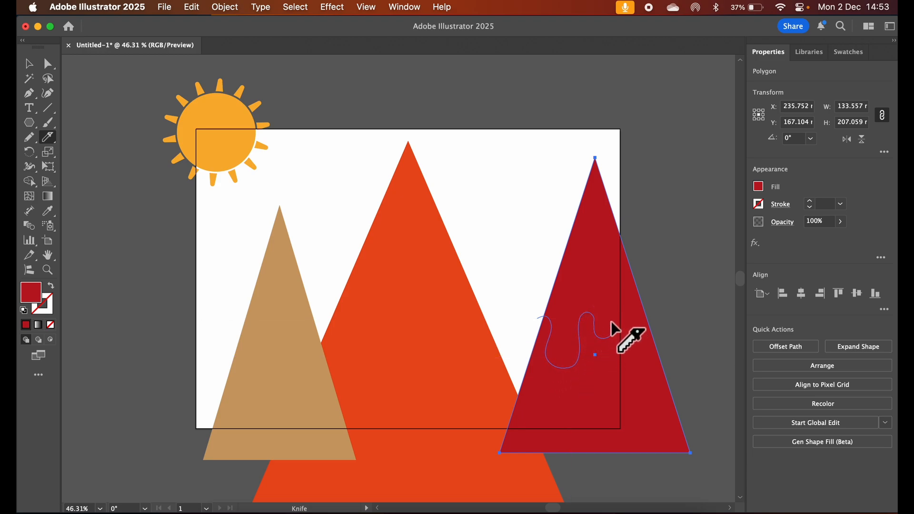
pyautogui.moveTo(639, 309); pyautogui.dragTo(642, 305)
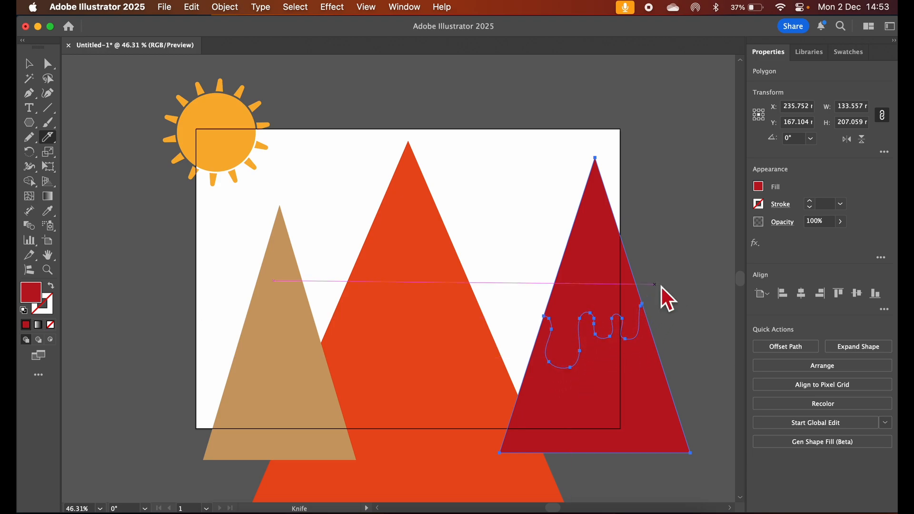
# Select the cut upper pieces of the central and left triangles in turn
pyautogui.click(35, 67)
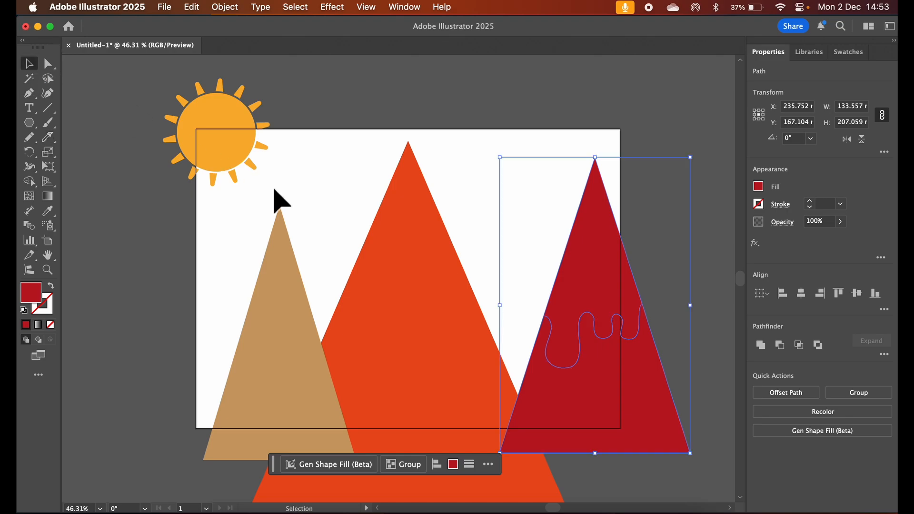
pyautogui.click(409, 253)
pyautogui.click(274, 255)
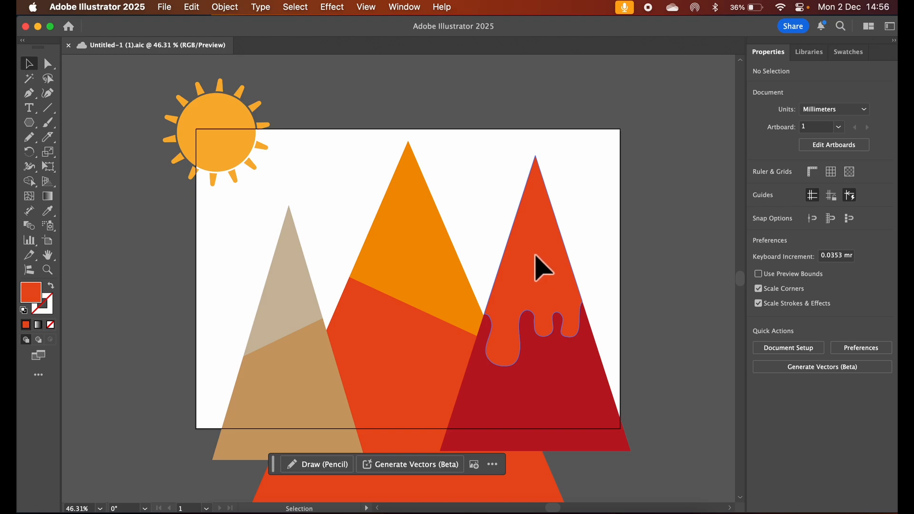
# Enlarge the red-orange drip-shaped top of the right mountain to about 81 by 173 mm and reposition it
pyautogui.click(537, 262)
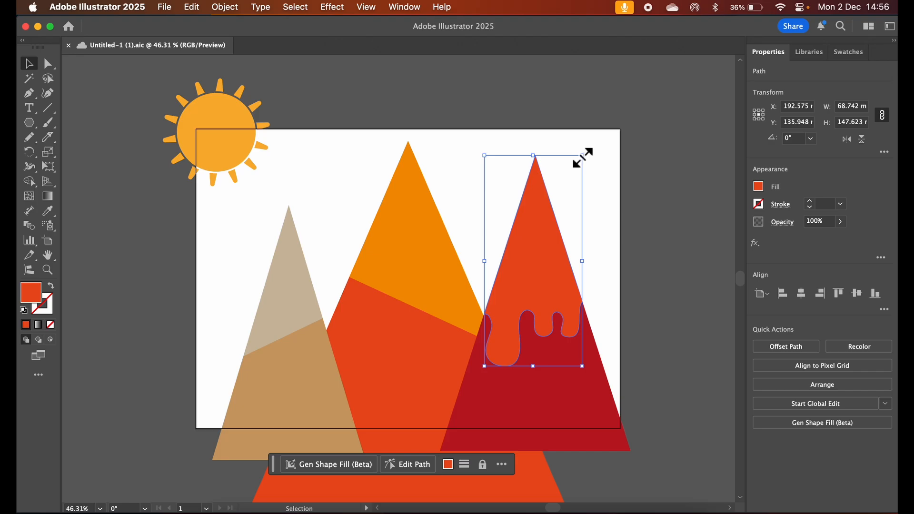
pyautogui.moveTo(583, 157); pyautogui.dragTo(600, 121)
pyautogui.moveTo(546, 225)
pyautogui.mouseDown()
pyautogui.moveTo(542, 259)
pyautogui.moveTo(540, 227)
pyautogui.mouseUp()
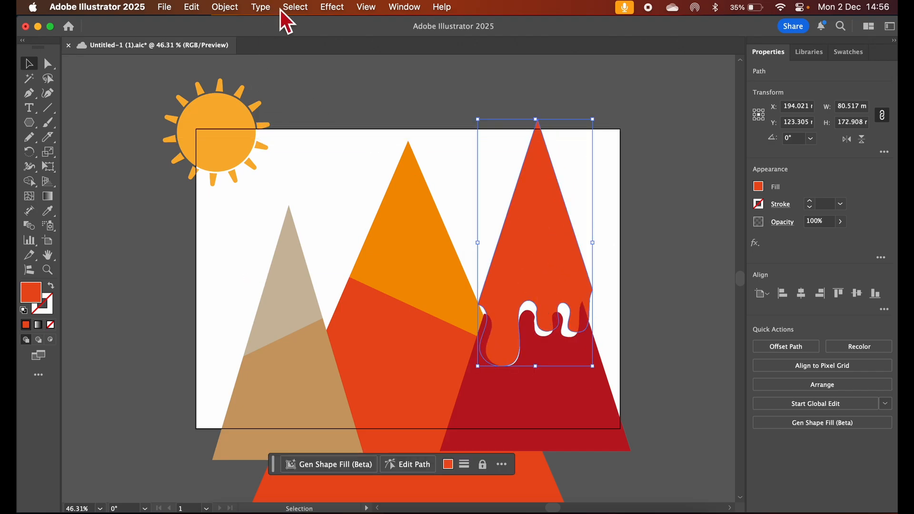
# Bring the enlarged drip-shaped top to the front and move it down about 5 mm over the dark red base
pyautogui.click(227, 9)
pyautogui.moveTo(318, 40)
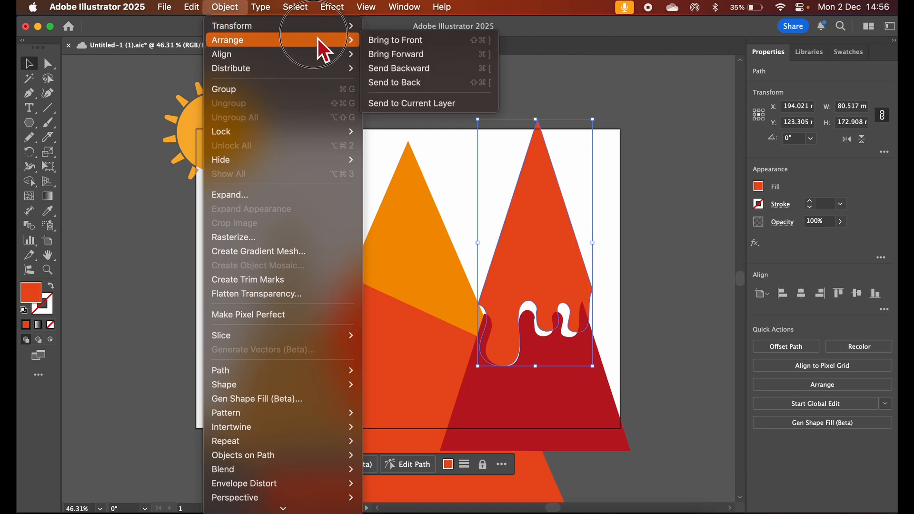
pyautogui.click(388, 46)
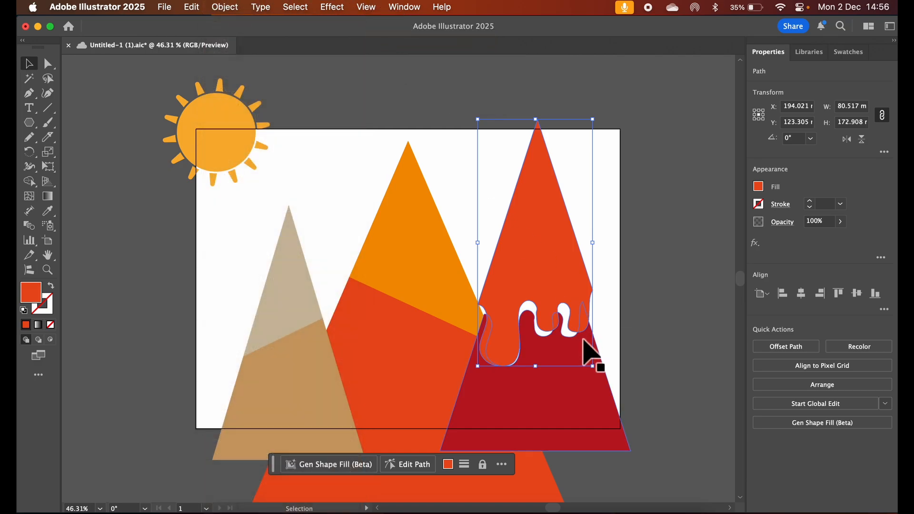
pyautogui.moveTo(553, 257)
pyautogui.mouseDown()
pyautogui.moveTo(552, 272)
pyautogui.moveTo(552, 264)
pyautogui.mouseUp()
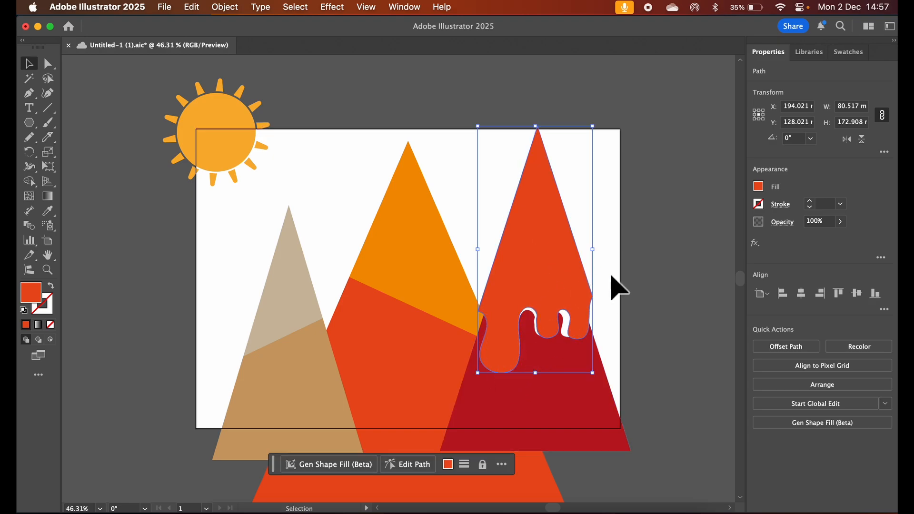
# Undo the enlargement, reordering and repositioning of the drip-shaped top
pyautogui.press('super+z')
pyautogui.press('super+z')
pyautogui.press('super+z')
pyautogui.press('super+z')
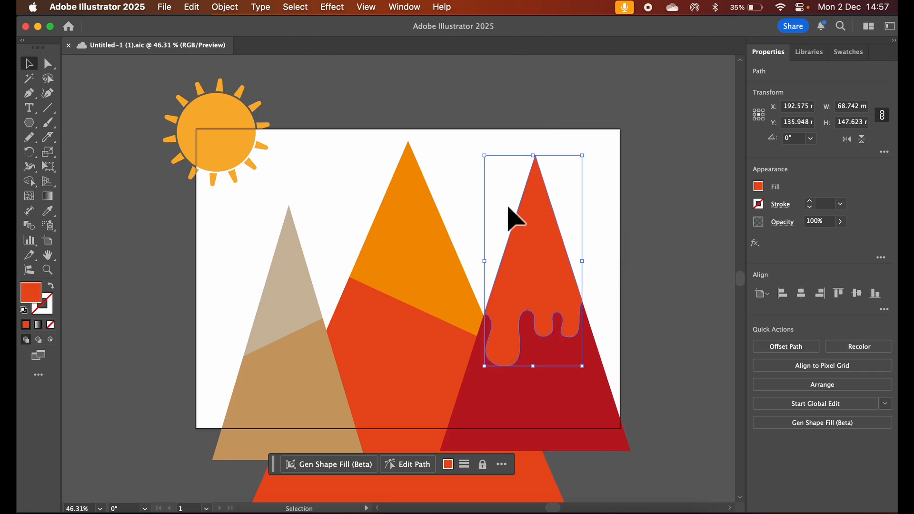
# Remove the two cut pieces of the right mountain and bring back its uncut red-orange triangle, about 135 by 245 mm
pyautogui.click(550, 378)
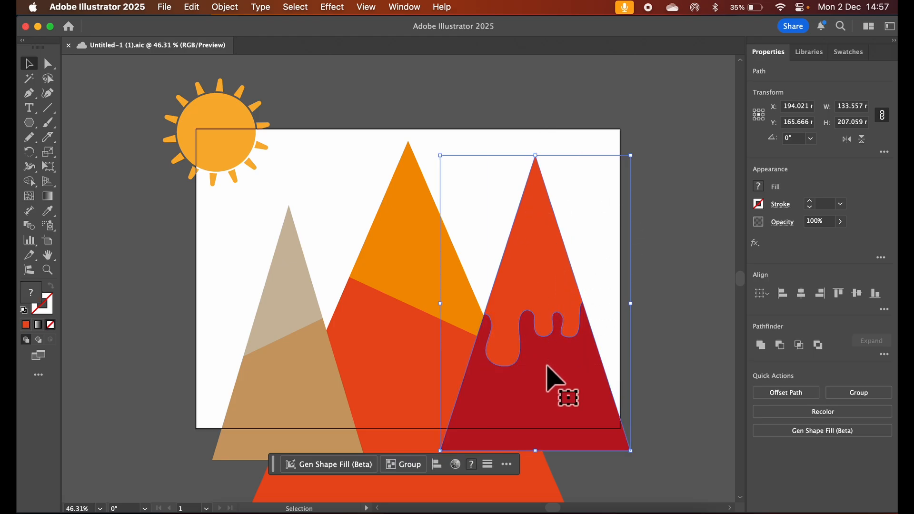
pyautogui.press('Delete')
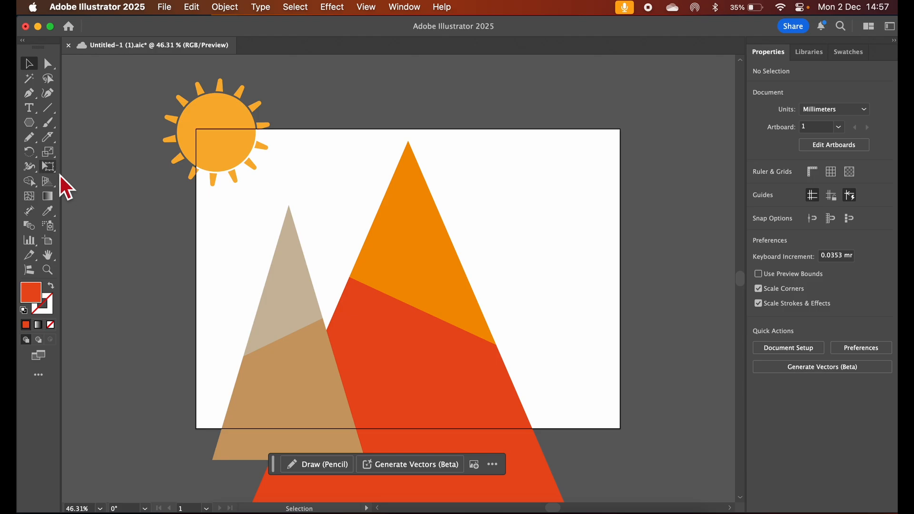
pyautogui.press('cmd+z')
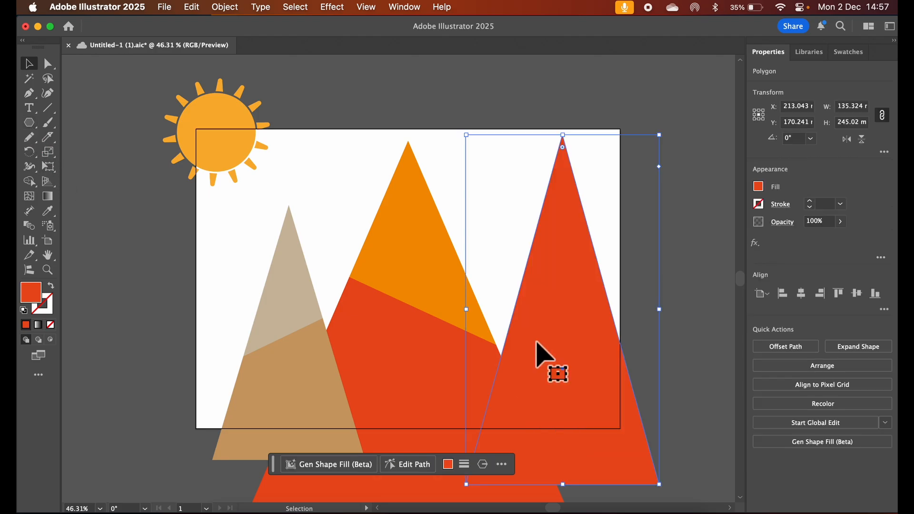
# Duplicate the uncut right triangle and place the copy beyond the artboard's right edge, clear of the original
pyautogui.moveTo(537, 352); pyautogui.dragTo(654, 334)
pyautogui.hscroll(5, 653, 332)
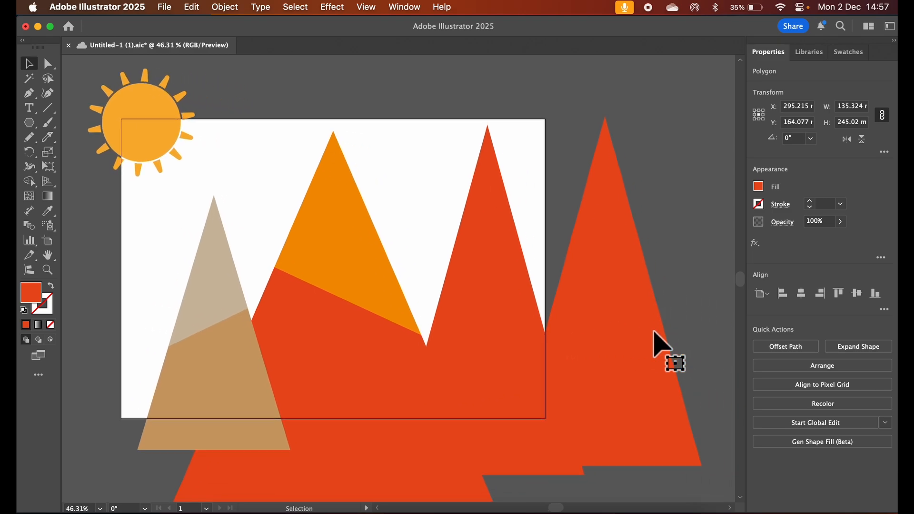
pyautogui.moveTo(533, 332); pyautogui.dragTo(597, 331)
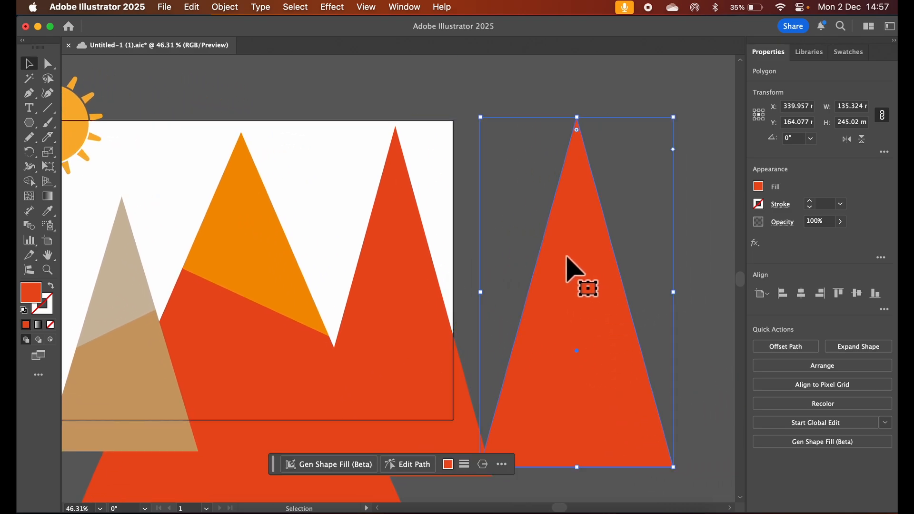
# Cut the duplicate triangle across its middle with the Knife tool along a freehand wavy line shaped like dripping snow
pyautogui.click(48, 137)
pyautogui.click(102, 166)
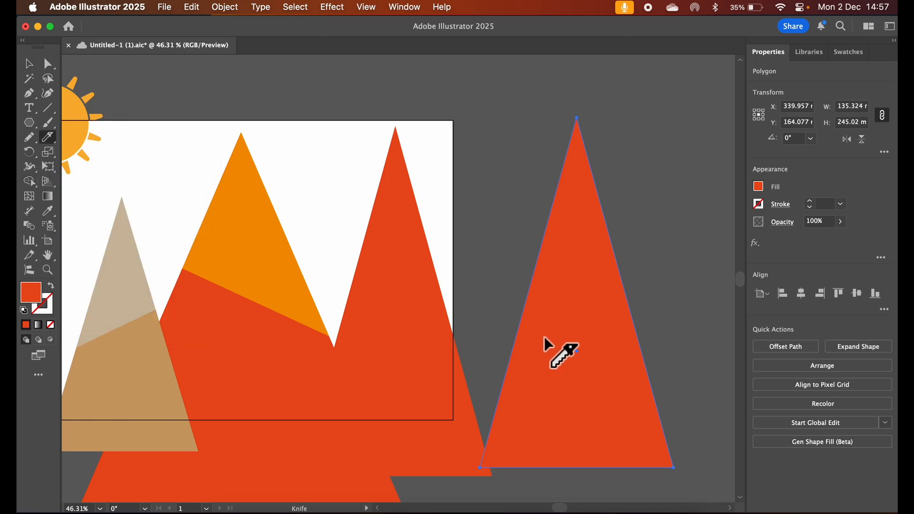
pyautogui.moveTo(513, 324)
pyautogui.mouseDown()
pyautogui.moveTo(533, 315)
pyautogui.moveTo(532, 347)
pyautogui.moveTo(544, 357)
pyautogui.moveTo(554, 349)
pyautogui.moveTo(551, 313)
pyautogui.moveTo(566, 312)
pyautogui.moveTo(568, 373)
pyautogui.moveTo(587, 378)
pyautogui.moveTo(598, 366)
pyautogui.moveTo(591, 316)
pyautogui.moveTo(612, 327)
pyautogui.mouseUp()
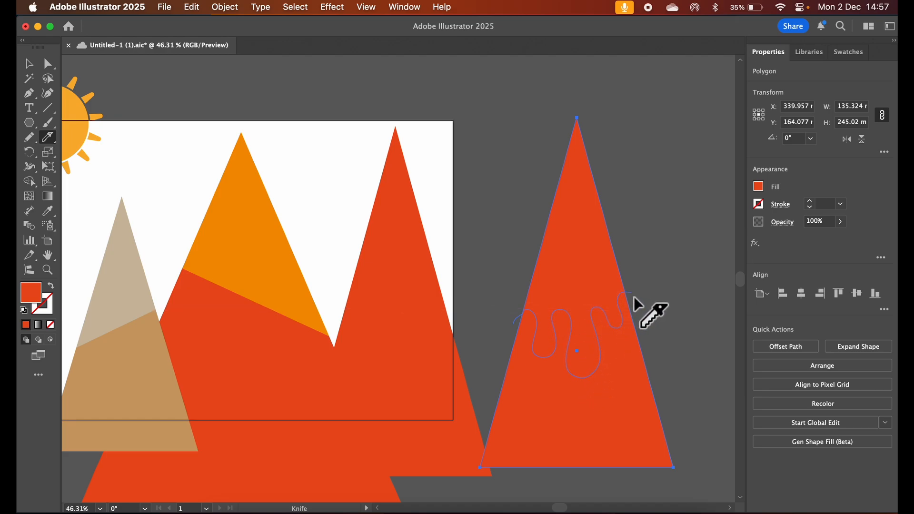
pyautogui.moveTo(633, 296); pyautogui.dragTo(637, 300)
pyautogui.click(29, 63)
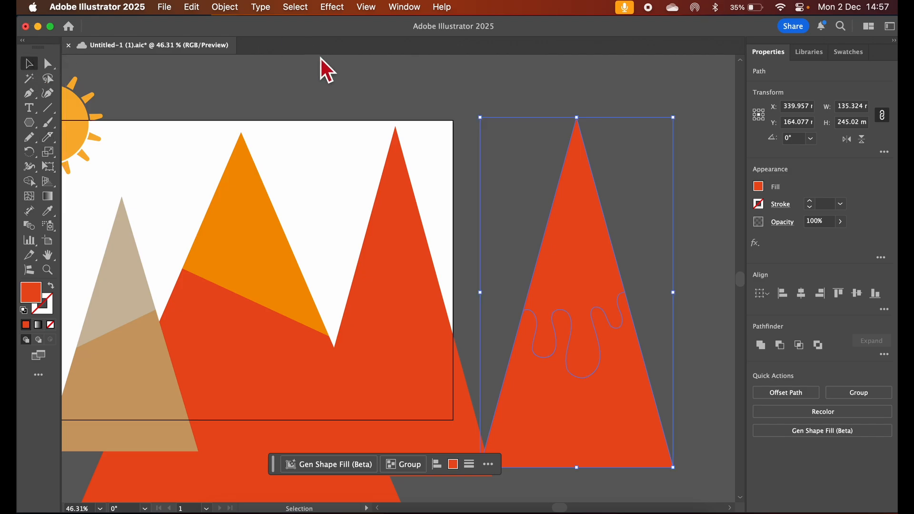
pyautogui.click(321, 58)
# Pull the drip-shaped upper piece away from the duplicate triangle and delete the lower piece
pyautogui.moveTo(561, 255); pyautogui.dragTo(504, 210)
pyautogui.click(624, 417)
pyautogui.press('Delete')
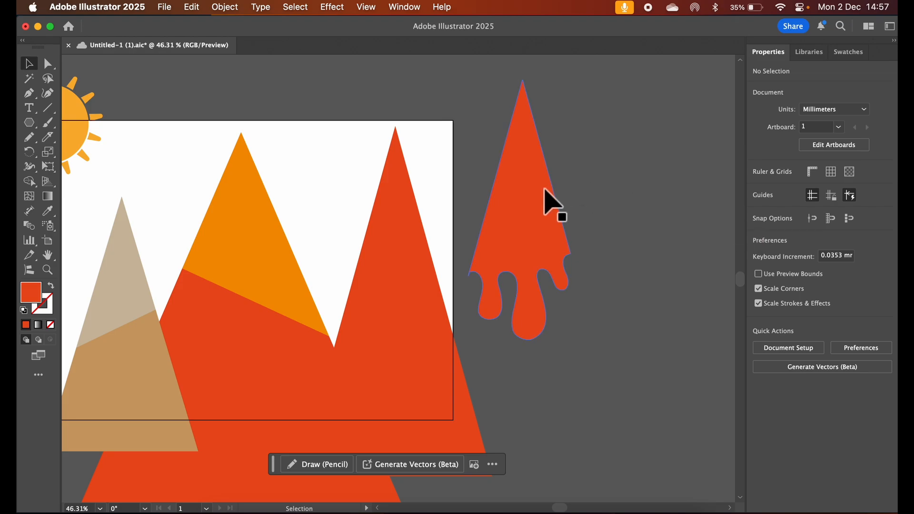
# Fill the drip-shaped piece with orange, then change its fill to dark red
pyautogui.click(528, 199)
pyautogui.click(758, 187)
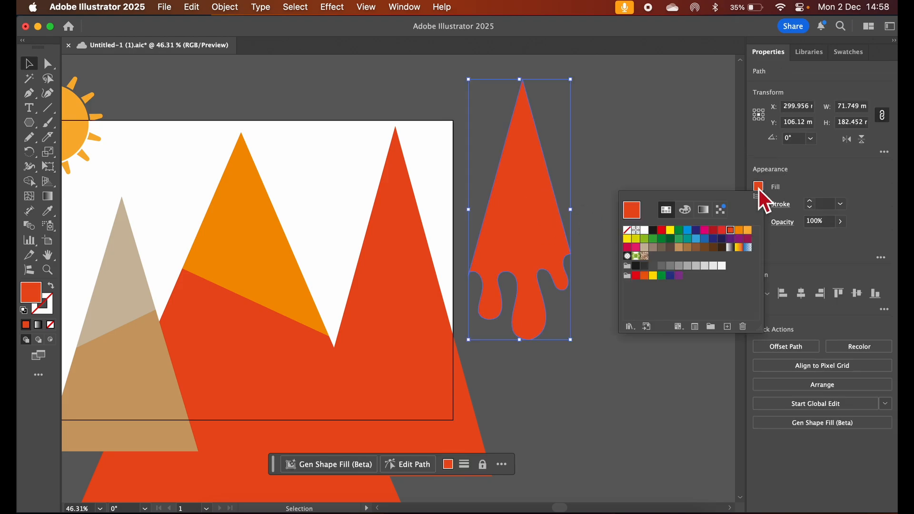
pyautogui.click(739, 230)
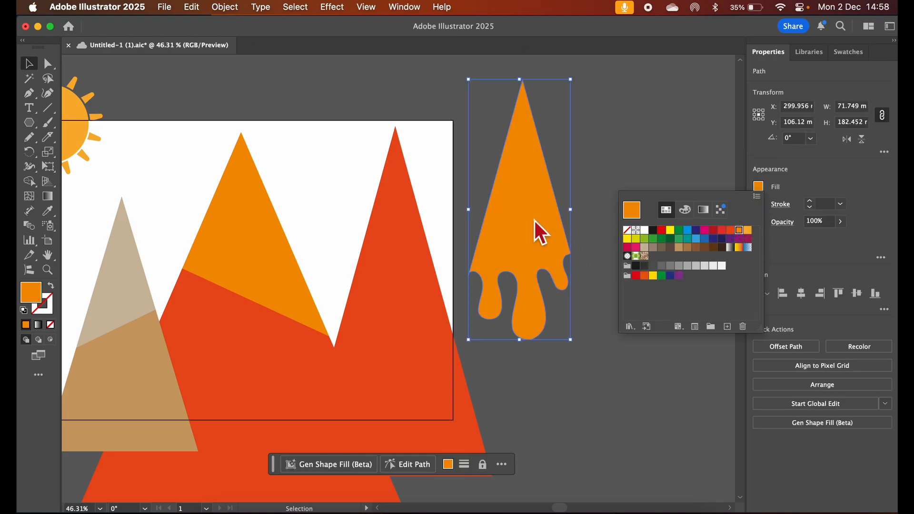
pyautogui.click(714, 231)
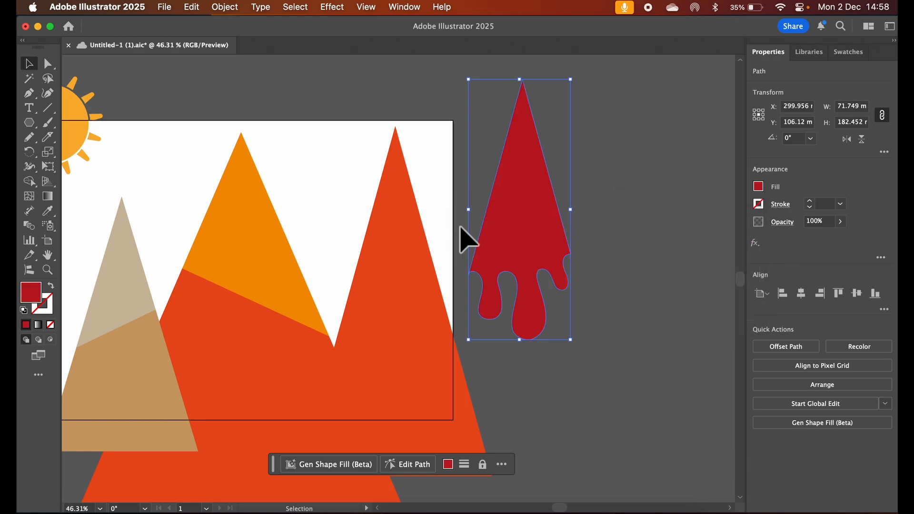
# Move the dark red drip piece onto the right mountain's peak and widen it to about 78 mm to cover the summit
pyautogui.moveTo(509, 252); pyautogui.dragTo(388, 266)
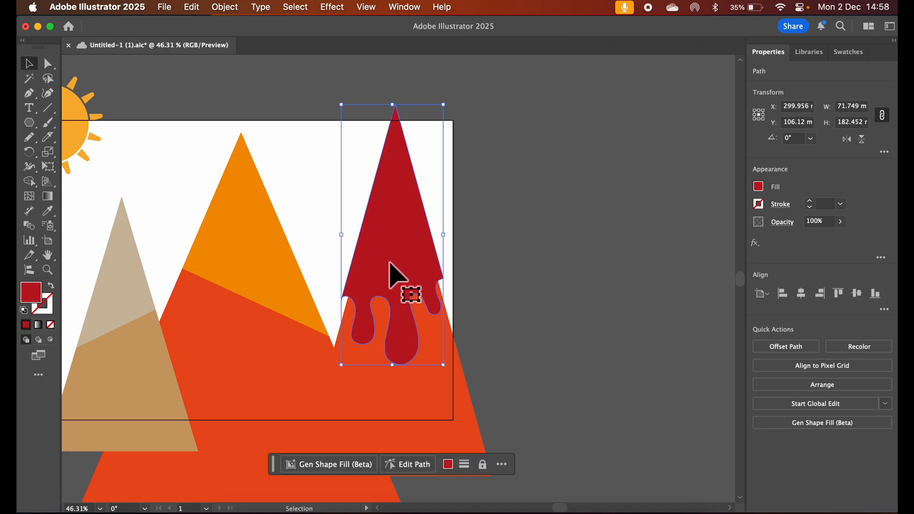
pyautogui.moveTo(448, 237); pyautogui.dragTo(464, 240)
pyautogui.moveTo(408, 265); pyautogui.dragTo(401, 270)
pyautogui.moveTo(453, 248); pyautogui.dragTo(415, 278)
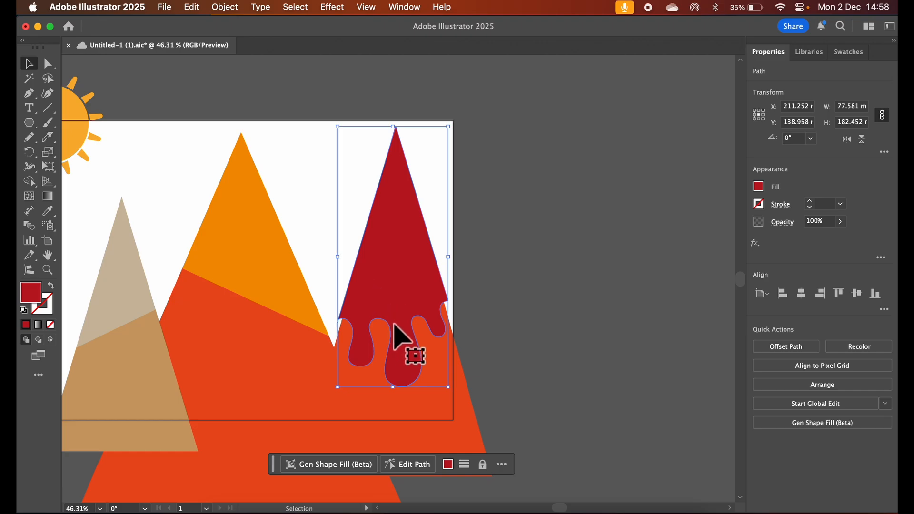
pyautogui.click(500, 343)
# Cut the right mountain's triangle with the Knife along a line rising to the right across the lower end of the drips
pyautogui.click(465, 425)
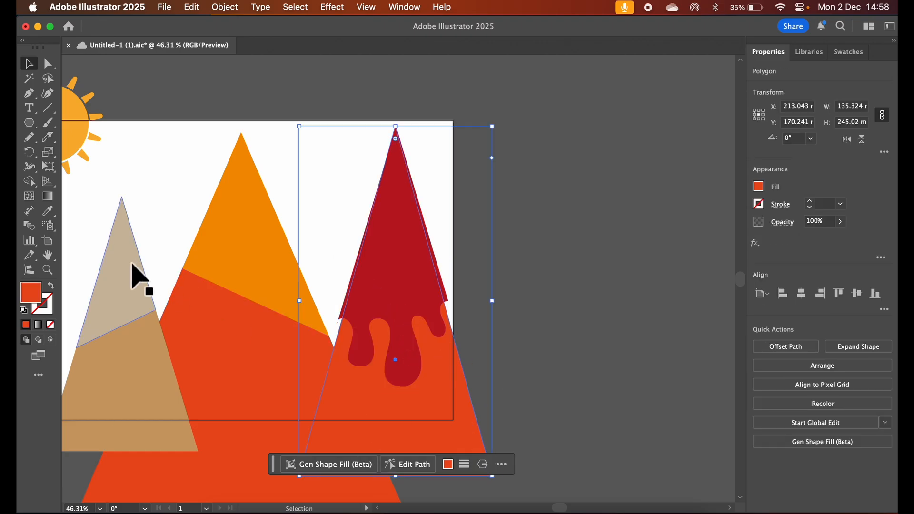
pyautogui.click(50, 140)
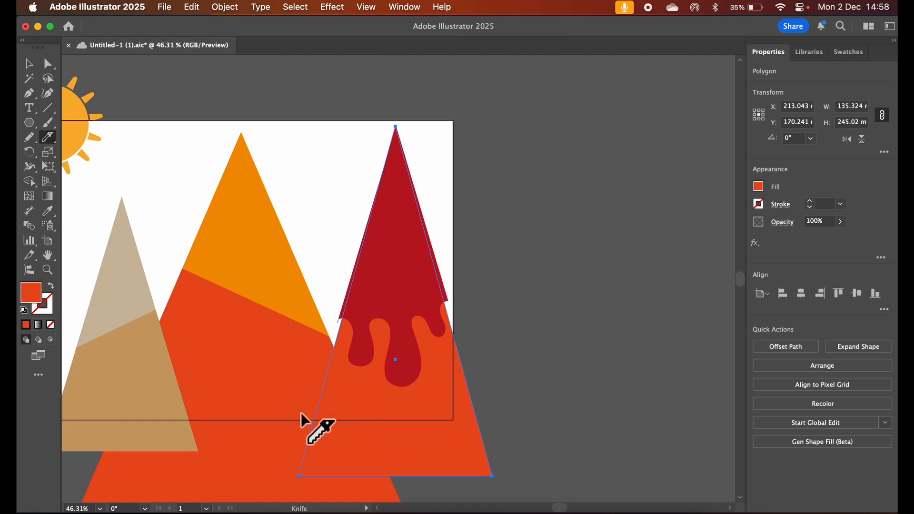
pyautogui.moveTo(301, 413); pyautogui.dragTo(550, 352)
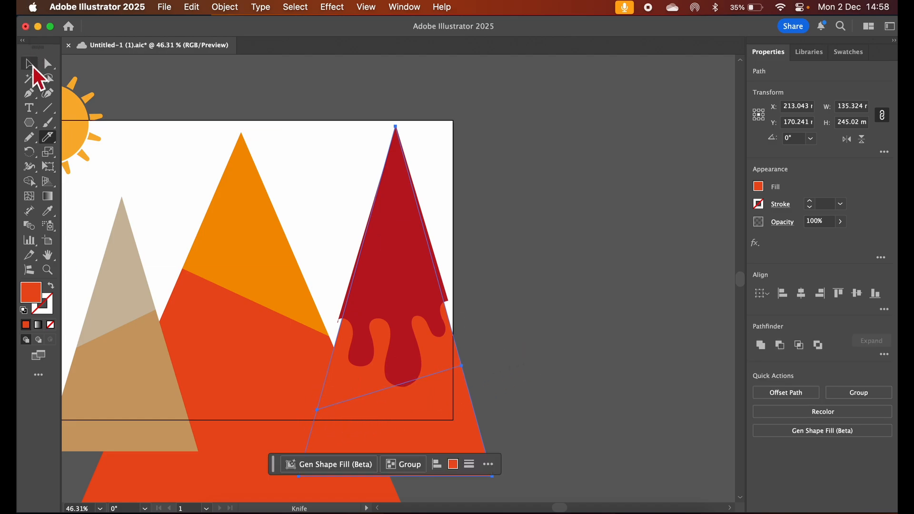
pyautogui.click(31, 65)
pyautogui.click(527, 285)
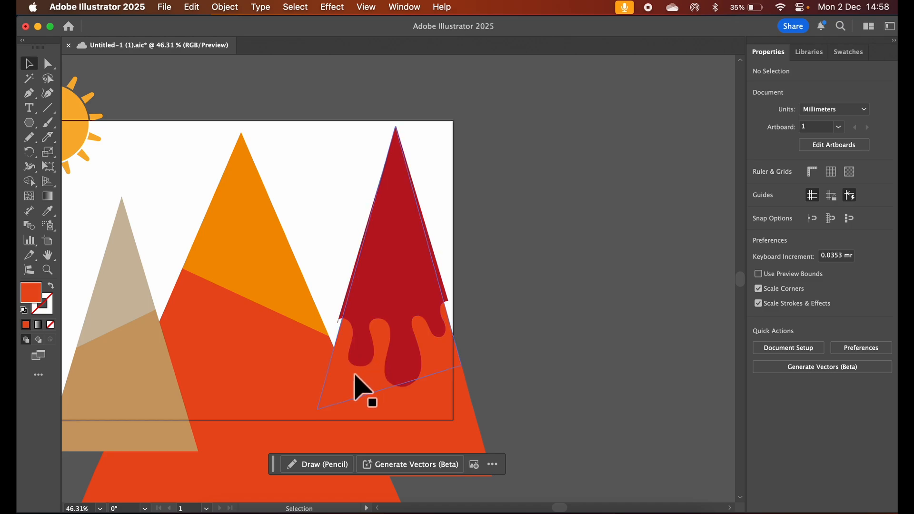
# Fill the upper section of the right mountain, behind the dark red drips, with orange
pyautogui.click(362, 388)
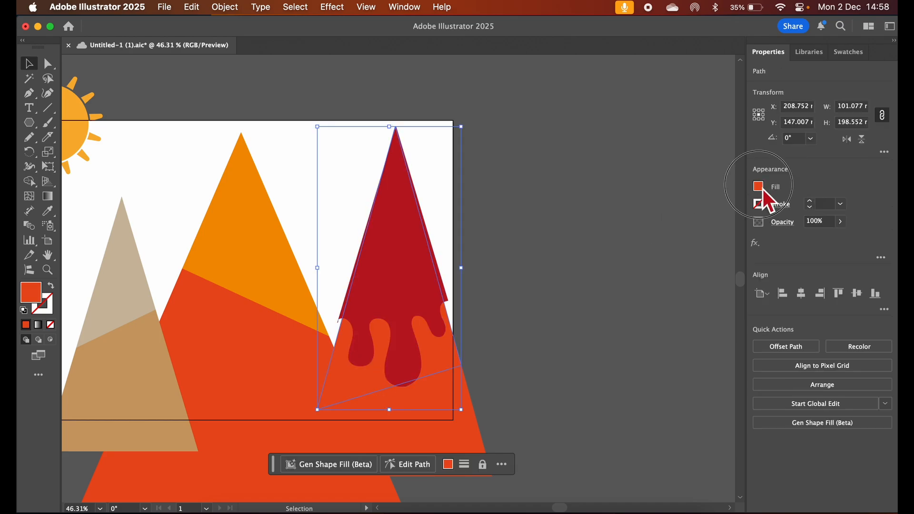
pyautogui.click(759, 187)
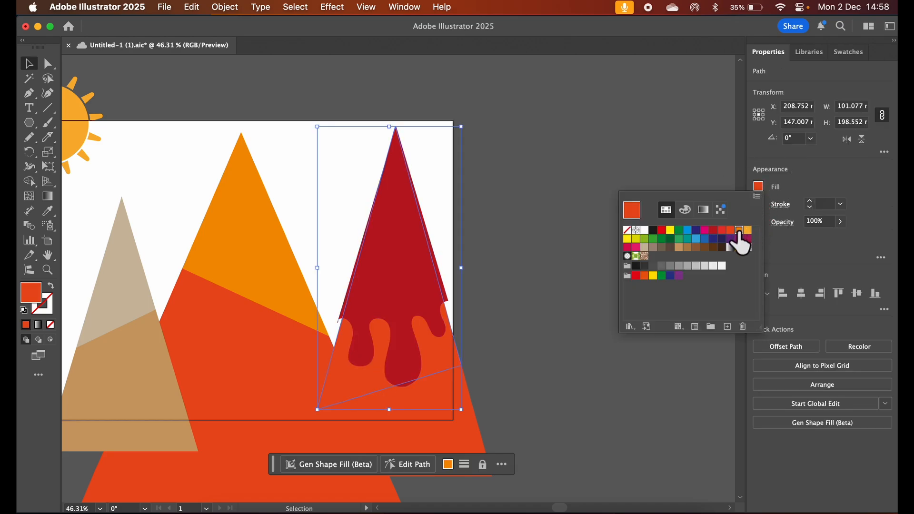
pyautogui.click(739, 230)
pyautogui.click(535, 246)
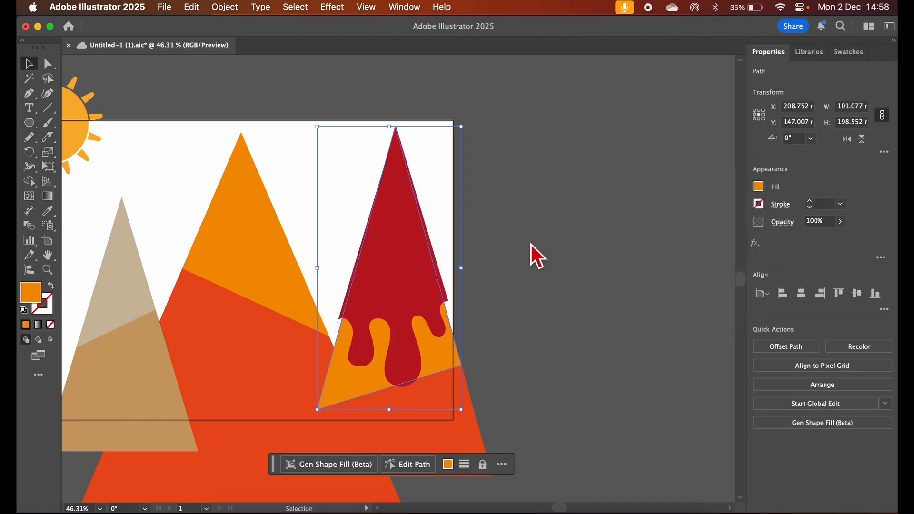
pyautogui.click(506, 360)
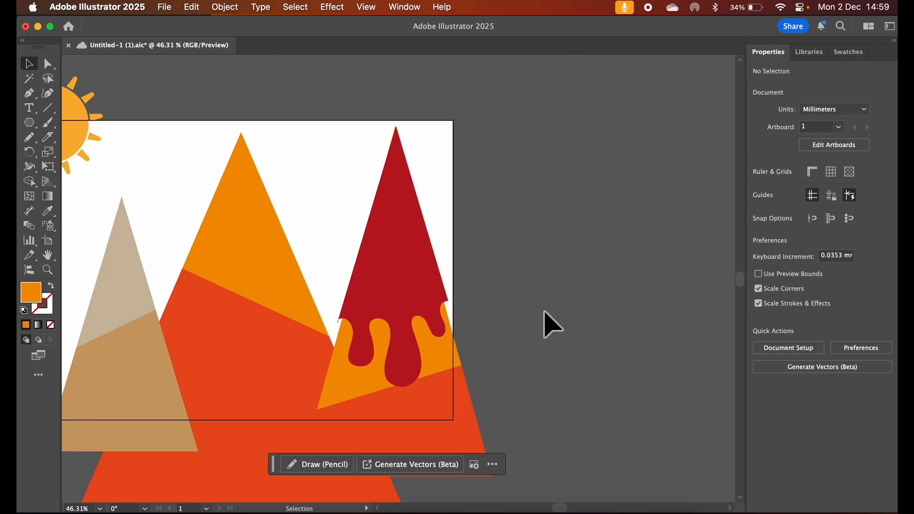
# Draw a thin horizontal rectangle about 48 by 4.5 mm in the white sky between the central and right peaks
pyautogui.hscroll(-5, 543, 328)
pyautogui.scroll(-2, 543, 329)
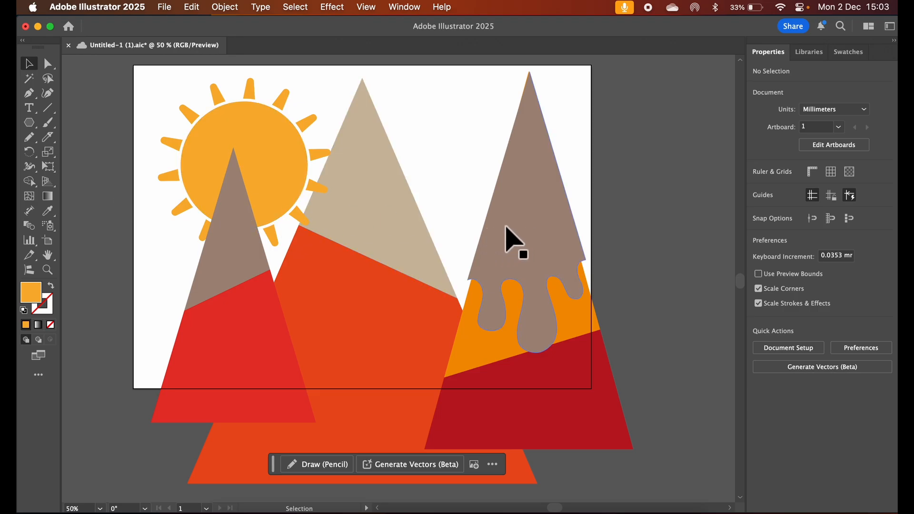
pyautogui.press('super+equal')
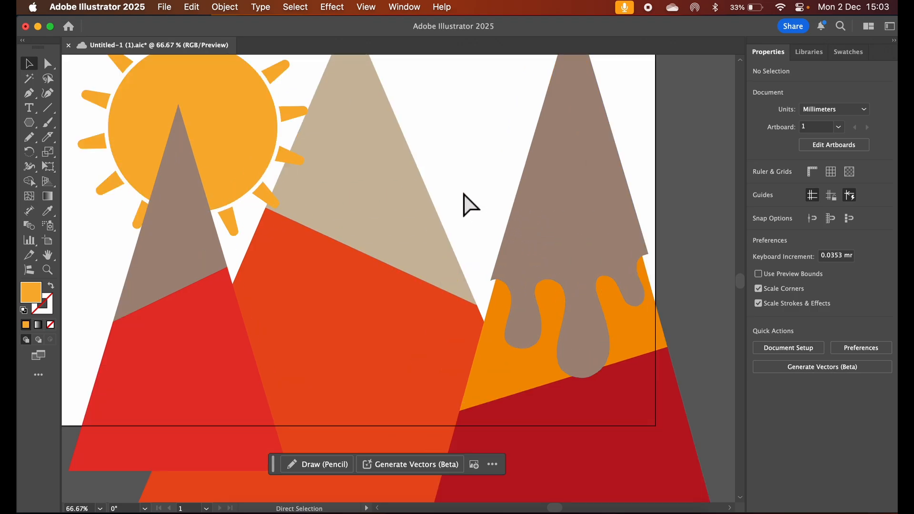
pyautogui.hscroll(5, 469, 204)
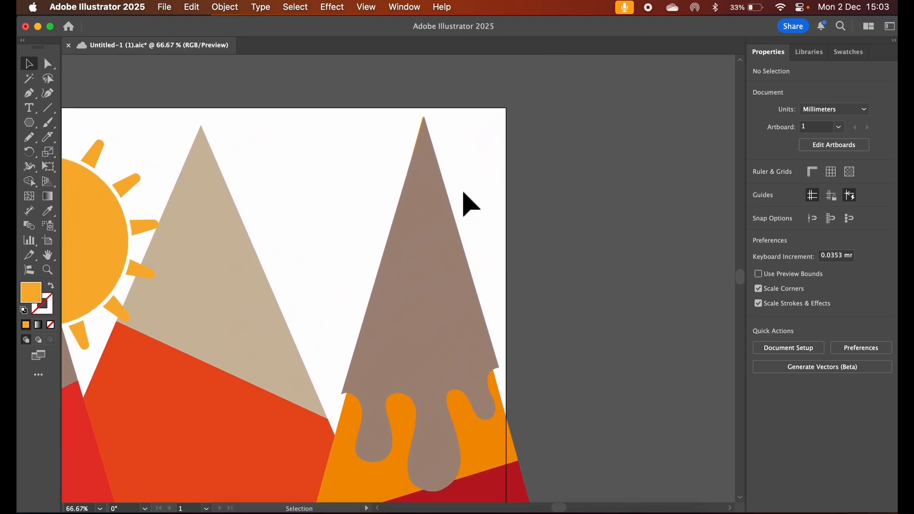
pyautogui.scroll(-1, 464, 193)
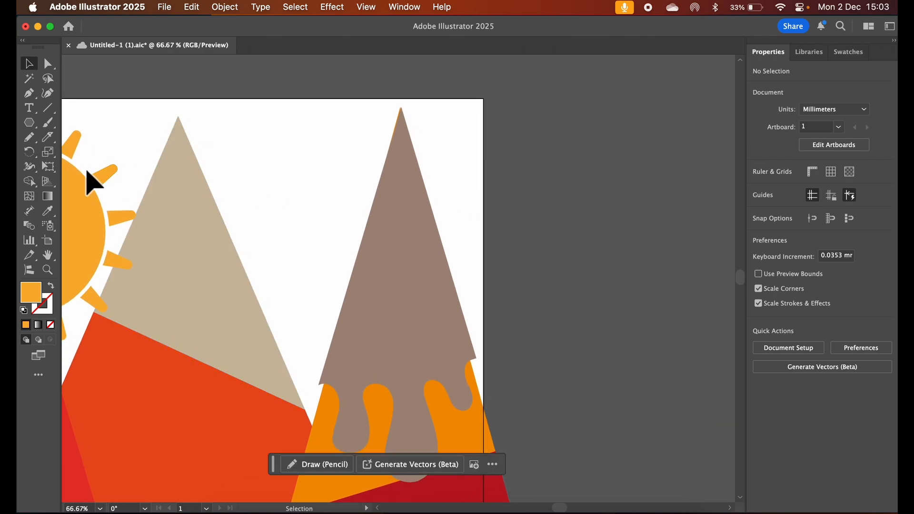
pyautogui.click(32, 123)
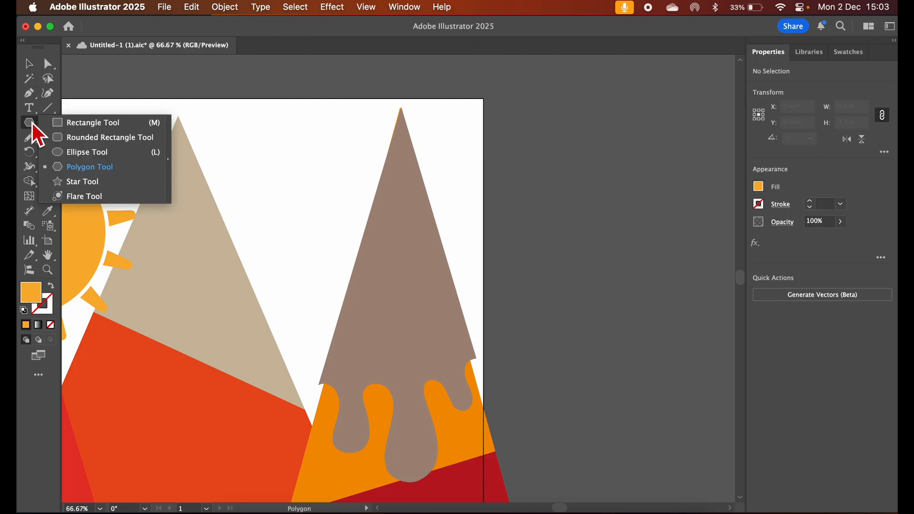
pyautogui.click(104, 128)
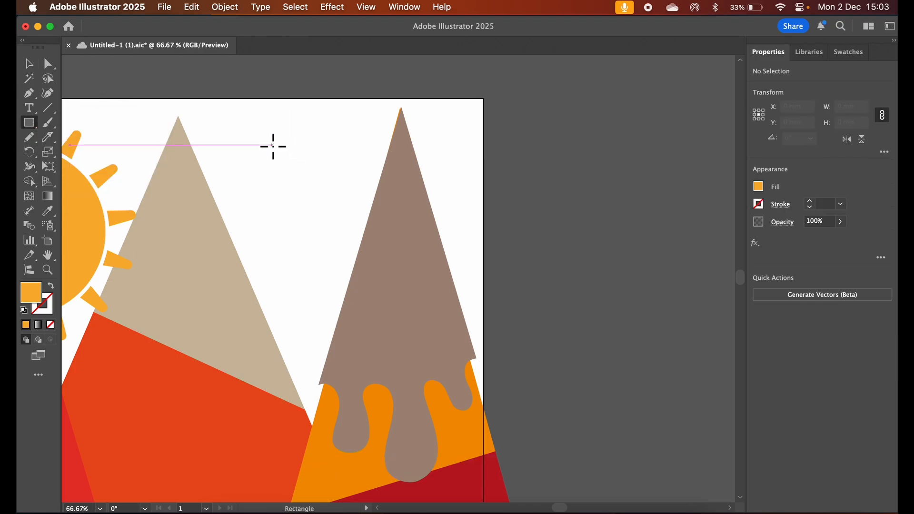
pyautogui.moveTo(273, 146); pyautogui.dragTo(372, 155)
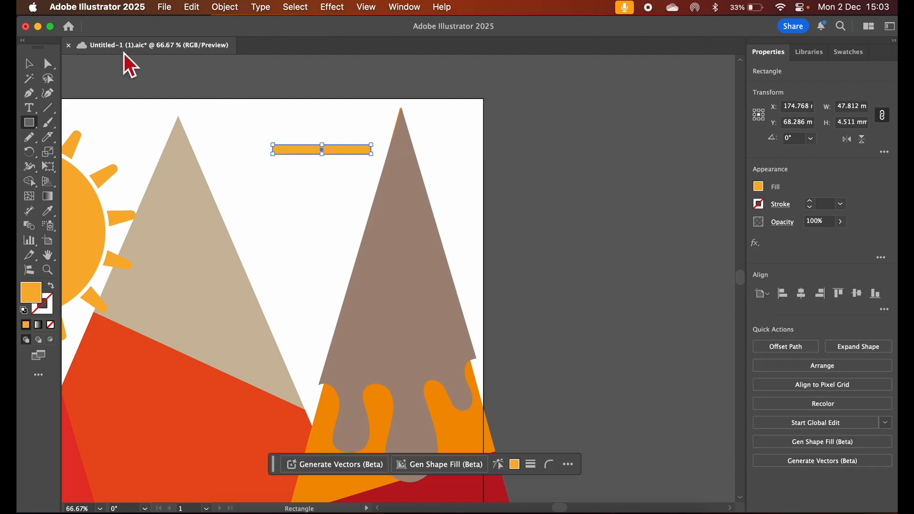
# Fill the thin rectangle between the peaks with light blue
pyautogui.click(30, 64)
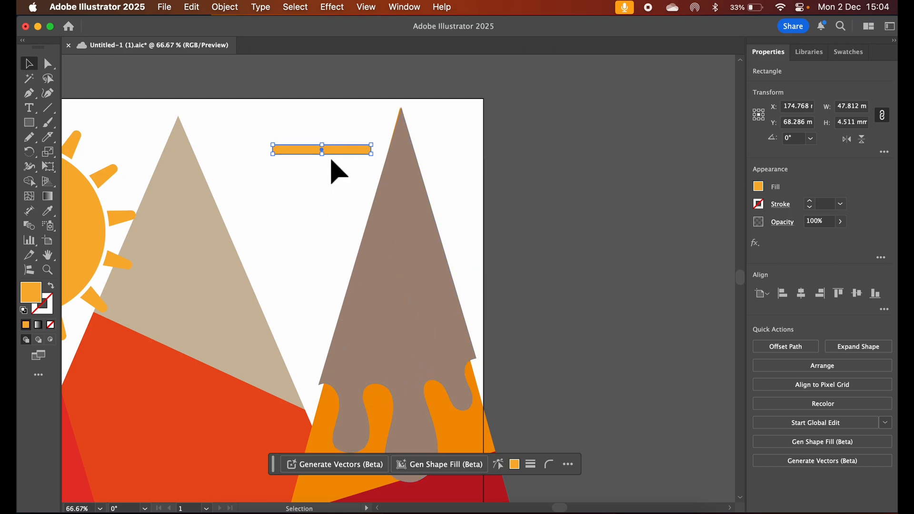
pyautogui.click(759, 186)
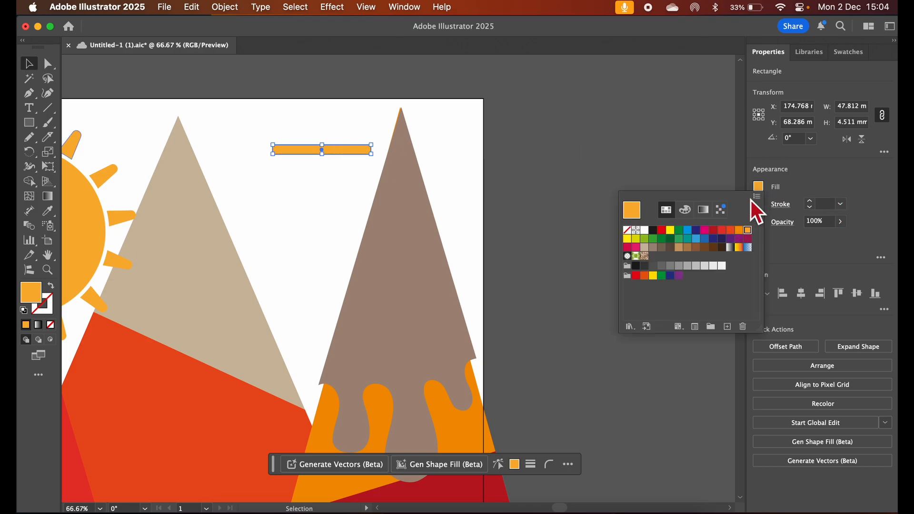
pyautogui.click(697, 239)
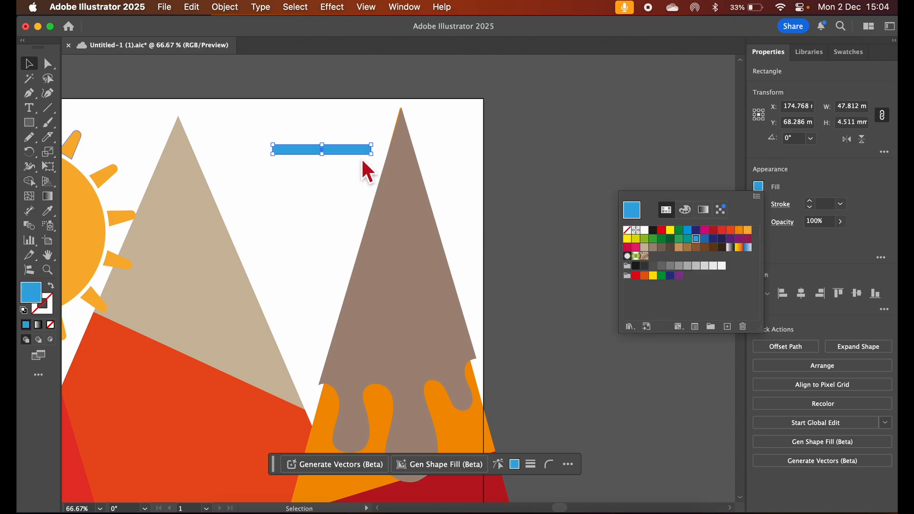
# Duplicate the blue bar directly beneath itself and recolor the copy with a new global HSB swatch at 38% saturation
pyautogui.click(343, 149)
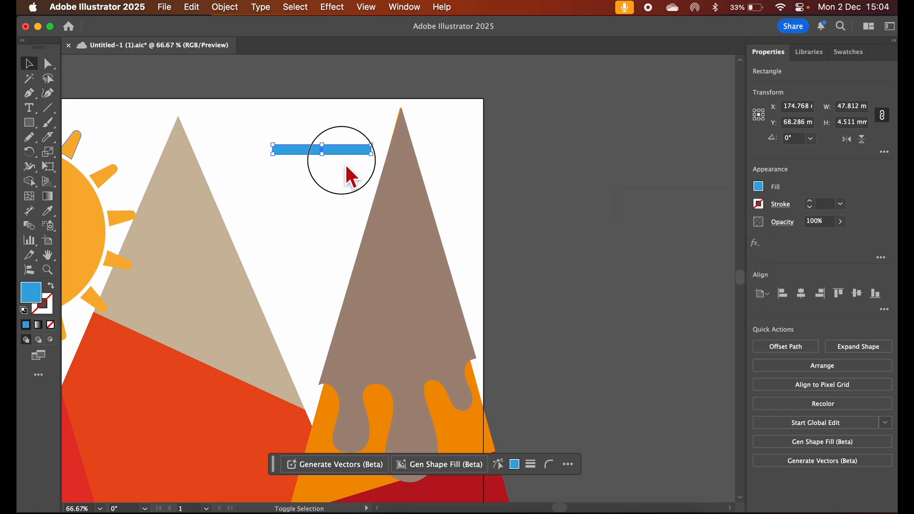
pyautogui.moveTo(340, 148); pyautogui.dragTo(339, 155)
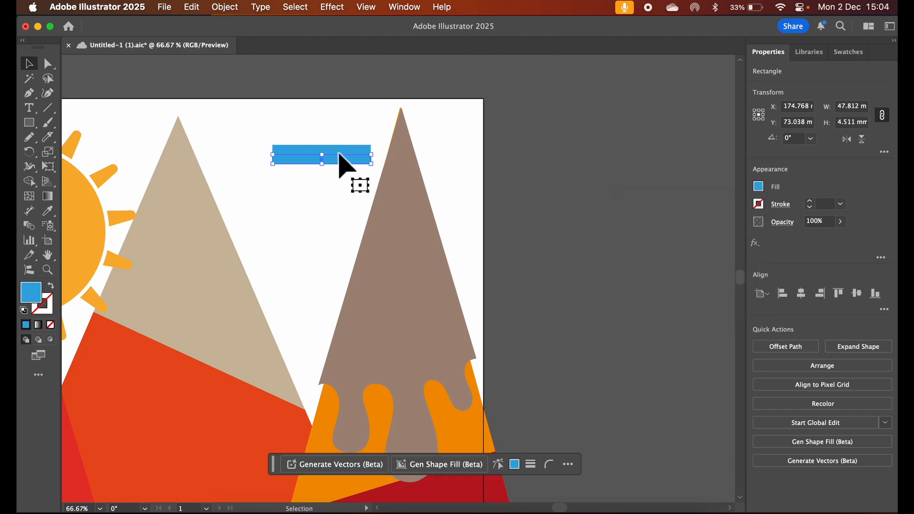
pyautogui.click(759, 186)
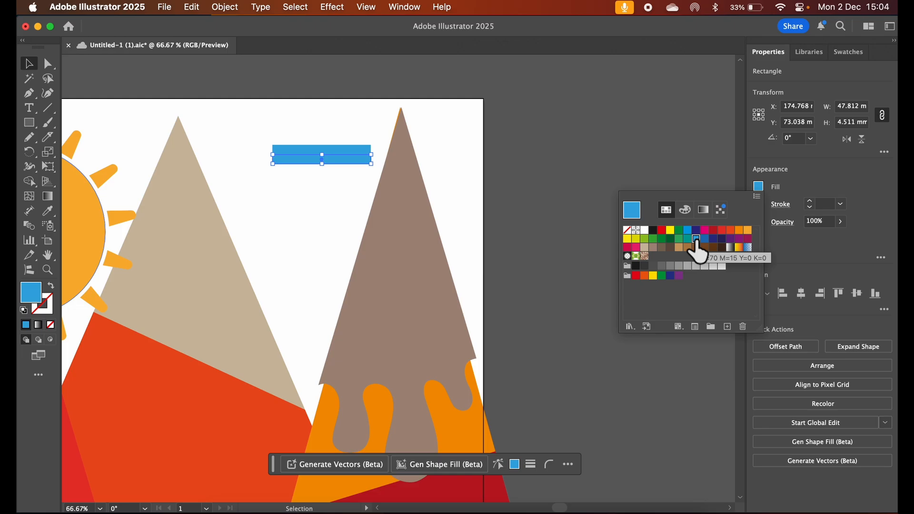
pyautogui.click(731, 329)
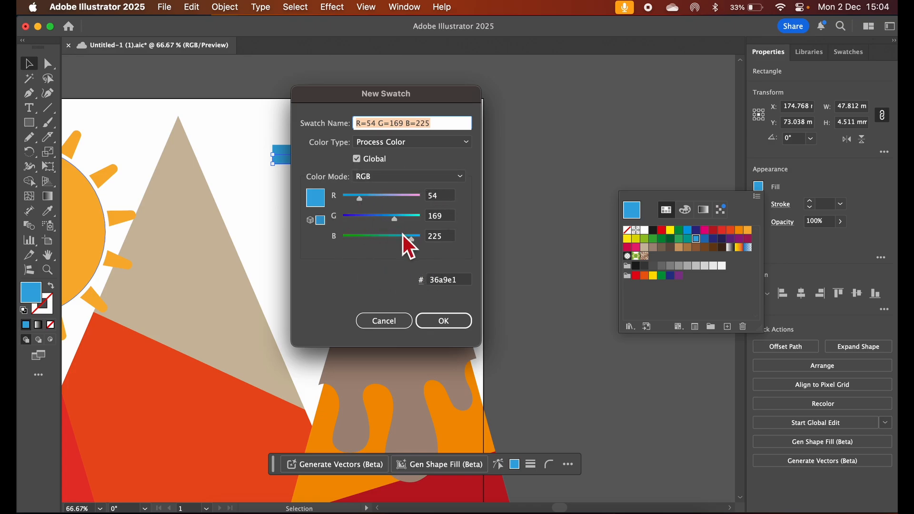
pyautogui.click(390, 180)
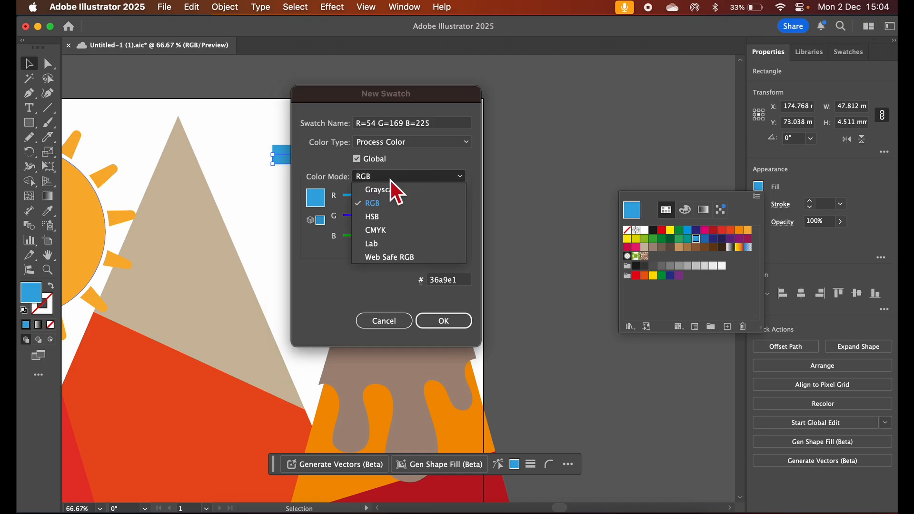
pyautogui.click(401, 219)
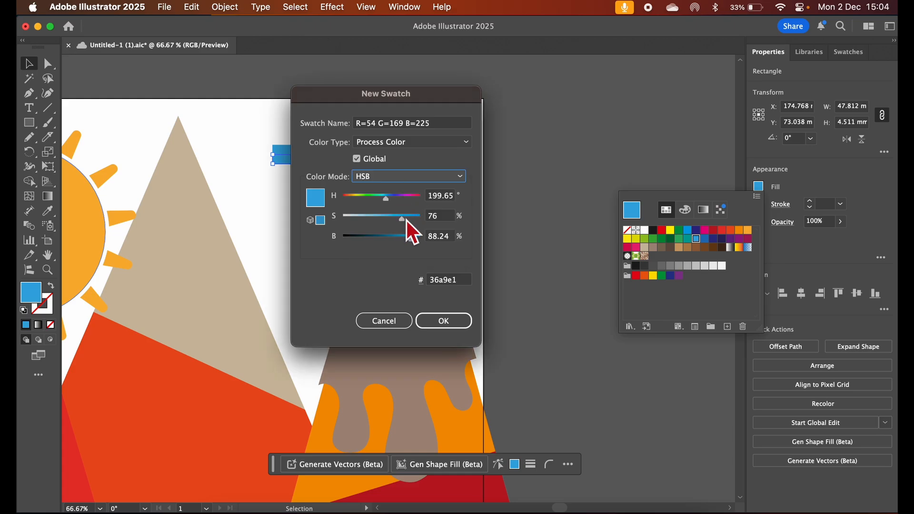
pyautogui.moveTo(406, 222); pyautogui.dragTo(376, 219)
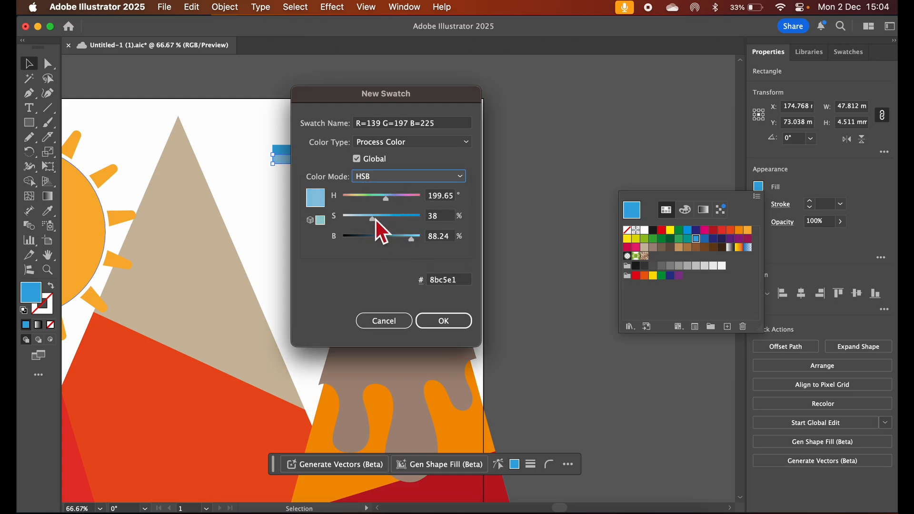
pyautogui.click(437, 321)
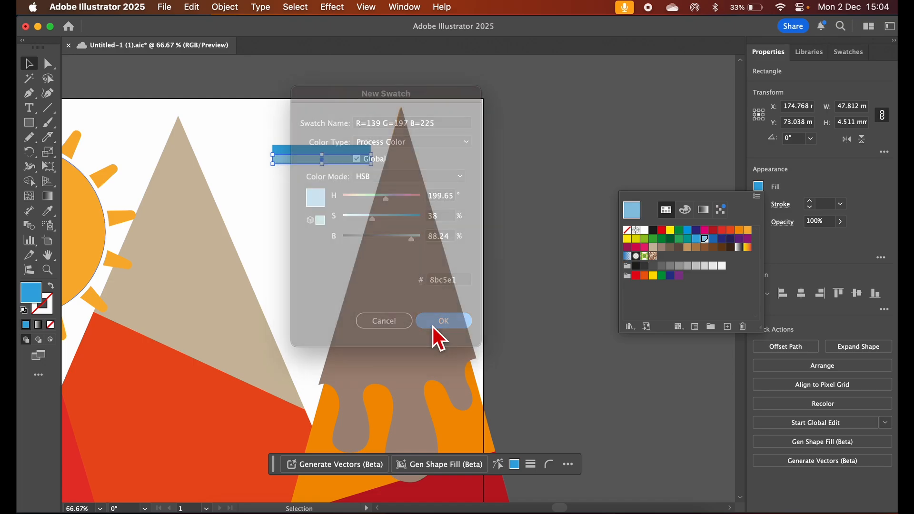
# Select both blue bars, save the document and open the Swatches list
pyautogui.moveTo(328, 113); pyautogui.dragTo(323, 199)
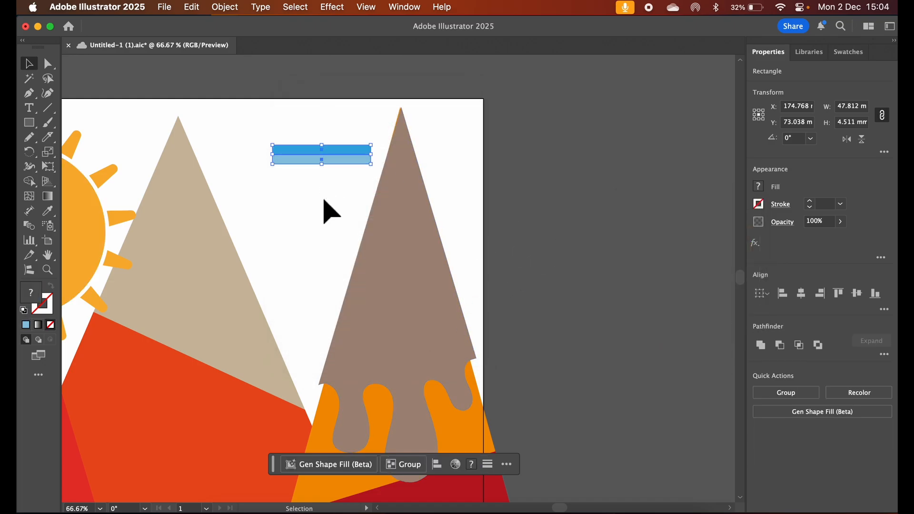
pyautogui.press('super+s')
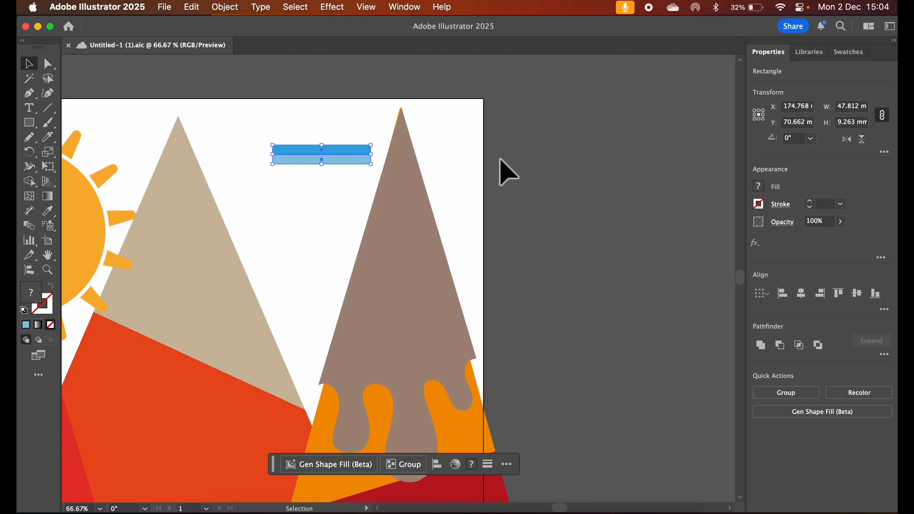
pyautogui.click(409, 9)
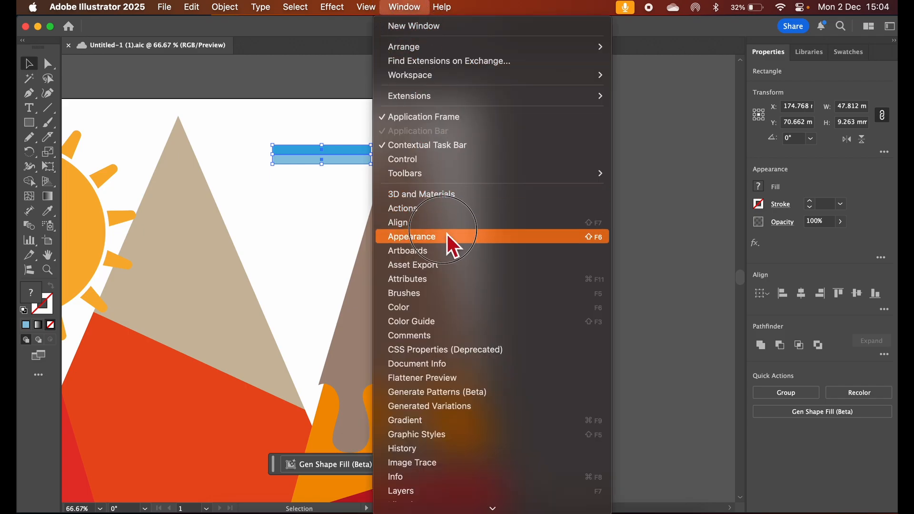
pyautogui.moveTo(481, 511)
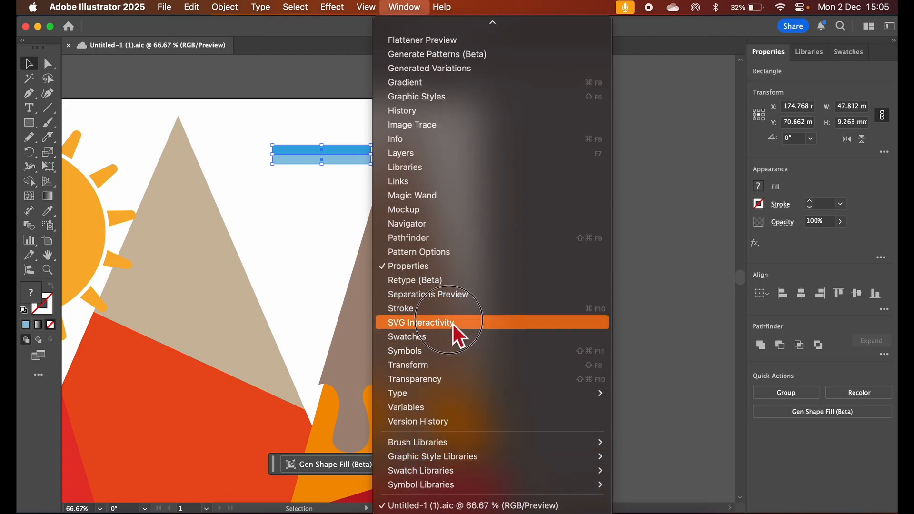
pyautogui.click(450, 337)
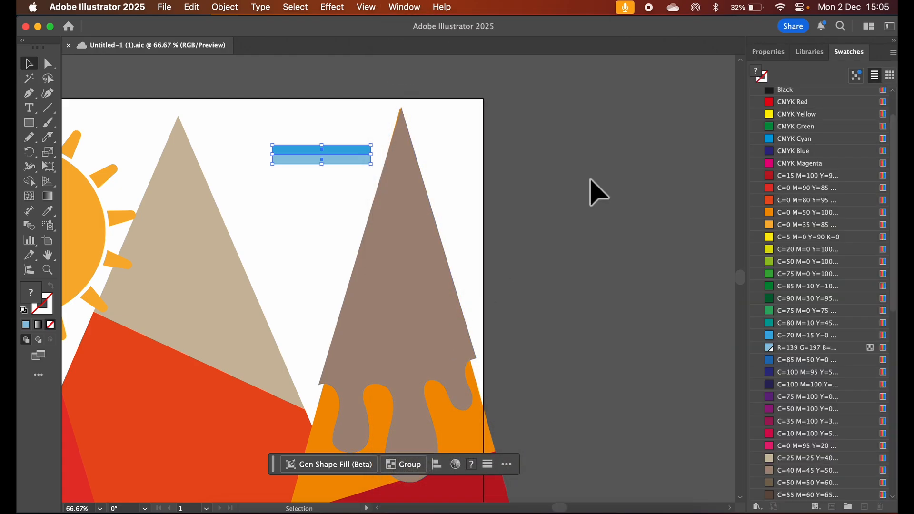
# Make a pattern swatch from the two blue bars and try it as the fill of the right mountain's drip cap
pyautogui.moveTo(313, 159); pyautogui.dragTo(811, 188)
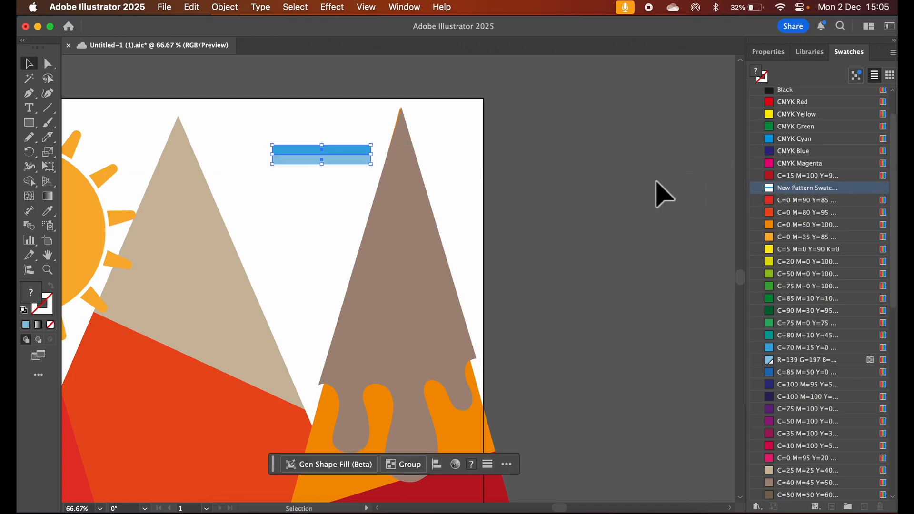
pyautogui.click(420, 265)
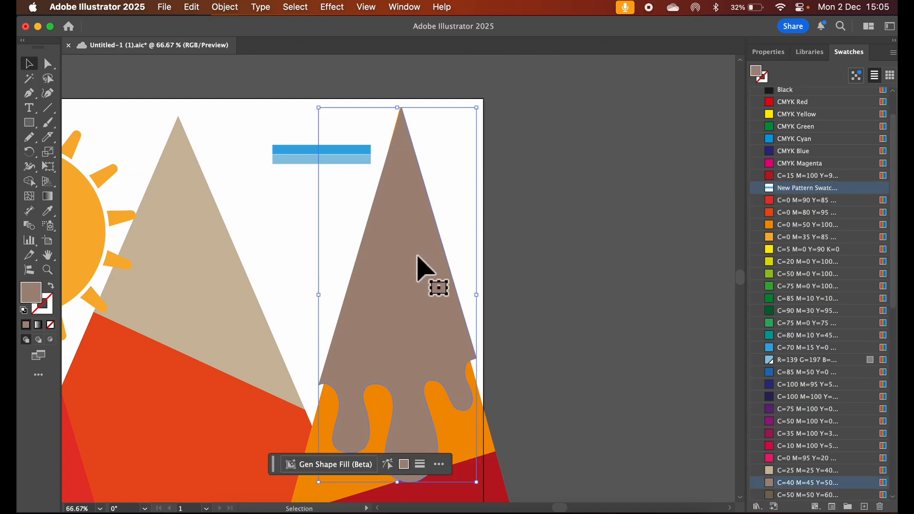
pyautogui.click(773, 200)
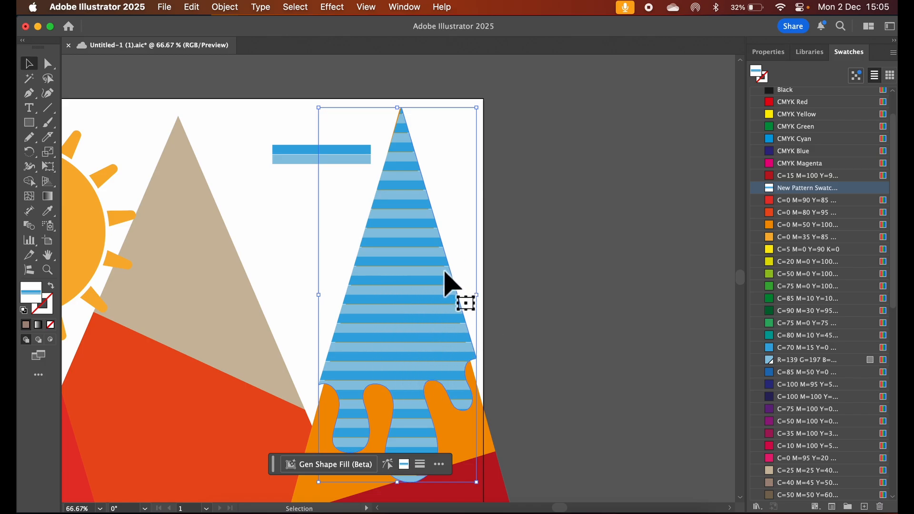
# Check the seams between the cap's stripes, and undo the pattern fill and the creation of the pattern swatch
pyautogui.press('super+equal')
pyautogui.press('super+equal')
pyautogui.press('super+equal')
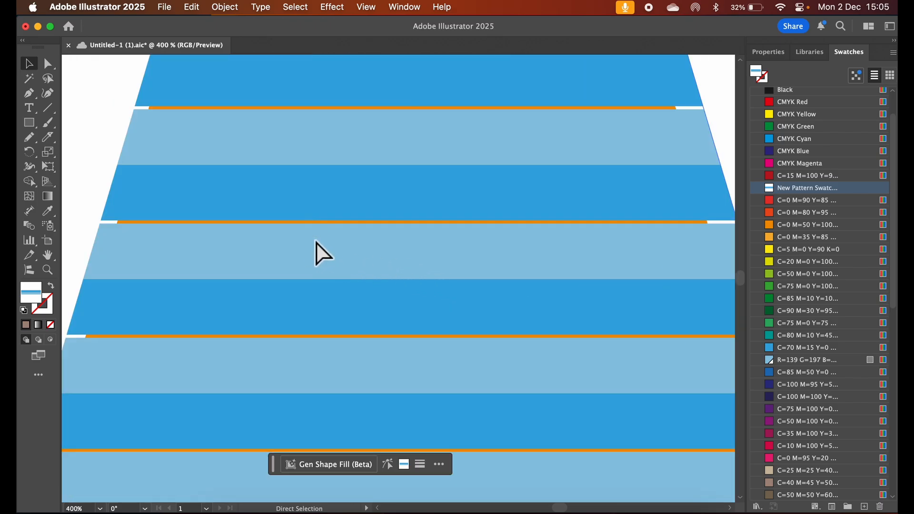
pyautogui.press('super+minus')
pyautogui.press('super+minus')
pyautogui.press('super+minus')
pyautogui.press('super+minus')
pyautogui.press('super+minus')
pyautogui.press('super+minus')
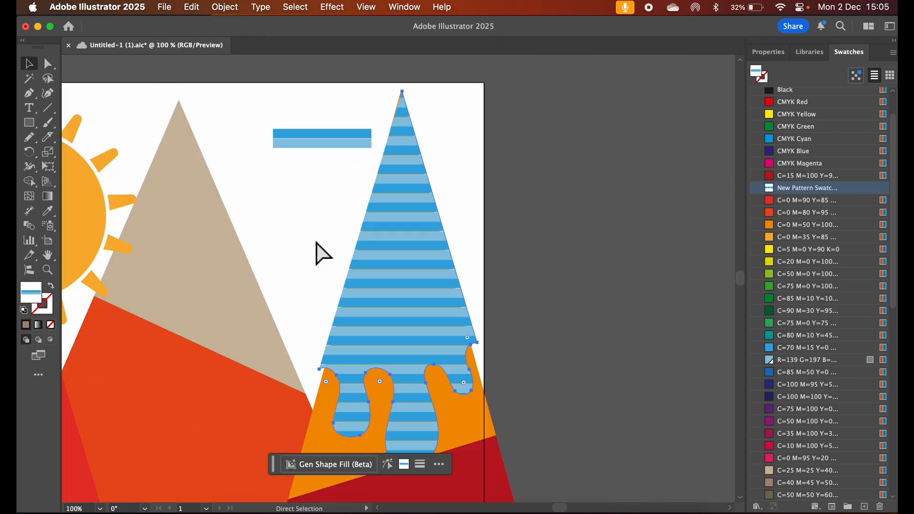
pyautogui.press('v')
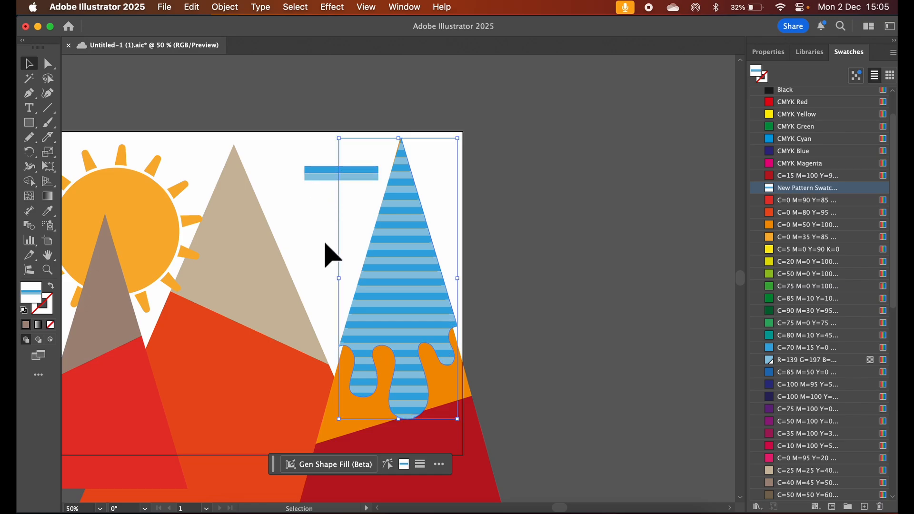
pyautogui.press('a')
pyautogui.press('super+z')
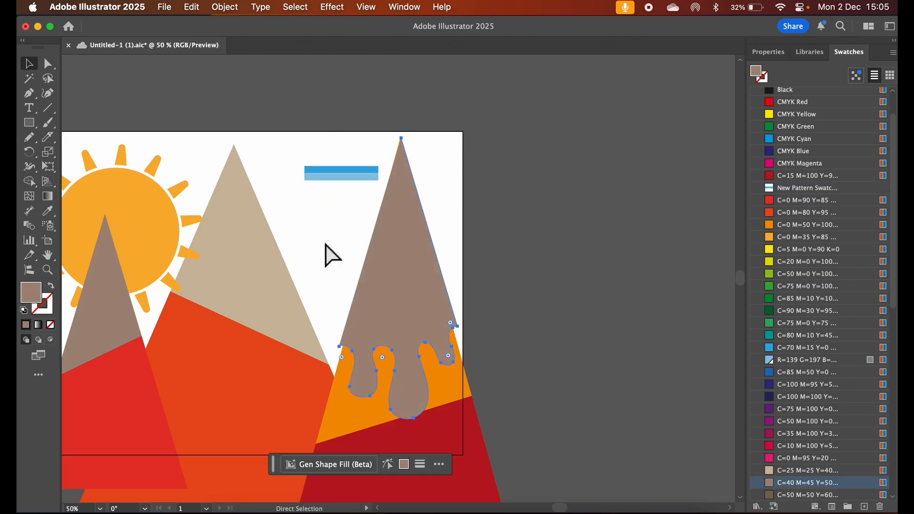
pyautogui.press('super+z')
pyautogui.press('super+z')
pyautogui.press('super+z')
pyautogui.press('super+z')
pyautogui.press('super+z')
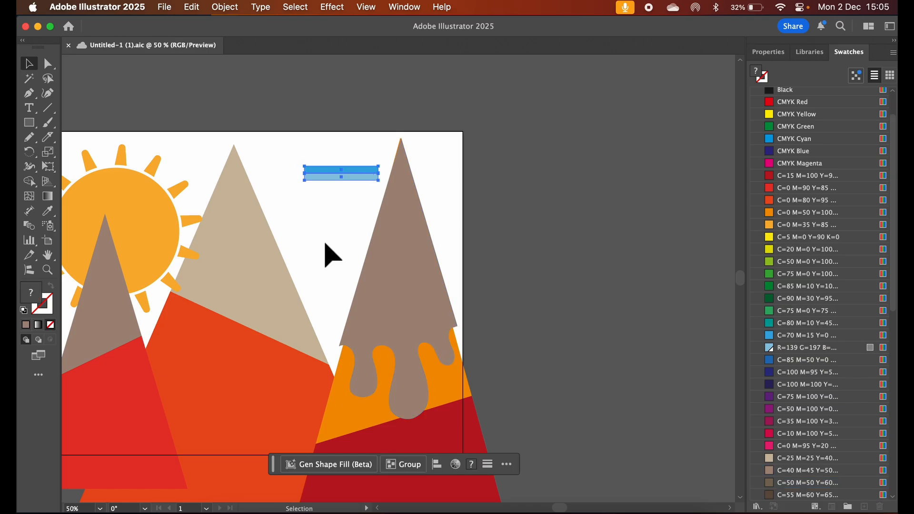
# Move the pale blue bar up so its upper edge meets the lower edge of the darker bar without a gap
pyautogui.press('super+plus')
pyautogui.press('super+plus')
pyautogui.press('super+plus')
pyautogui.press('super+plus')
pyautogui.press('super+plus')
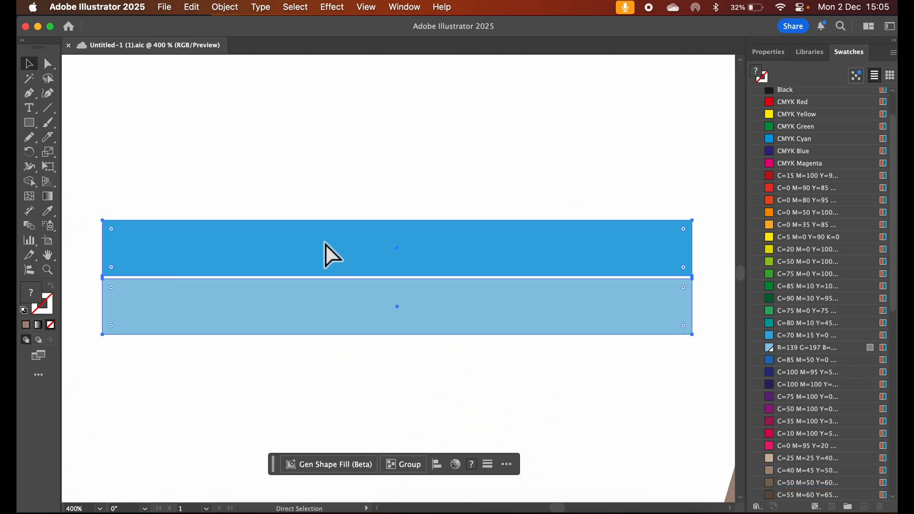
pyautogui.click(379, 315)
pyautogui.moveTo(379, 314); pyautogui.dragTo(380, 312)
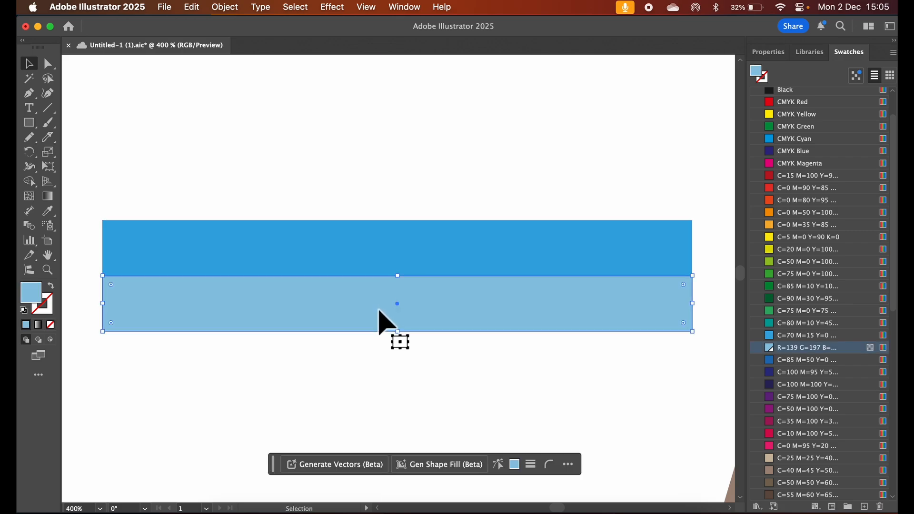
# Create a pattern swatch from the two touching blue bars
pyautogui.click(382, 200)
pyautogui.moveTo(380, 180); pyautogui.dragTo(466, 336)
pyautogui.moveTo(424, 267); pyautogui.dragTo(791, 122)
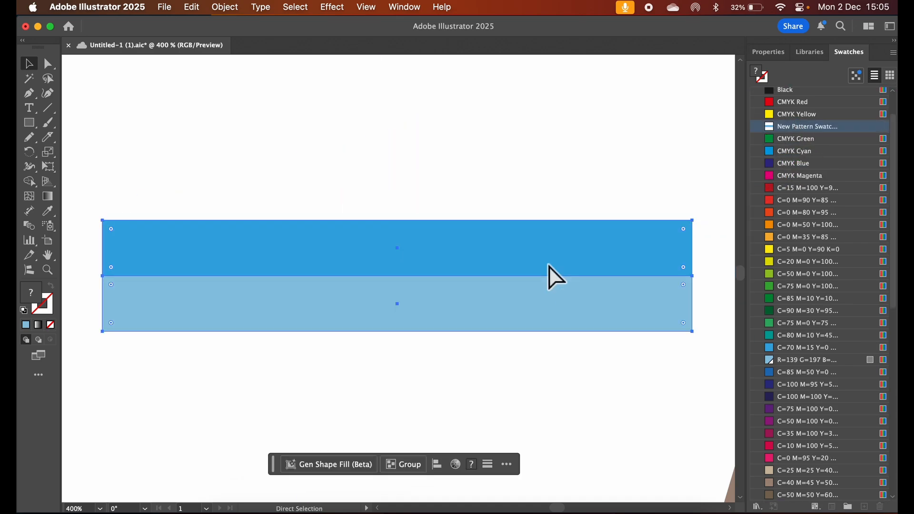
# Fill the right mountain's brown drip cap with the blue striped pattern swatch
pyautogui.press('super+minus')
pyautogui.press('super+minus')
pyautogui.press('super+minus')
pyautogui.click(548, 275)
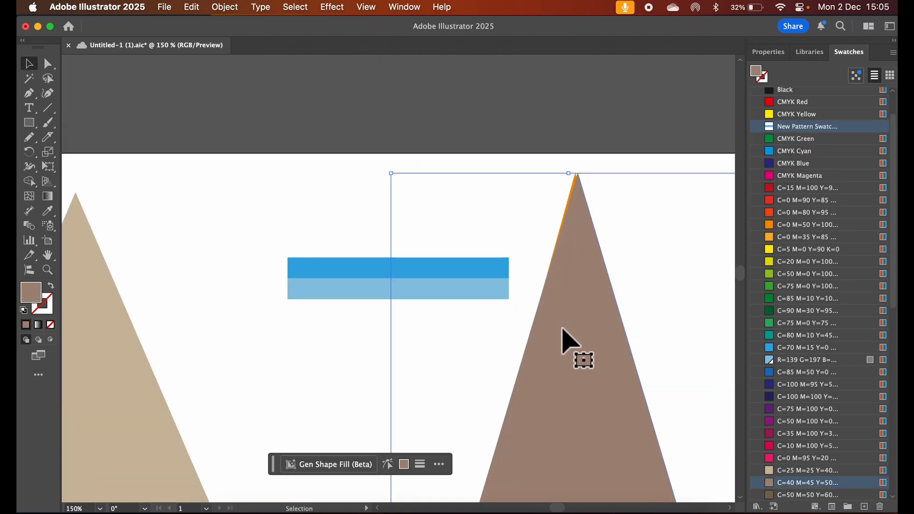
pyautogui.click(770, 127)
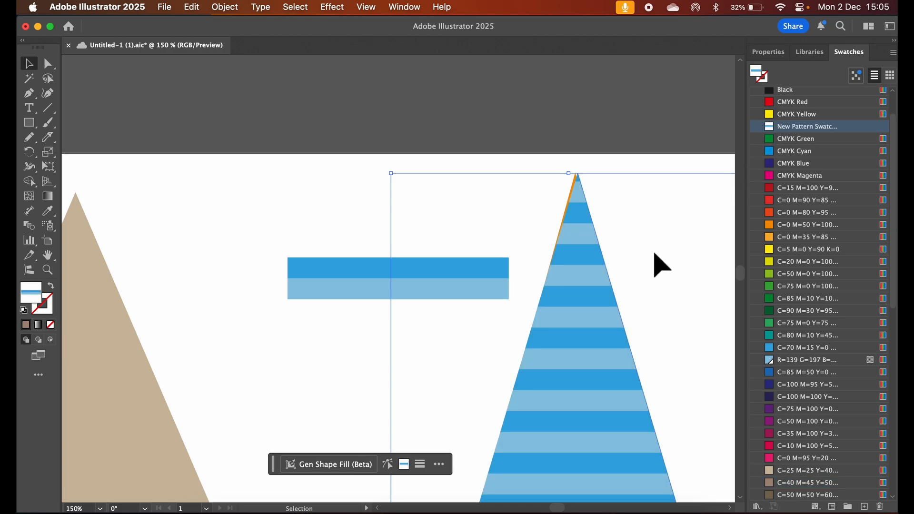
# Nudge the striped cap slightly left to cover the orange sliver along the right mountain's peak
pyautogui.scroll(5, 653, 262)
pyautogui.scroll(-3, 654, 264)
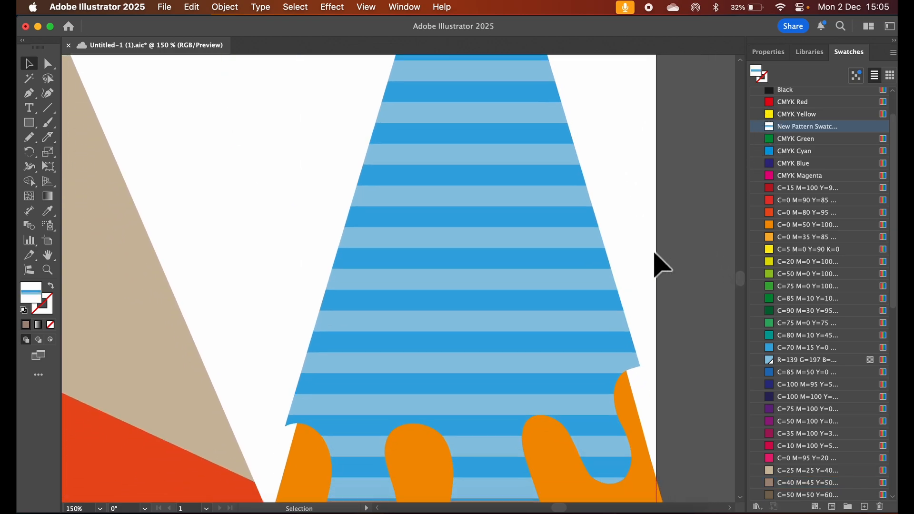
pyautogui.scroll(8, 654, 264)
pyautogui.scroll(2, 655, 253)
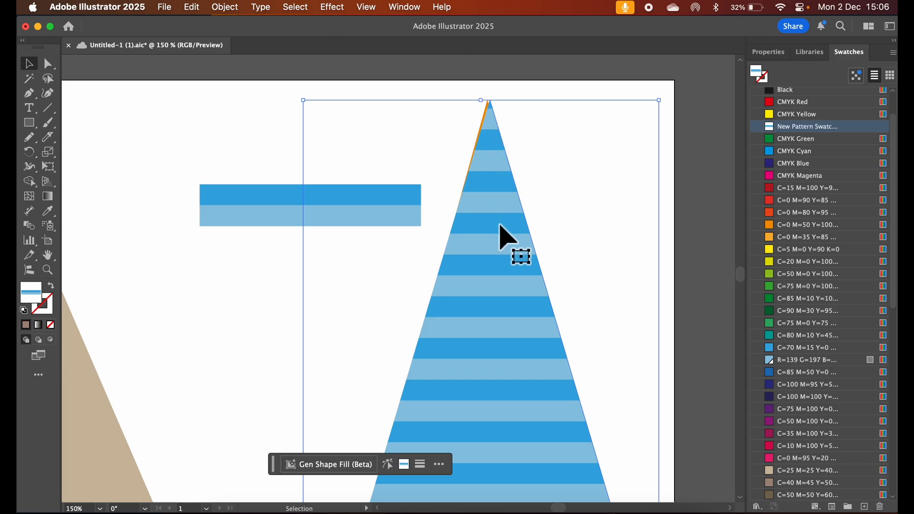
pyautogui.press('Left')
pyautogui.press('Left')
pyautogui.press('Left')
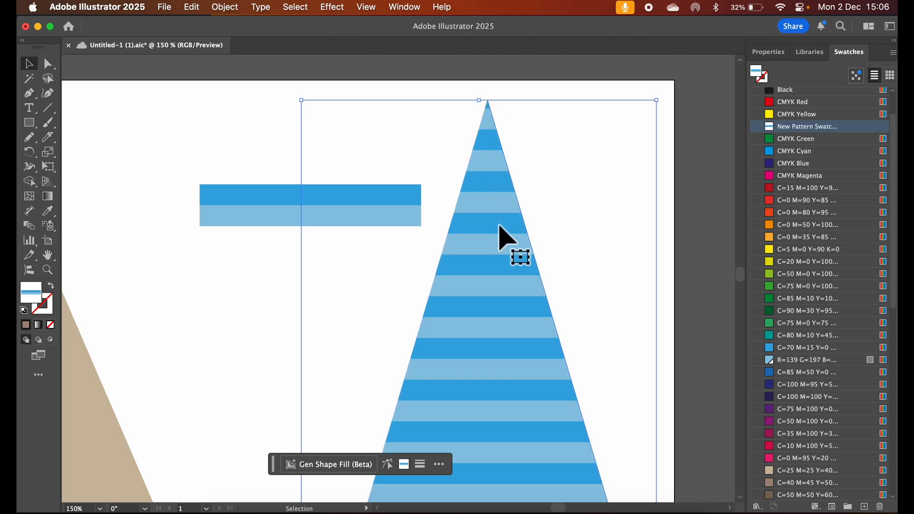
# Rotate only the stripe pattern inside the right mountain's cap to 334°, without rotating the cap shape itself
pyautogui.scroll(-3, 576, 288)
pyautogui.scroll(-8, 582, 294)
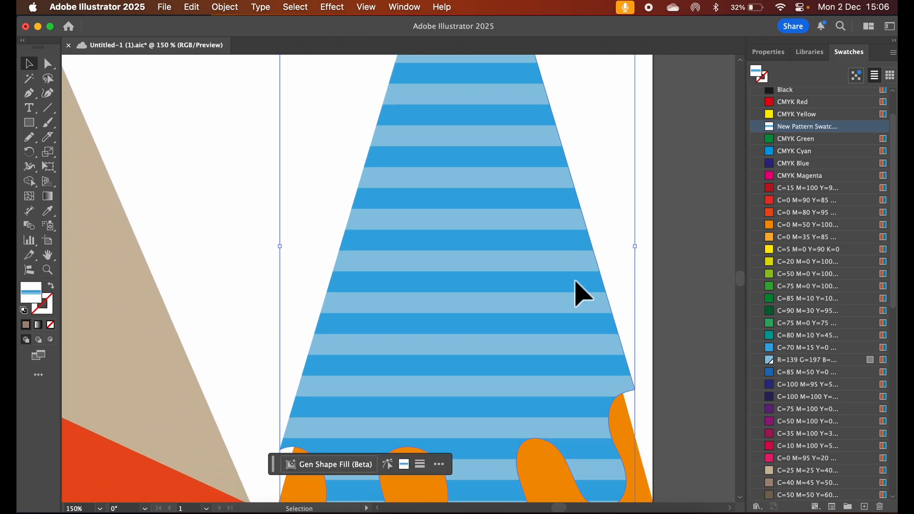
pyautogui.press('super+minus')
pyautogui.press('super+minus')
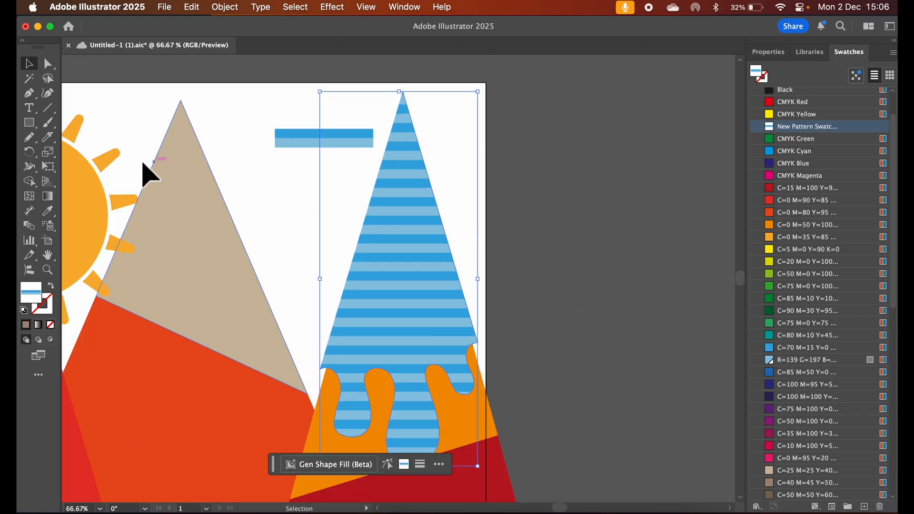
pyautogui.doubleClick(30, 153)
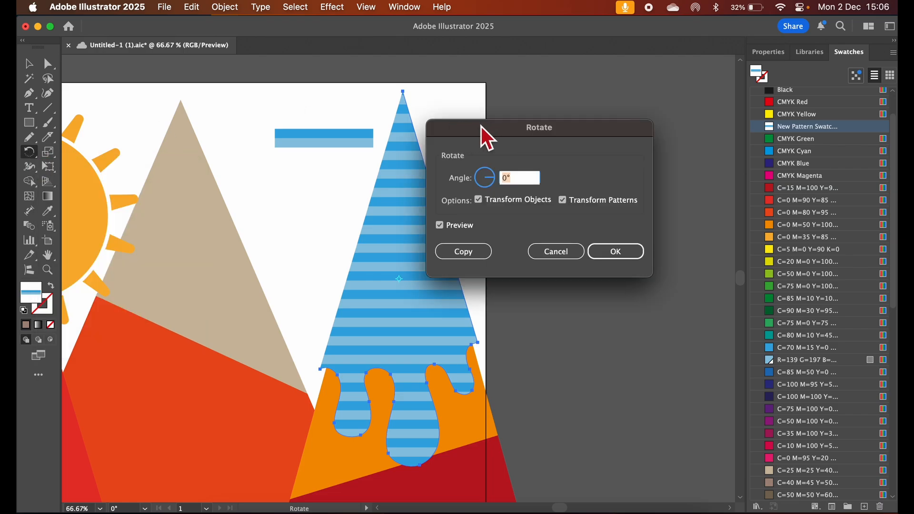
pyautogui.moveTo(482, 127); pyautogui.dragTo(571, 141)
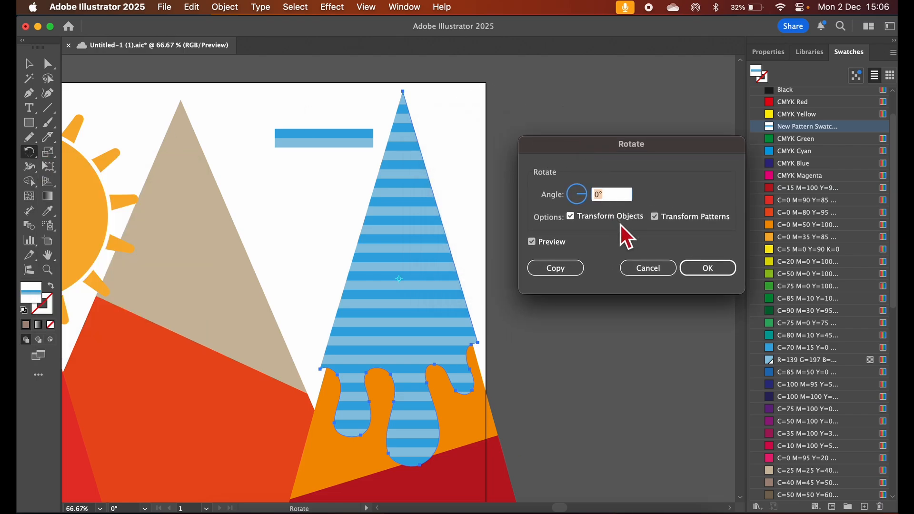
pyautogui.click(583, 221)
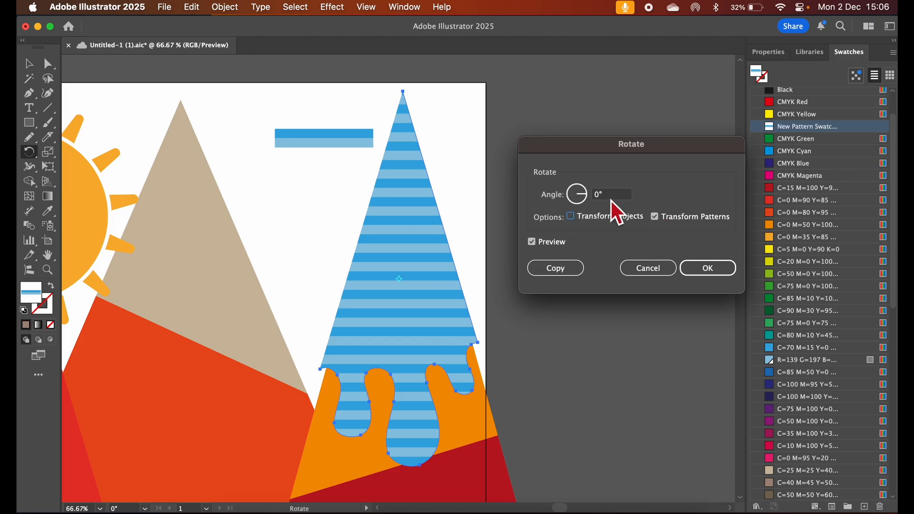
pyautogui.click(590, 195)
pyautogui.write('21')
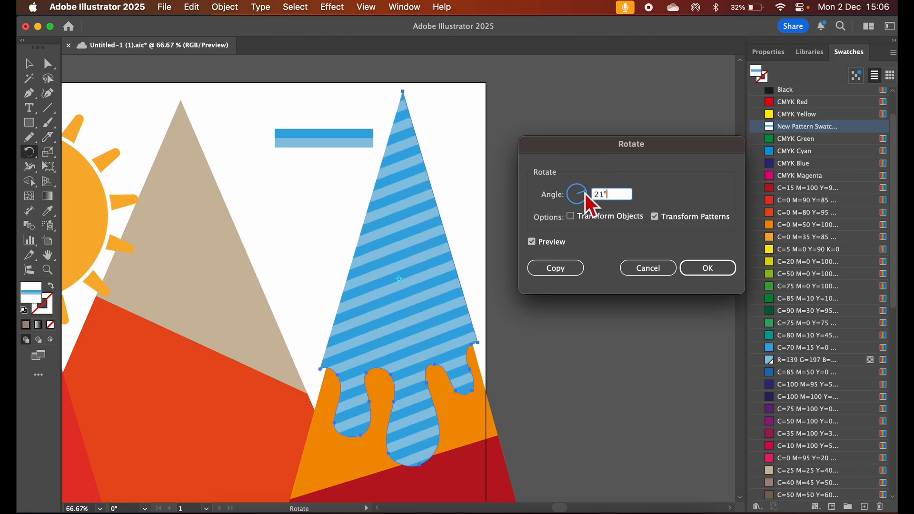
pyautogui.moveTo(584, 194); pyautogui.dragTo(588, 202)
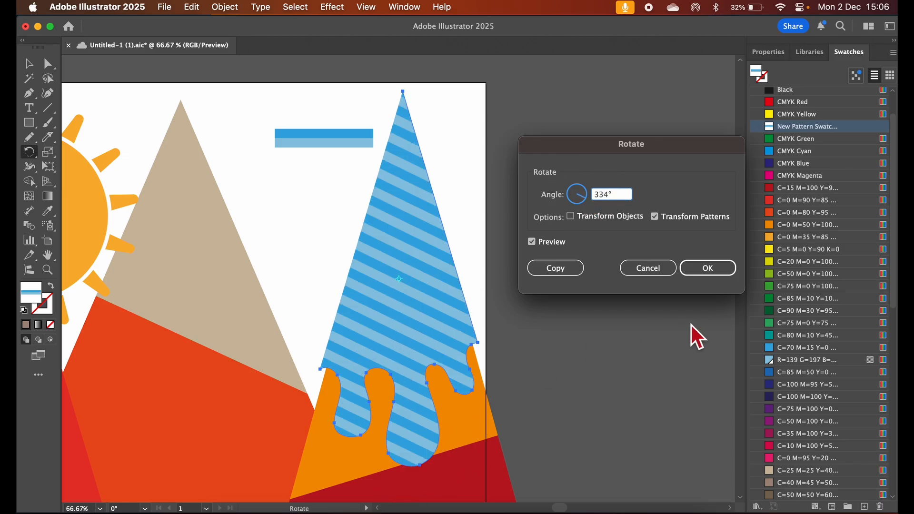
pyautogui.click(707, 269)
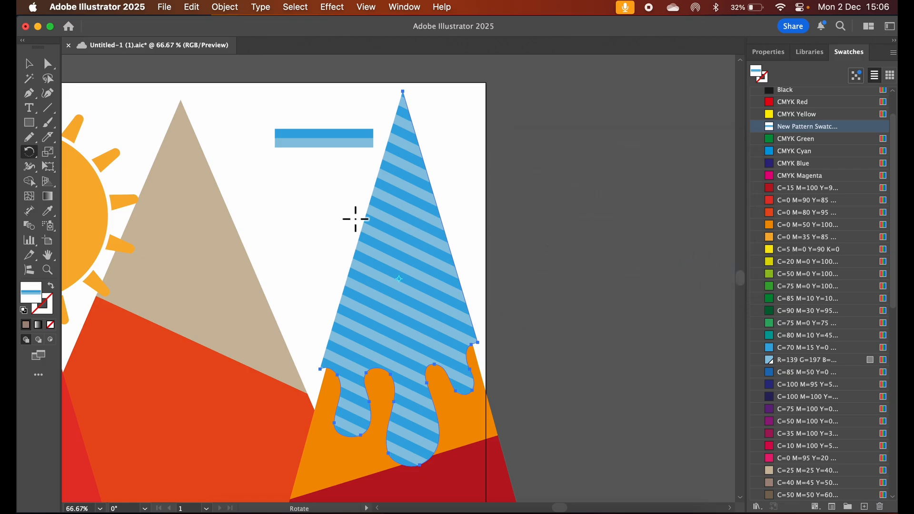
# Draw a circle about 13.6 mm wide between the middle and right peaks and fill it with the tan C=25 M=25 Y=40 swatch
pyautogui.hscroll(-5, 266, 215)
pyautogui.scroll(-2, 265, 215)
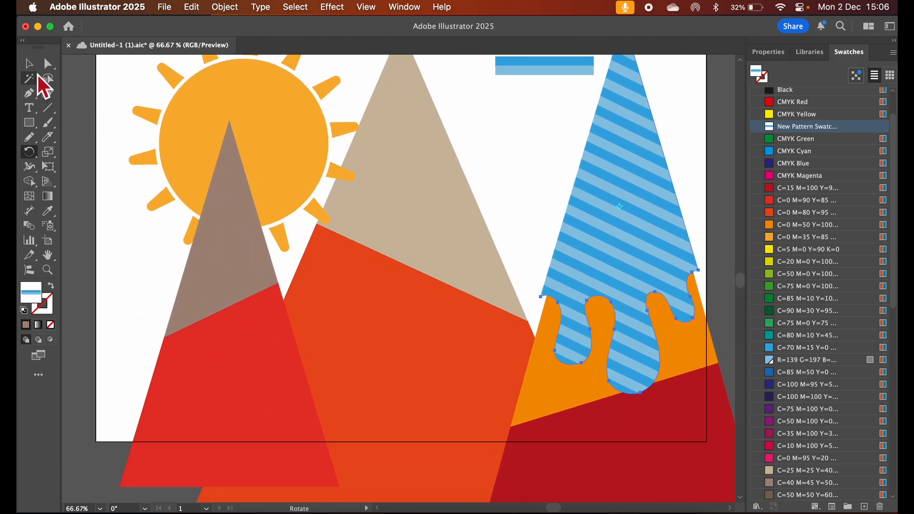
pyautogui.click(30, 65)
pyautogui.click(194, 310)
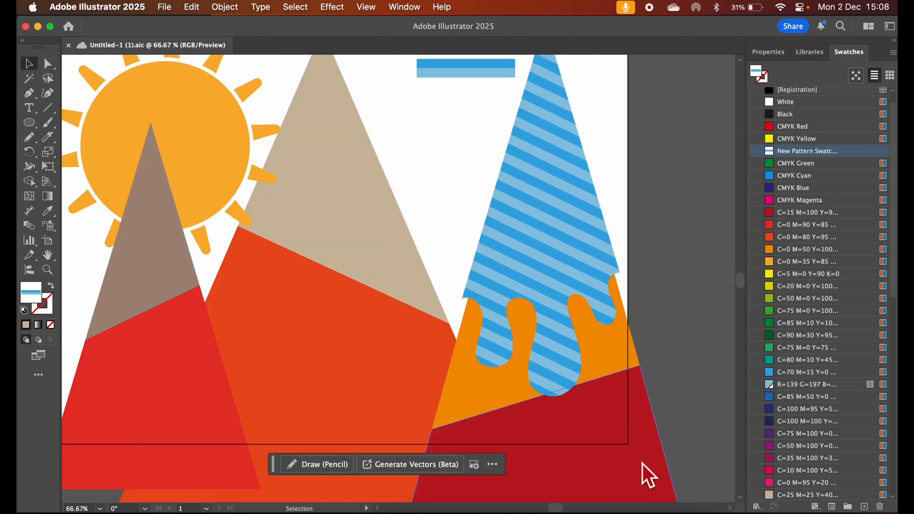
pyautogui.click(29, 123)
pyautogui.moveTo(432, 118); pyautogui.dragTo(460, 146)
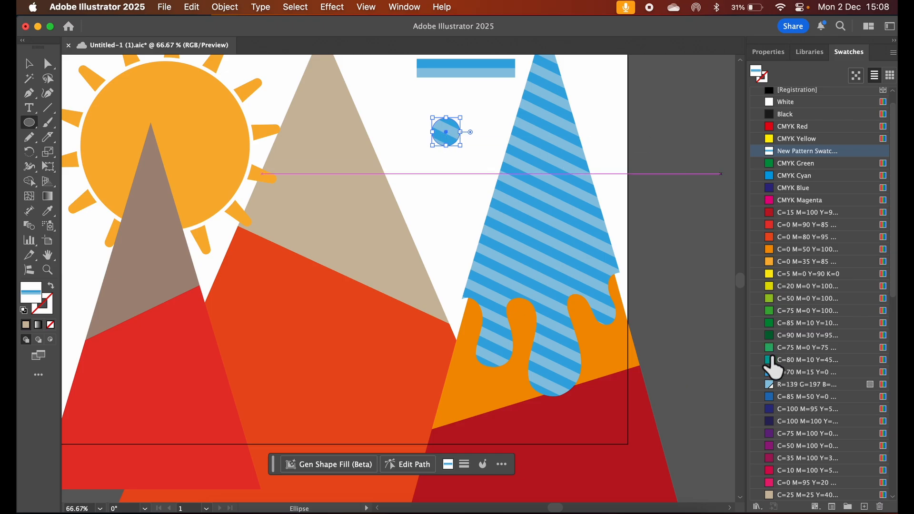
pyautogui.click(768, 495)
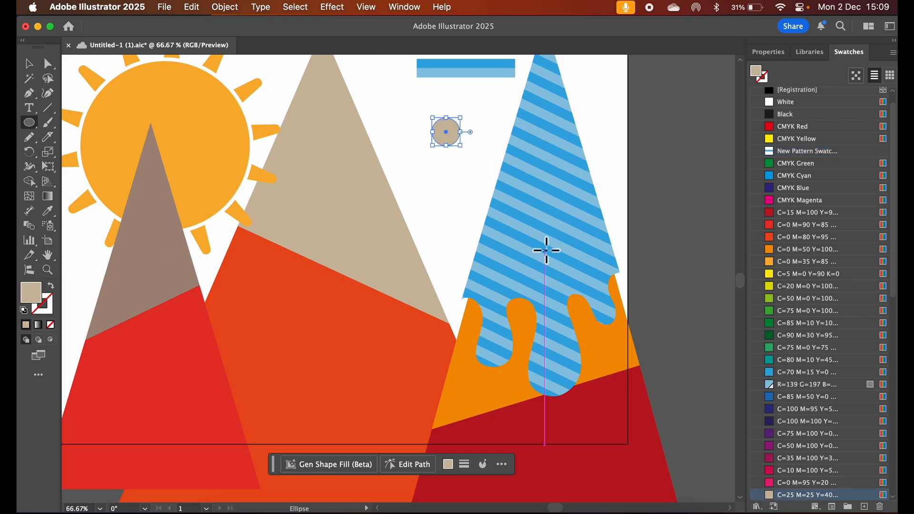
# Show the swatches as thumbnails and create a pattern swatch from the tan circle
pyautogui.click(29, 64)
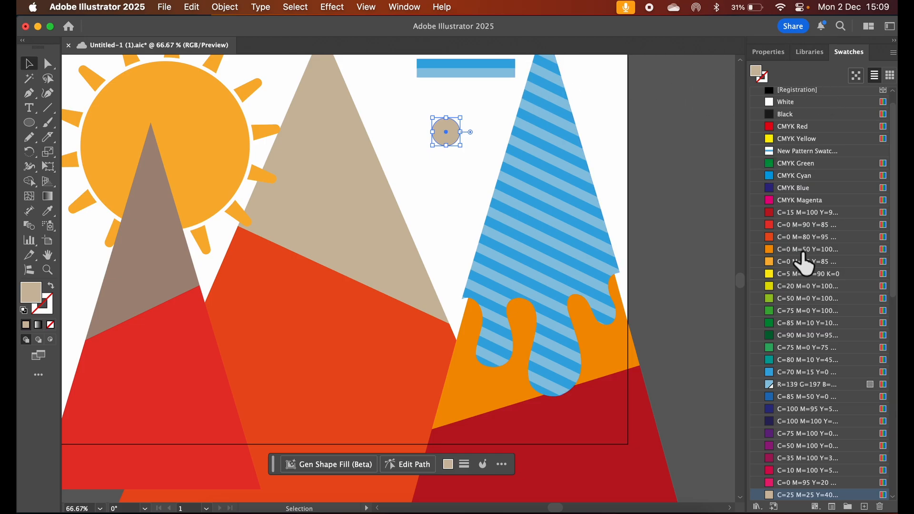
pyautogui.click(891, 78)
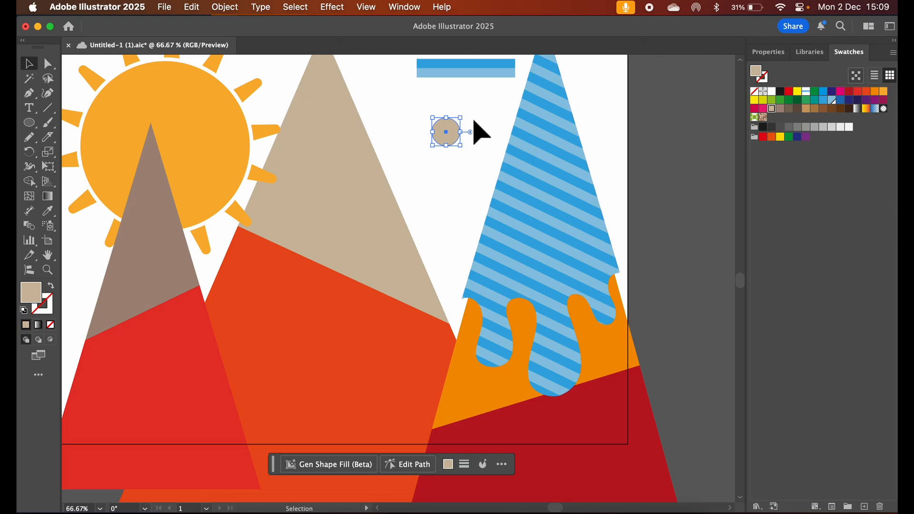
pyautogui.moveTo(441, 137); pyautogui.dragTo(773, 170)
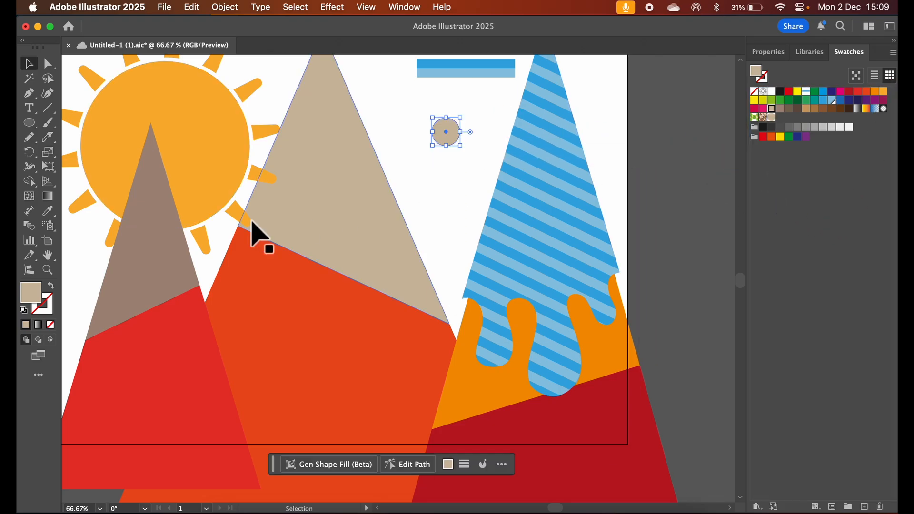
# Try the tan dot pattern as the fill of the left mountain's brown cap and undo it
pyautogui.click(156, 267)
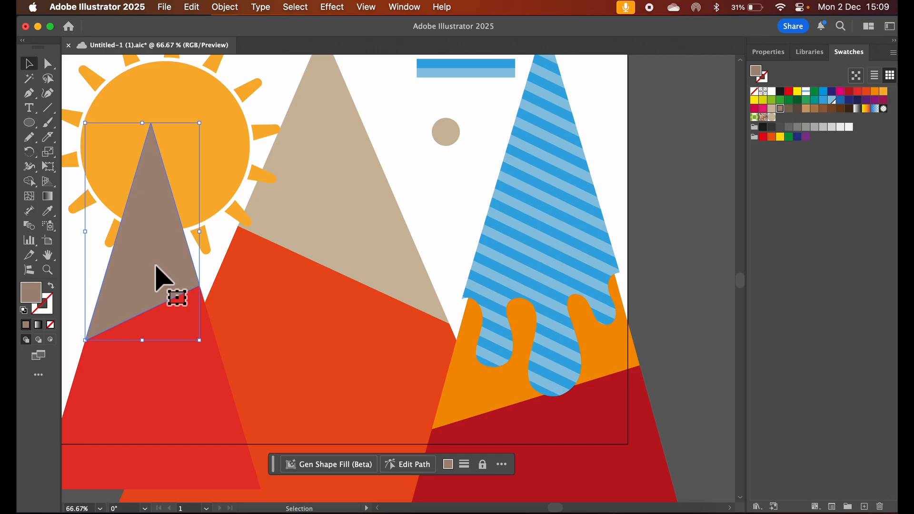
pyautogui.moveTo(157, 276)
pyautogui.mouseDown()
pyautogui.moveTo(614, 129)
pyautogui.moveTo(777, 147)
pyautogui.moveTo(774, 131)
pyautogui.mouseUp()
pyautogui.click(772, 117)
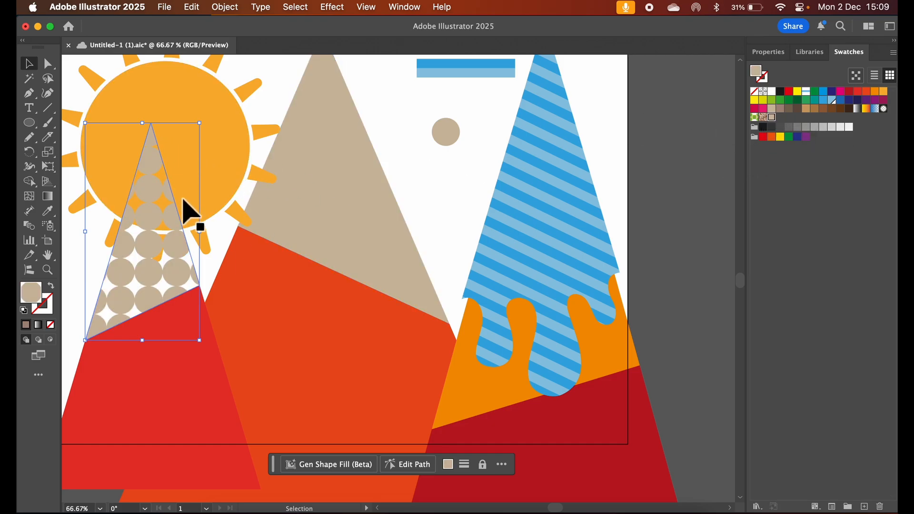
pyautogui.press('super+z')
pyautogui.press('super+z')
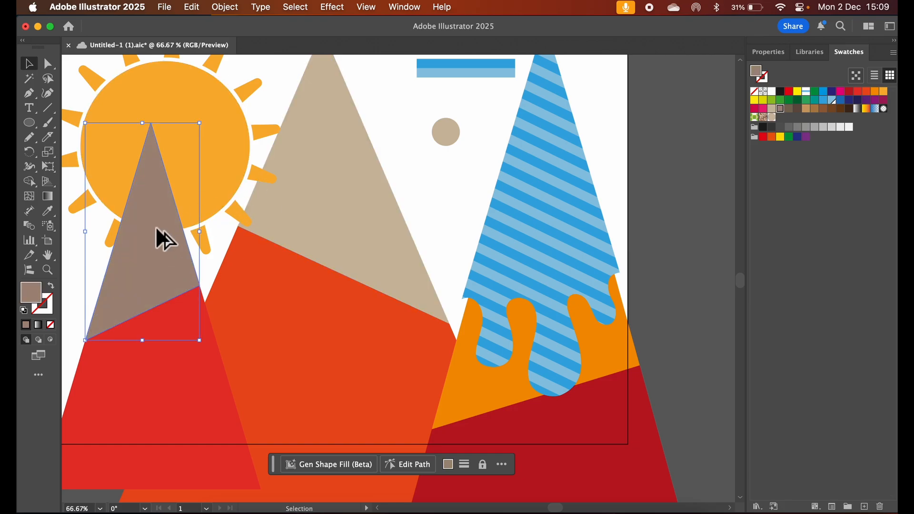
# Duplicate the left mountain's brown cap, fill the copy with the tan dot pattern, and align it over the original
pyautogui.moveTo(156, 227); pyautogui.dragTo(217, 196)
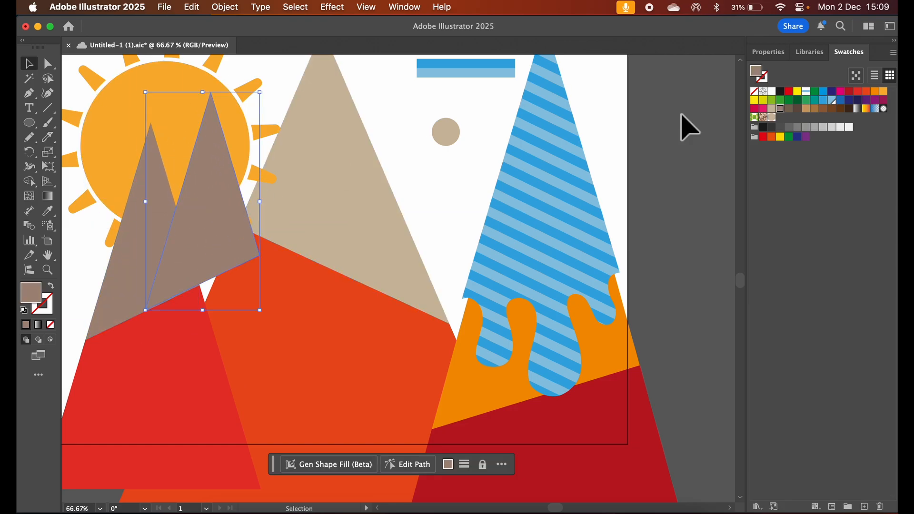
pyautogui.click(772, 117)
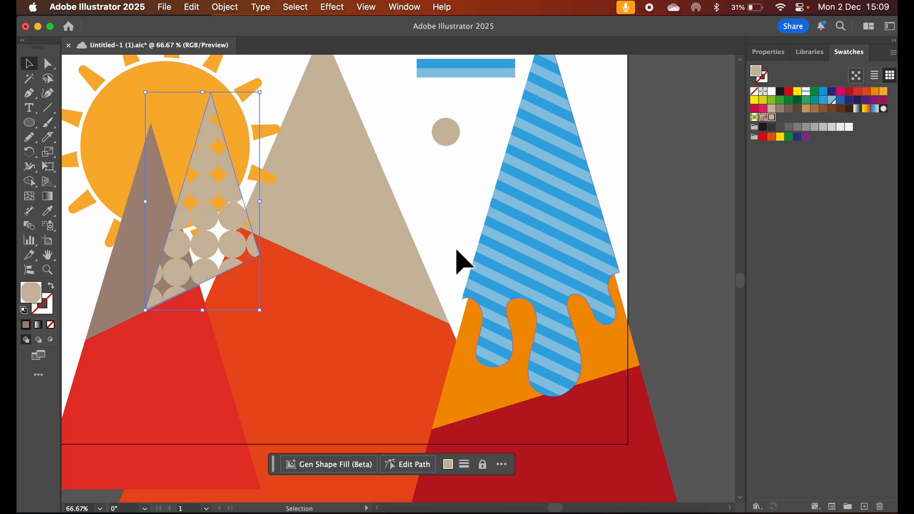
pyautogui.moveTo(212, 227); pyautogui.dragTo(146, 246)
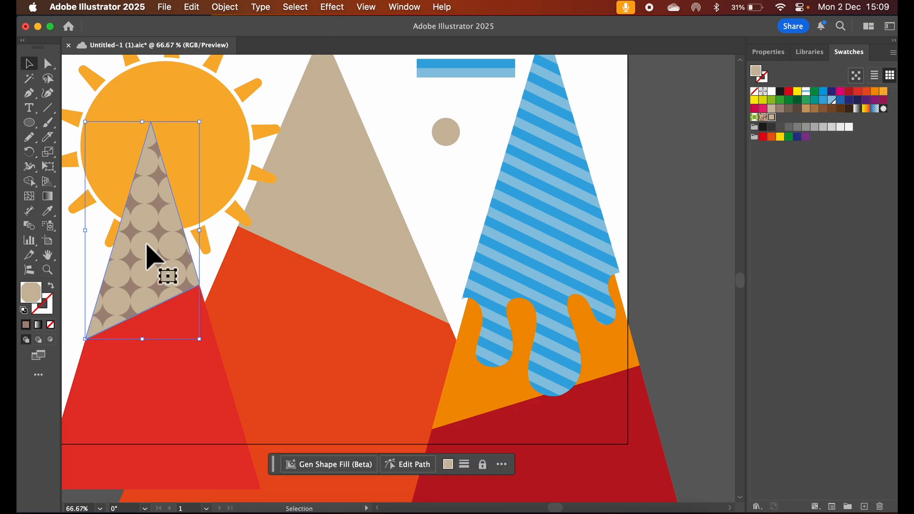
# Change the tan dot pattern's tile type to Brick by Column and save the document
pyautogui.doubleClick(772, 118)
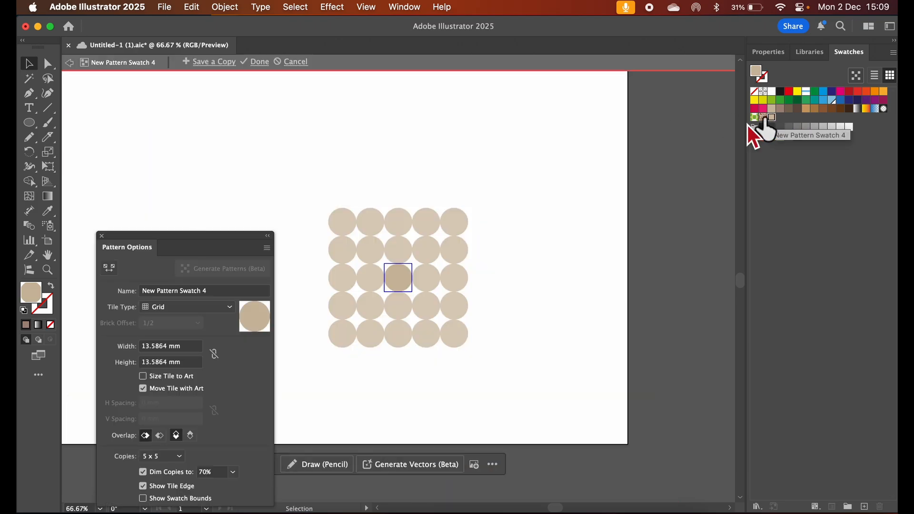
pyautogui.click(220, 309)
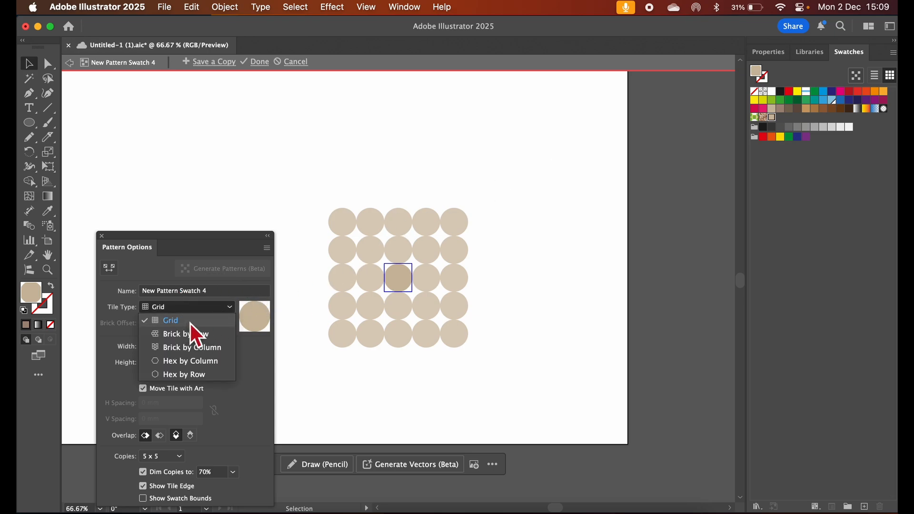
pyautogui.click(211, 348)
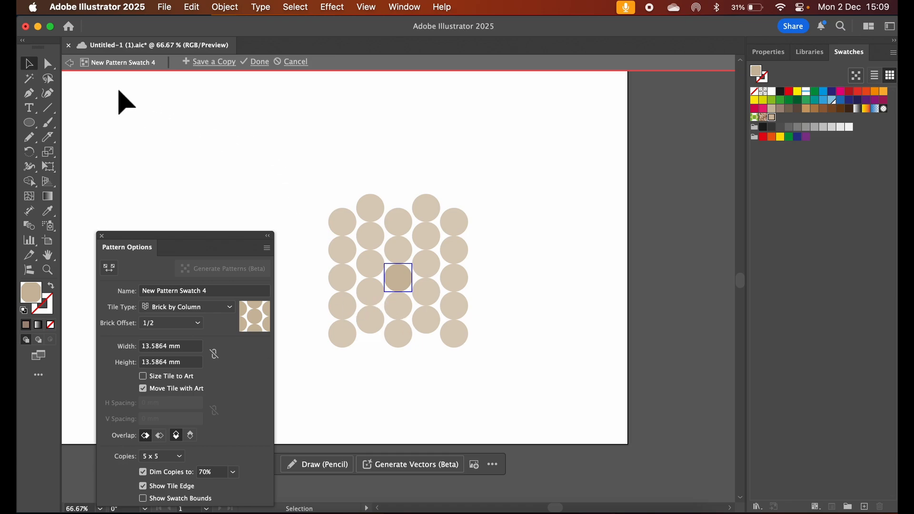
pyautogui.click(260, 61)
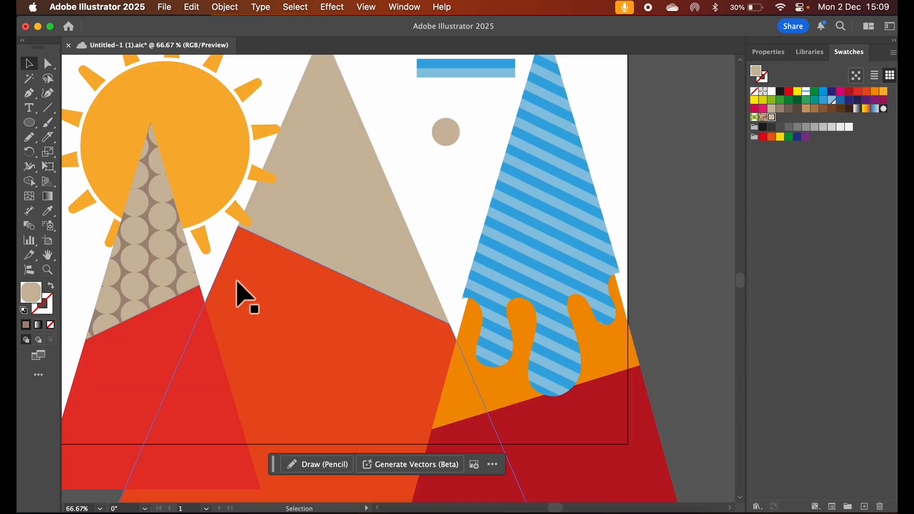
pyautogui.press('super+s')
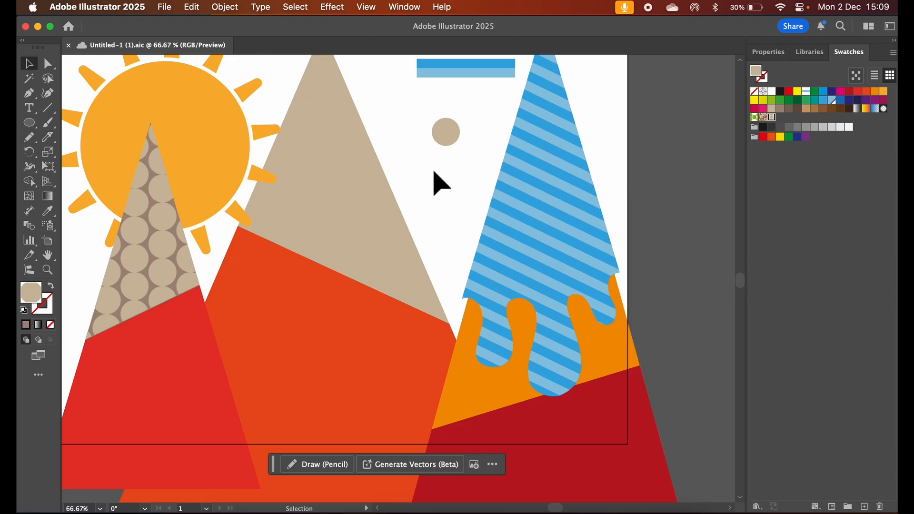
# Generate pattern variations from the prompt "light brown dot on darker background colour"
pyautogui.click(855, 76)
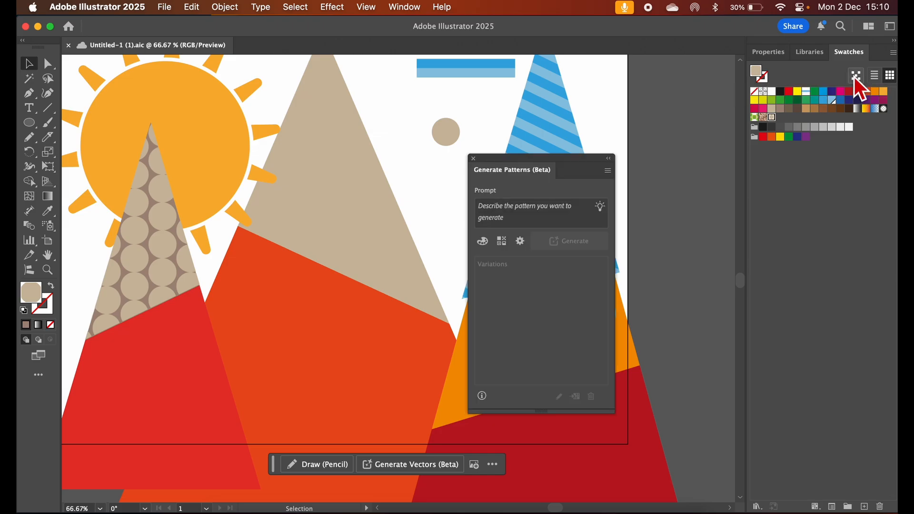
pyautogui.moveTo(530, 160); pyautogui.dragTo(431, 168)
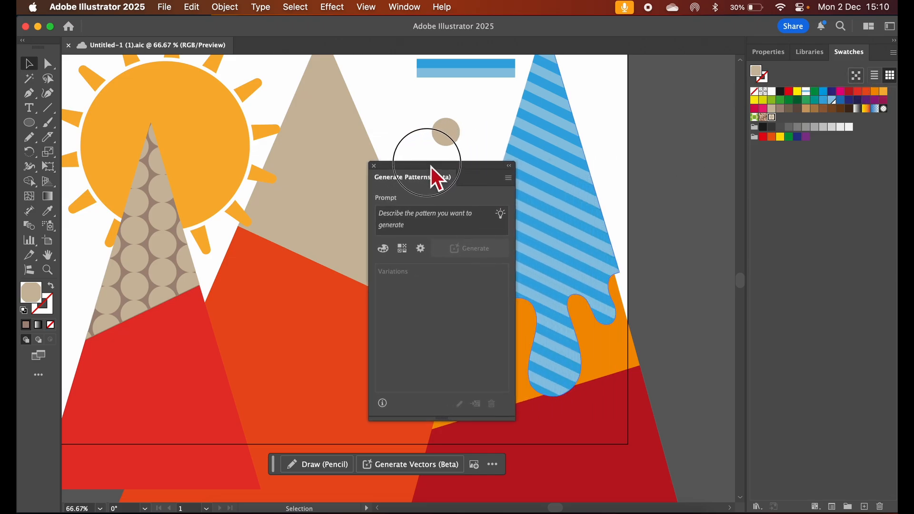
pyautogui.click(418, 229)
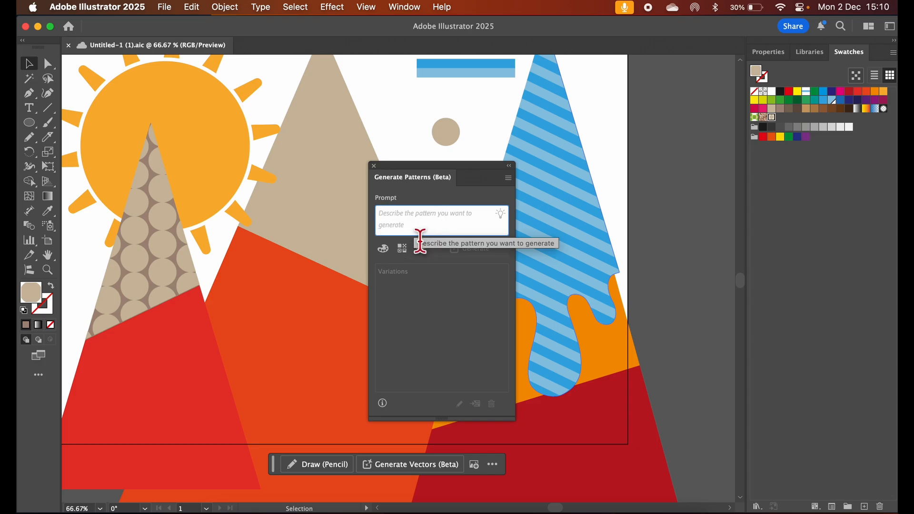
pyautogui.write('l')
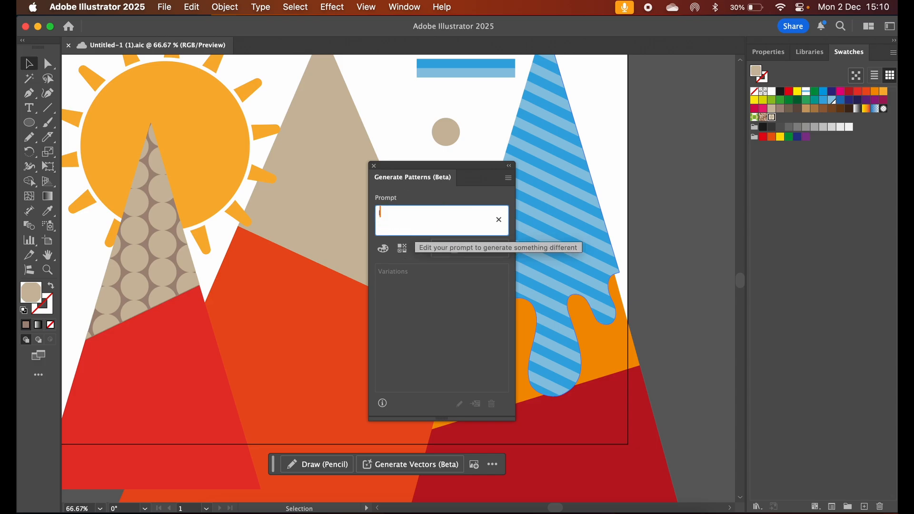
pyautogui.write('ight brown dot on ')
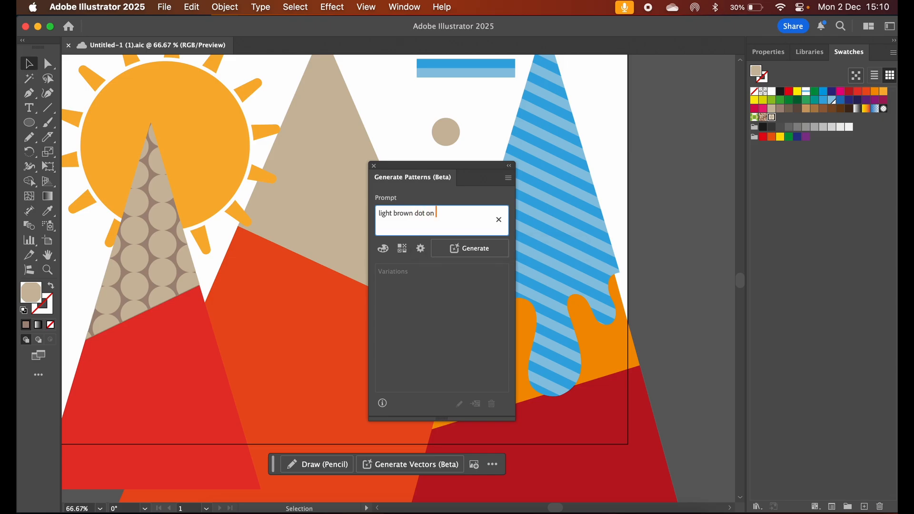
pyautogui.write('darker background colour')
pyautogui.click(470, 250)
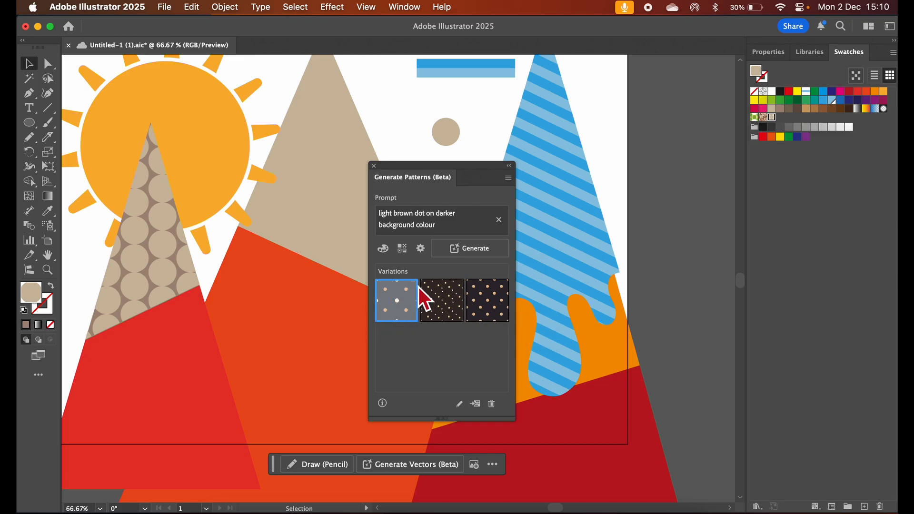
# Fill the middle mountain's tan cap with the second generated dot variation after trying the first one
pyautogui.moveTo(418, 171); pyautogui.dragTo(493, 171)
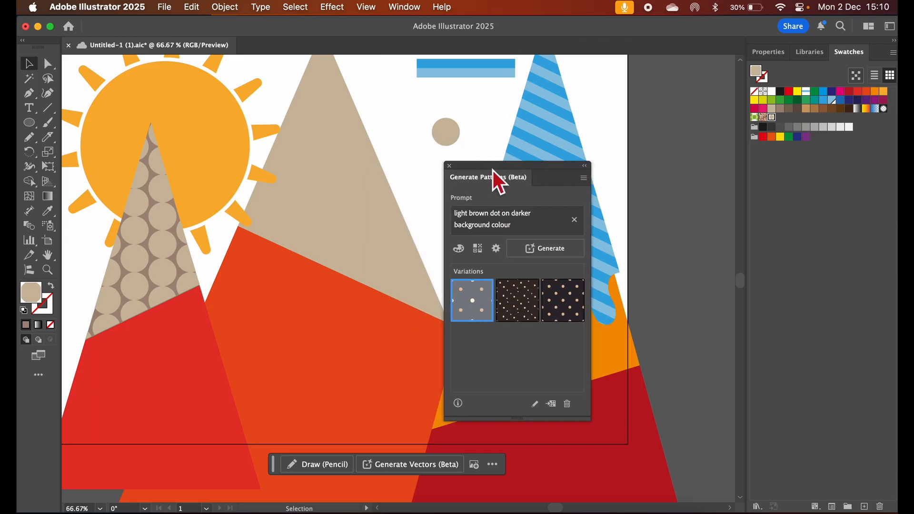
pyautogui.click(337, 194)
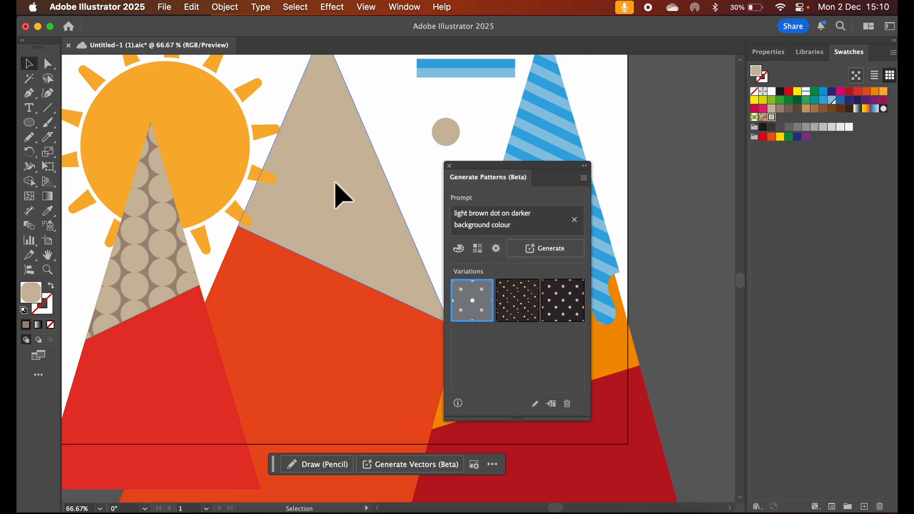
pyautogui.click(470, 299)
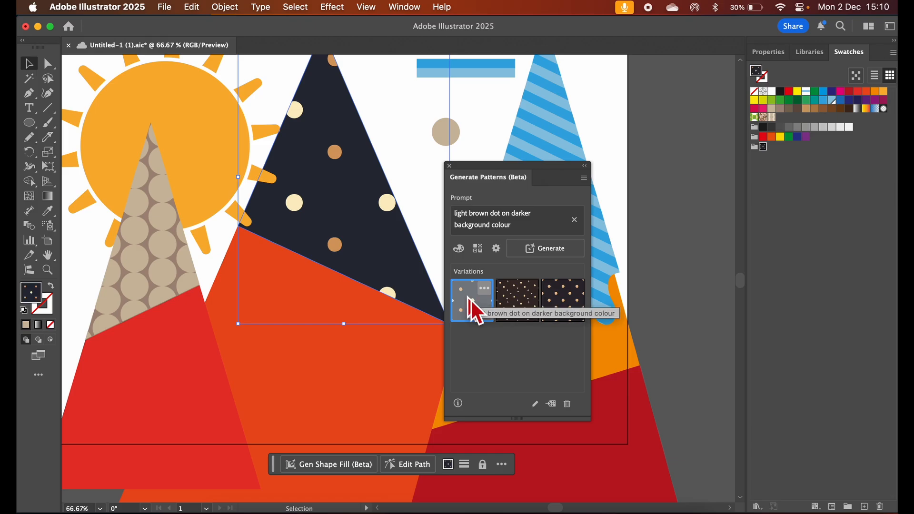
pyautogui.click(527, 304)
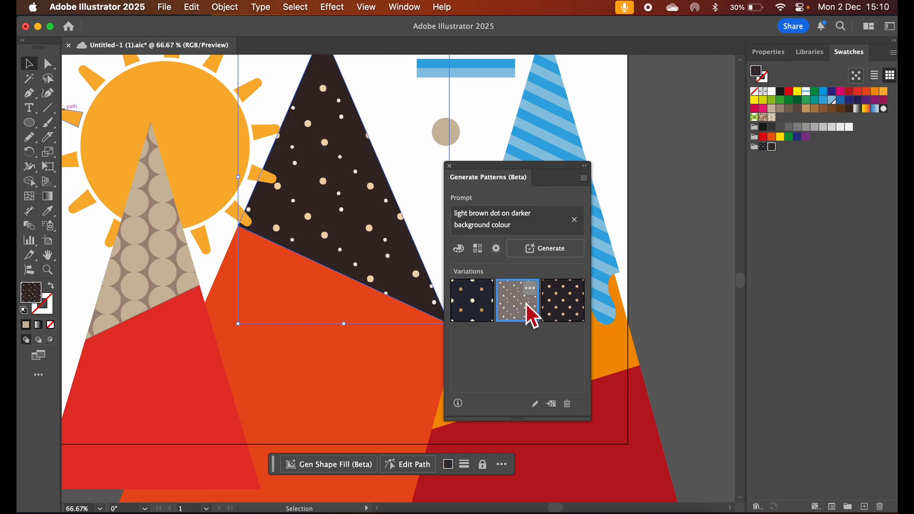
# Fill the middle mountain's cap with the third generated dot pattern variation
pyautogui.click(564, 297)
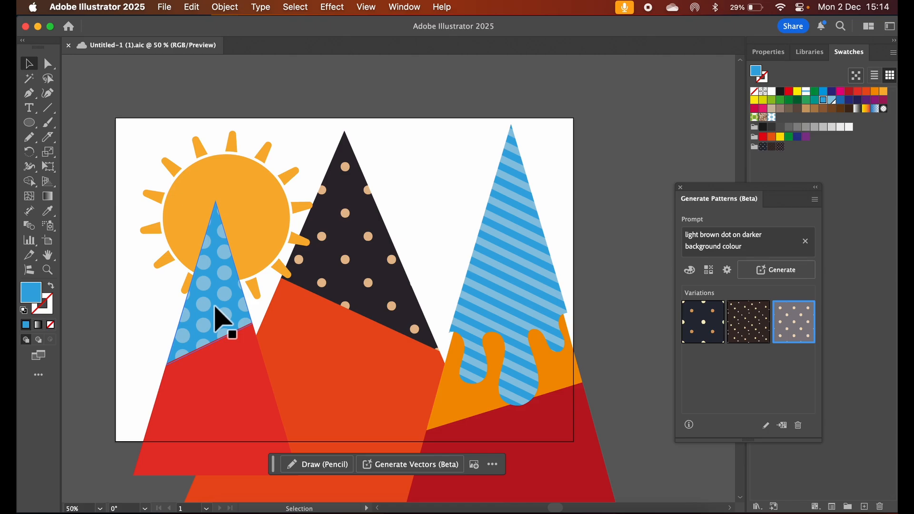
# Open the blue dot pattern swatch for editing, select the dot in its tile, and finish pattern editing
pyautogui.doubleClick(763, 117)
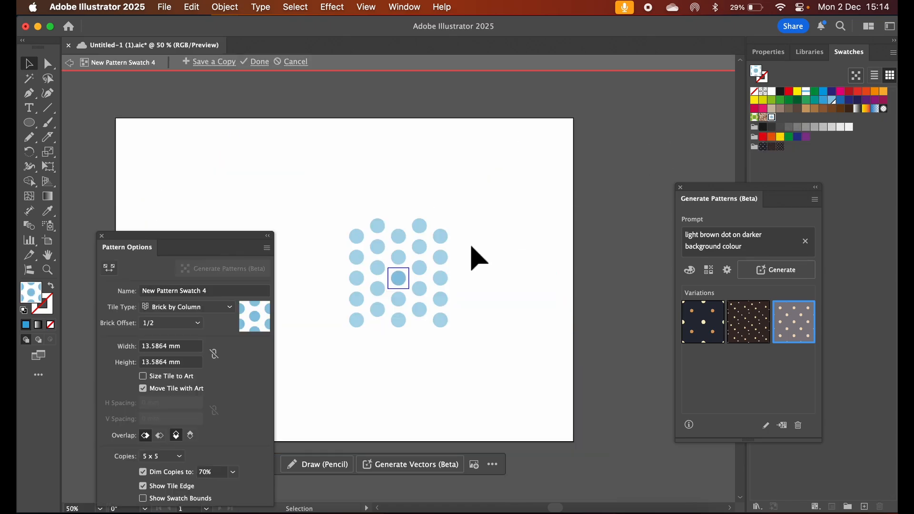
pyautogui.click(400, 285)
pyautogui.click(260, 63)
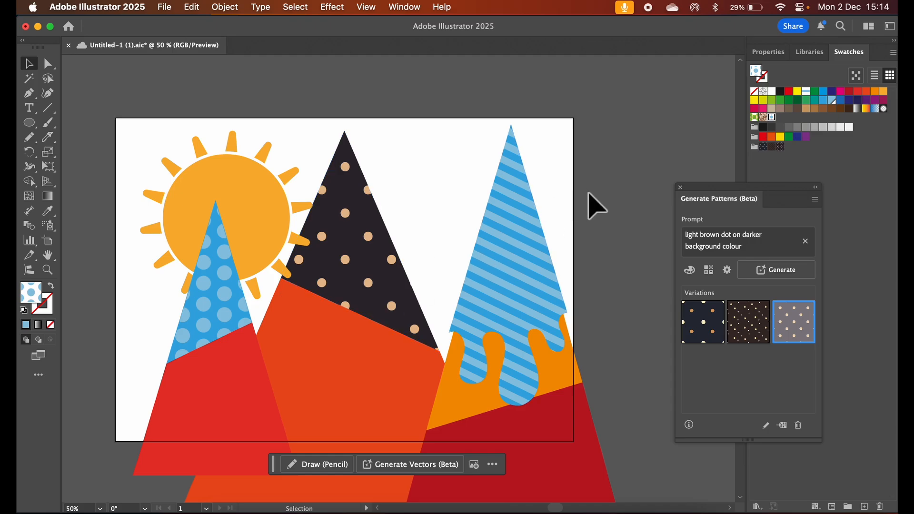
# Close the Generate Patterns panel and bring up the Gradient panel beside the middle mountain
pyautogui.click(701, 189)
pyautogui.moveTo(705, 193); pyautogui.dragTo(657, 230)
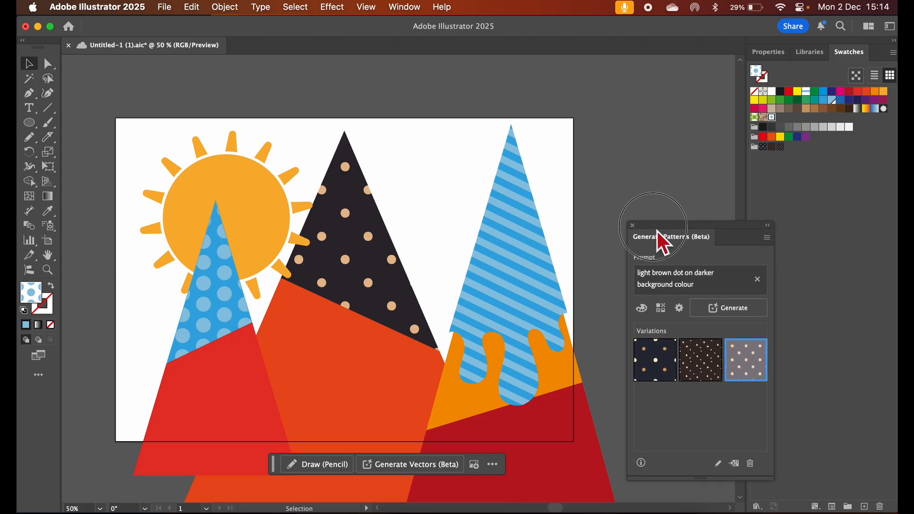
pyautogui.click(633, 225)
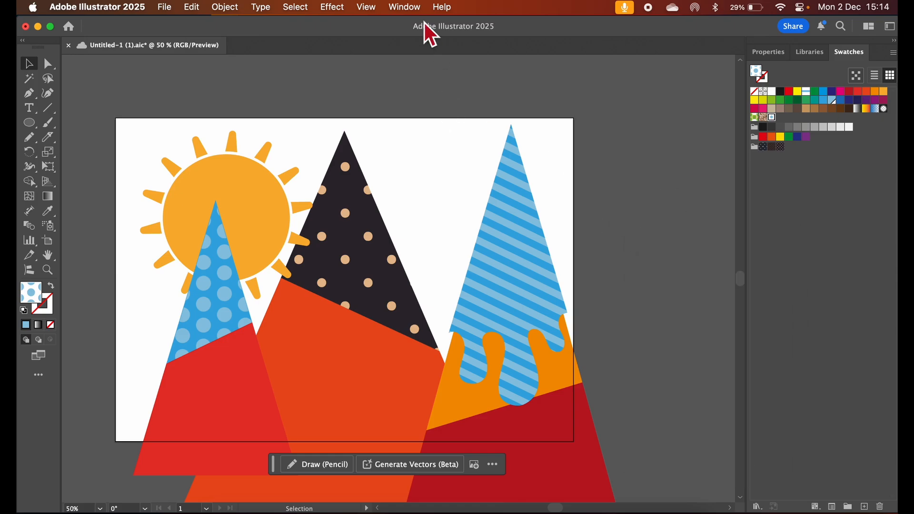
pyautogui.click(405, 7)
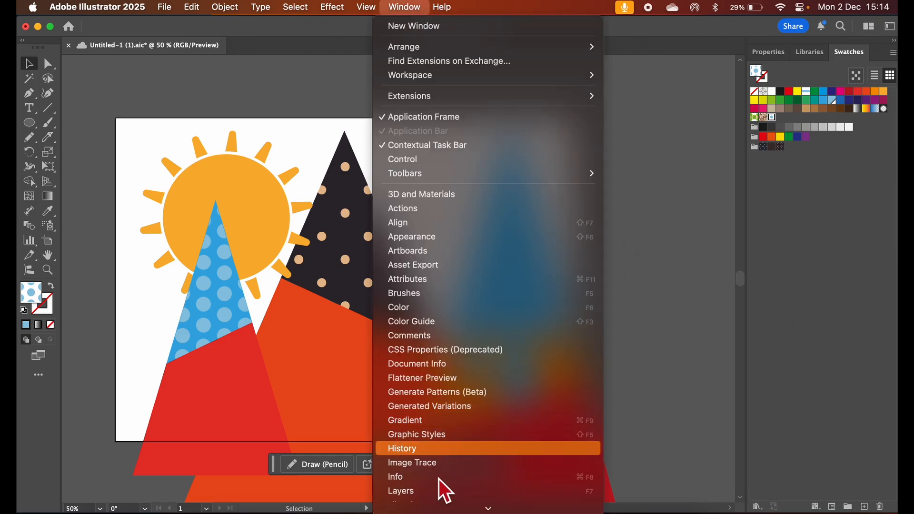
pyautogui.scroll(-5, 439, 479)
pyautogui.click(439, 354)
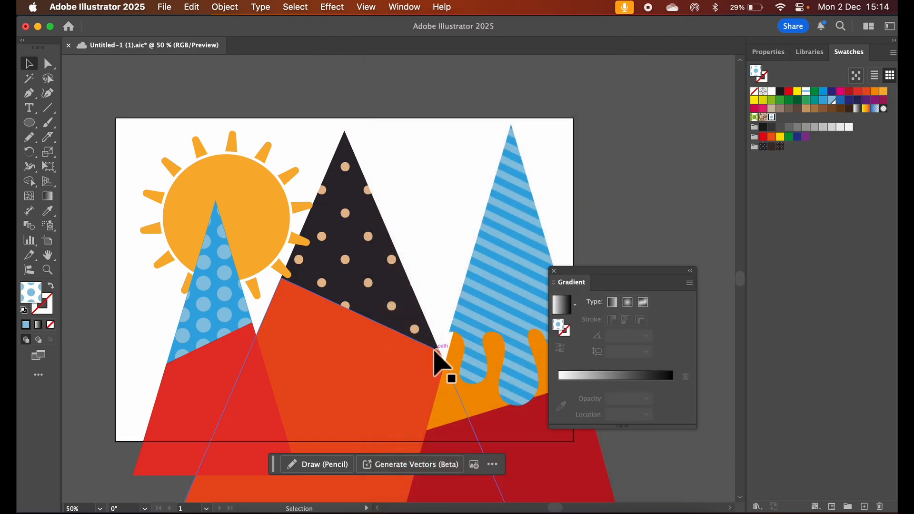
pyautogui.moveTo(621, 272); pyautogui.dragTo(539, 271)
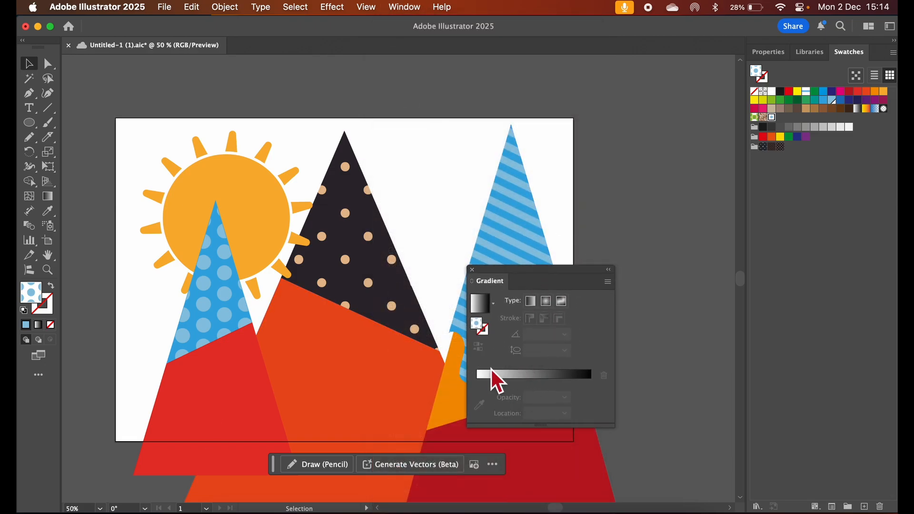
# Fill the middle mountain's cap with a linear gradient of navy, bright blue, light blue and medium blue, and save it as a swatch
pyautogui.click(374, 267)
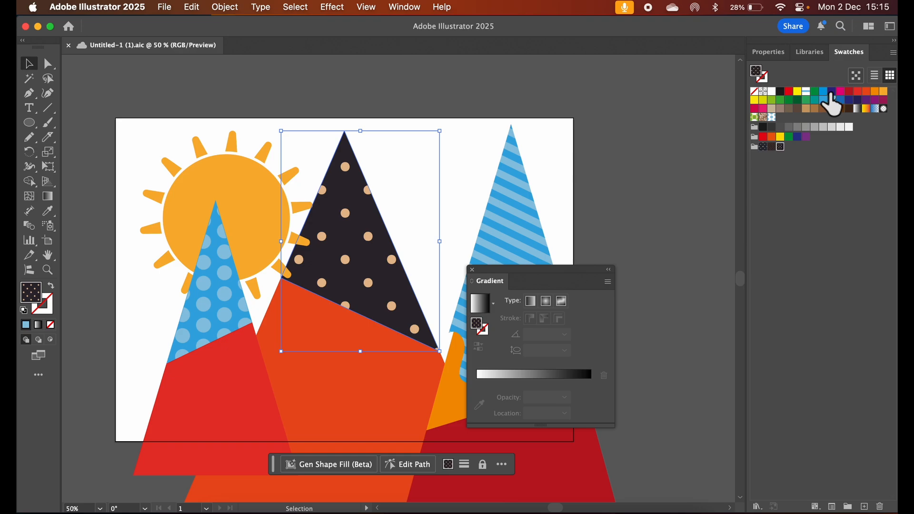
pyautogui.click(832, 93)
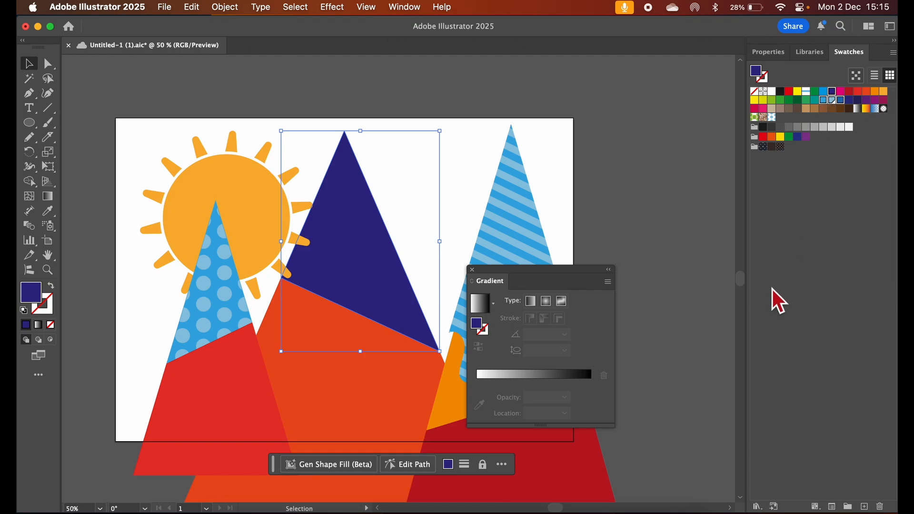
pyautogui.moveTo(823, 101); pyautogui.dragTo(544, 379)
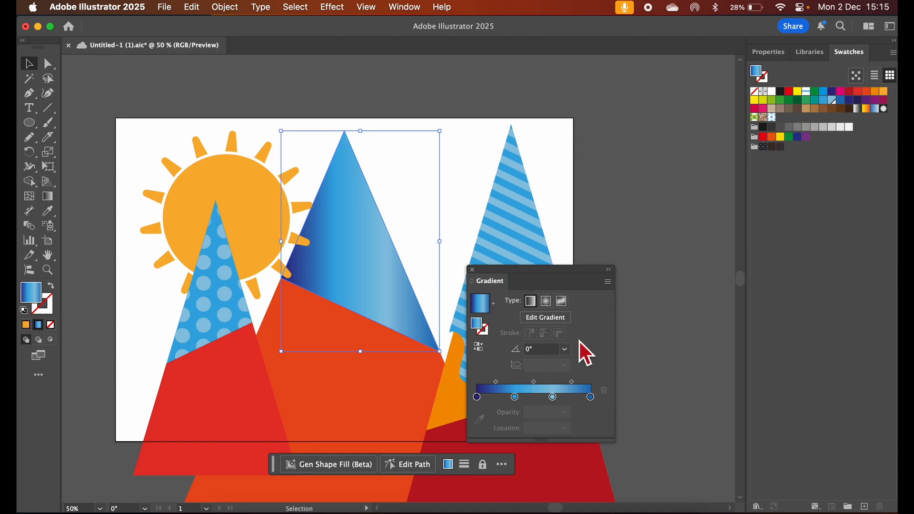
pyautogui.moveTo(759, 75); pyautogui.dragTo(828, 116)
# Try gradient angles of -90° and 90° on the middle mountain's cap, and undo both changes
pyautogui.click(565, 351)
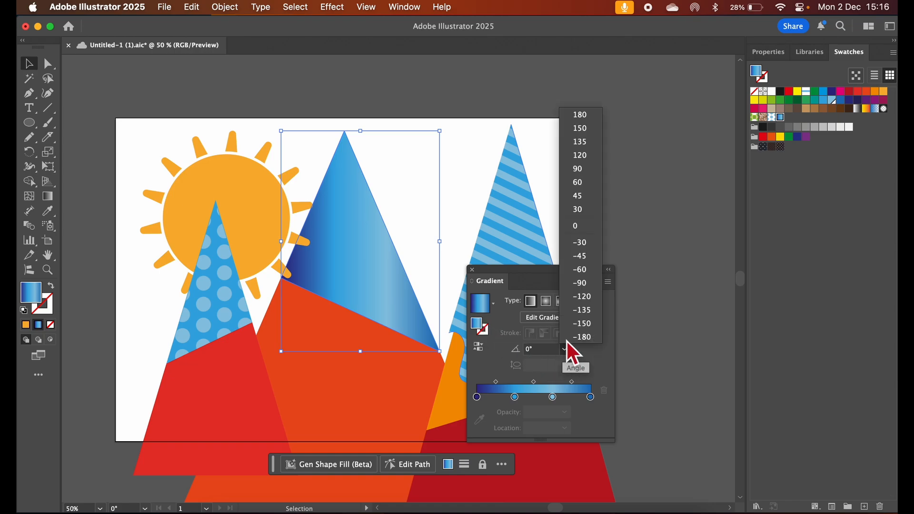
pyautogui.click(581, 285)
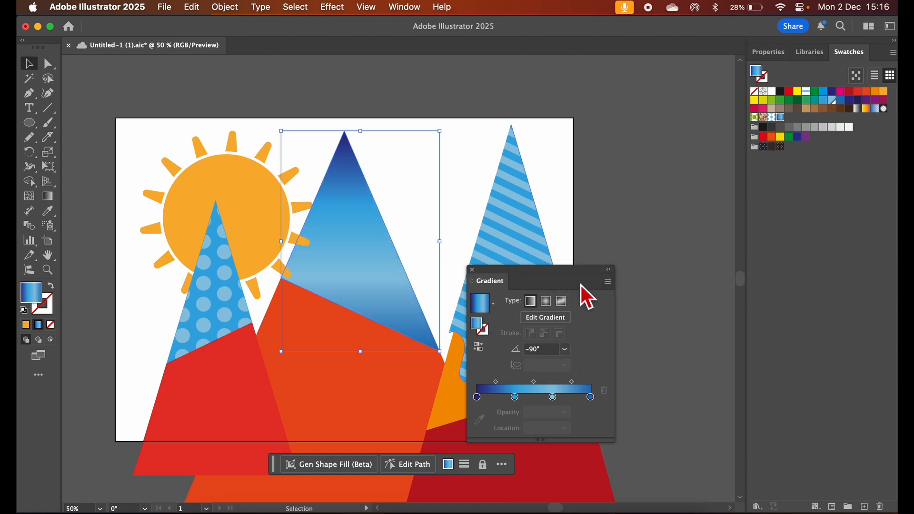
pyautogui.click(564, 318)
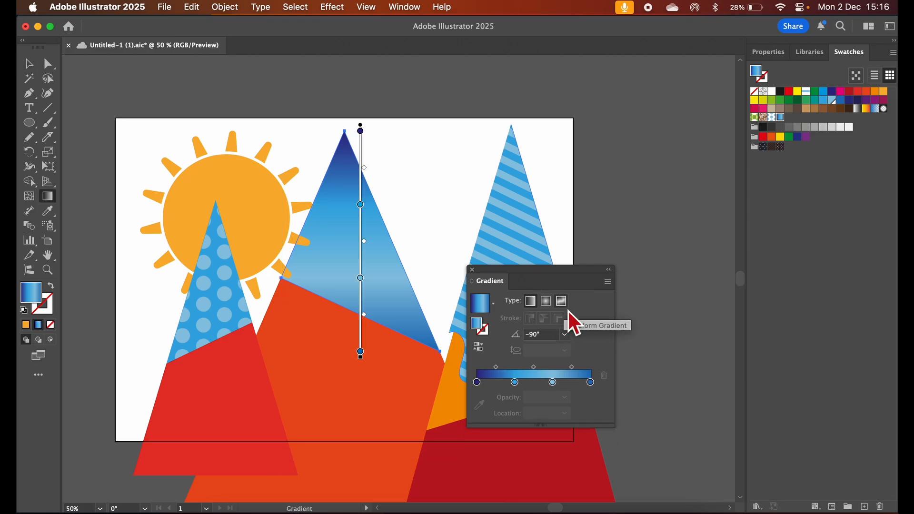
pyautogui.click(565, 336)
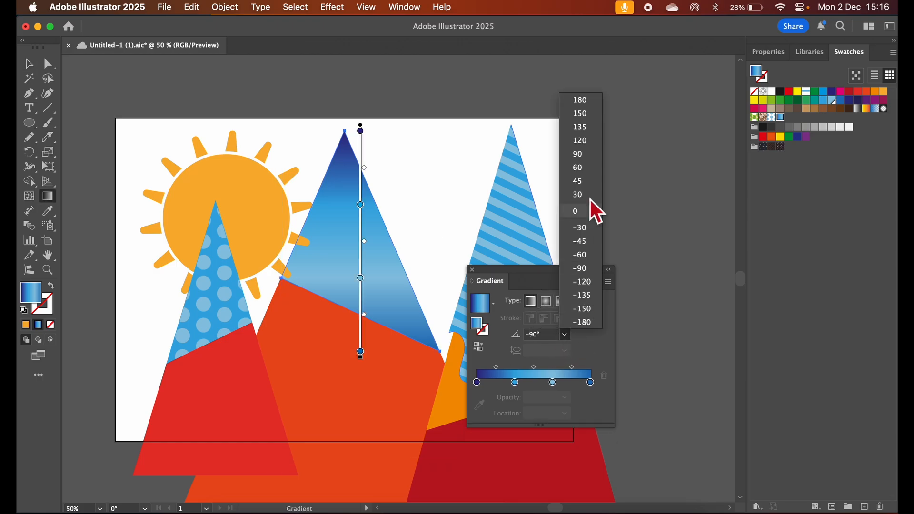
pyautogui.click(584, 155)
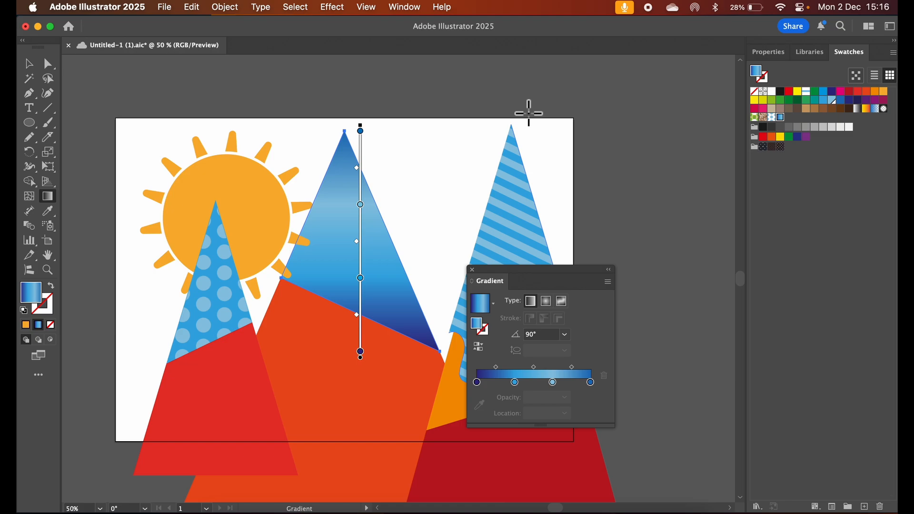
pyautogui.press('super+z')
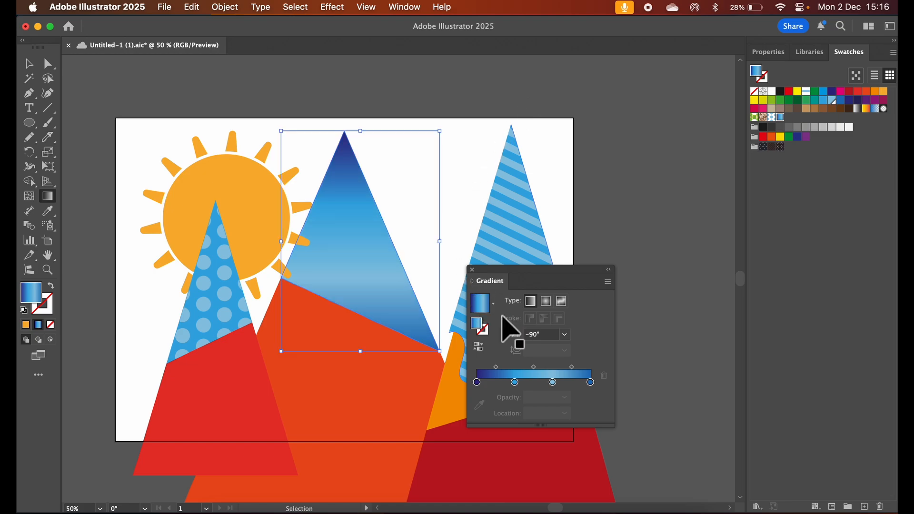
pyautogui.press('super+z')
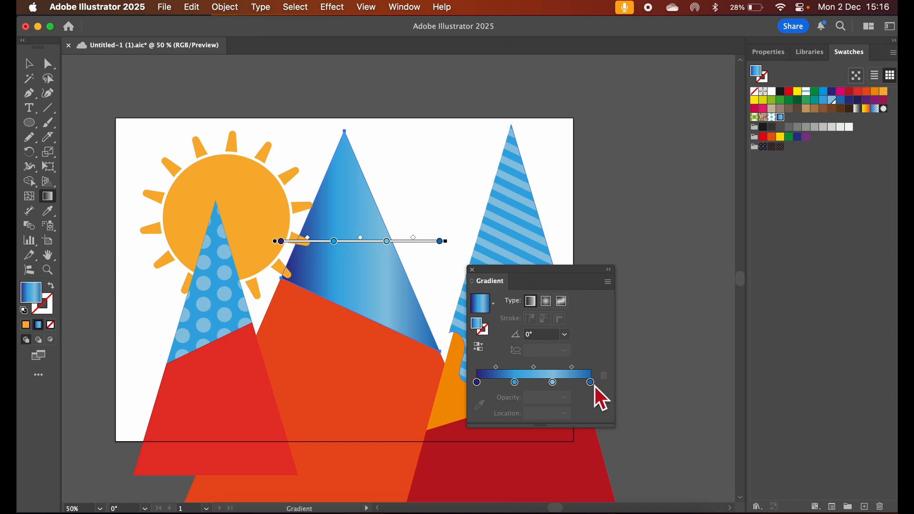
# Move the gradient's last colour stop to about 88% and add another blue swatch at the gradient's end
pyautogui.moveTo(590, 382); pyautogui.dragTo(577, 383)
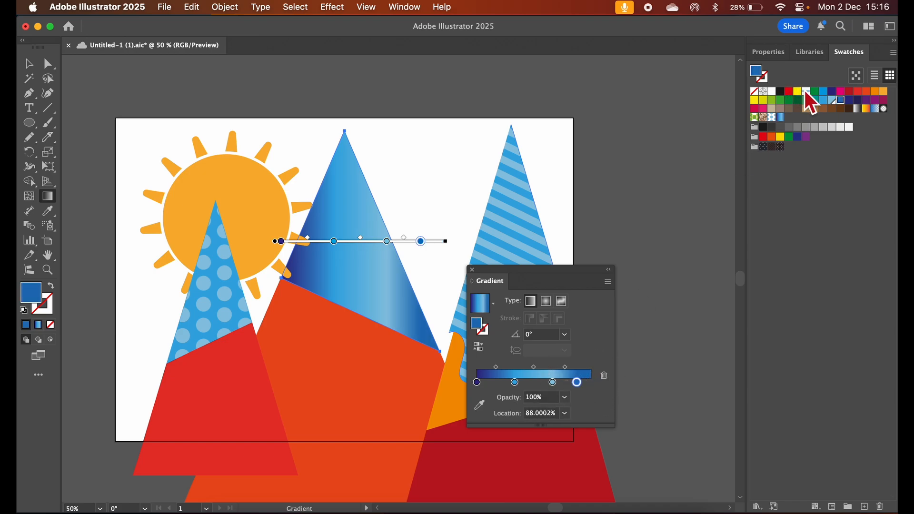
pyautogui.moveTo(832, 98); pyautogui.dragTo(607, 414)
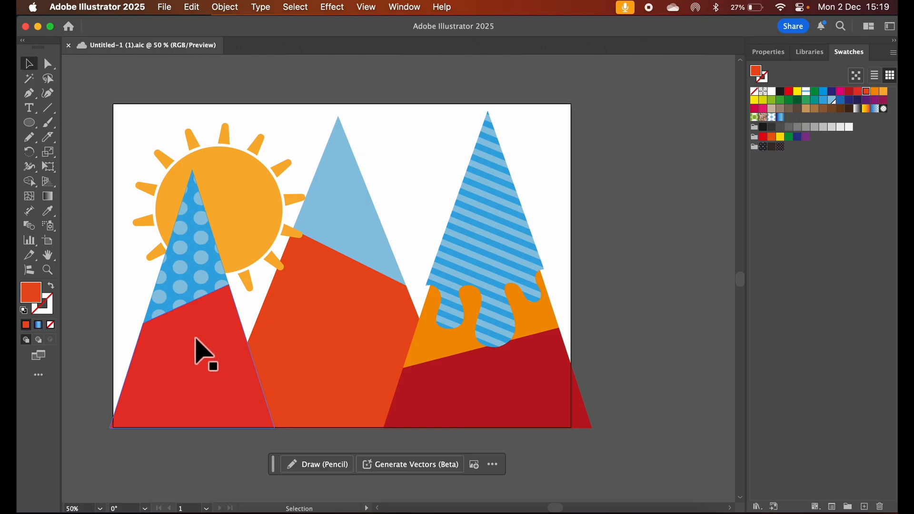
# Generate a shape fill for the left mountain's red body from the prompt "10 trees with autumn colors"
pyautogui.click(195, 336)
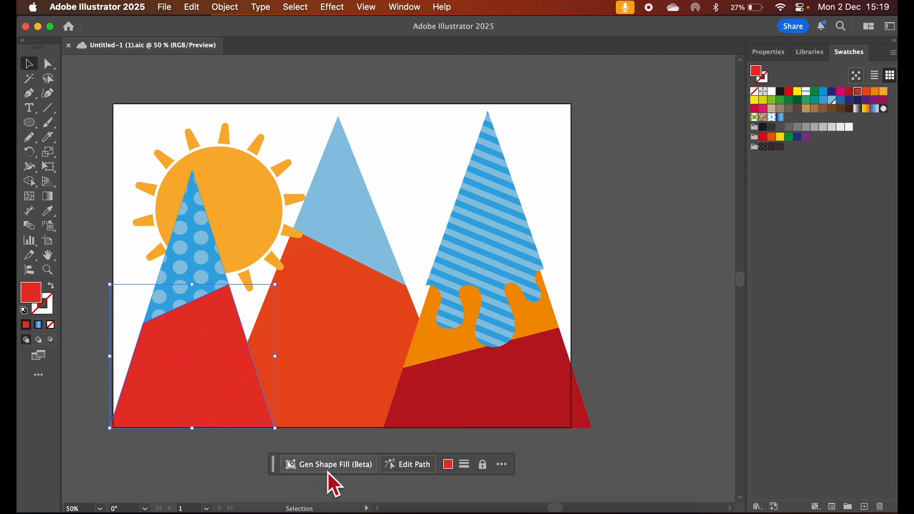
pyautogui.moveTo(336, 470)
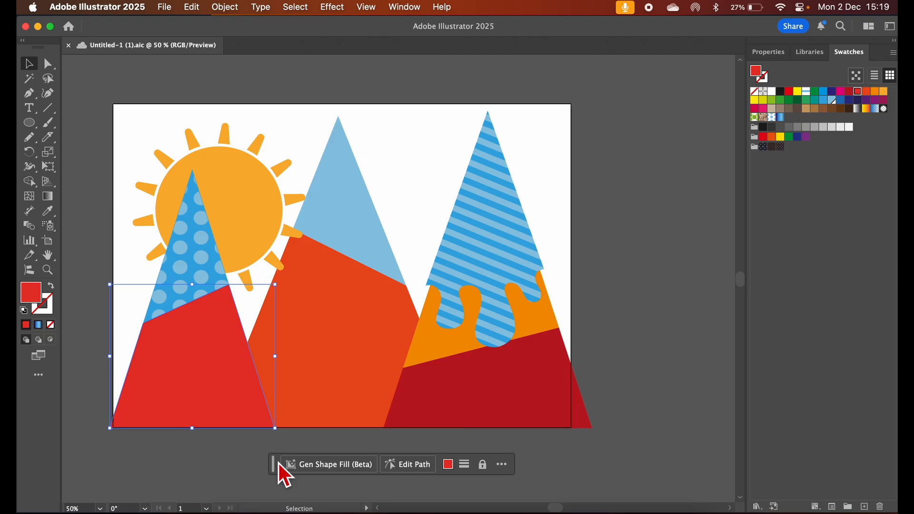
pyautogui.click(409, 7)
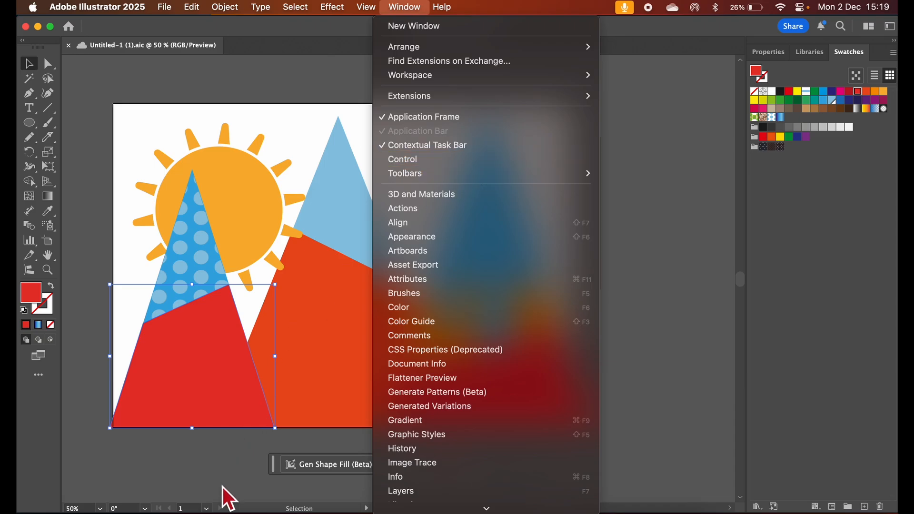
pyautogui.click(213, 458)
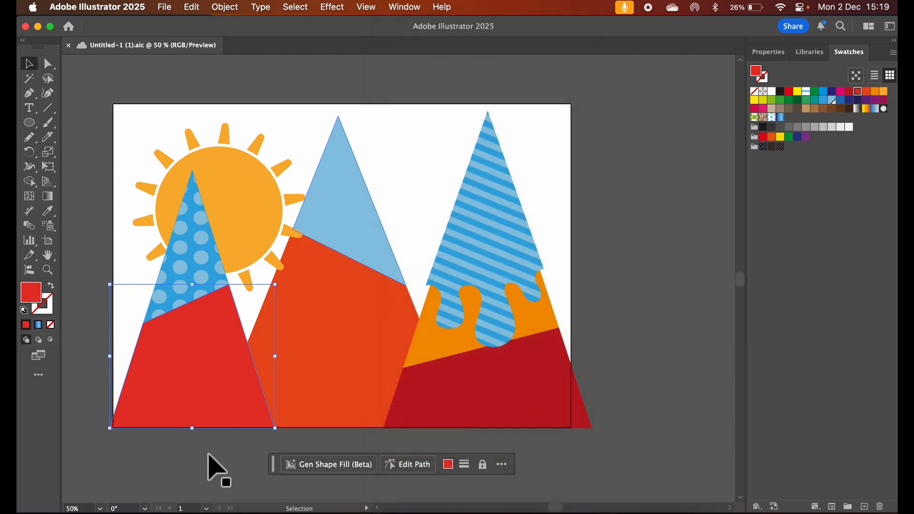
pyautogui.click(320, 468)
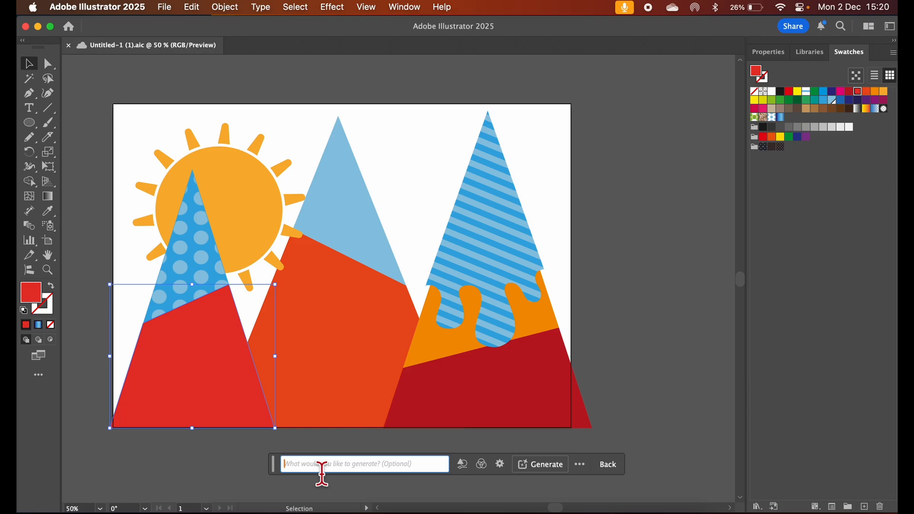
pyautogui.write('10 tre')
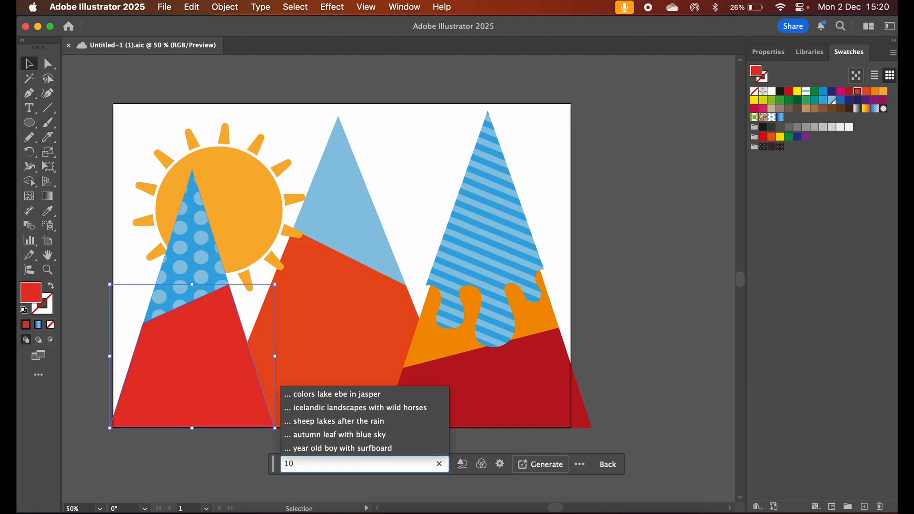
pyautogui.write('es ')
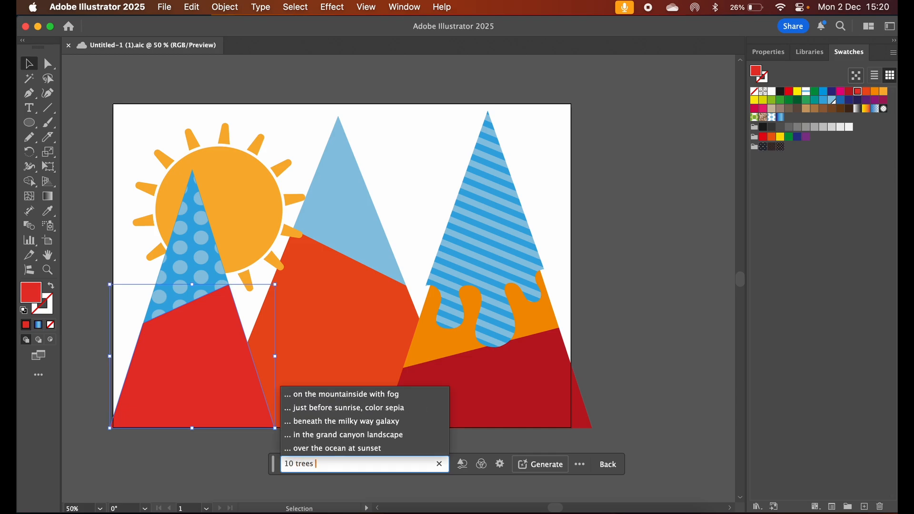
pyautogui.write('with au')
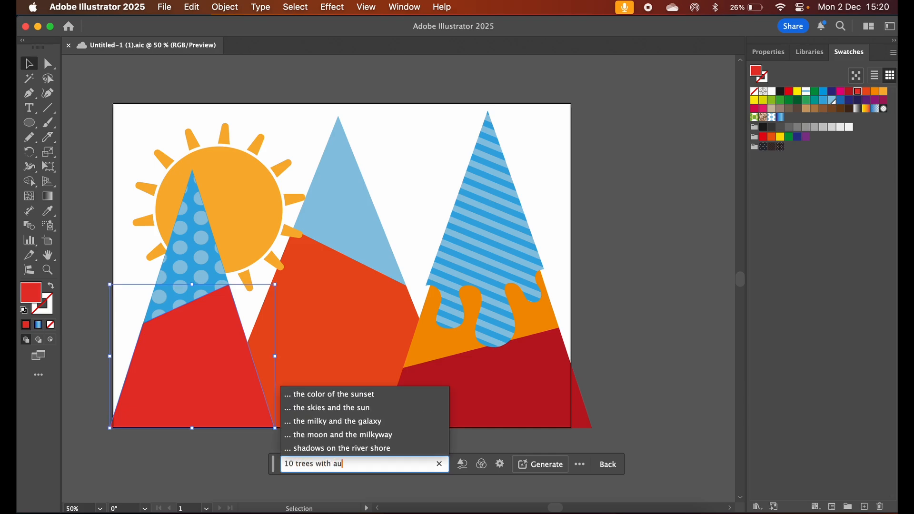
pyautogui.write('tumn ')
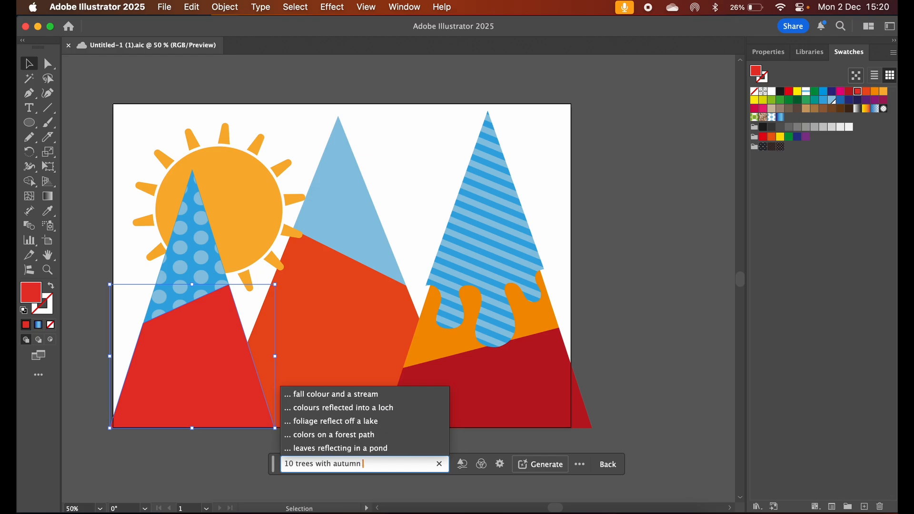
pyautogui.write('colors')
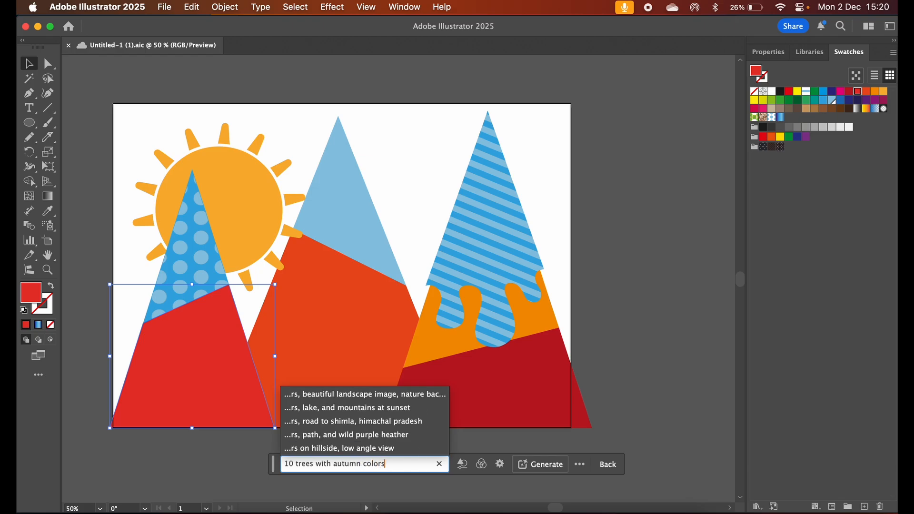
pyautogui.click(543, 468)
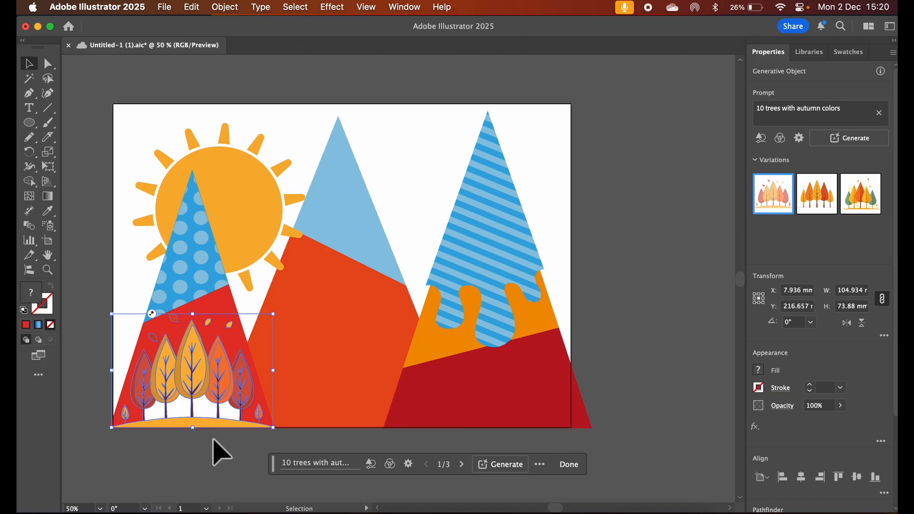
# Preview the three autumn tree variations, return to the first, and generate more variations from the same prompt
pyautogui.click(814, 190)
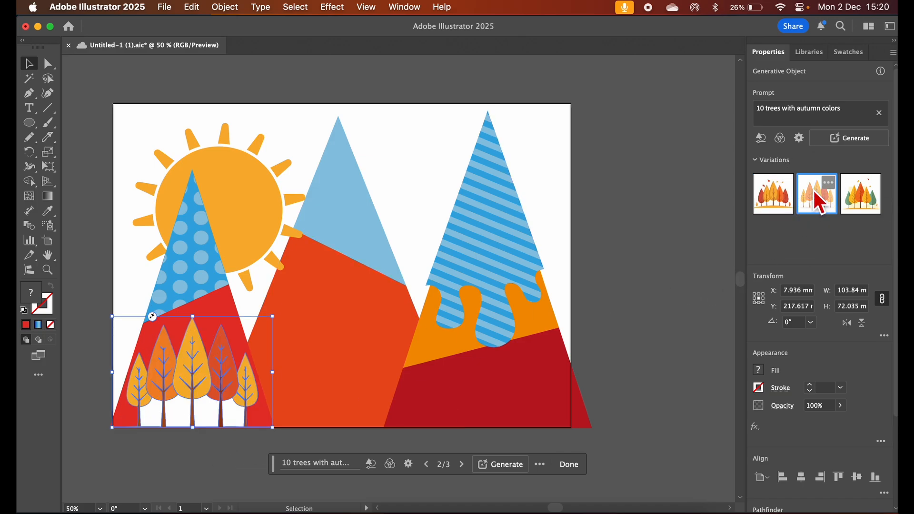
pyautogui.click(864, 195)
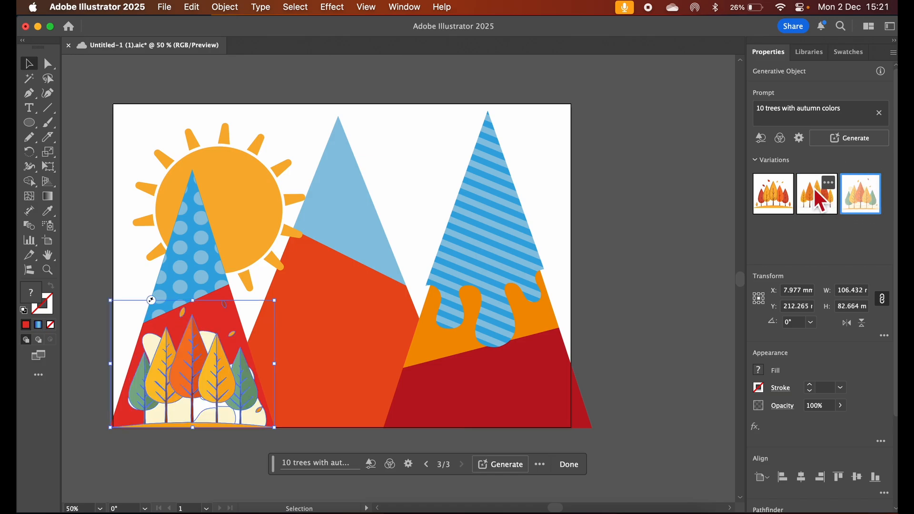
pyautogui.click(814, 190)
pyautogui.click(779, 190)
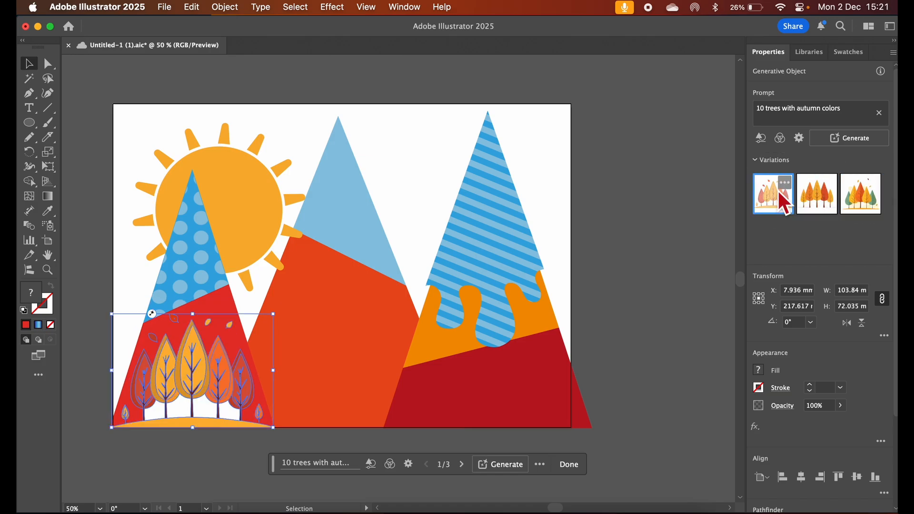
pyautogui.click(848, 141)
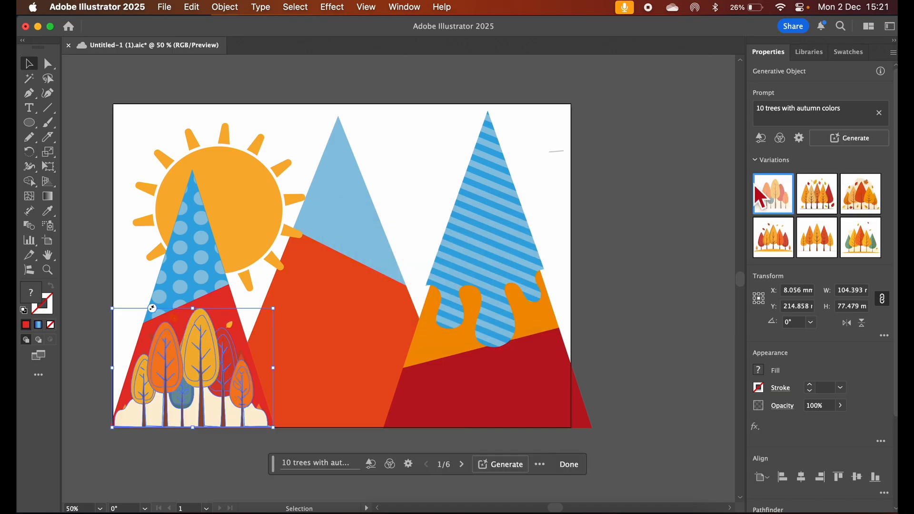
# Choose the third autumn tree variation for the left mountain and ungroup all of its generated artwork
pyautogui.click(859, 196)
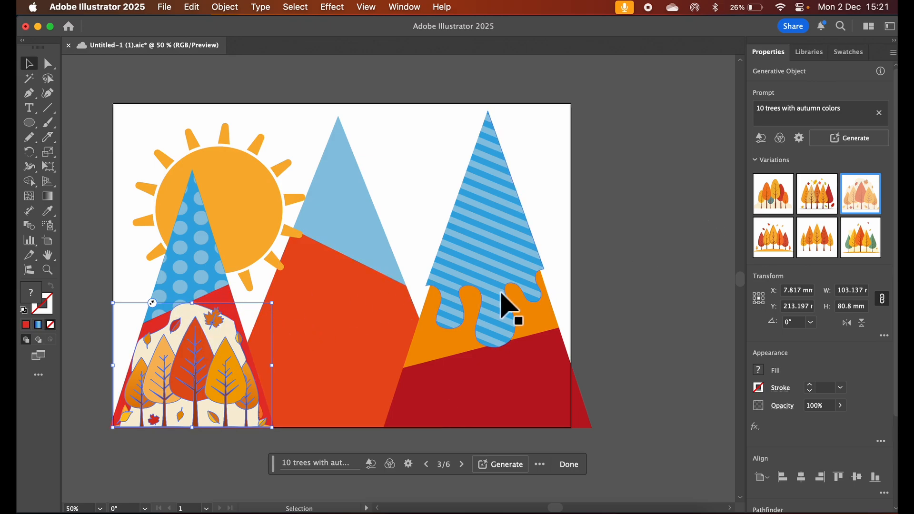
pyautogui.click(600, 275)
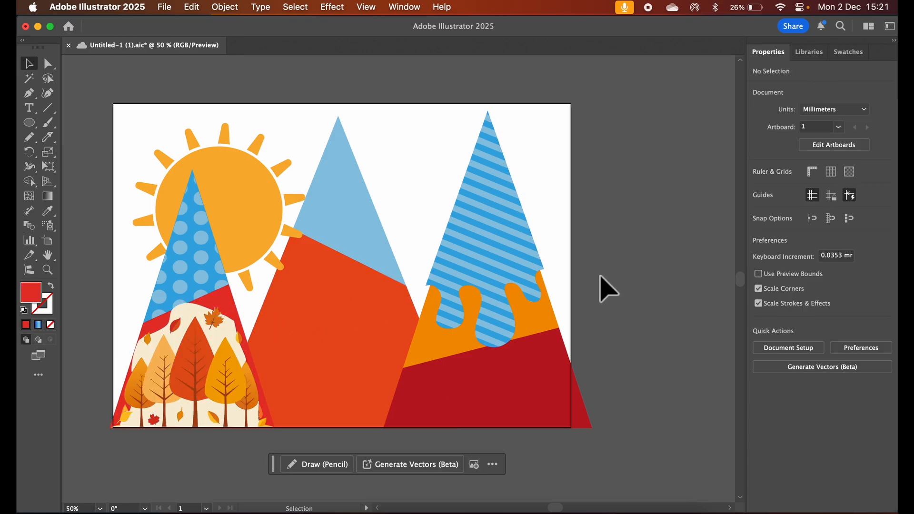
pyautogui.click(178, 332)
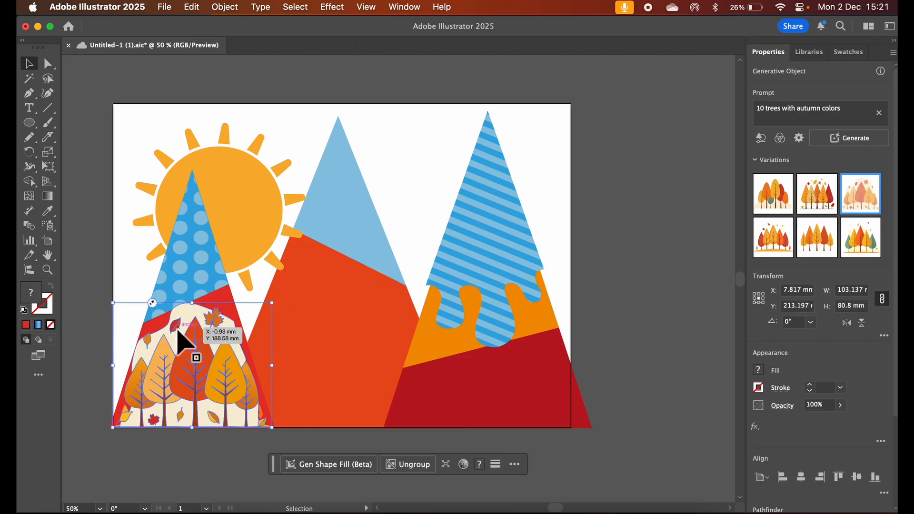
pyautogui.click(231, 10)
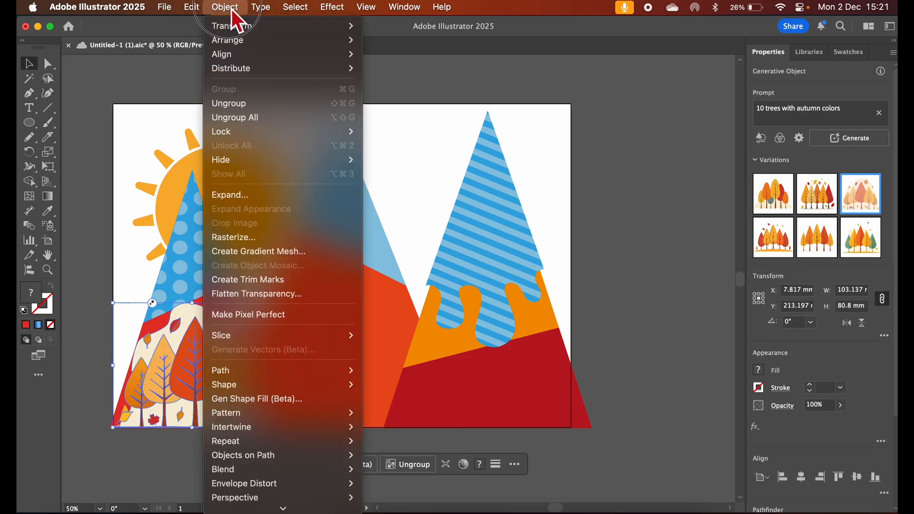
pyautogui.click(244, 119)
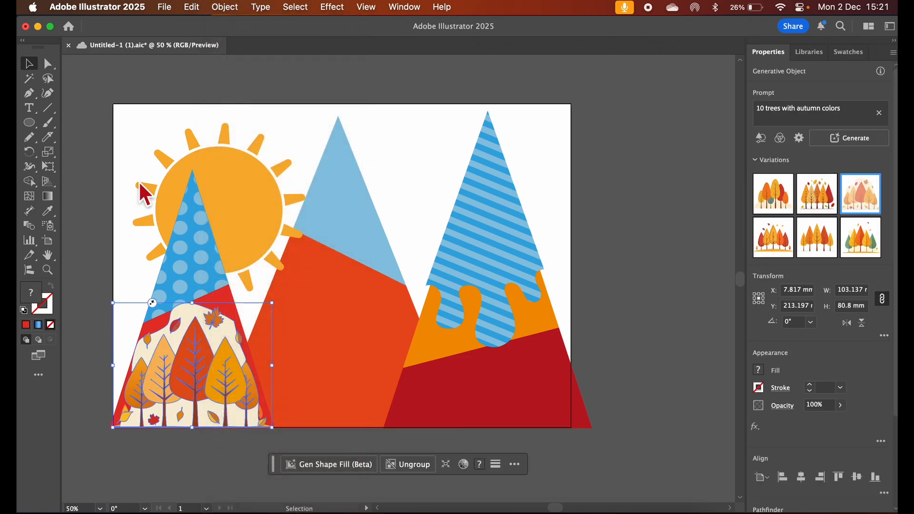
pyautogui.click(88, 245)
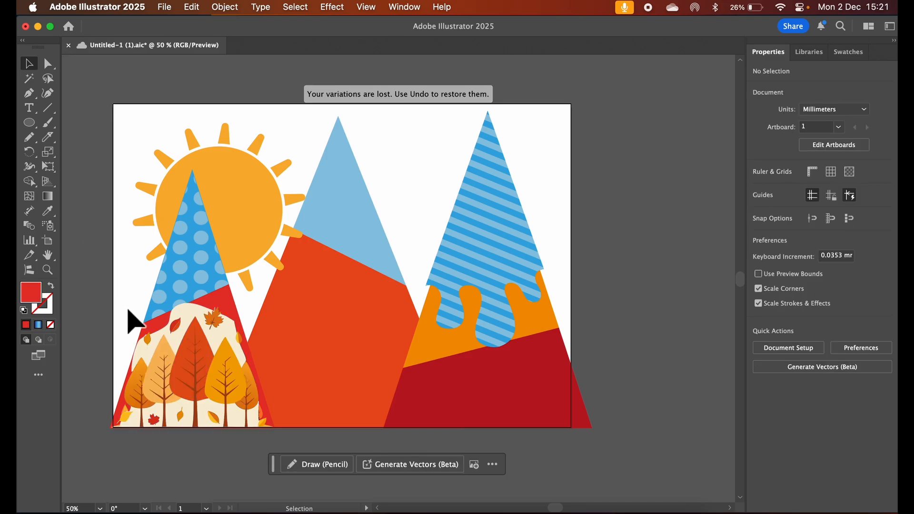
# Delete the cream background pieces behind and between the autumn trees on the left mountain
pyautogui.click(185, 311)
pyautogui.press('Delete')
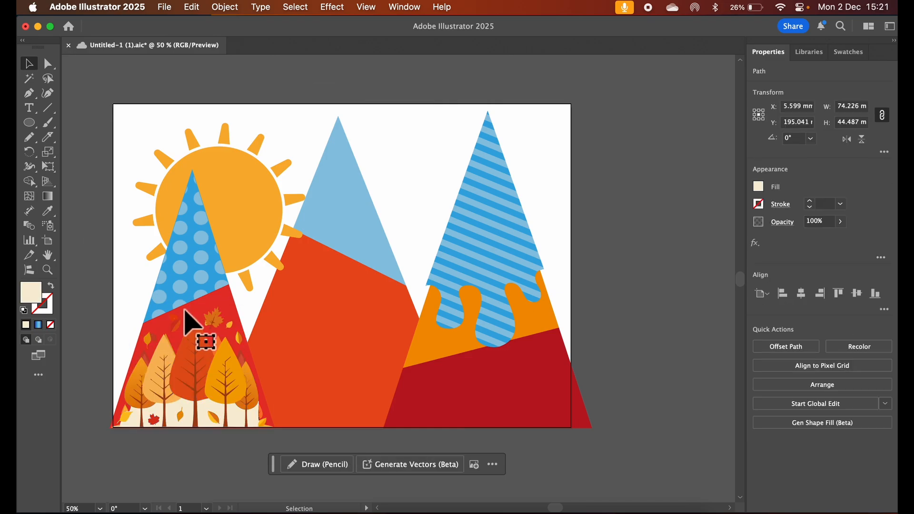
pyautogui.click(202, 418)
pyautogui.press('Delete')
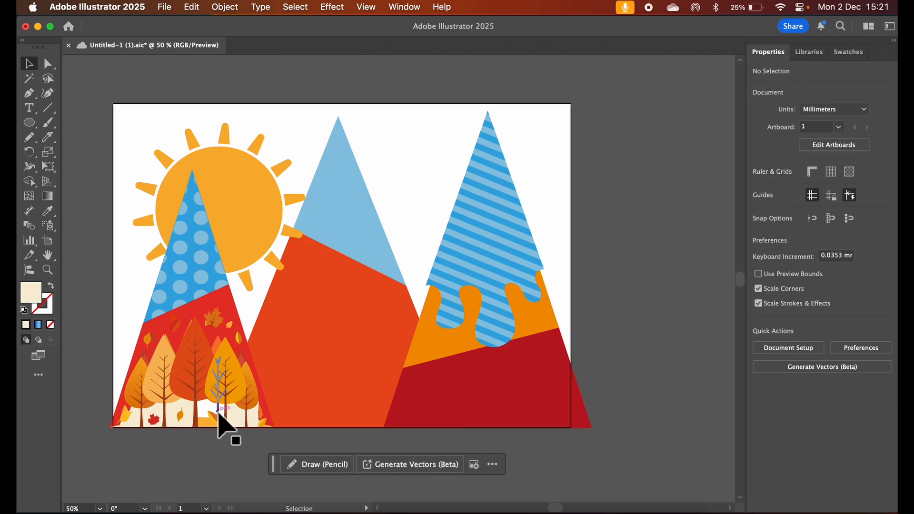
pyautogui.click(234, 416)
pyautogui.press('Delete')
pyautogui.click(207, 413)
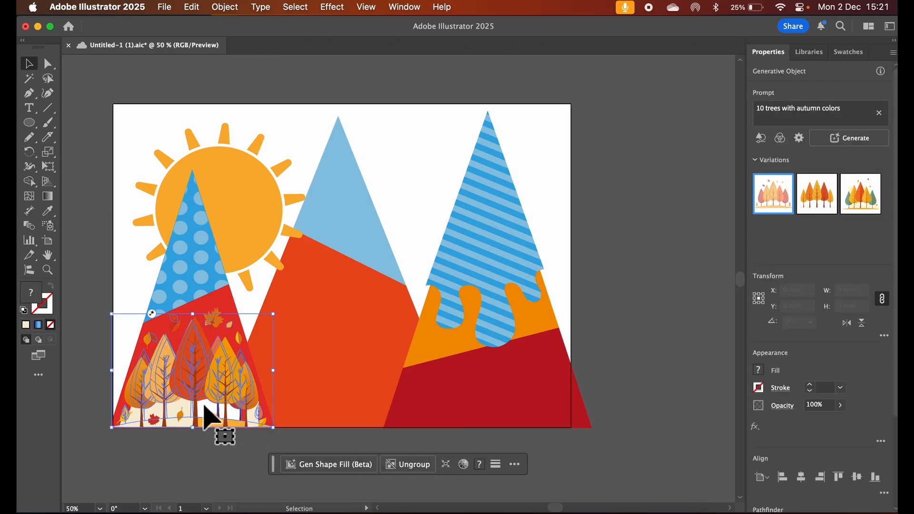
pyautogui.click(183, 421)
pyautogui.press('Delete')
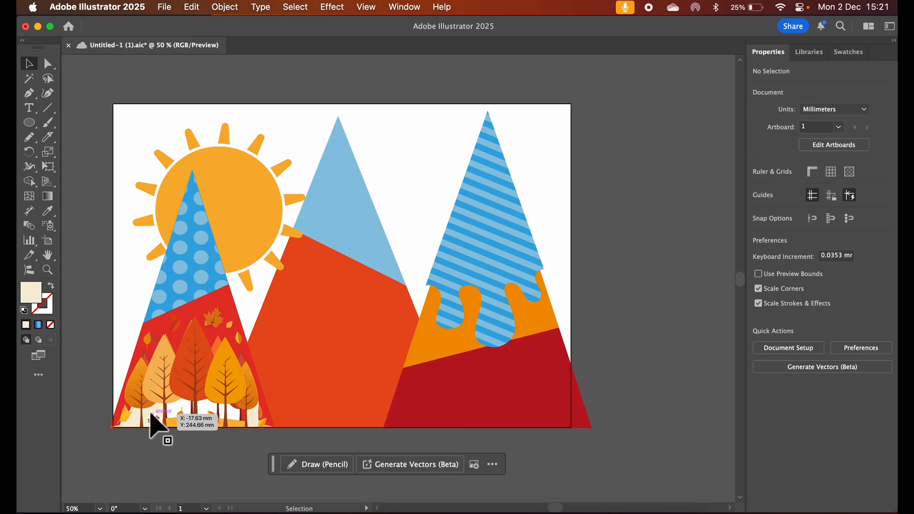
pyautogui.click(143, 415)
pyautogui.press('Delete')
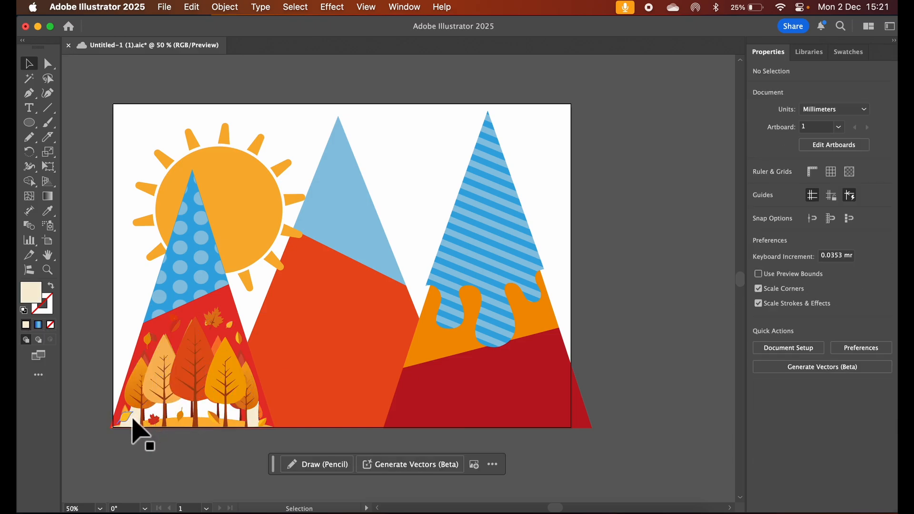
pyautogui.click(175, 411)
pyautogui.press('Delete')
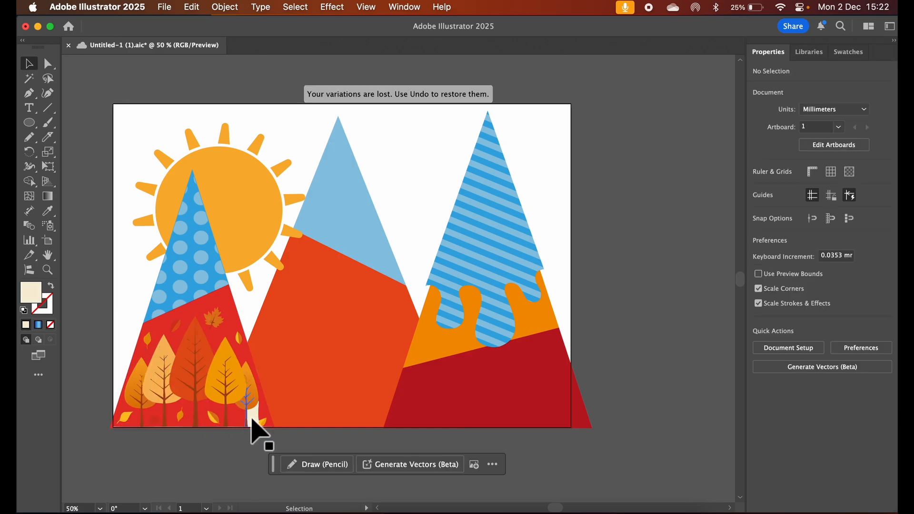
pyautogui.click(251, 418)
pyautogui.press('Delete')
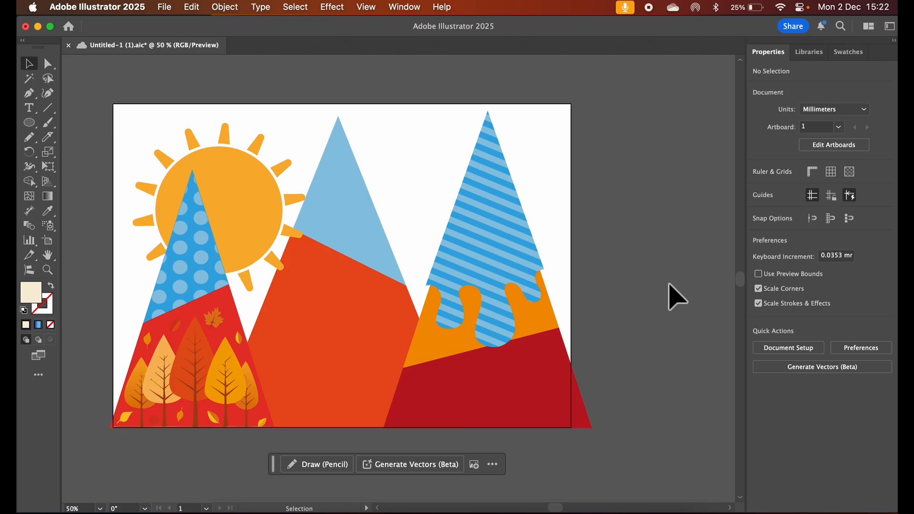
# Place a copy of the middle mountain's orange-red body on the empty canvas beside the artboard
pyautogui.click(358, 323)
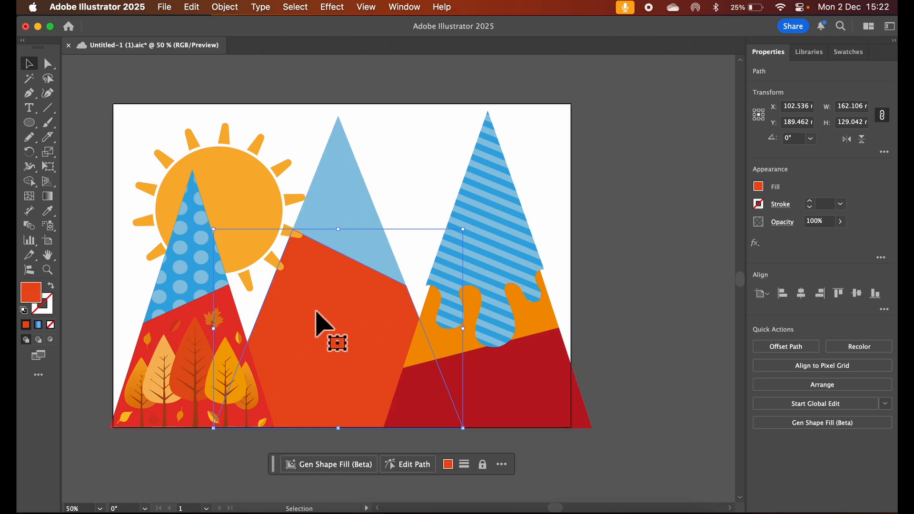
pyautogui.moveTo(316, 311); pyautogui.dragTo(642, 320)
pyautogui.hscroll(5, 642, 320)
pyautogui.hscroll(2, 642, 319)
pyautogui.moveTo(494, 329); pyautogui.dragTo(571, 319)
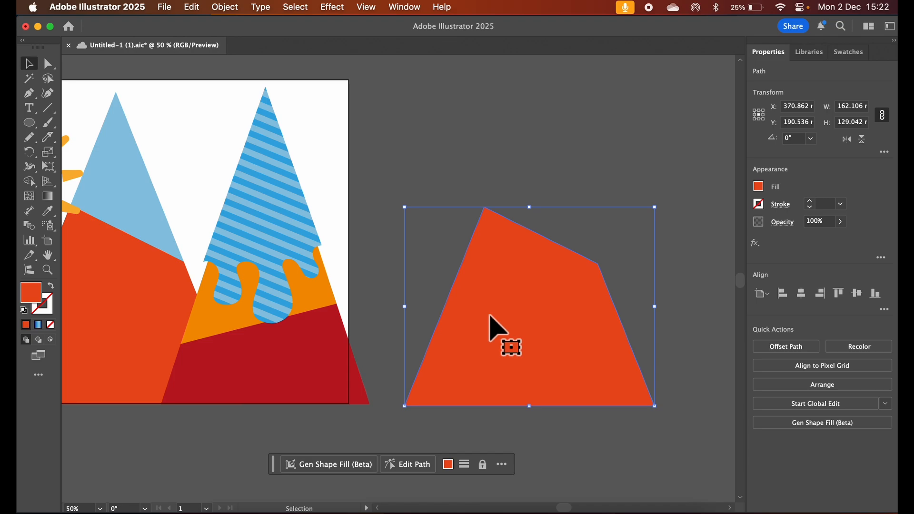
# Try a generative shape fill with the prompt "20 sheep" on the copied body, preview the second variation, and undo the fill
pyautogui.click(334, 466)
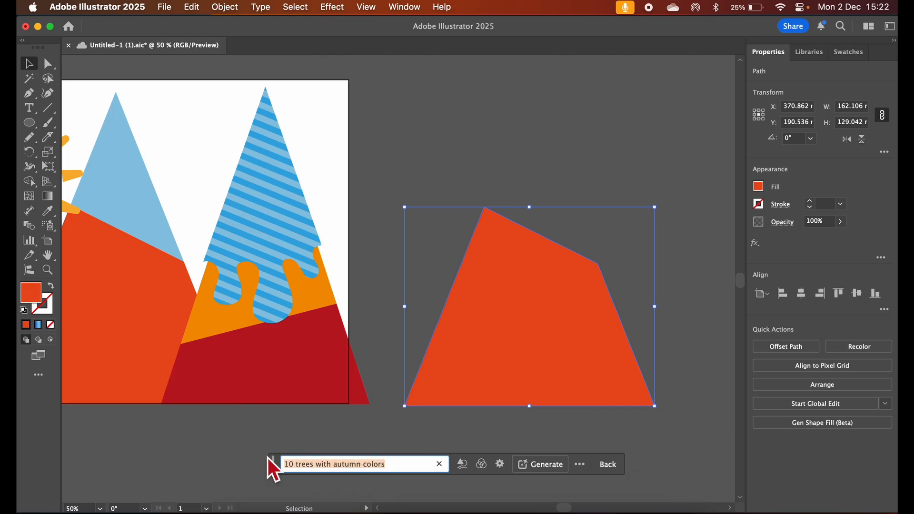
pyautogui.write('20 sheep')
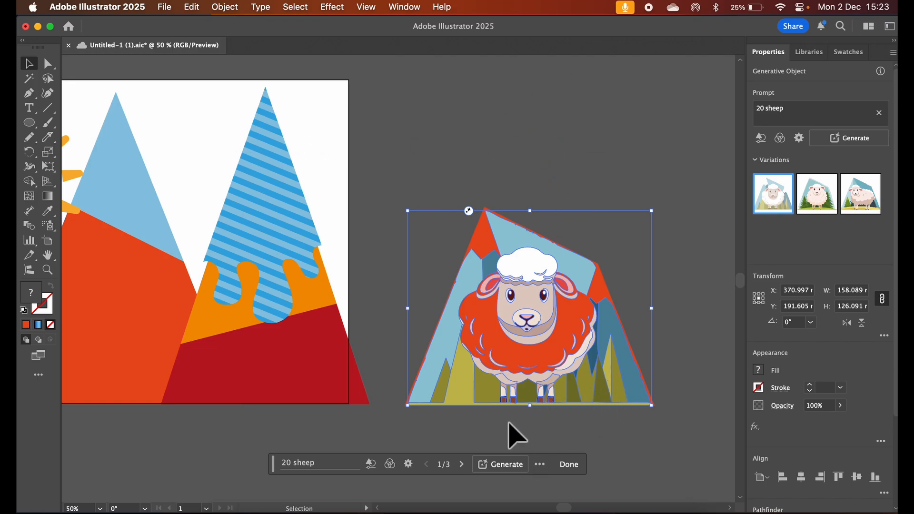
pyautogui.click(806, 198)
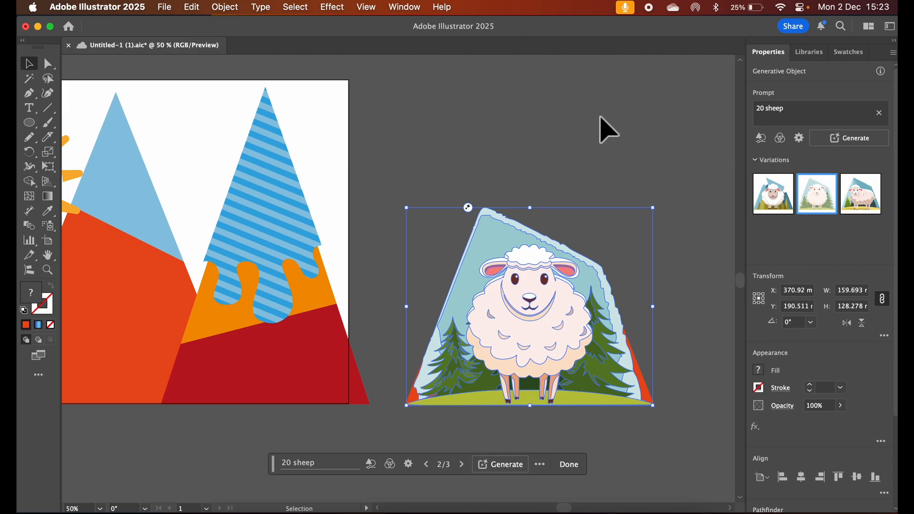
pyautogui.press('super+z')
pyautogui.press('super+z')
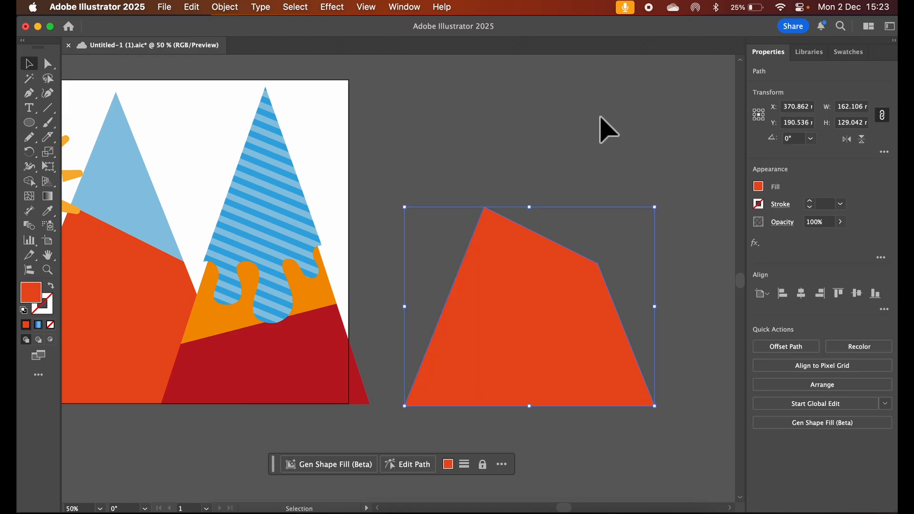
# Generate a shape fill for the copied body from the prompt "a flock of sheep" and choose the third variation
pyautogui.click(309, 465)
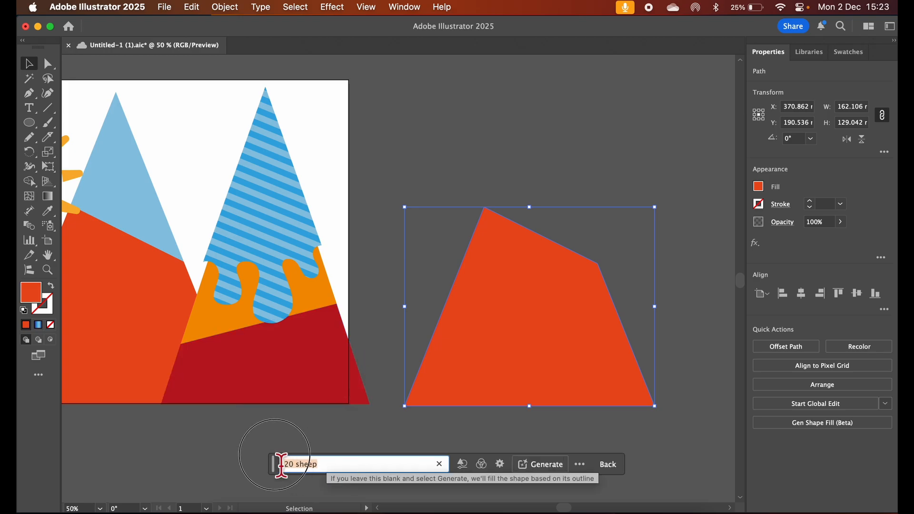
pyautogui.write('a flock of')
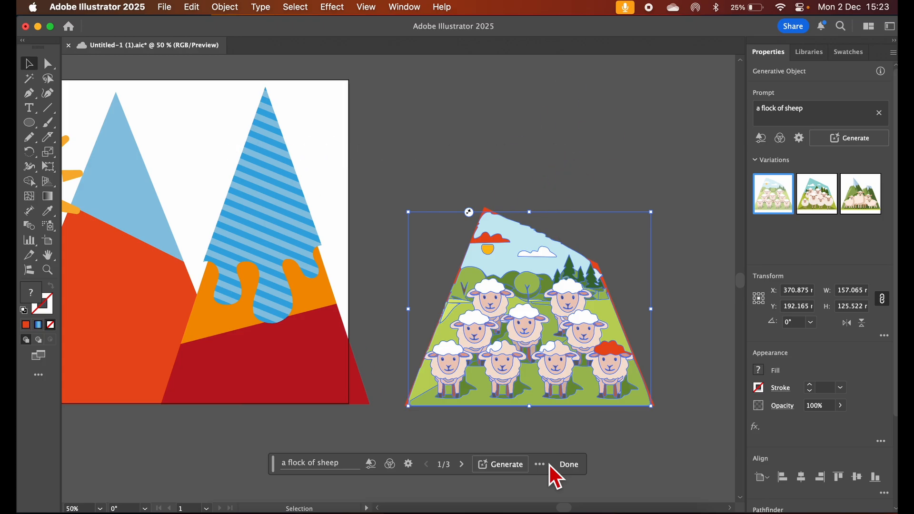
pyautogui.click(819, 205)
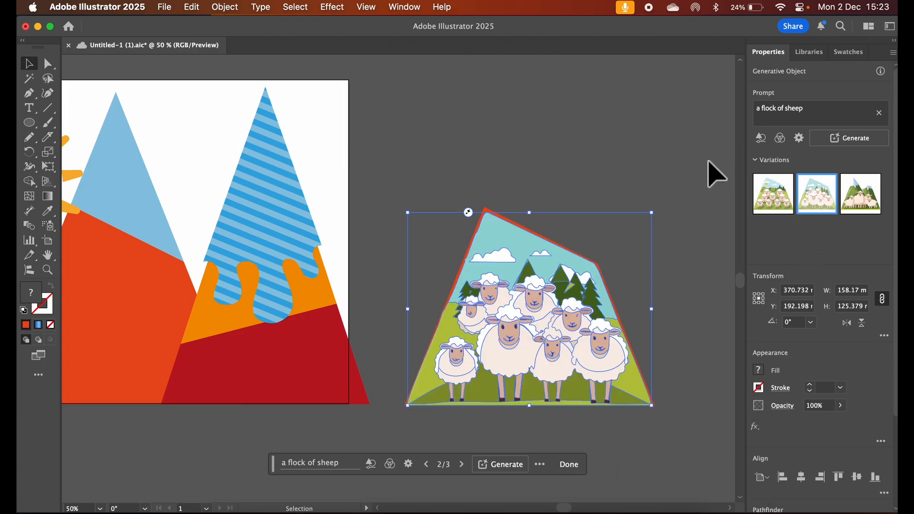
pyautogui.click(861, 205)
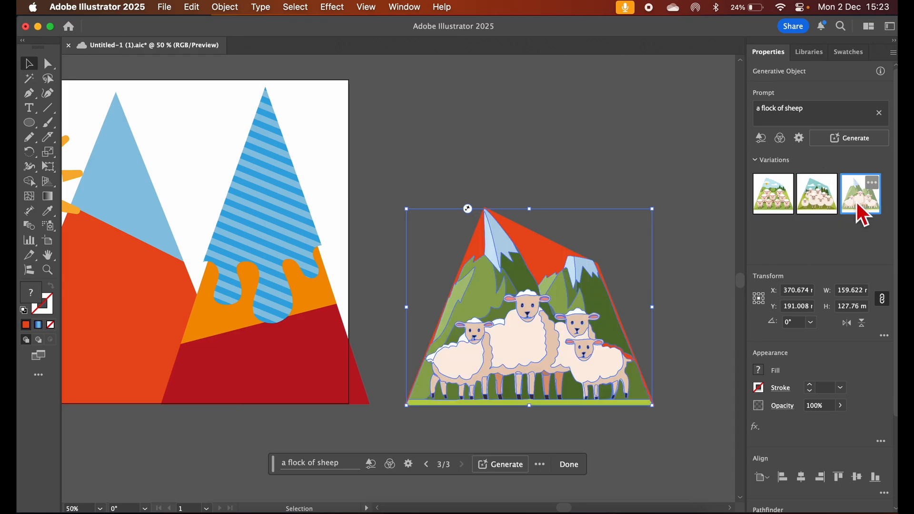
pyautogui.click(609, 134)
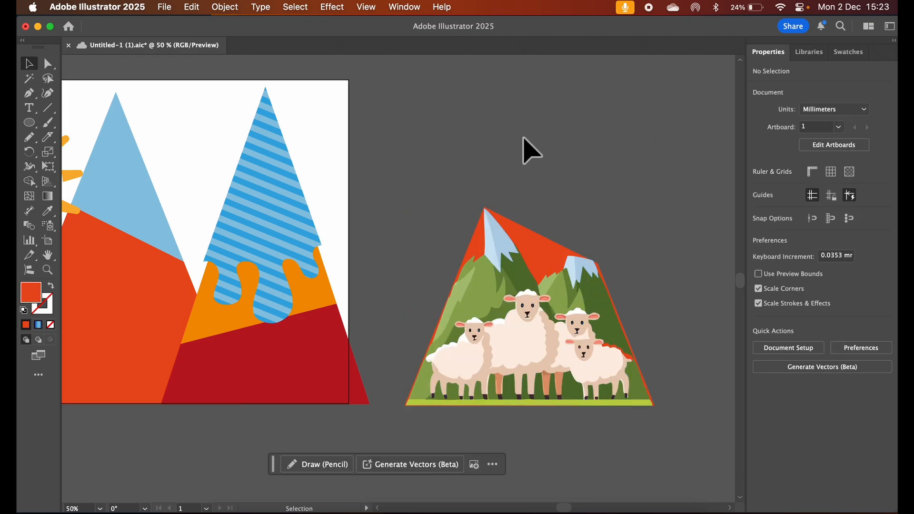
# Move the generated sheep artwork onto the middle mountain's body in the landscape
pyautogui.hscroll(-2, 495, 160)
pyautogui.hscroll(-5, 457, 158)
pyautogui.hscroll(4, 456, 157)
pyautogui.hscroll(-2, 456, 157)
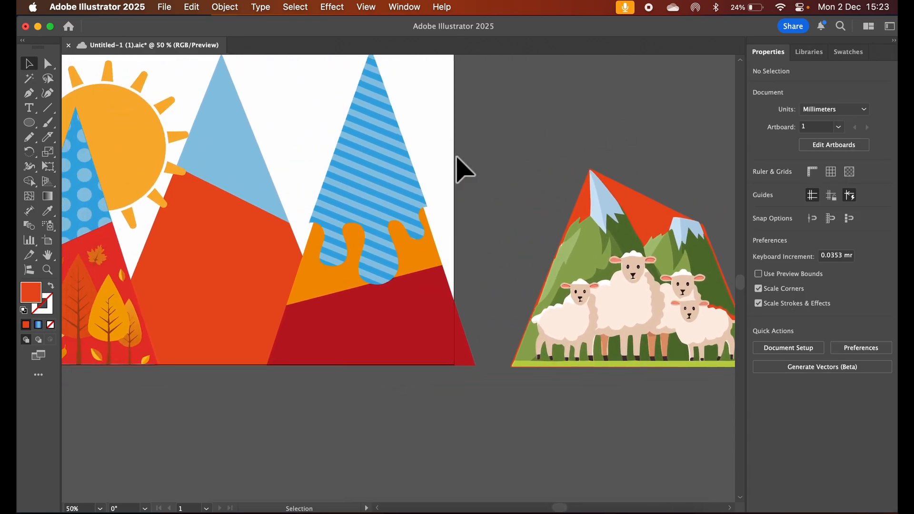
pyautogui.moveTo(627, 302); pyautogui.dragTo(209, 291)
pyautogui.click(228, 422)
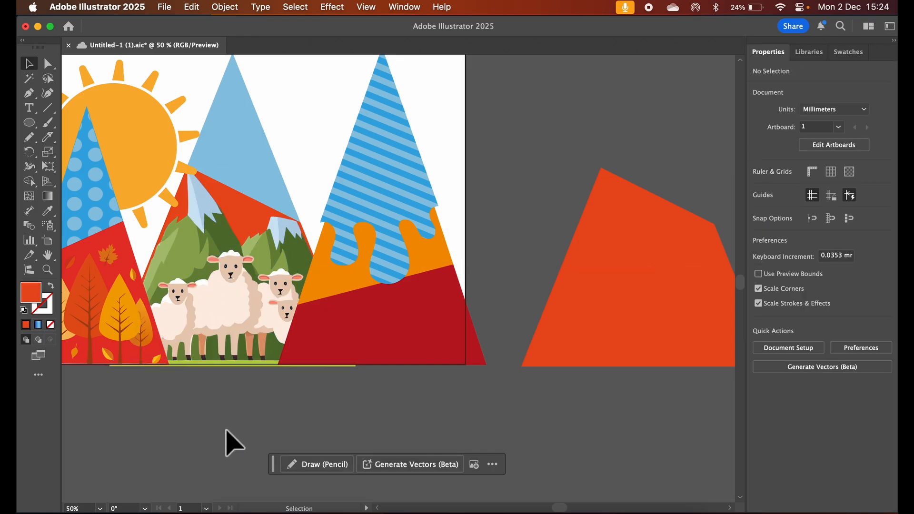
pyautogui.scroll(2, 243, 441)
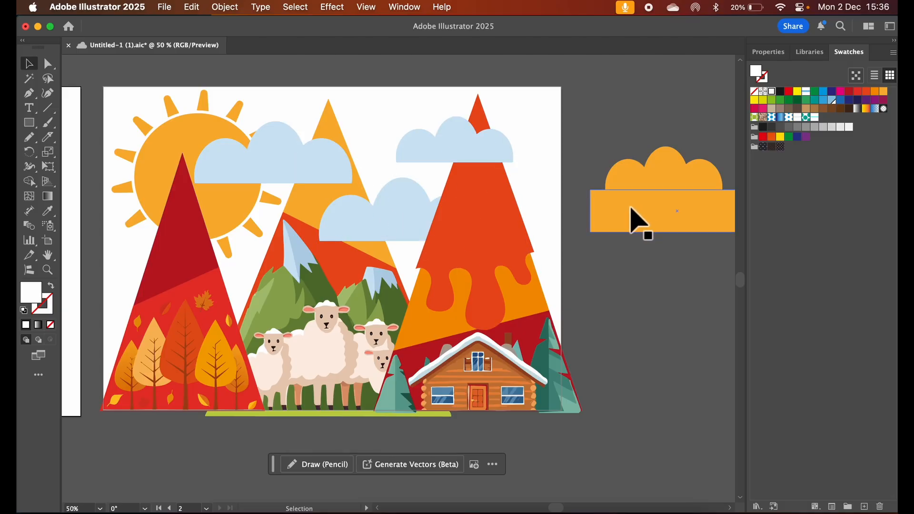
# Move the orange rectangle below the three overlapping ellipses and unite the ellipses into one shape
pyautogui.moveTo(636, 219); pyautogui.dragTo(633, 273)
pyautogui.click(668, 190)
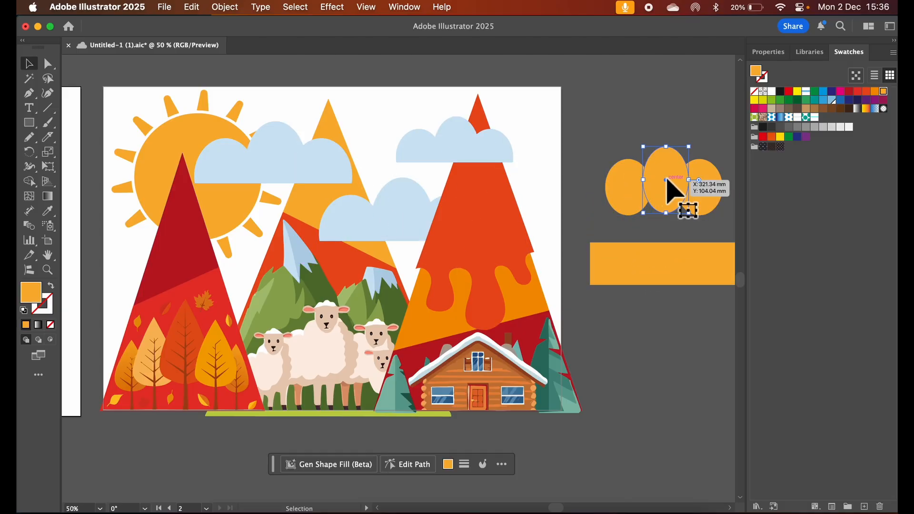
pyautogui.moveTo(612, 142); pyautogui.dragTo(693, 210)
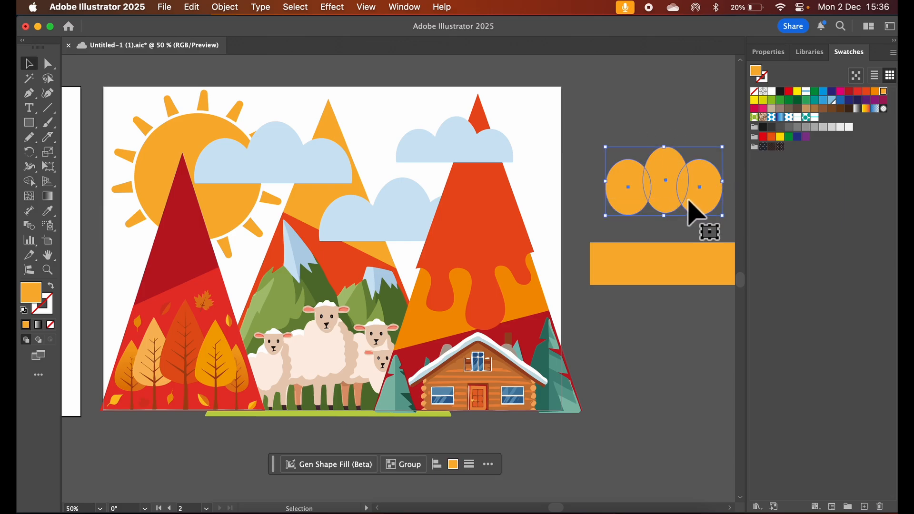
pyautogui.click(780, 54)
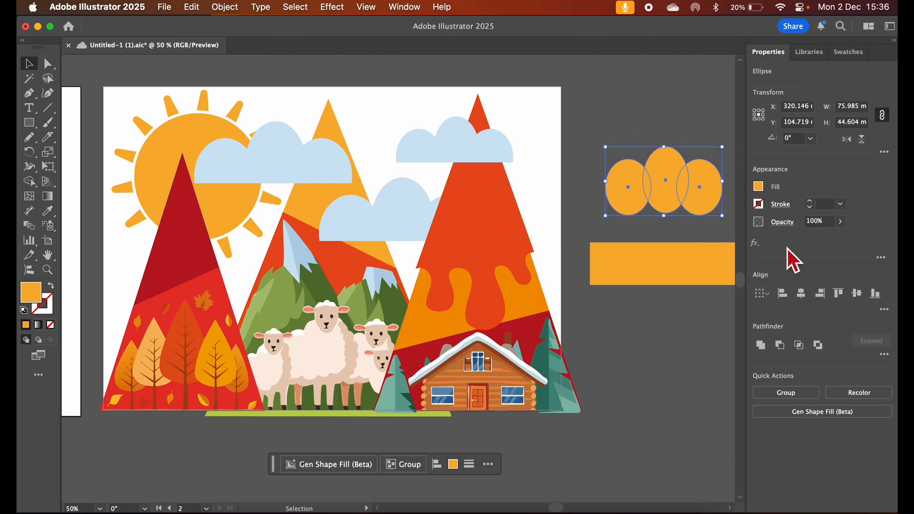
pyautogui.click(766, 349)
pyautogui.click(657, 316)
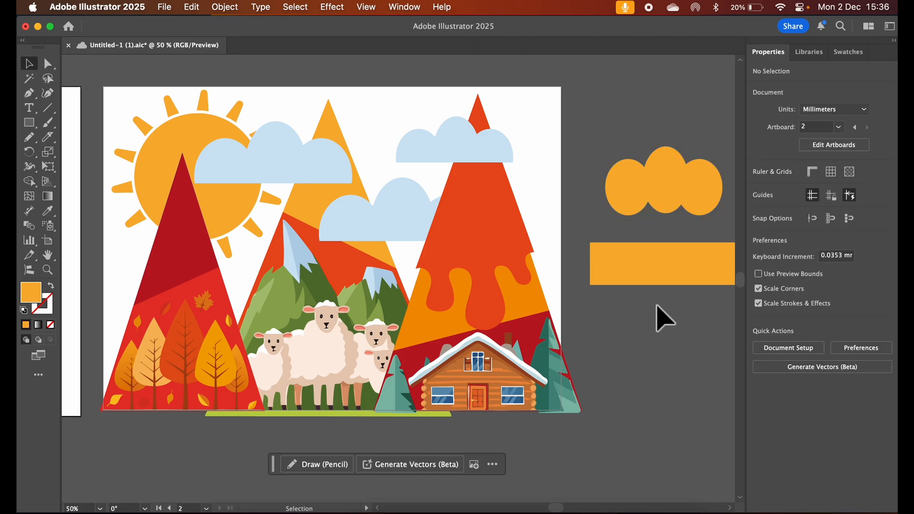
# Move the orange rectangle back over the ellipses' lower halves and delete all of these practice cloud shapes
pyautogui.moveTo(663, 280); pyautogui.dragTo(664, 228)
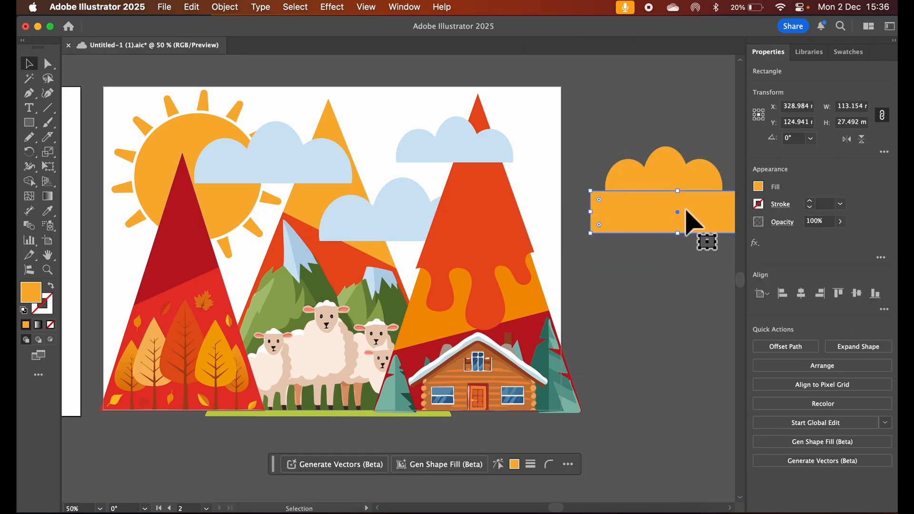
pyautogui.moveTo(614, 121); pyautogui.dragTo(720, 232)
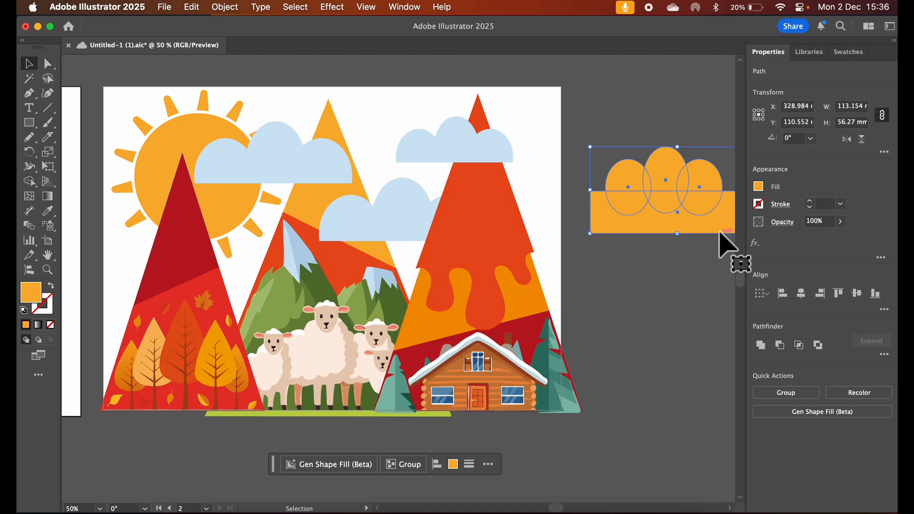
pyautogui.press('Delete')
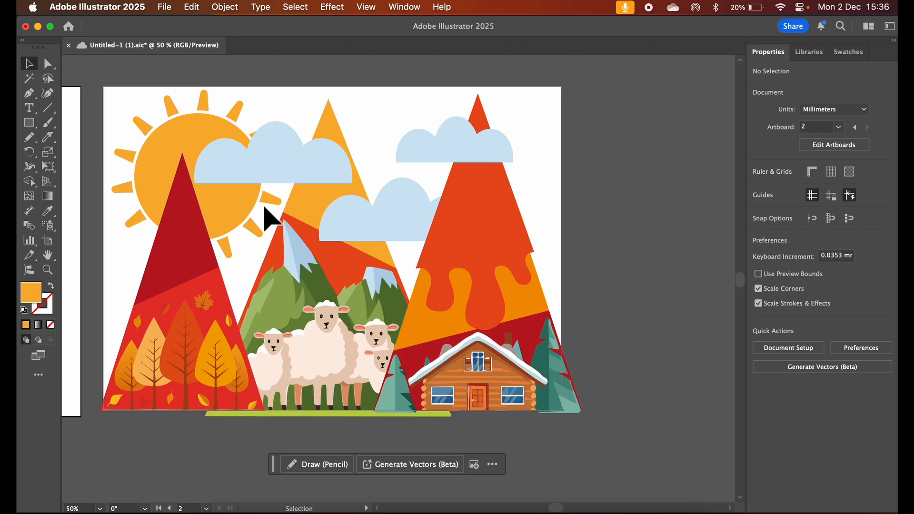
pyautogui.hscroll(-15, 265, 208)
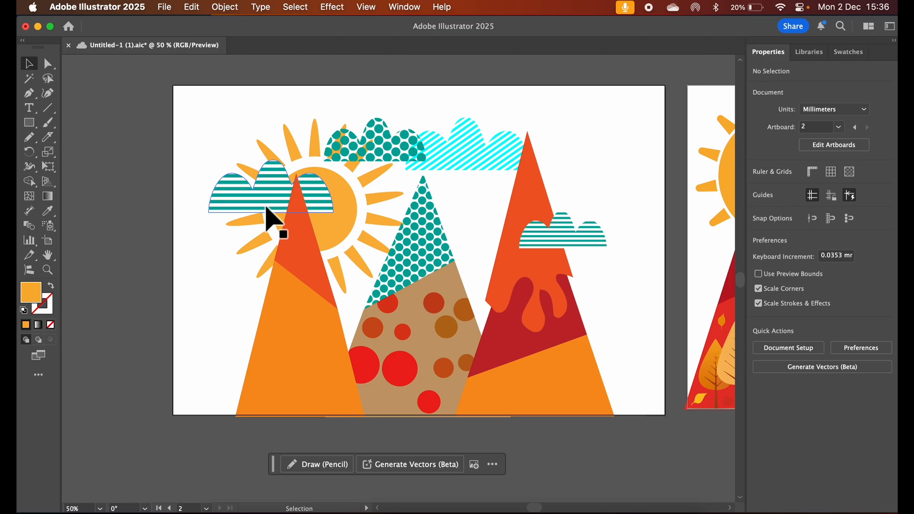
pyautogui.hscroll(13, 273, 220)
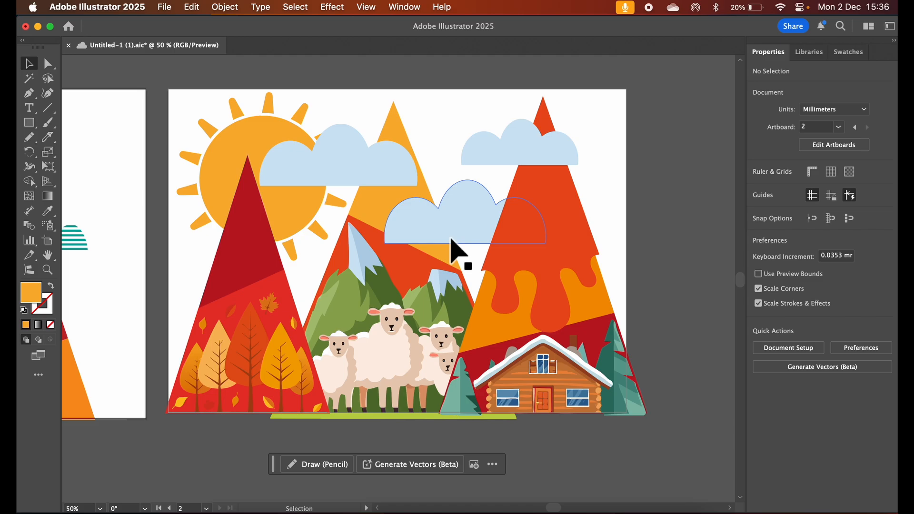
pyautogui.hscroll(-9, 394, 244)
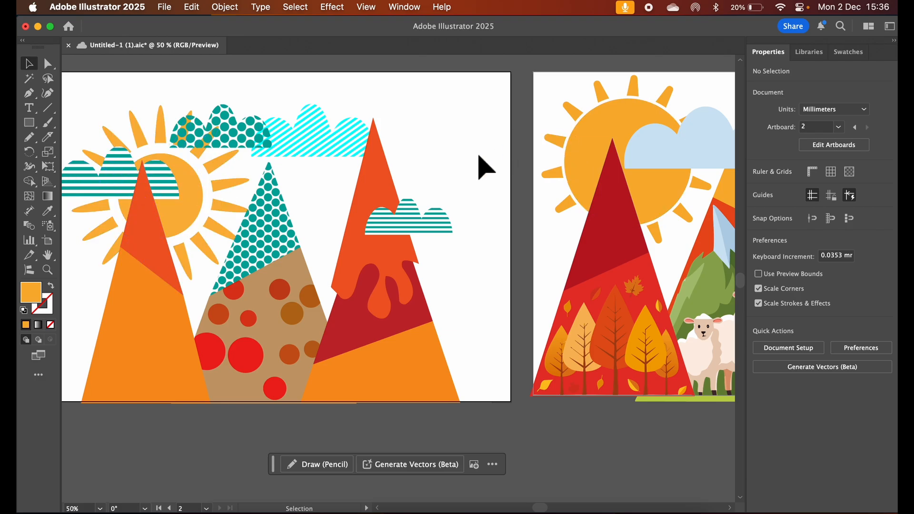
pyautogui.hscroll(10, 464, 163)
pyautogui.hscroll(3, 469, 174)
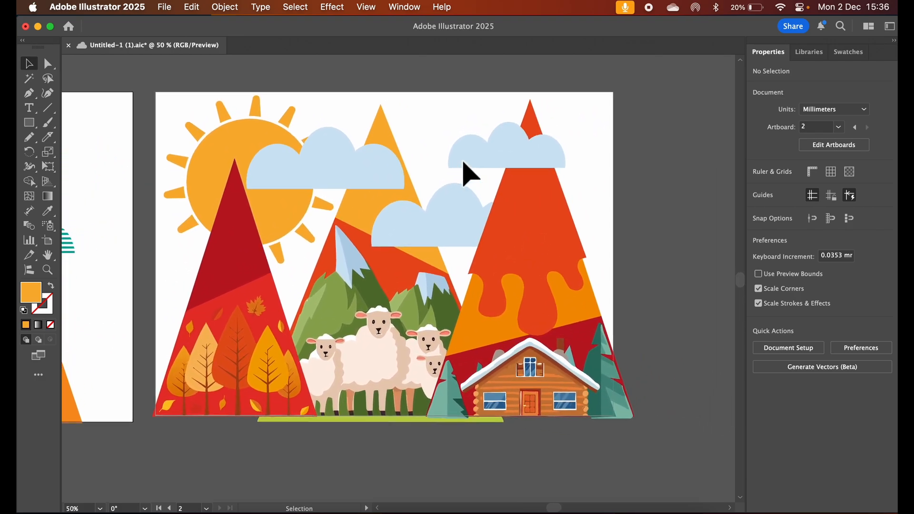
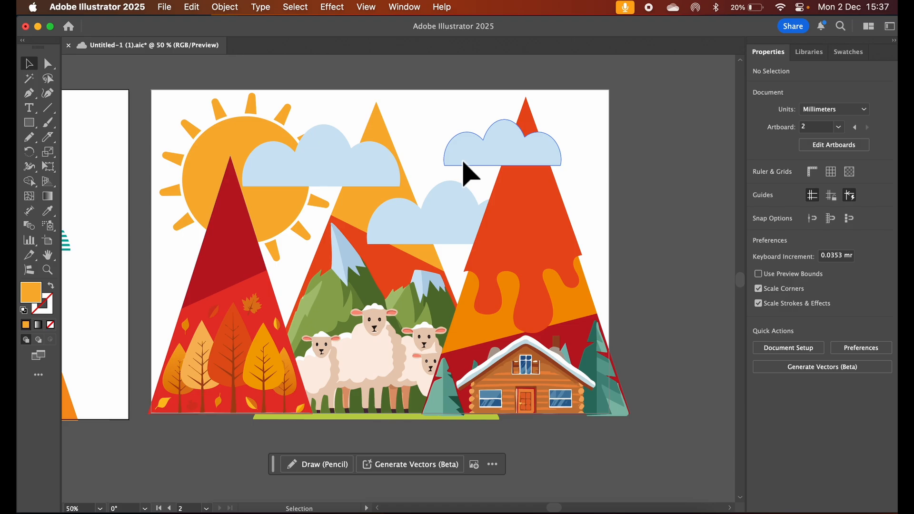
# Create a third artboard of about 322 by 208 mm beside the mountain landscape artboard
pyautogui.hscroll(15, 464, 163)
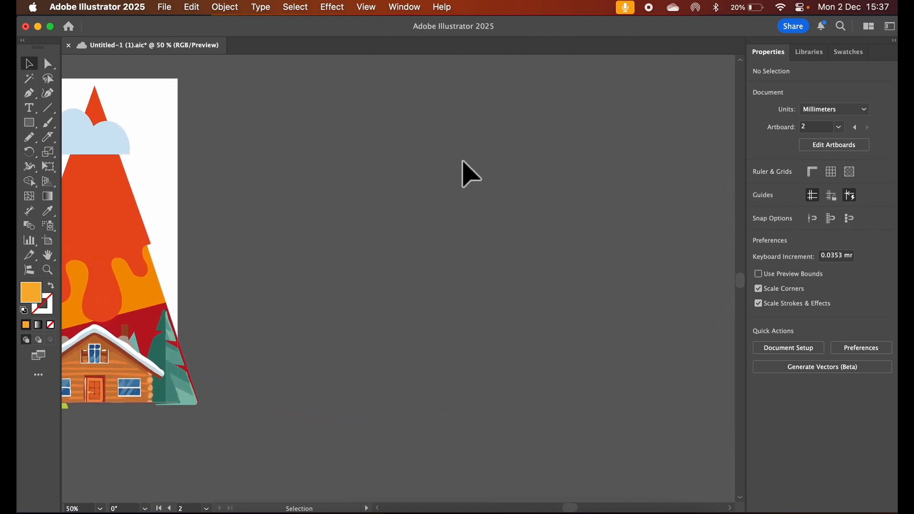
pyautogui.click(56, 245)
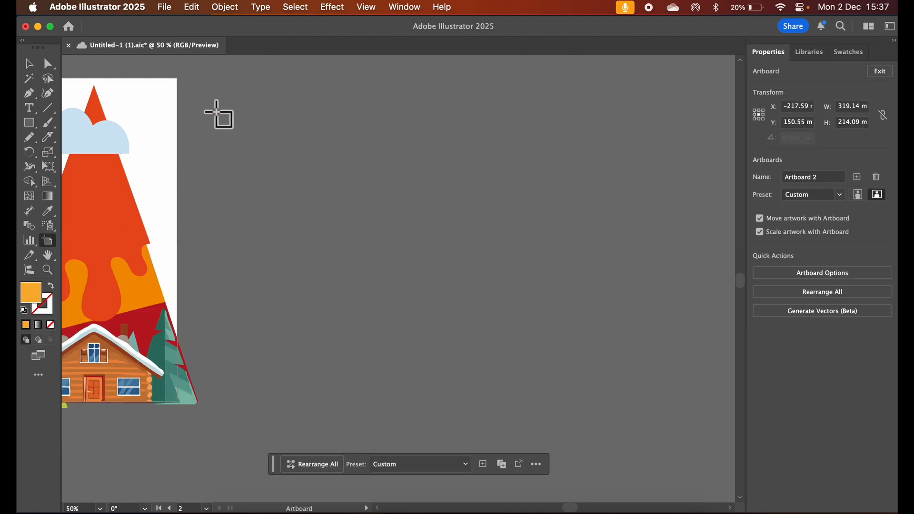
pyautogui.moveTo(216, 79); pyautogui.dragTo(561, 399)
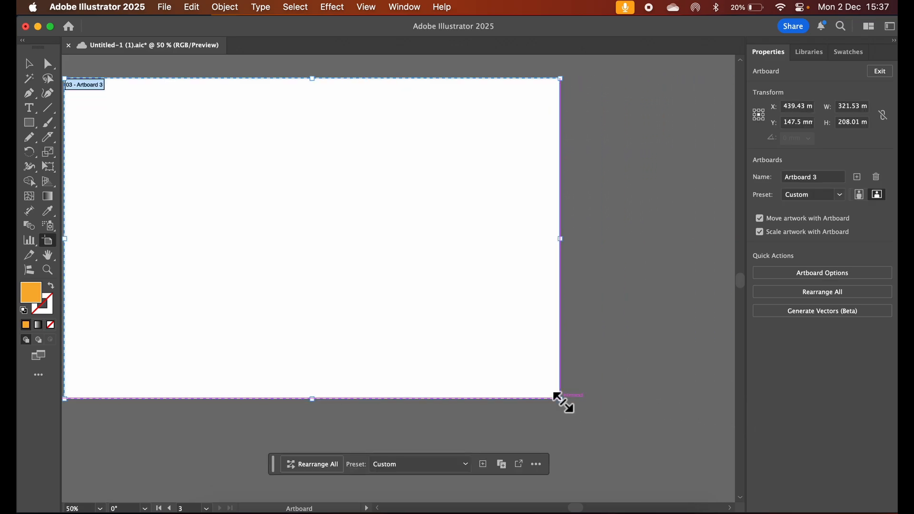
pyautogui.hscroll(-5, 564, 402)
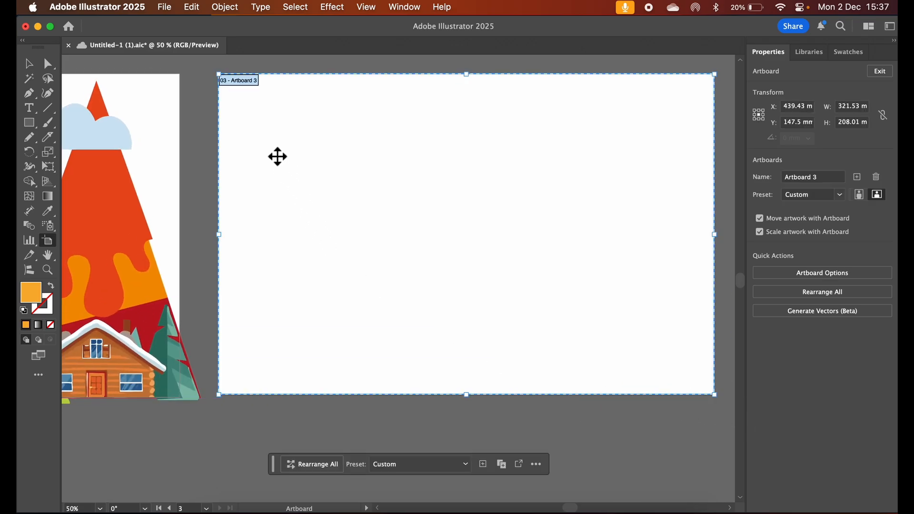
# Place AdobeStock_438715254.jpeg on the new artboard and enlarge it to about 296 by 197 mm
pyautogui.click(164, 9)
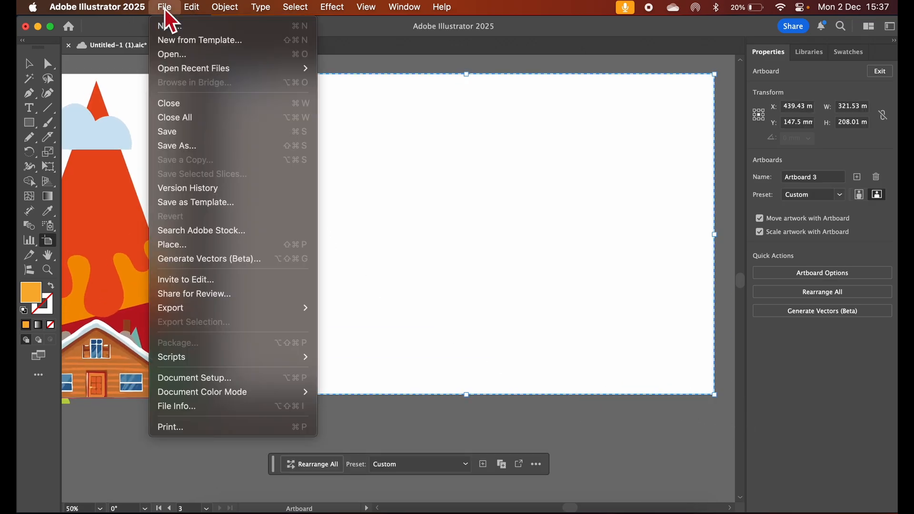
pyautogui.click(179, 246)
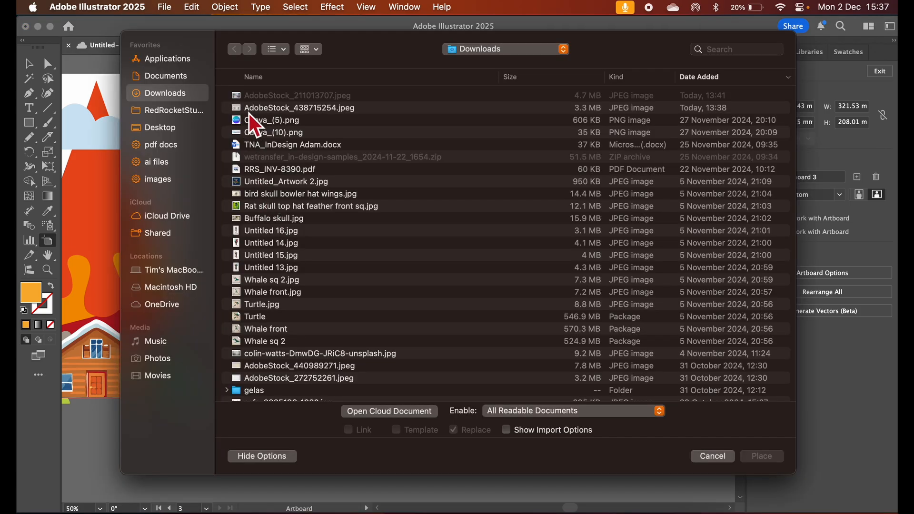
pyautogui.click(242, 112)
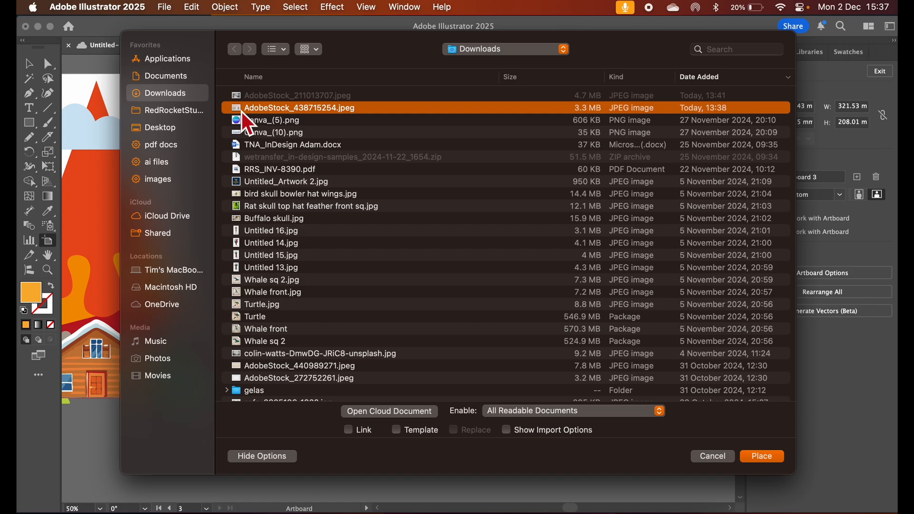
pyautogui.click(761, 458)
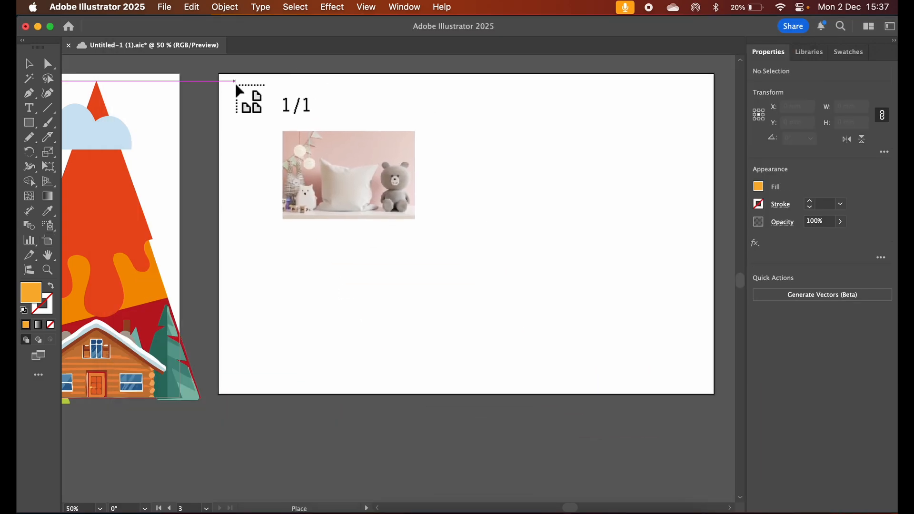
pyautogui.moveTo(234, 81); pyautogui.dragTo(309, 109)
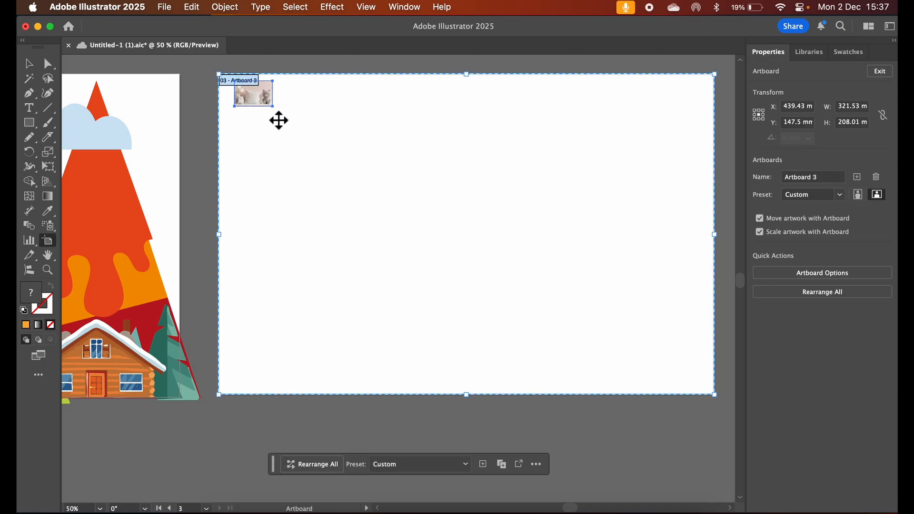
pyautogui.click(30, 65)
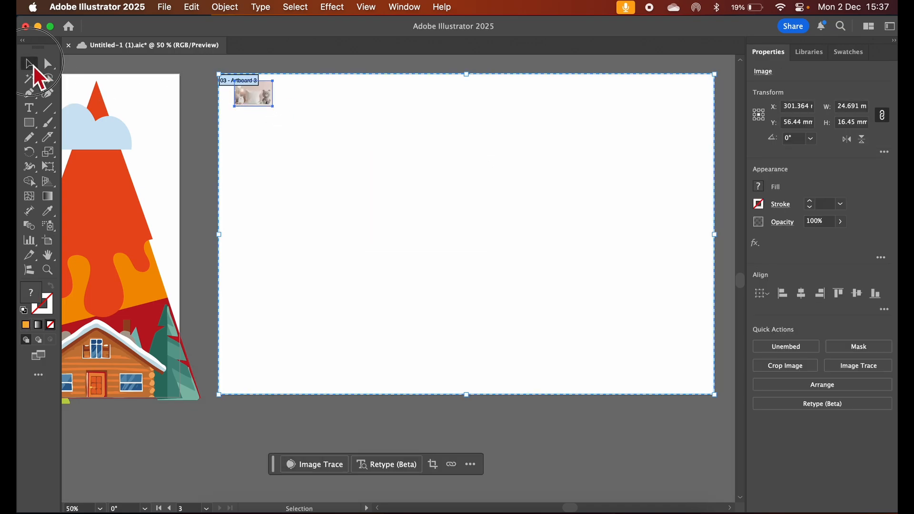
pyautogui.moveTo(275, 108); pyautogui.dragTo(691, 386)
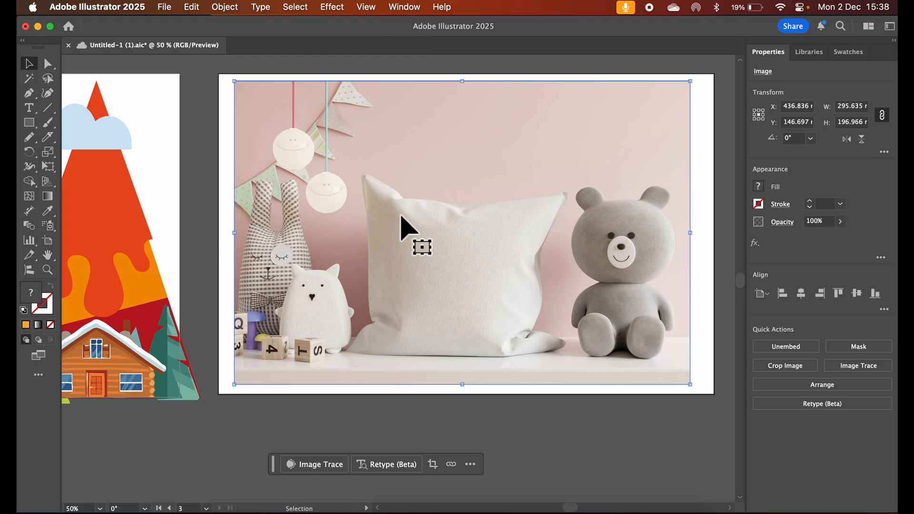
# Copy the whole mountain landscape artwork over to the pillow photo and shrink the copy to about 113 by 76 mm
pyautogui.hscroll(-10, 326, 244)
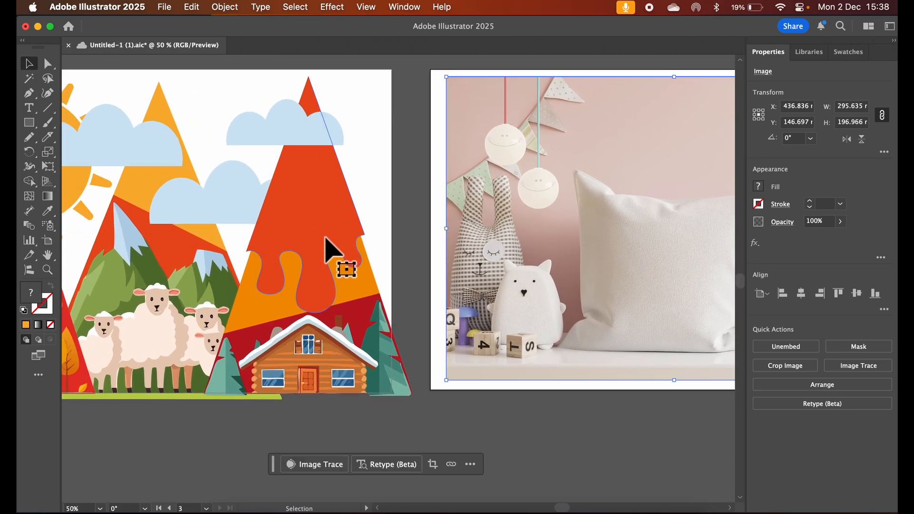
pyautogui.hscroll(-7, 326, 244)
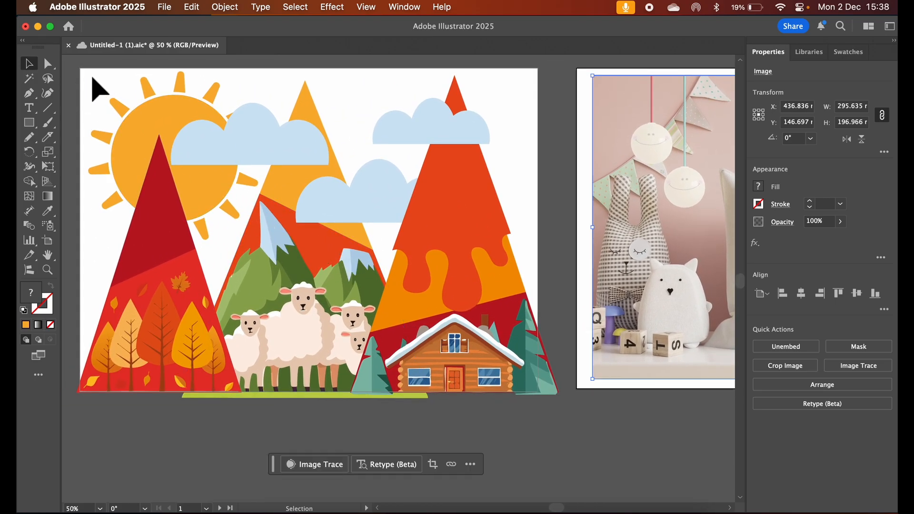
pyautogui.moveTo(93, 79); pyautogui.dragTo(544, 414)
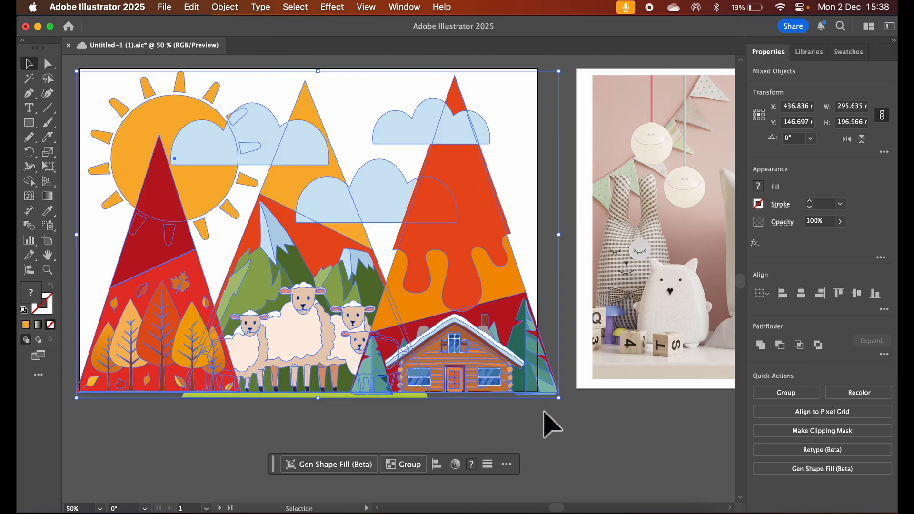
pyautogui.hscroll(14, 544, 412)
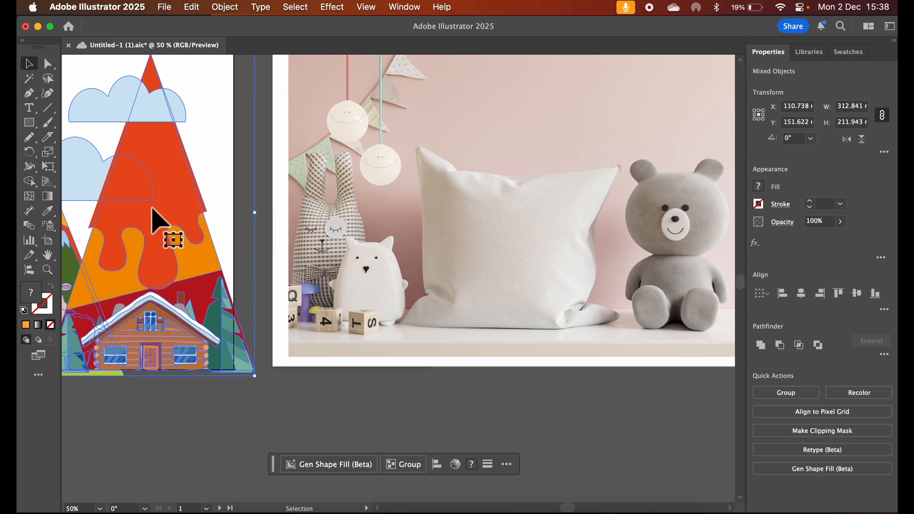
pyautogui.moveTo(151, 208); pyautogui.dragTo(585, 335)
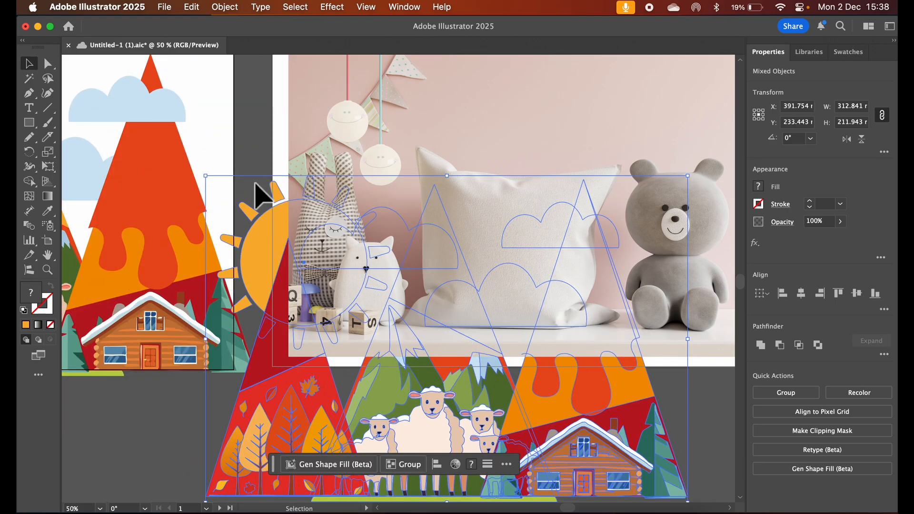
pyautogui.moveTo(205, 177); pyautogui.dragTo(514, 334)
pyautogui.moveTo(584, 456); pyautogui.dragTo(527, 405)
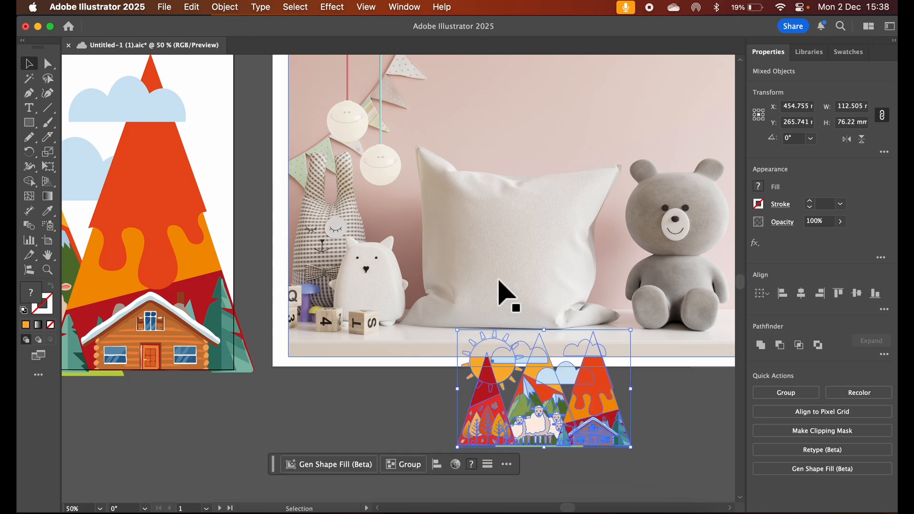
# Group the small landscape copy and bring the group to the front
pyautogui.click(235, 8)
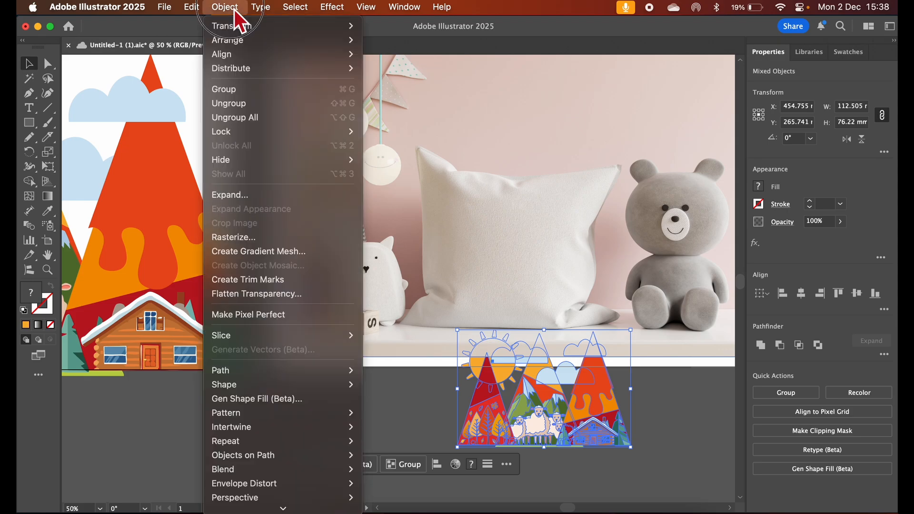
pyautogui.click(259, 90)
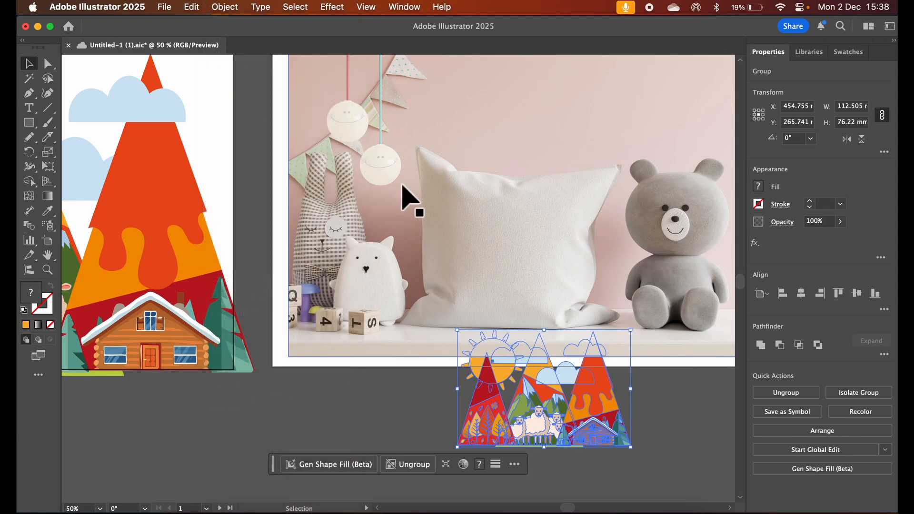
pyautogui.click(233, 7)
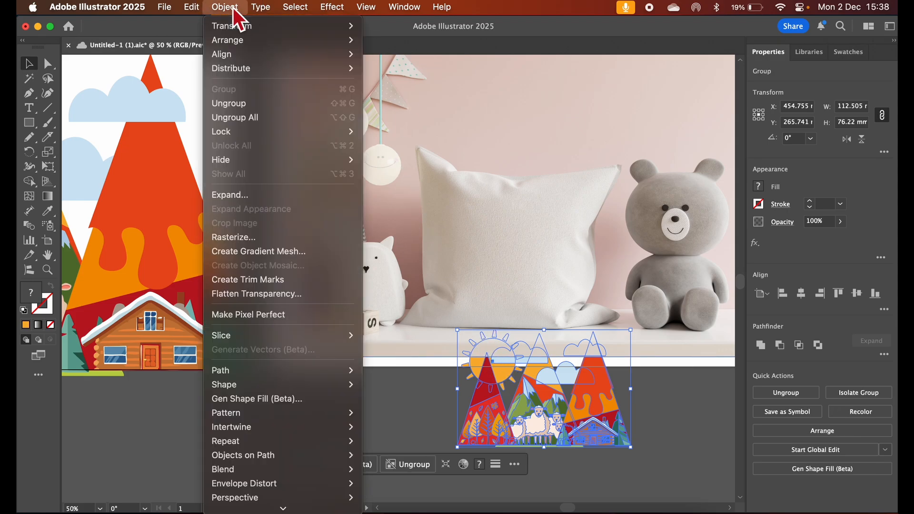
pyautogui.moveTo(289, 40)
pyautogui.click(381, 42)
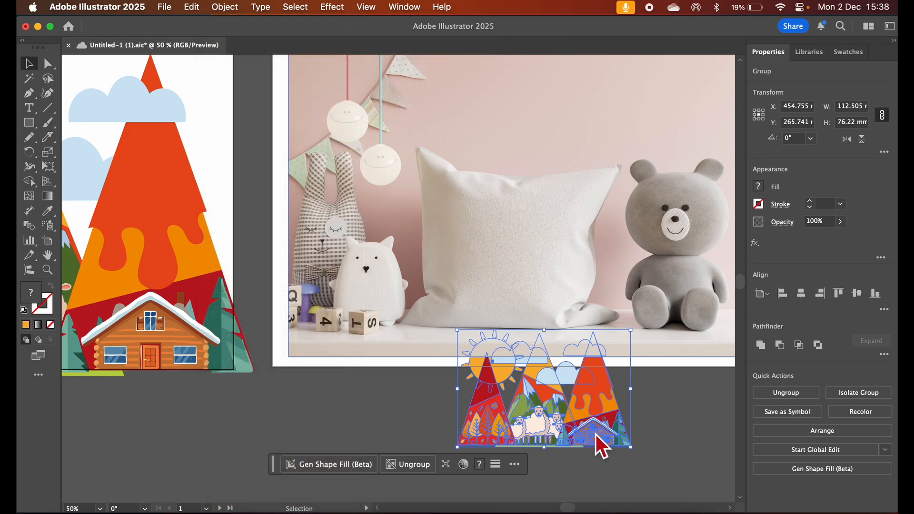
# Move the landscape group onto the pillow and create a mockup from it together with the photo
pyautogui.moveTo(548, 405); pyautogui.dragTo(513, 269)
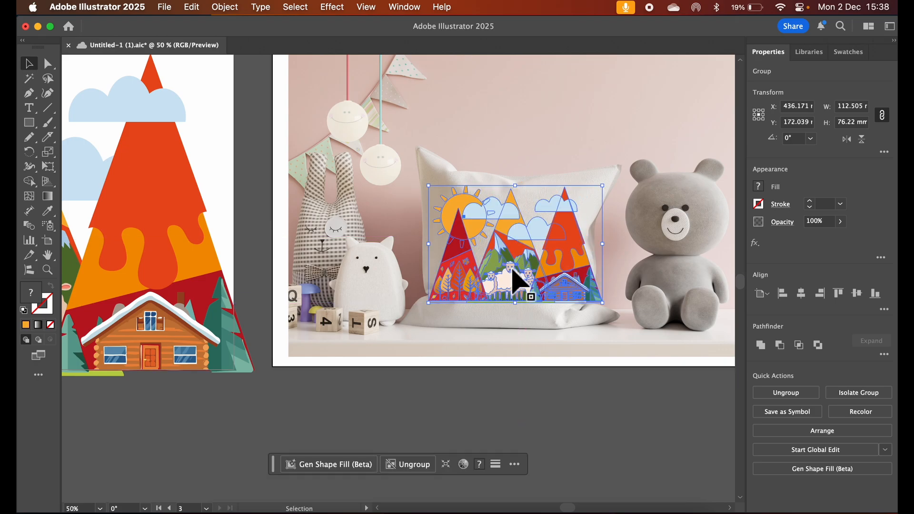
pyautogui.moveTo(536, 397); pyautogui.dragTo(504, 236)
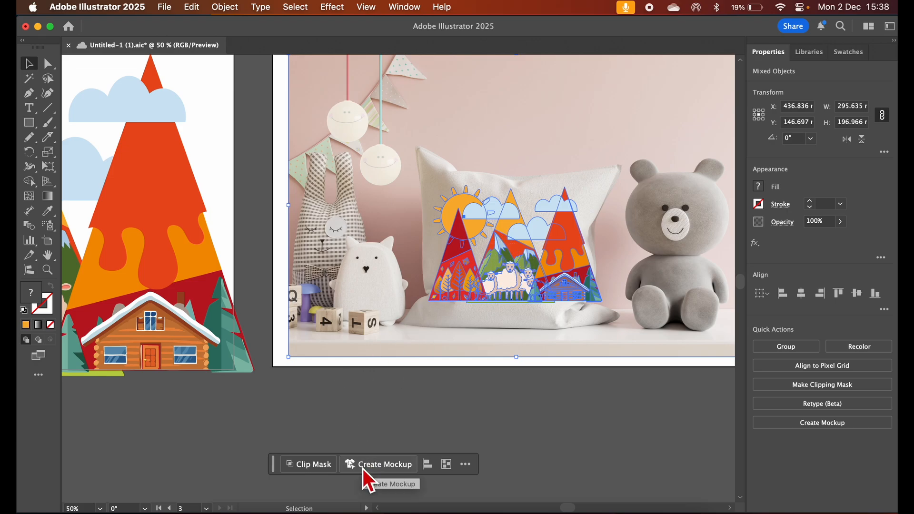
pyautogui.click(405, 8)
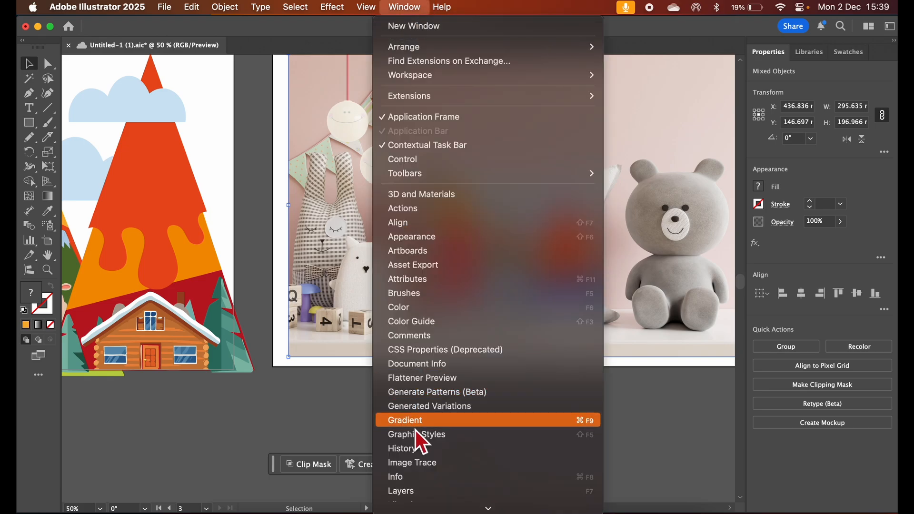
pyautogui.scroll(-5, 424, 428)
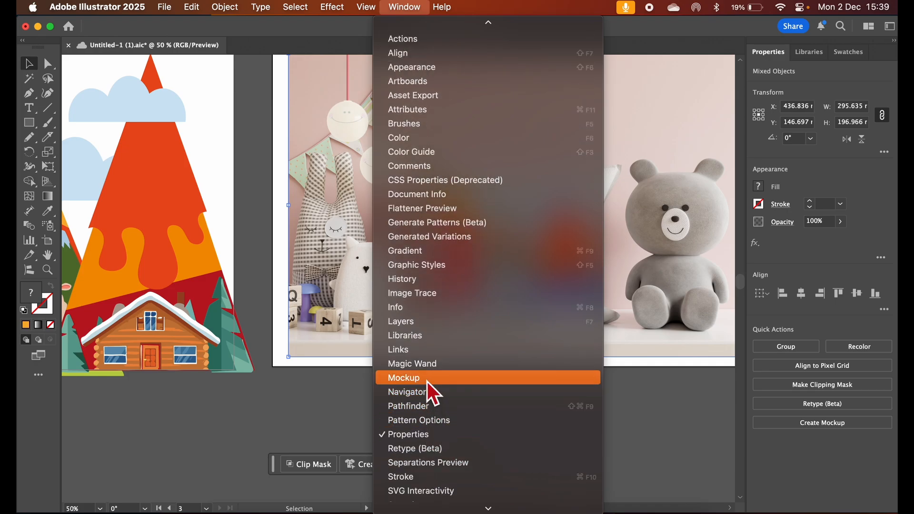
pyautogui.click(241, 426)
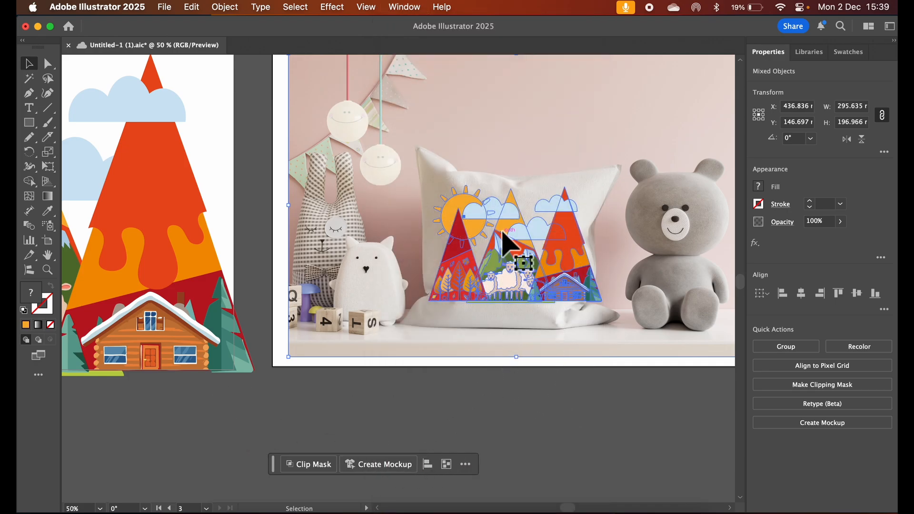
pyautogui.click(373, 469)
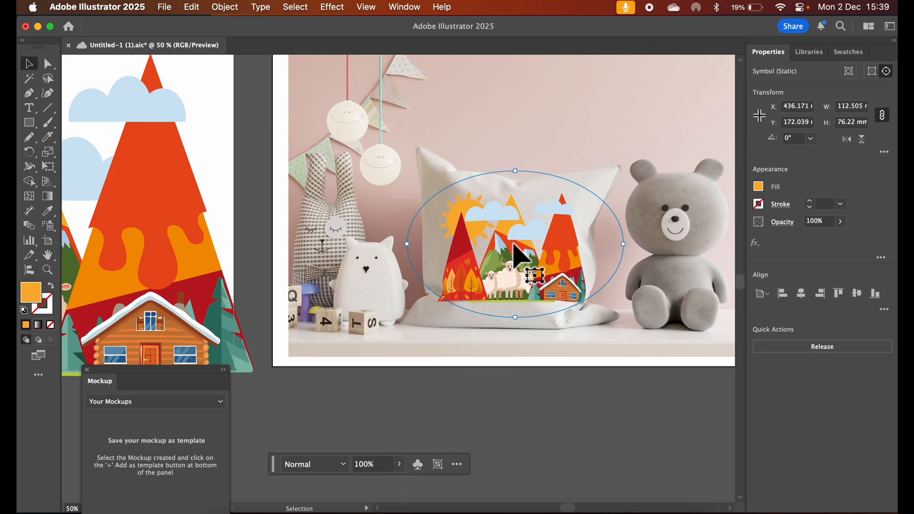
# Try the mockup artwork on the teddy bear's head, return it to the pillow and save the document
pyautogui.moveTo(513, 243); pyautogui.dragTo(666, 233)
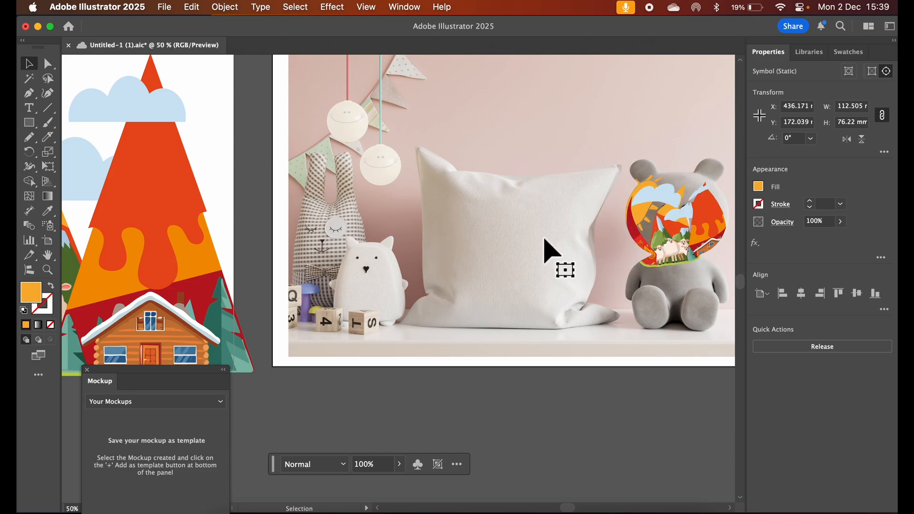
pyautogui.moveTo(544, 238); pyautogui.dragTo(502, 250)
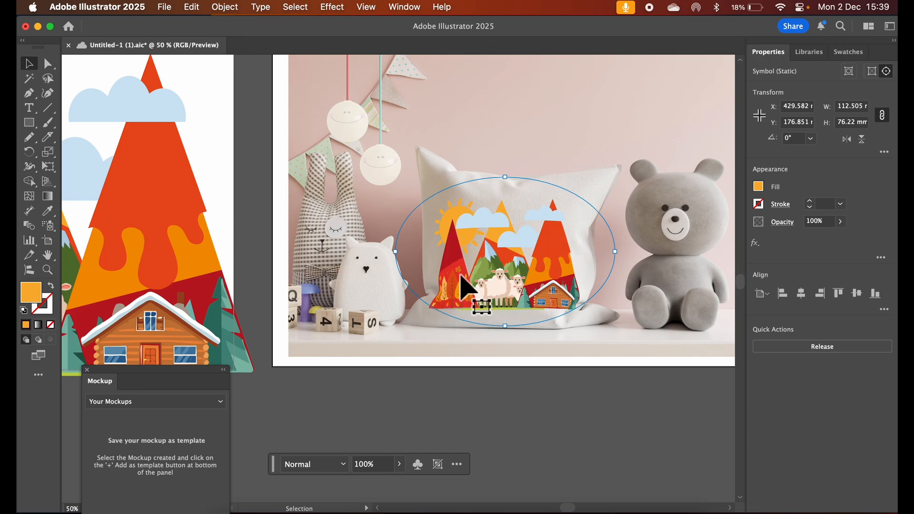
pyautogui.press('super+s')
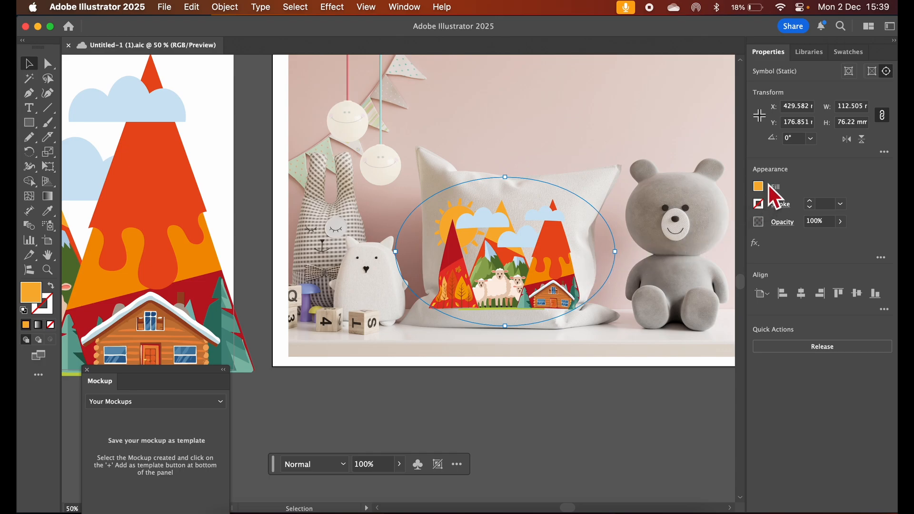
# Set the mockup artwork's blend mode to Multiply and move it slightly lower on the pillow
pyautogui.click(780, 226)
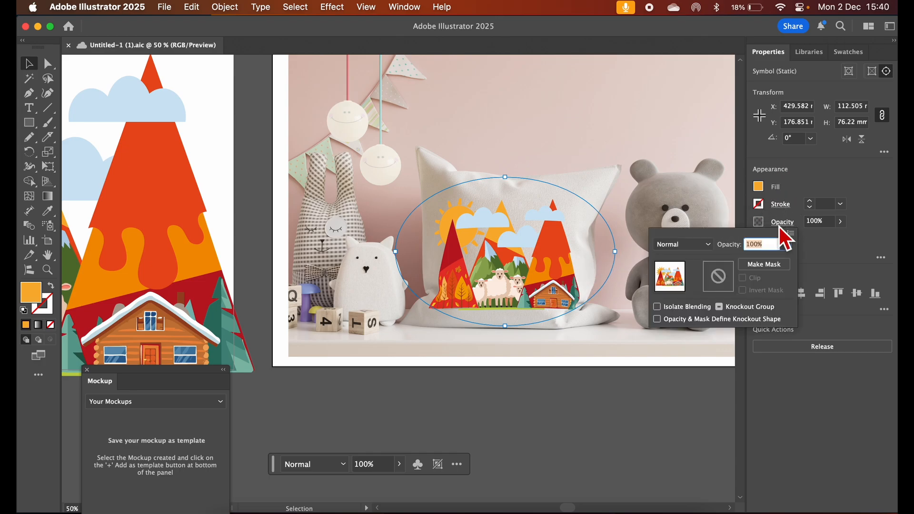
pyautogui.click(711, 246)
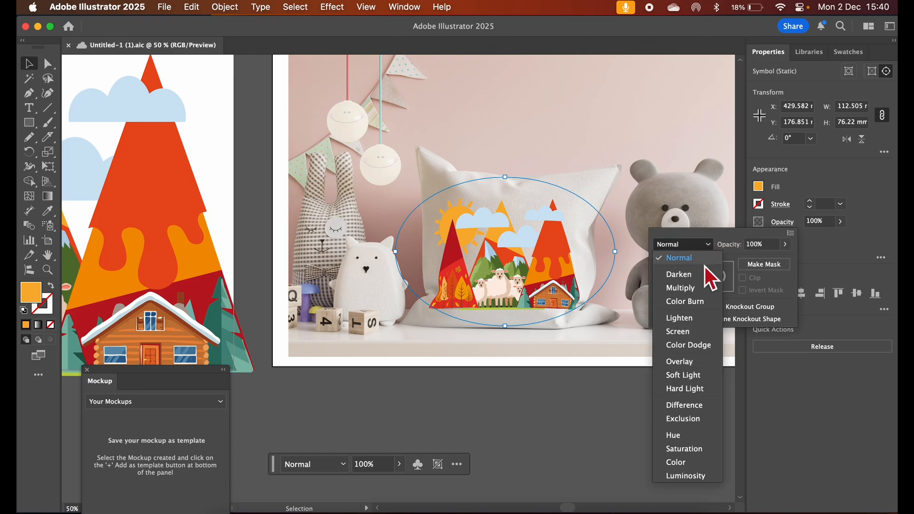
pyautogui.click(696, 289)
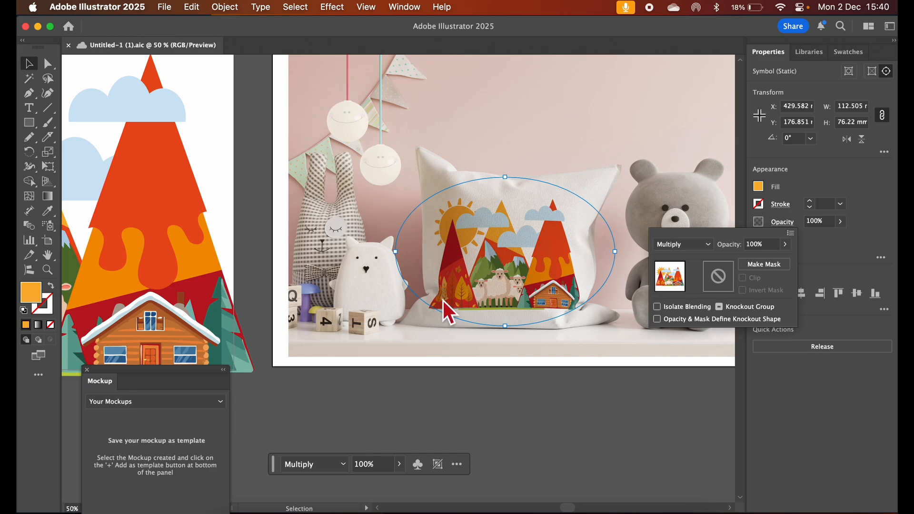
pyautogui.click(542, 278)
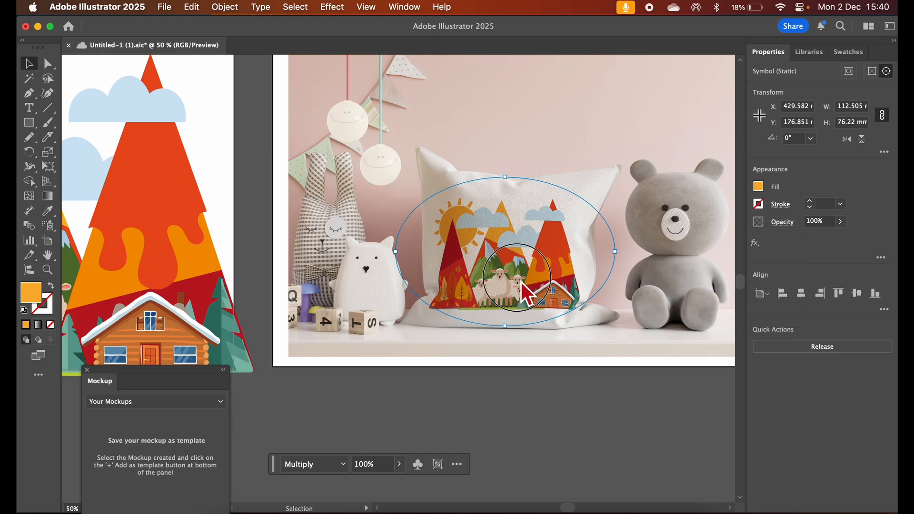
pyautogui.moveTo(533, 253)
pyautogui.mouseDown()
pyautogui.moveTo(501, 270)
pyautogui.moveTo(610, 255)
pyautogui.moveTo(542, 265)
pyautogui.moveTo(537, 256)
pyautogui.moveTo(531, 269)
pyautogui.mouseUp()
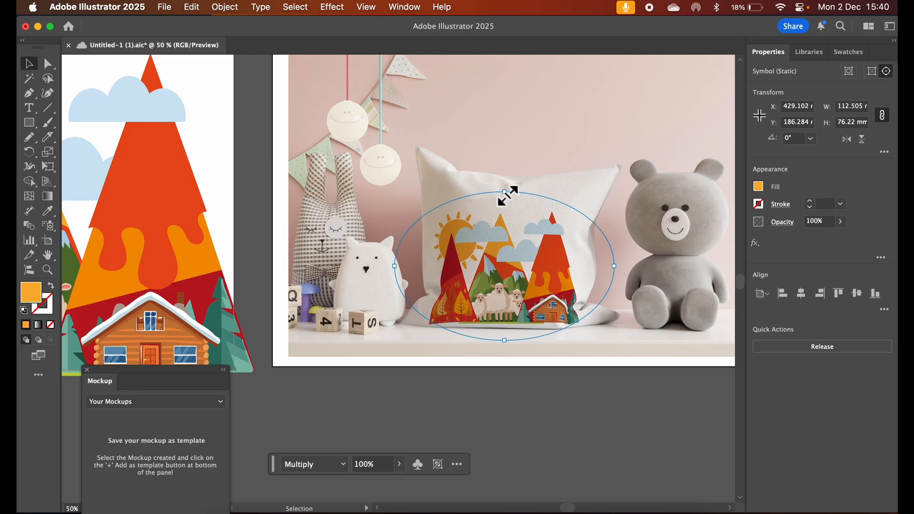
# Enlarge the mockup artwork on the pillow to about 180 × 122 mm and shift it slightly toward the teddy bear
pyautogui.moveTo(506, 194); pyautogui.dragTo(529, 175)
pyautogui.moveTo(530, 175); pyautogui.dragTo(536, 184)
pyautogui.moveTo(518, 258); pyautogui.dragTo(526, 250)
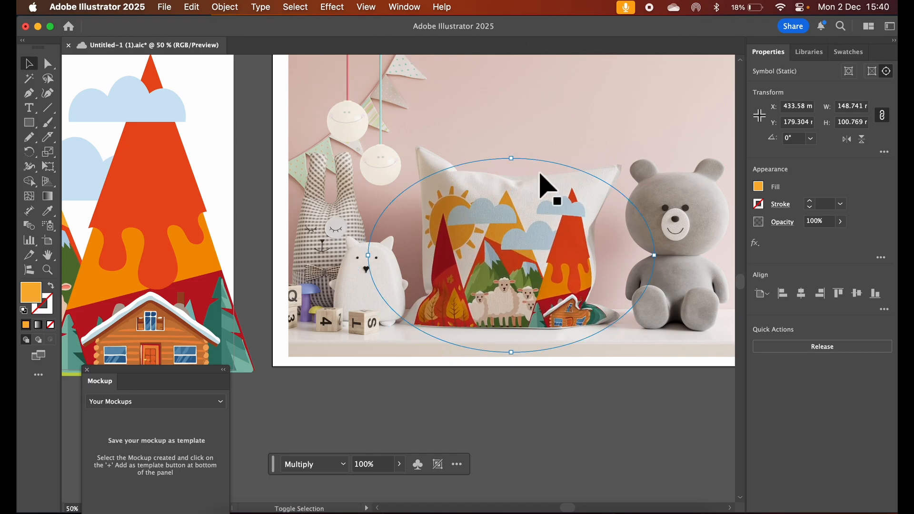
pyautogui.moveTo(515, 161); pyautogui.dragTo(530, 142)
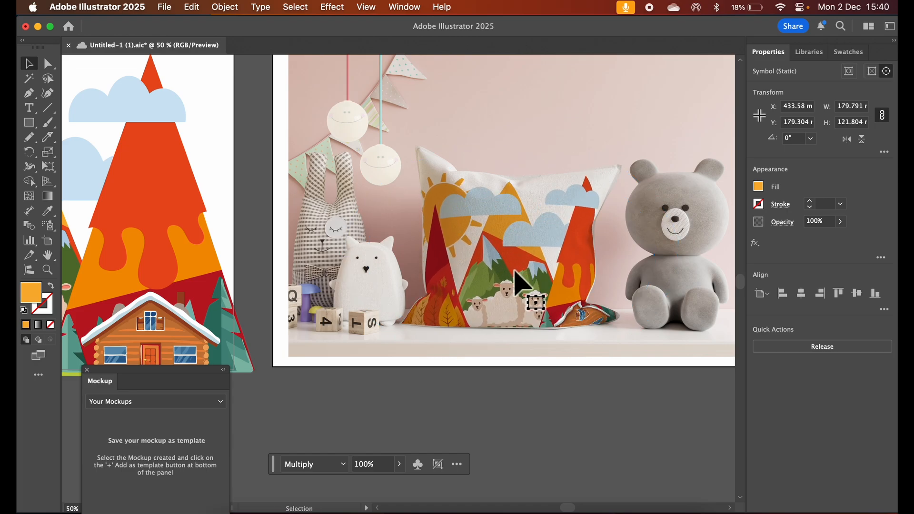
pyautogui.moveTo(518, 269); pyautogui.dragTo(559, 371)
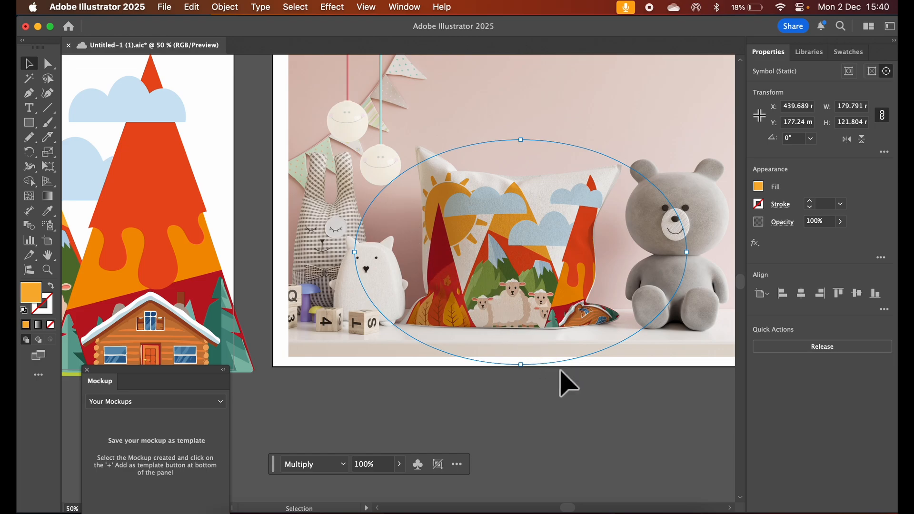
pyautogui.click(584, 422)
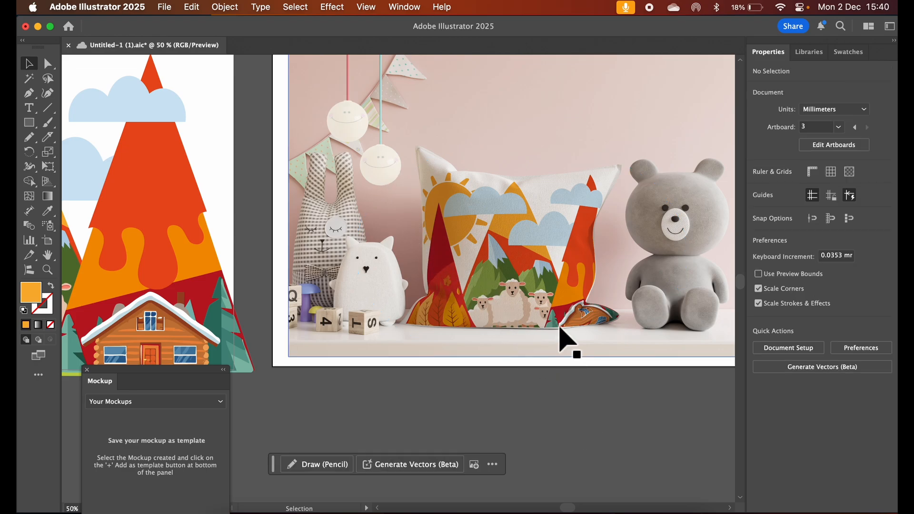
# Isolate the mockup's contents, nudge the artwork slightly up and away from the teddy bear, and exit isolation
pyautogui.click(546, 296)
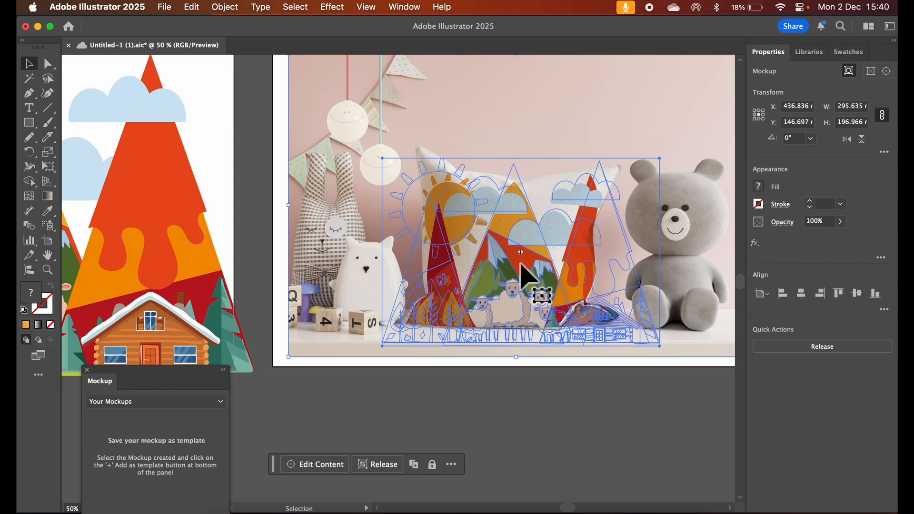
pyautogui.doubleClick(521, 265)
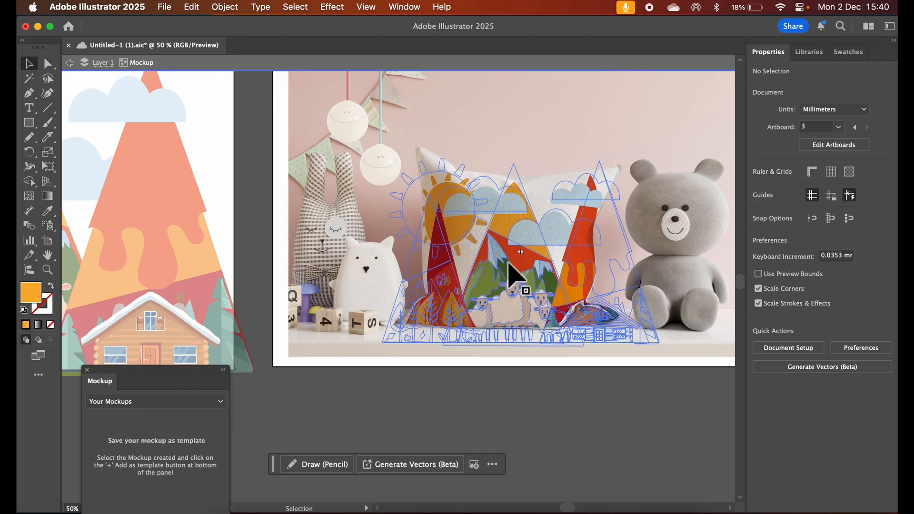
pyautogui.click(513, 265)
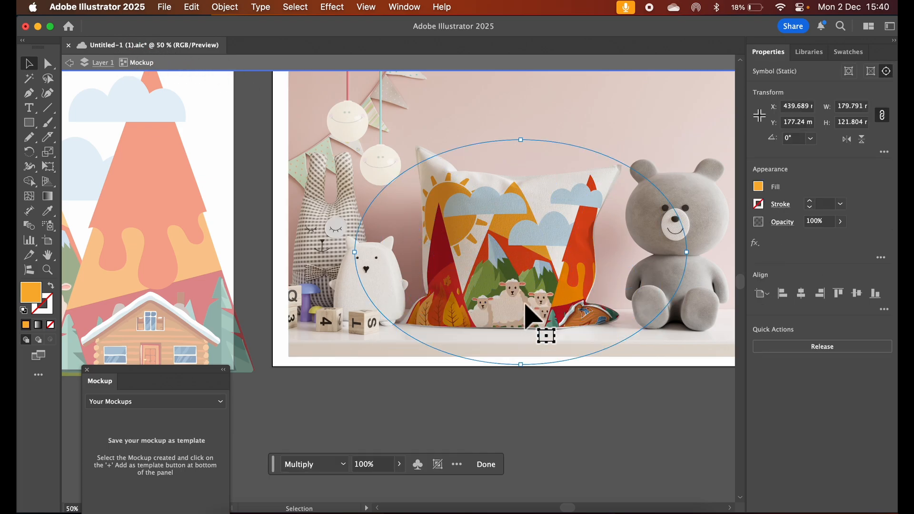
pyautogui.moveTo(510, 271)
pyautogui.mouseDown()
pyautogui.moveTo(496, 265)
pyautogui.moveTo(504, 260)
pyautogui.moveTo(496, 264)
pyautogui.mouseUp()
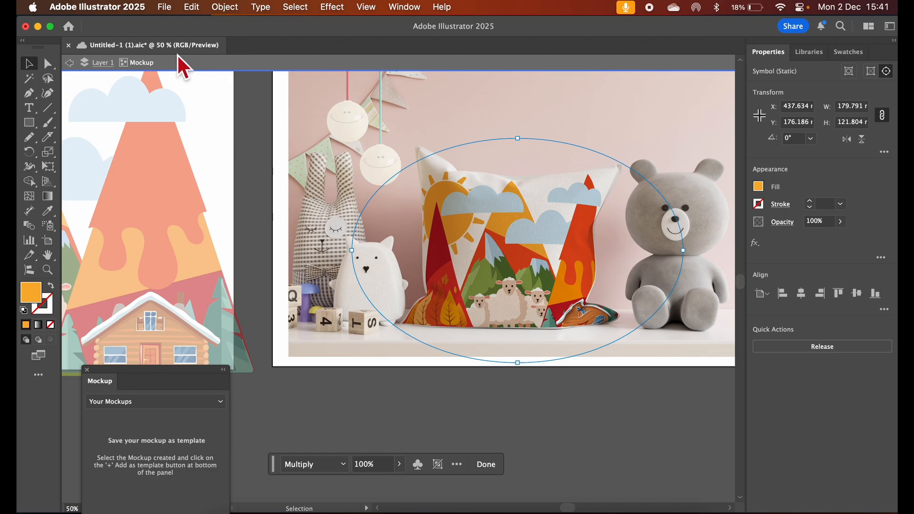
pyautogui.click(69, 63)
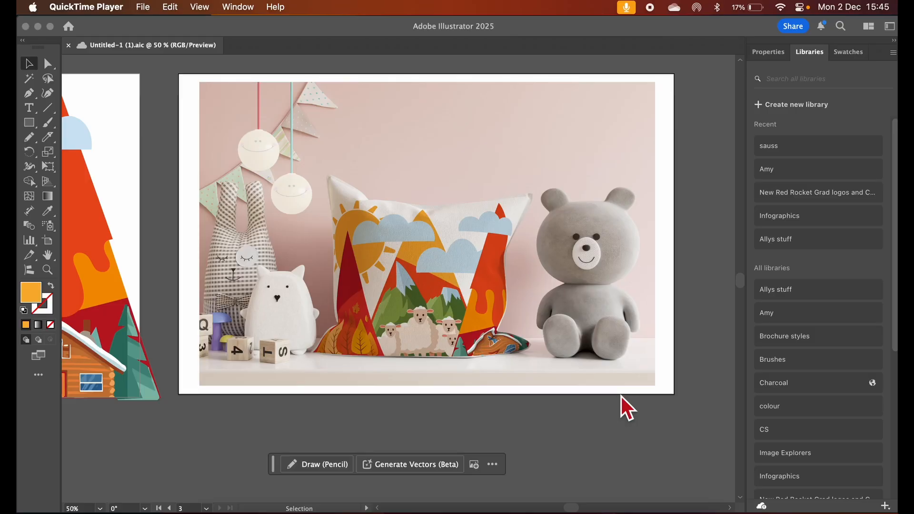
# Draw a new landscape-format artboard beside the pillow mockup, about the same height as the mockup's artboard
pyautogui.hscroll(15, 622, 396)
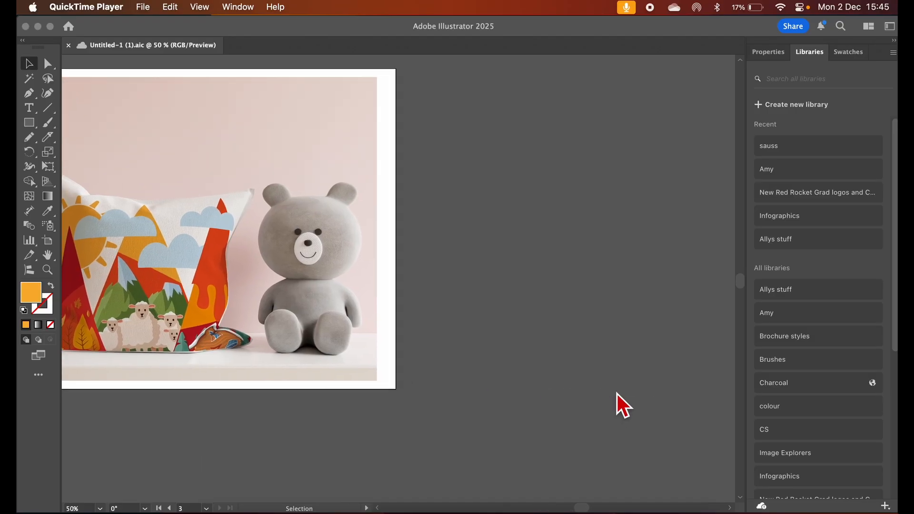
pyautogui.hscroll(-1, 617, 393)
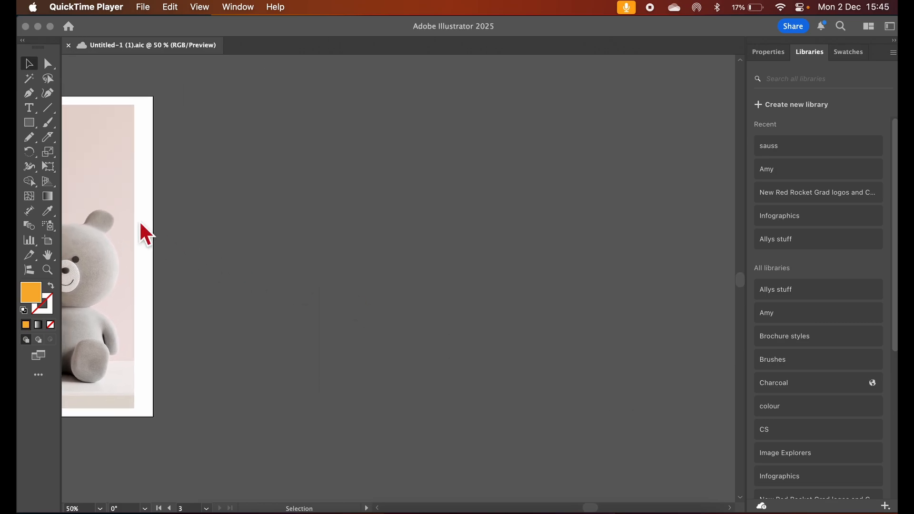
pyautogui.click(50, 245)
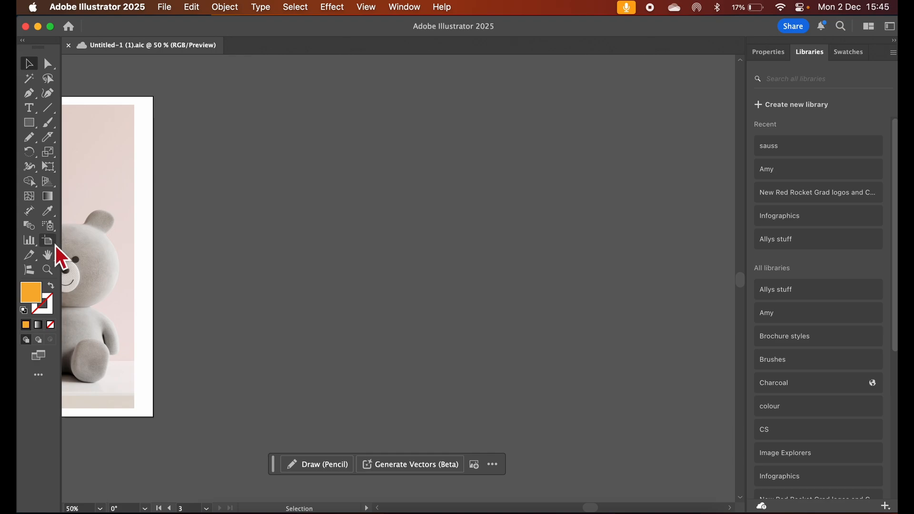
pyautogui.click(49, 242)
pyautogui.moveTo(189, 99); pyautogui.dragTo(644, 417)
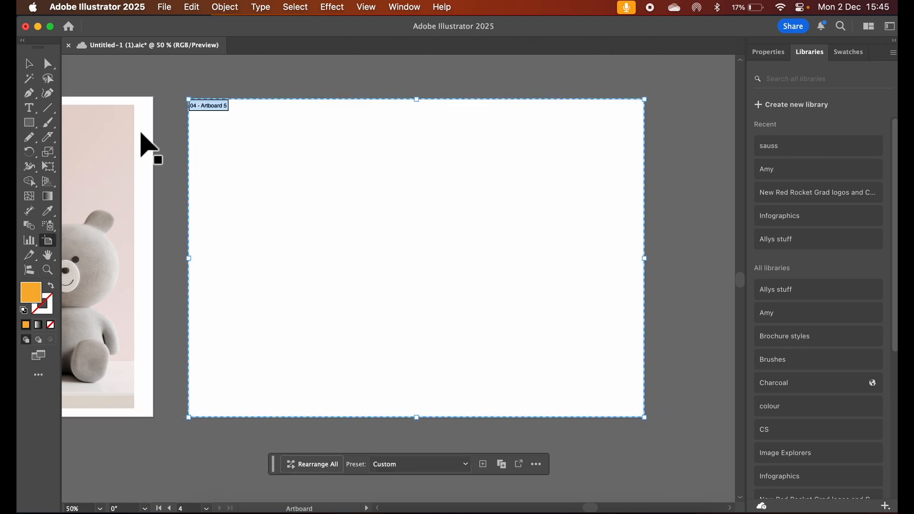
pyautogui.click(28, 63)
# Place the bedroom photo AdobeStock_211013707.jpeg on the new artboard, scaled to fill most of it
pyautogui.click(165, 7)
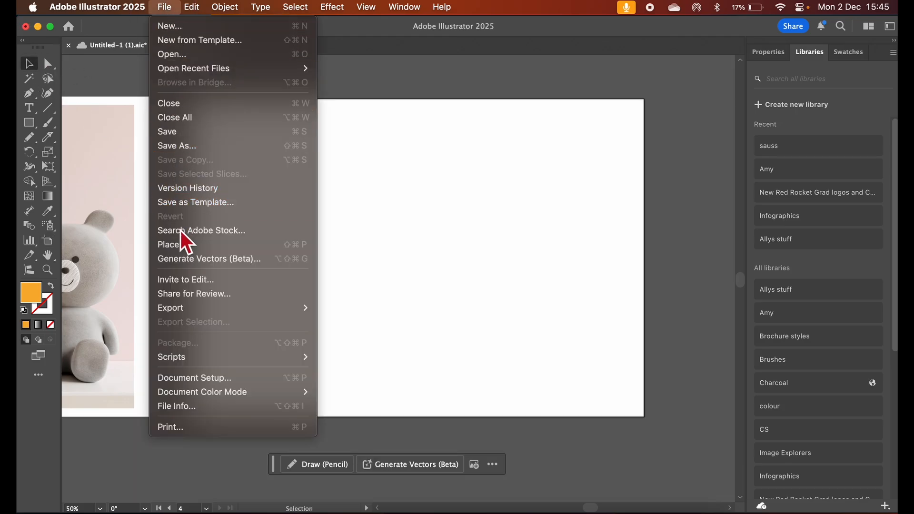
pyautogui.click(181, 246)
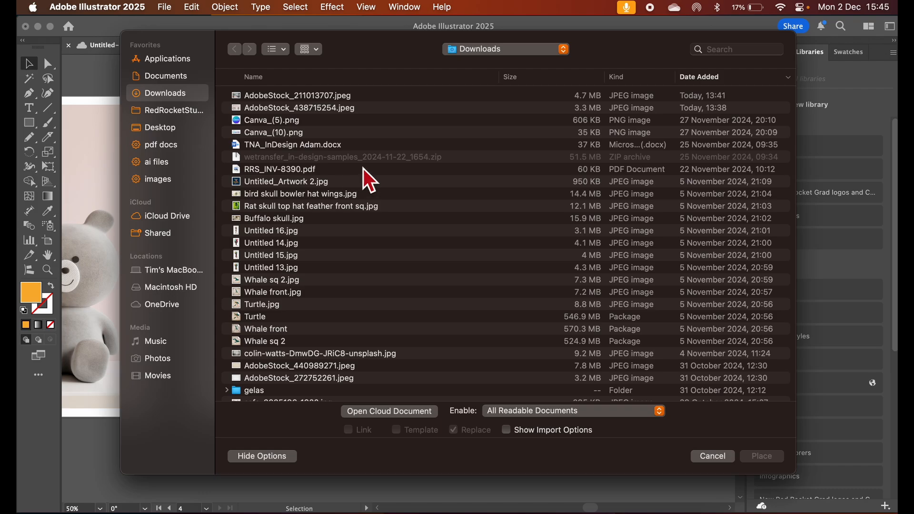
pyautogui.click(253, 95)
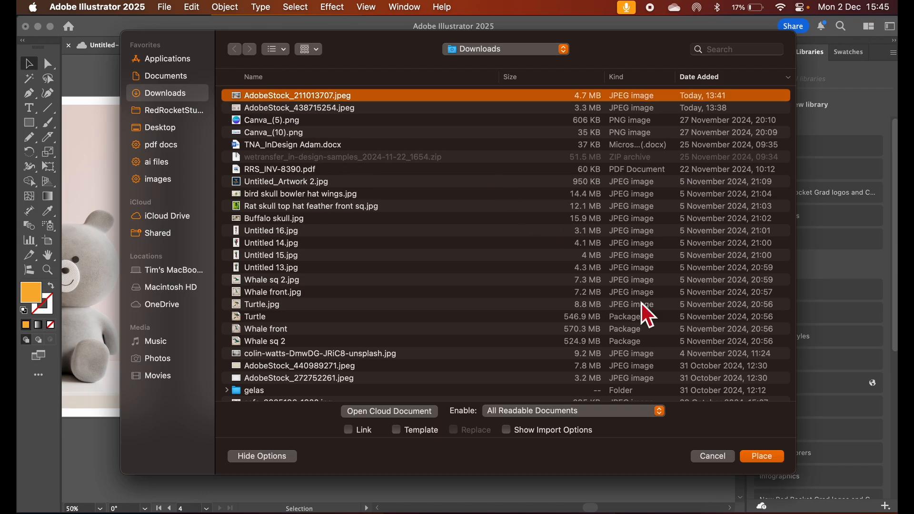
pyautogui.click(759, 454)
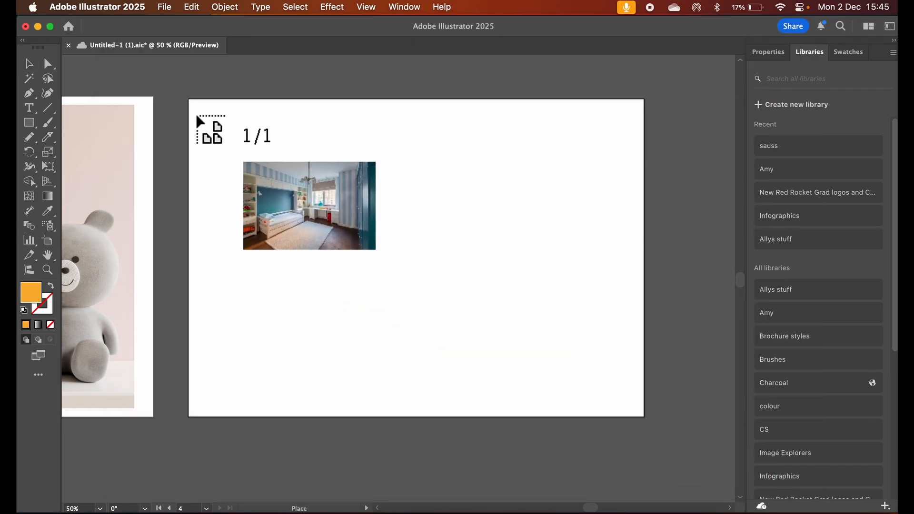
pyautogui.moveTo(197, 104)
pyautogui.mouseDown()
pyautogui.moveTo(528, 307)
pyautogui.moveTo(647, 398)
pyautogui.mouseUp()
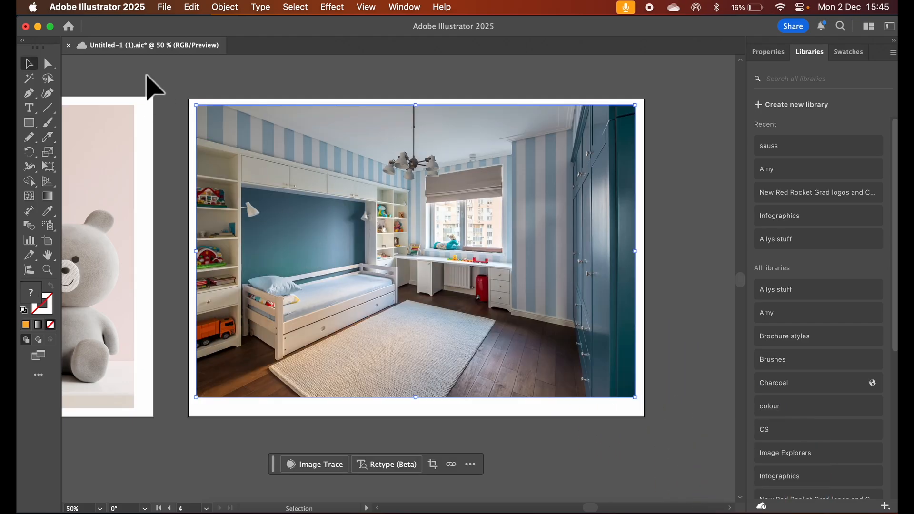
# Duplicate the complete original landscape artwork into the empty area below the pillow artboard and group the copy
pyautogui.hscroll(-10, 147, 76)
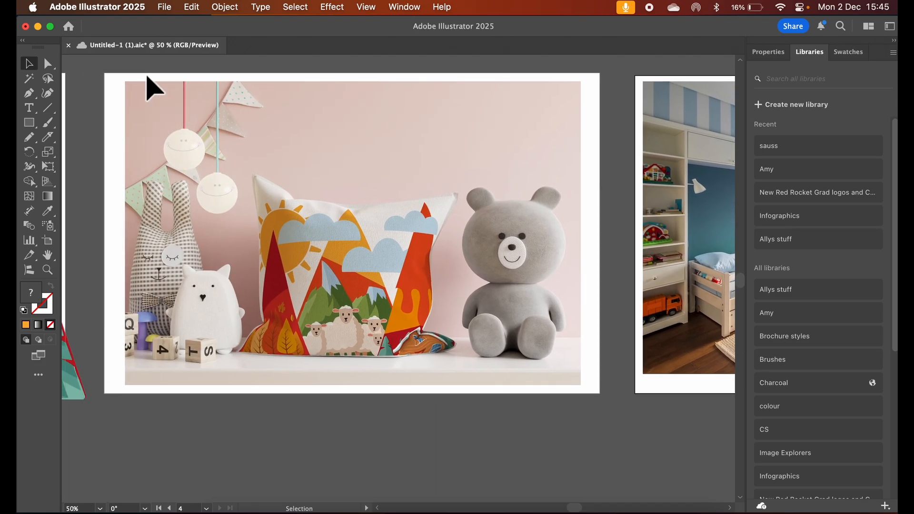
pyautogui.hscroll(-9, 147, 78)
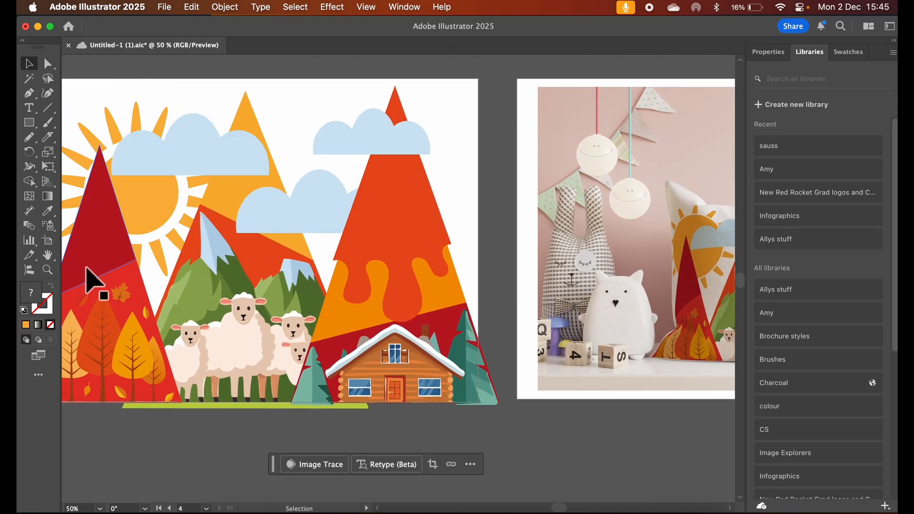
pyautogui.hscroll(10, 412, 231)
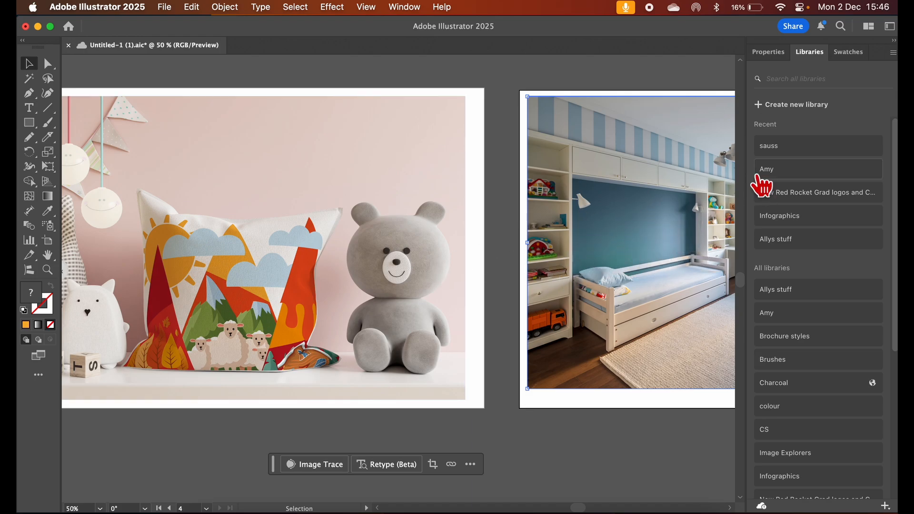
pyautogui.press('super+minus')
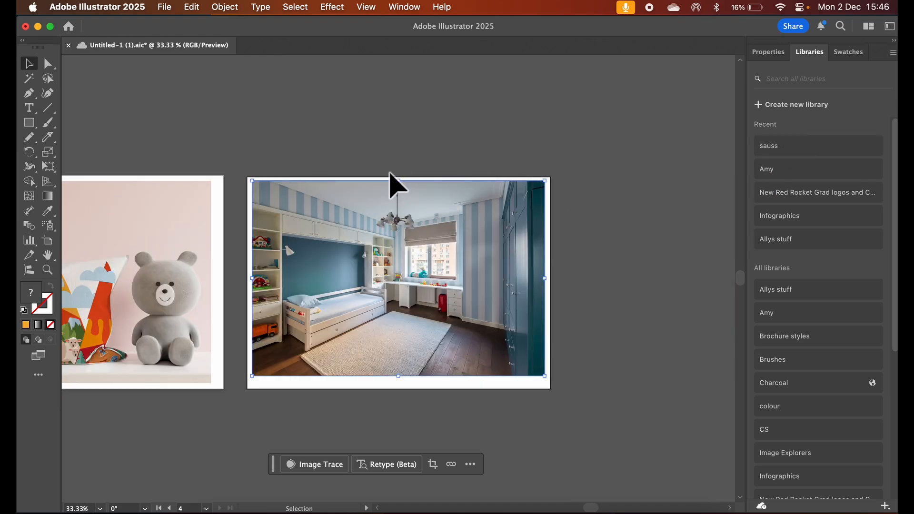
pyautogui.hscroll(-5, 395, 186)
pyautogui.hscroll(-10, 398, 186)
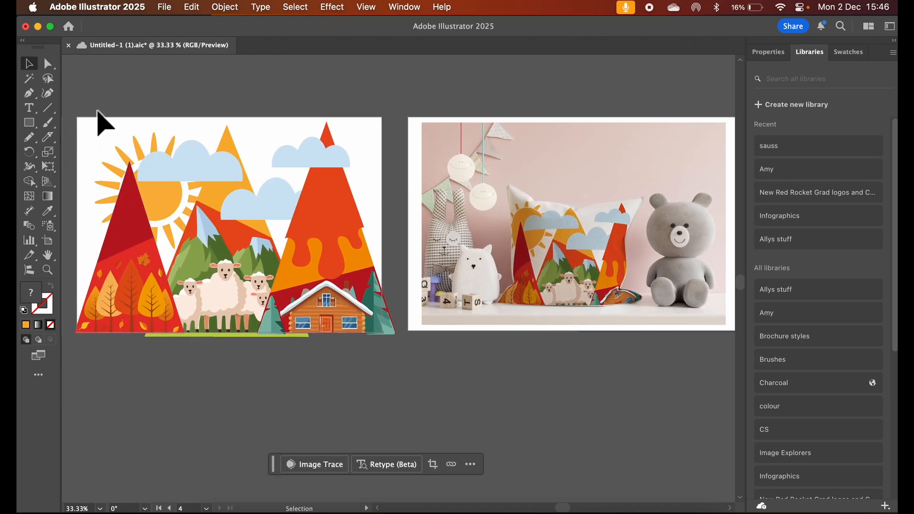
pyautogui.moveTo(98, 110)
pyautogui.mouseDown()
pyautogui.moveTo(373, 310)
pyautogui.moveTo(380, 347)
pyautogui.mouseUp()
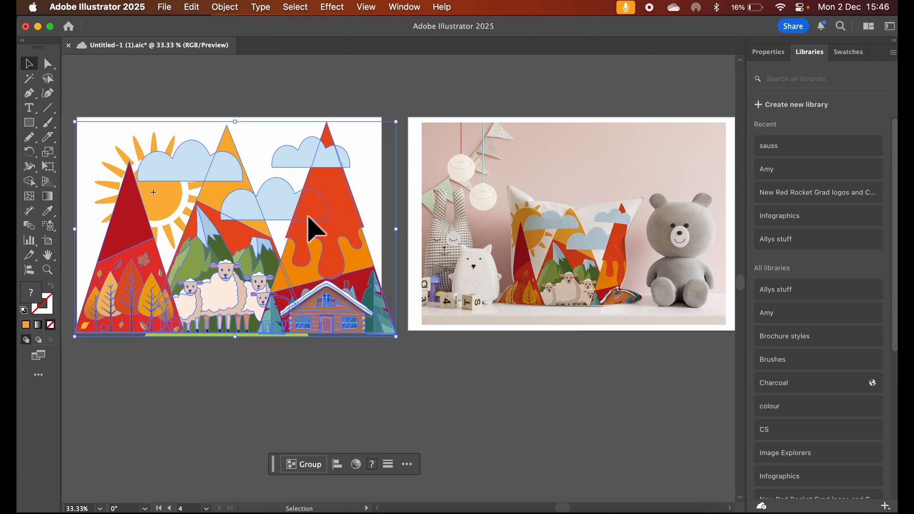
pyautogui.moveTo(309, 219); pyautogui.dragTo(663, 431)
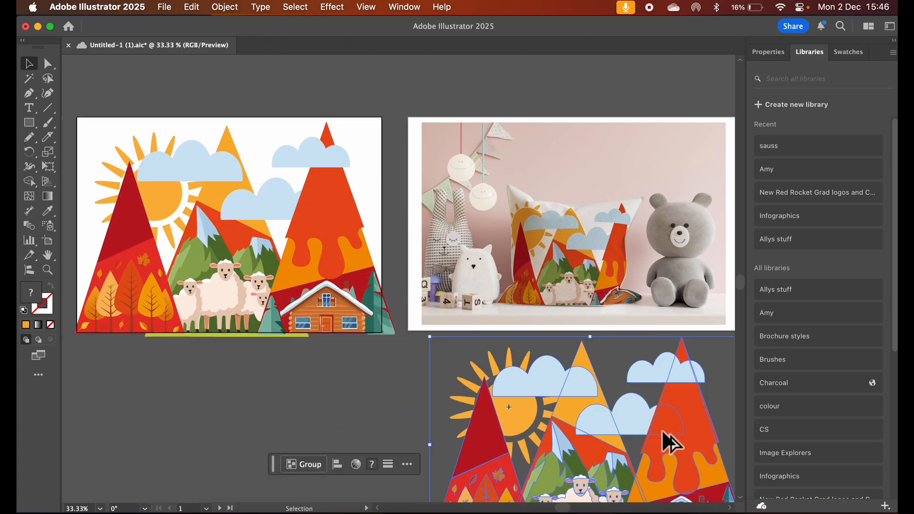
pyautogui.click(304, 464)
# Scale the grouped landscape copy down to about a third of its size and move it onto the bedroom photo's blue wall
pyautogui.hscroll(15, 443, 408)
pyautogui.scroll(-5, 442, 408)
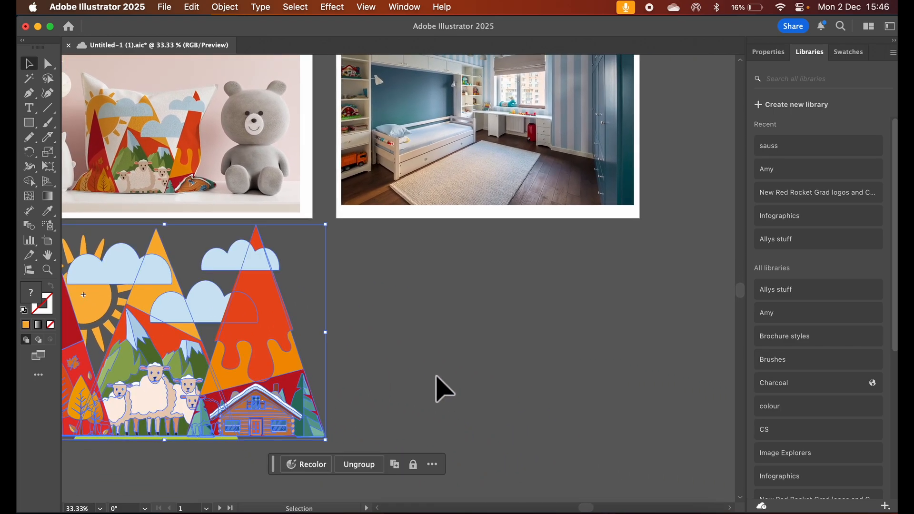
pyautogui.click(346, 338)
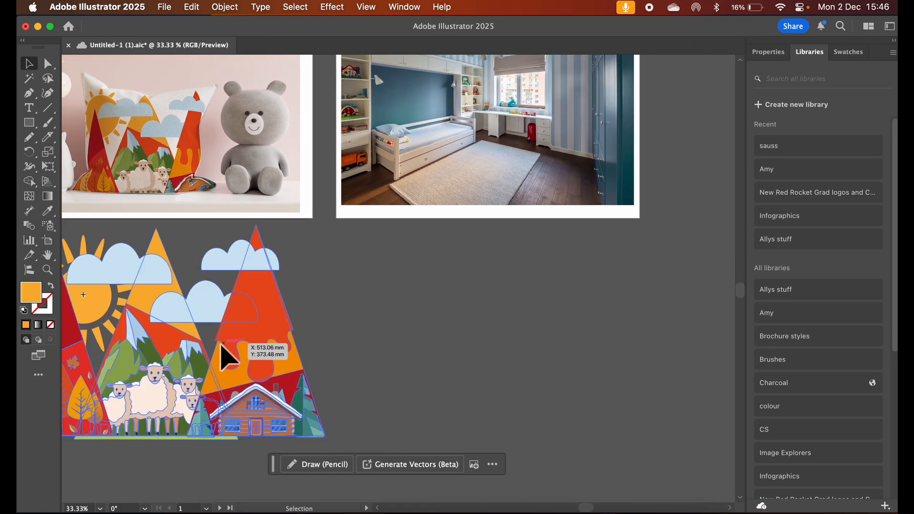
pyautogui.moveTo(224, 342); pyautogui.dragTo(516, 340)
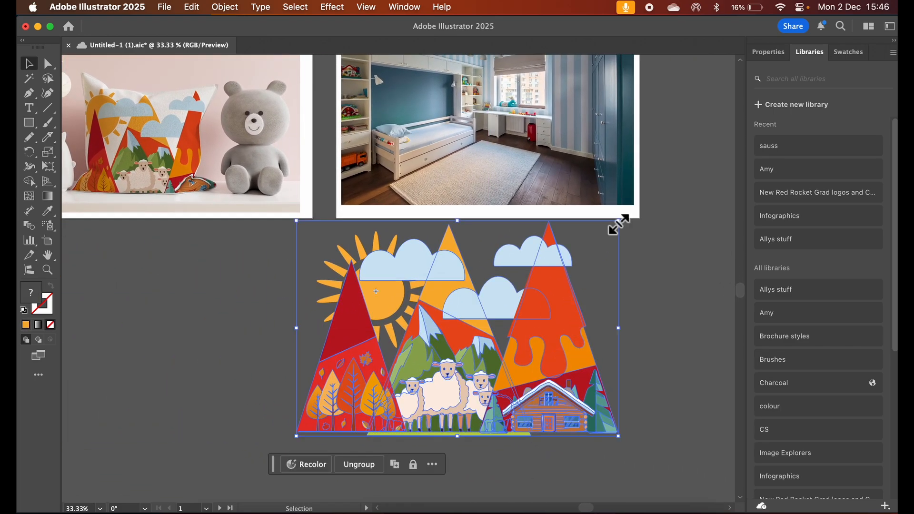
pyautogui.moveTo(619, 224); pyautogui.dragTo(409, 361)
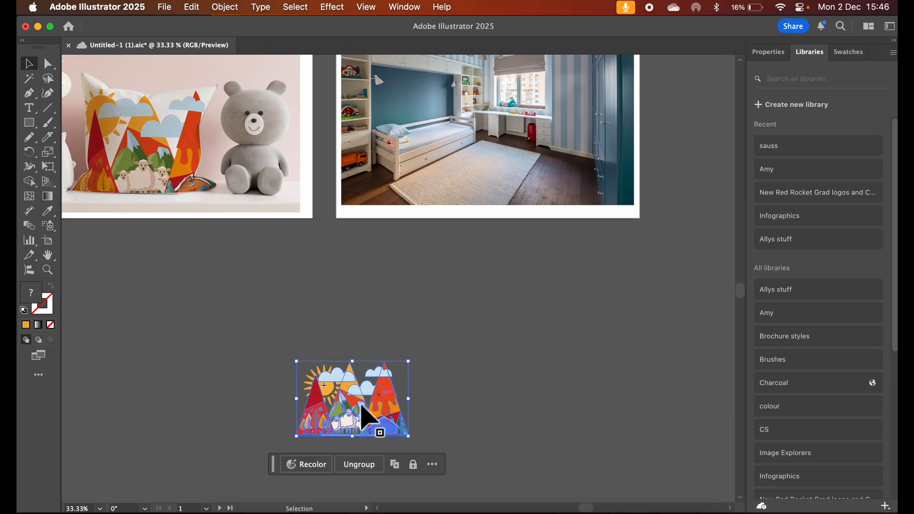
pyautogui.moveTo(347, 419); pyautogui.dragTo(425, 122)
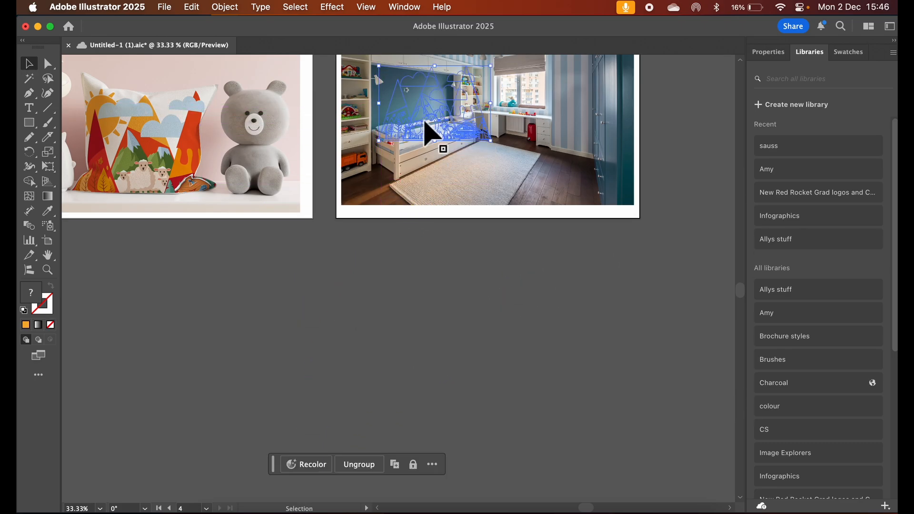
# Bring the small landscape group in front of the bedroom photo
pyautogui.scroll(2, 425, 129)
pyautogui.hscroll(-1, 425, 129)
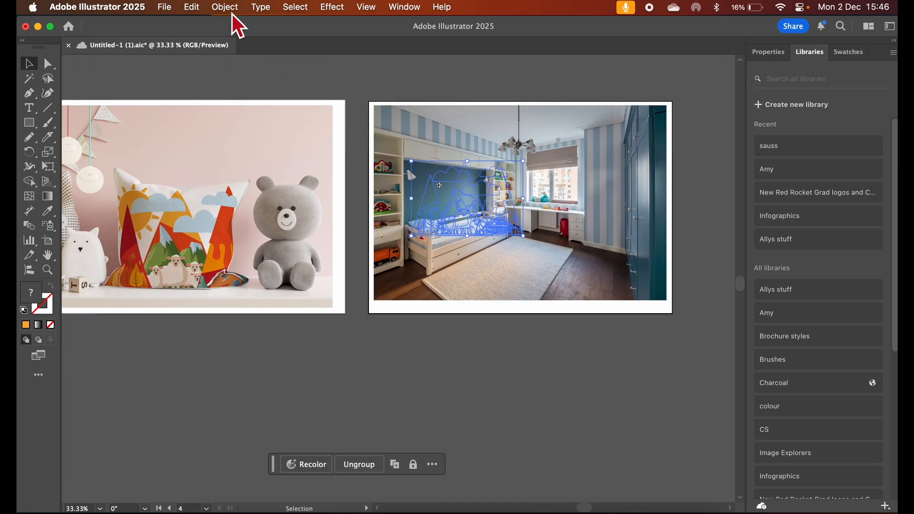
pyautogui.click(232, 14)
pyautogui.moveTo(236, 42)
pyautogui.click(394, 43)
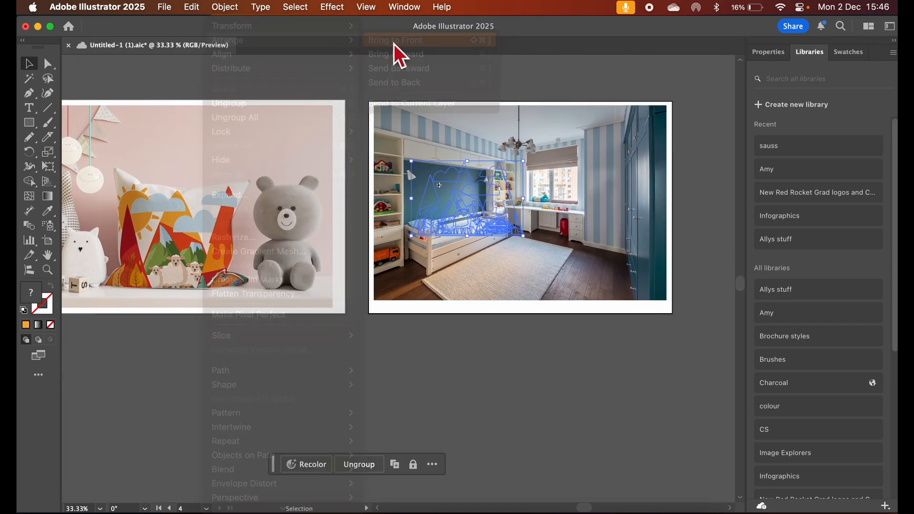
# Create a mockup from the small landscape group and the bedroom photo
pyautogui.scroll(2, 455, 224)
pyautogui.hscroll(1, 454, 224)
pyautogui.press('a')
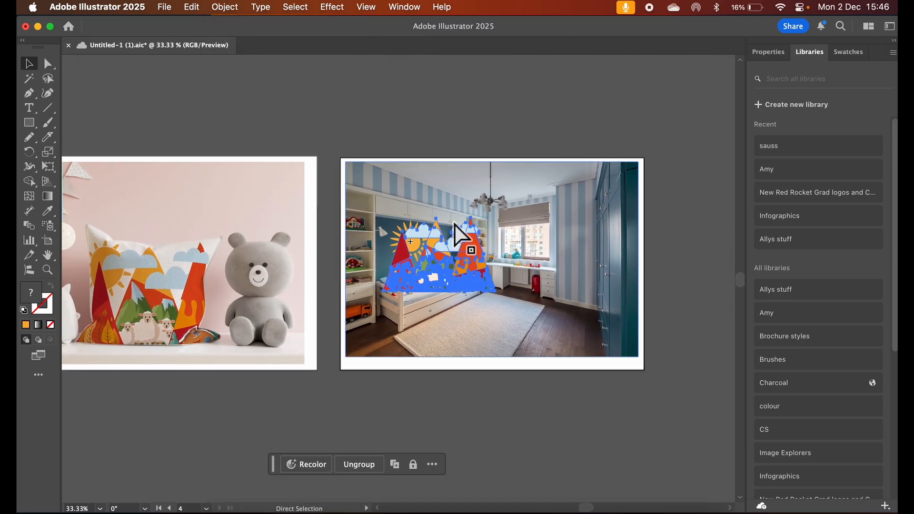
pyautogui.press('super+equal')
pyautogui.press('v')
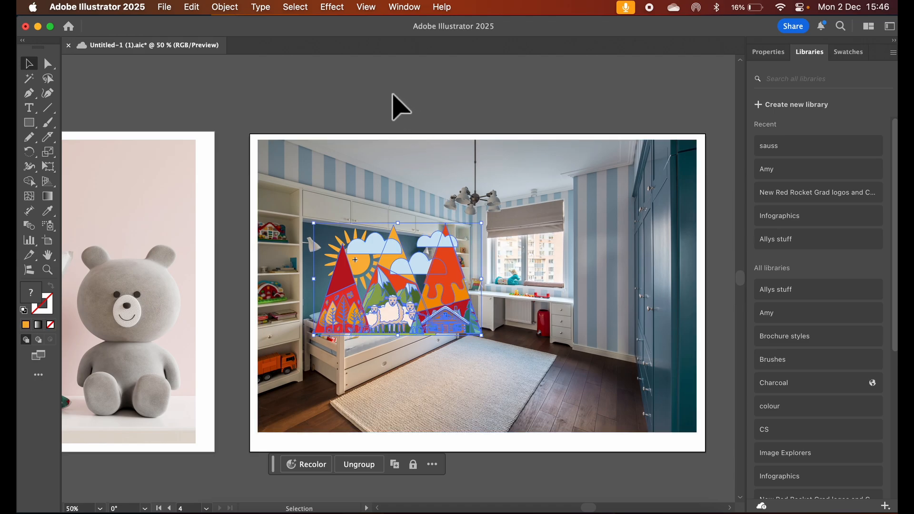
pyautogui.click(417, 367)
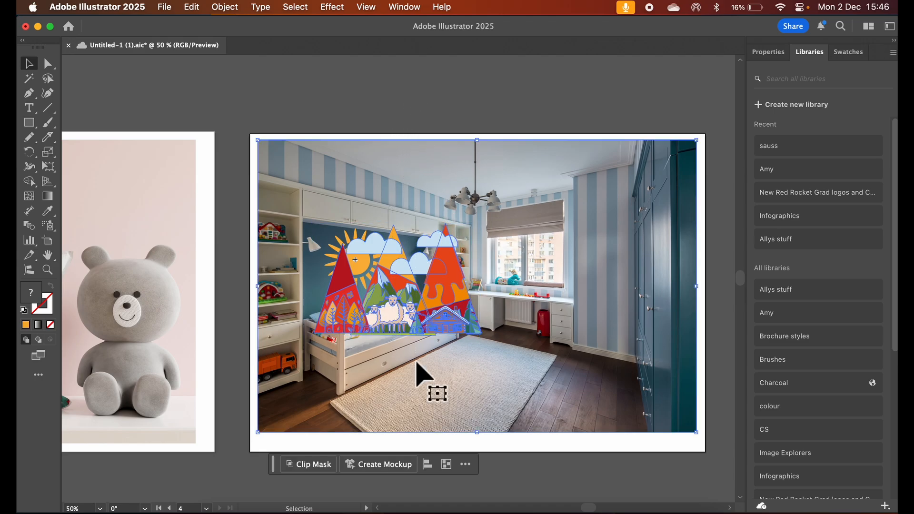
pyautogui.click(390, 470)
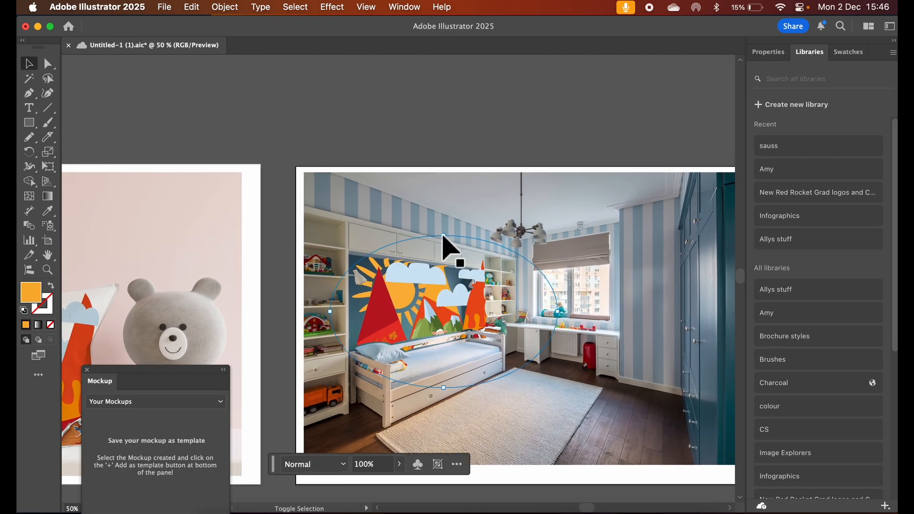
# Scale the mockup artwork down and position it on the blue wall above the bed, trying the rug and striped wall first
pyautogui.moveTo(446, 238); pyautogui.dragTo(423, 266)
pyautogui.moveTo(438, 307); pyautogui.dragTo(551, 422)
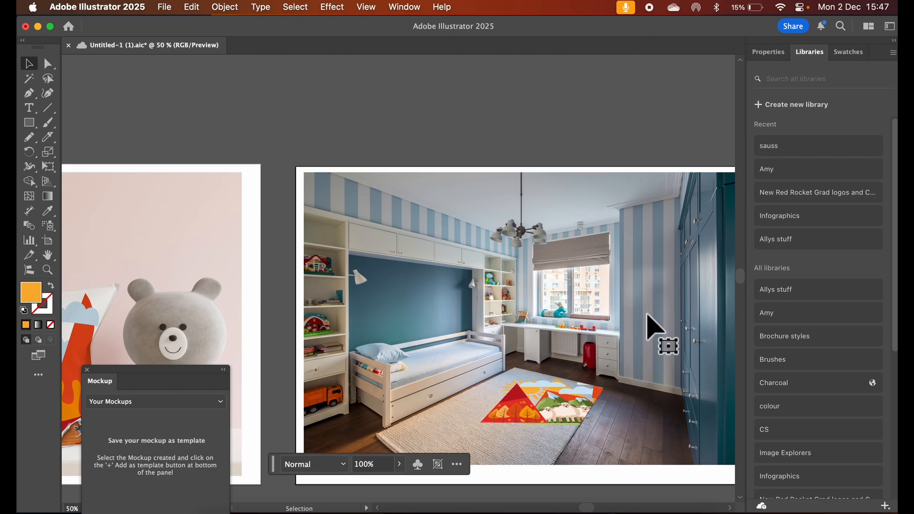
pyautogui.moveTo(653, 307); pyautogui.dragTo(419, 315)
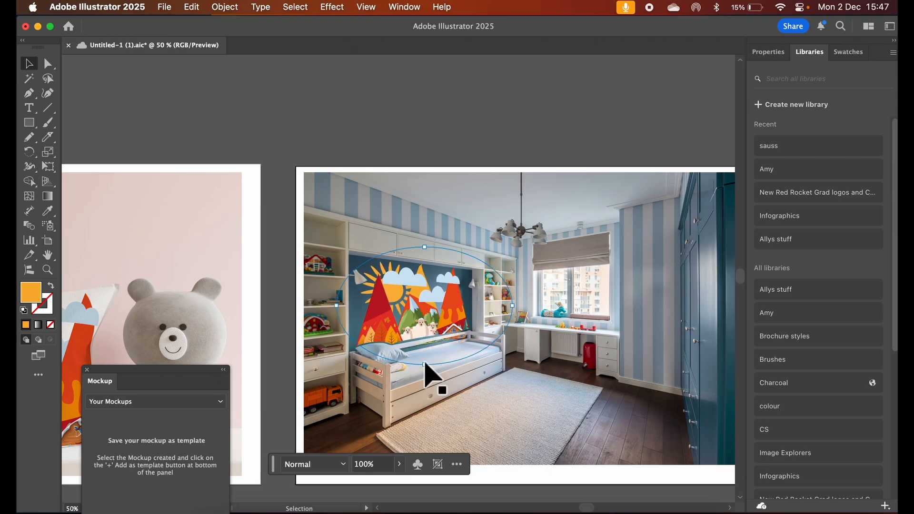
pyautogui.moveTo(425, 363); pyautogui.dragTo(426, 328)
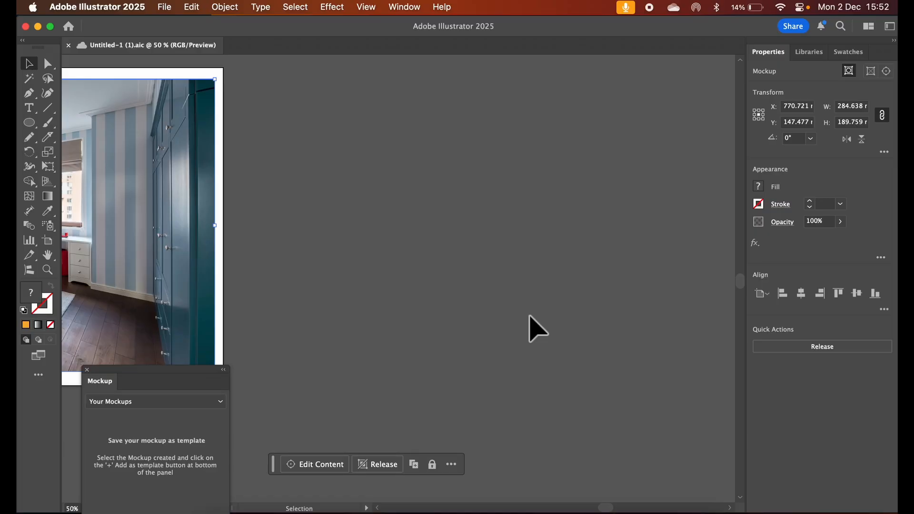
# Add an artboard about 279 by 211 mm beside the bedroom mockup and draw a circle about 28 mm wide on it
pyautogui.click(54, 243)
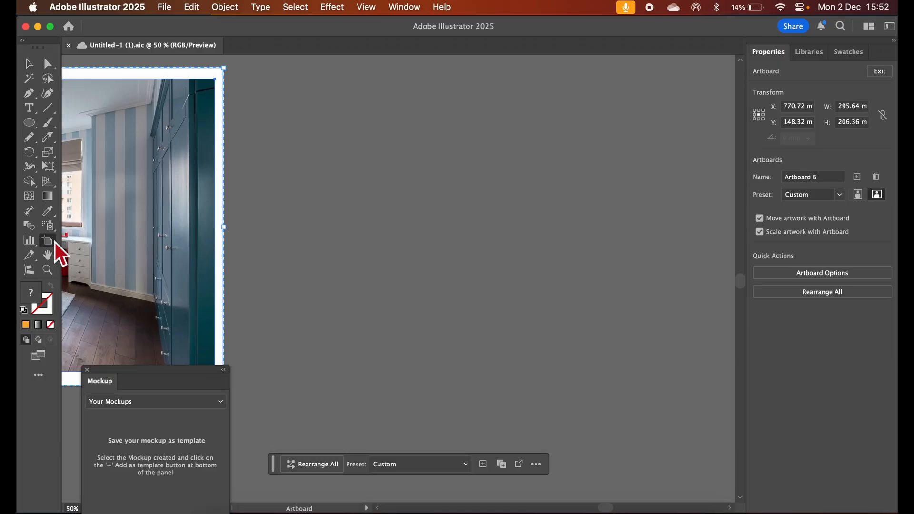
pyautogui.moveTo(252, 68); pyautogui.dragTo(682, 393)
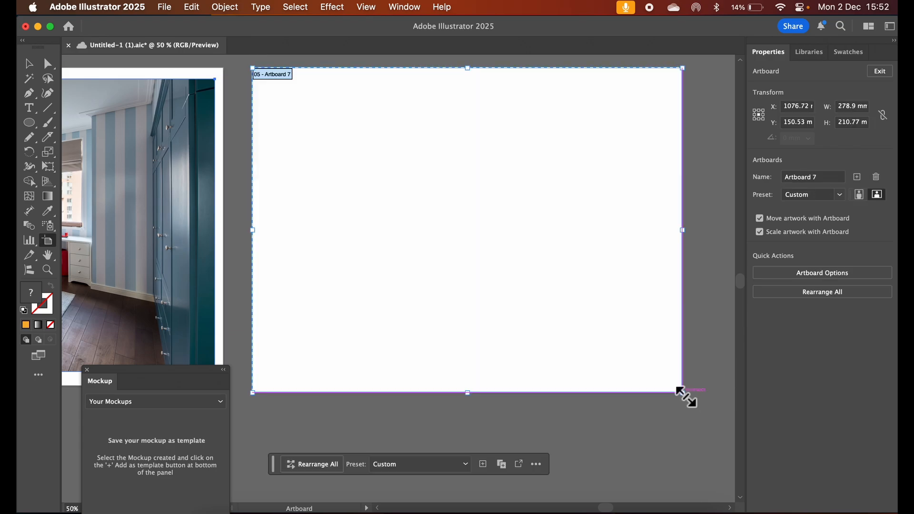
pyautogui.click(32, 123)
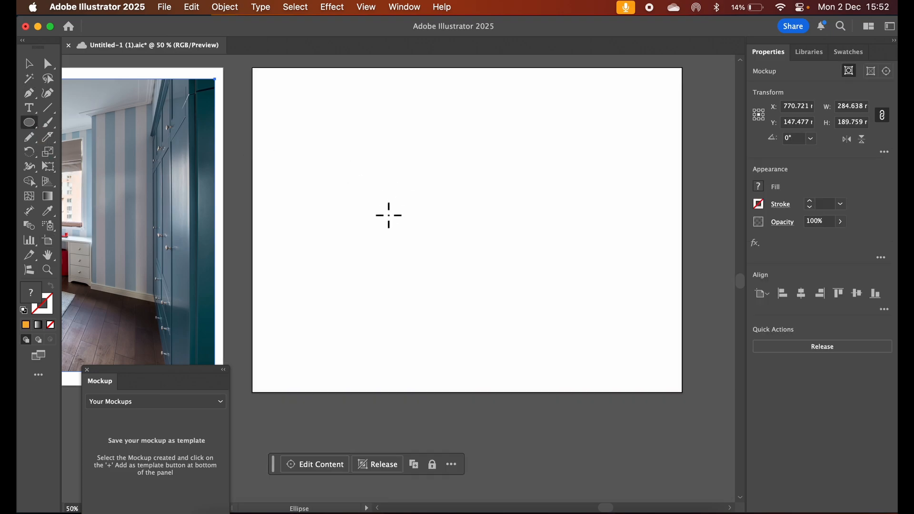
pyautogui.moveTo(384, 215); pyautogui.dragTo(427, 257)
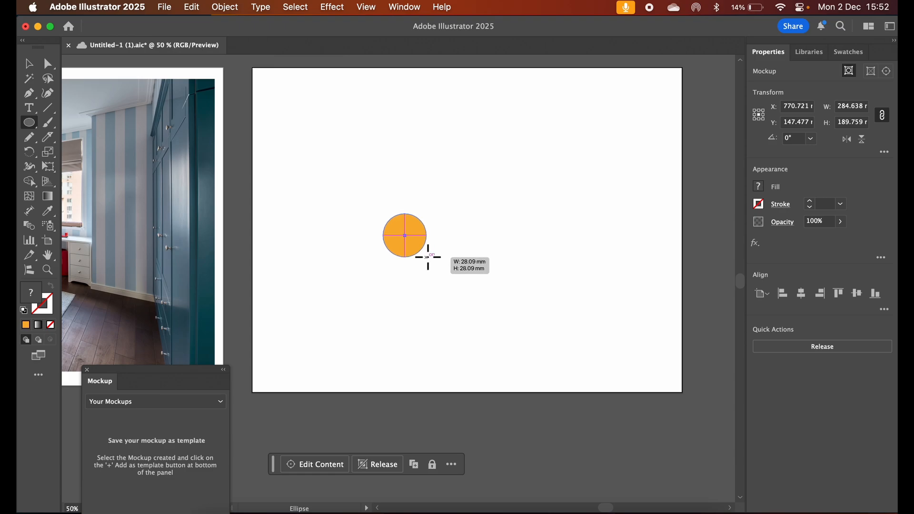
pyautogui.moveTo(428, 257); pyautogui.dragTo(427, 257)
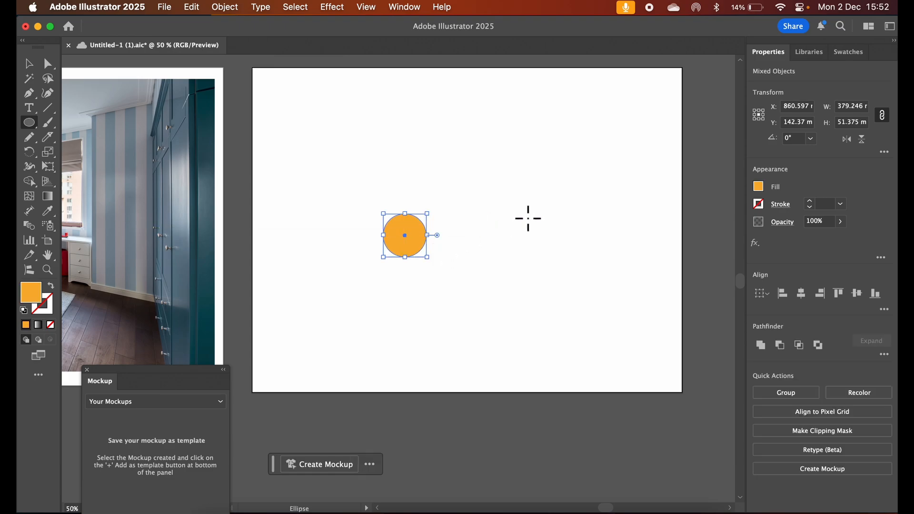
# Remove the circle's fill so that it has no color
pyautogui.click(759, 186)
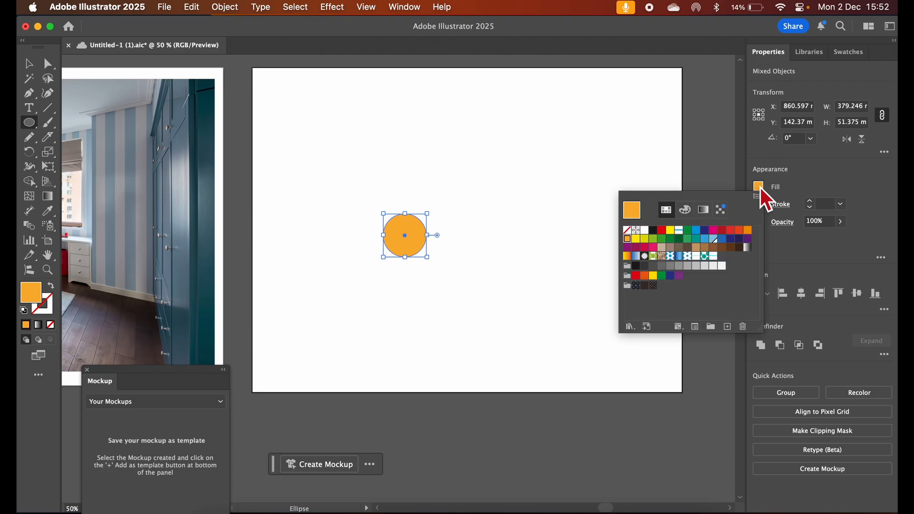
pyautogui.click(627, 230)
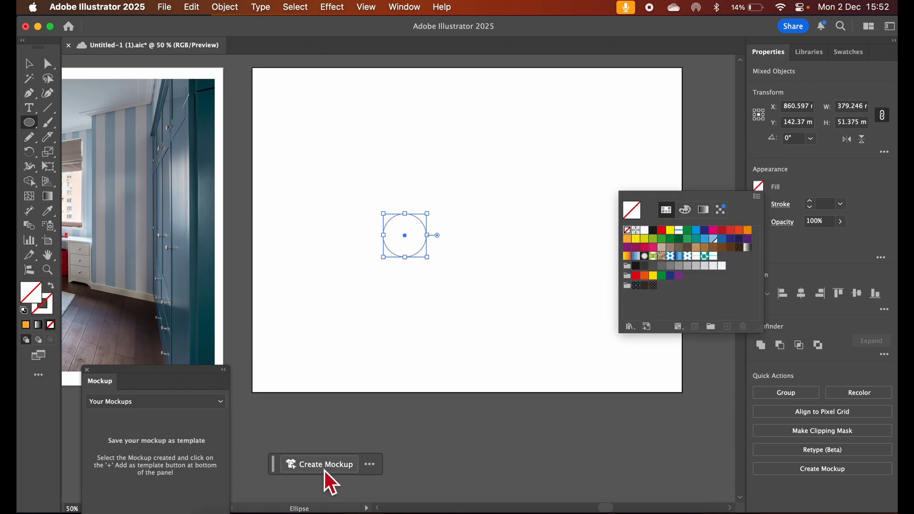
pyautogui.click(30, 66)
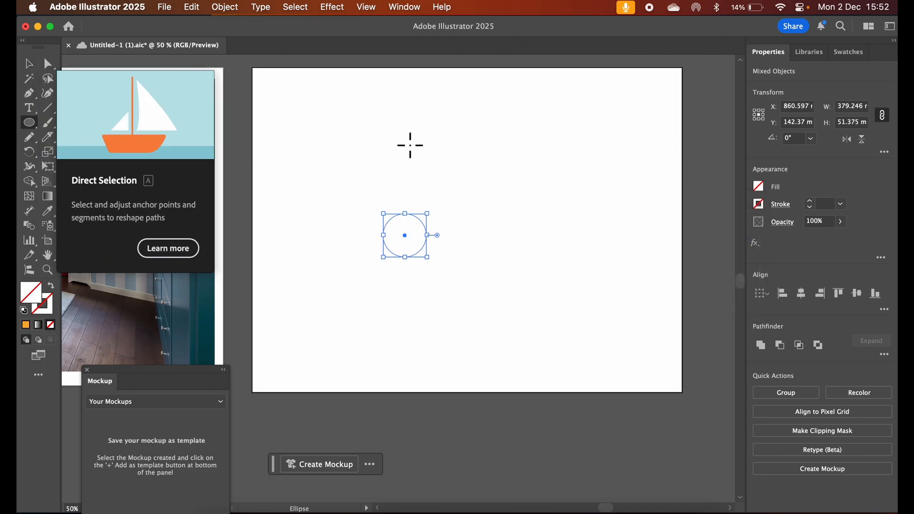
pyautogui.click(30, 65)
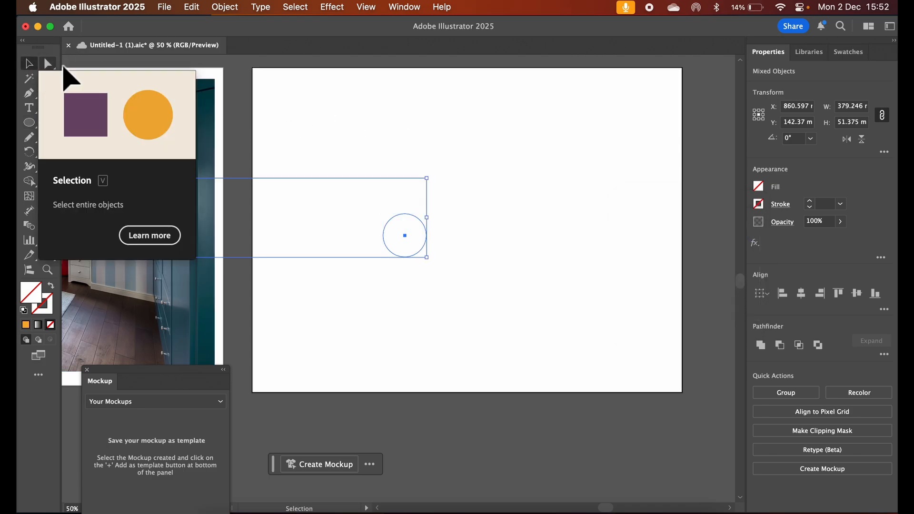
# Select only the circle and generate a Gen Shape Fill in it with the prompt "a sheep"
pyautogui.click(412, 239)
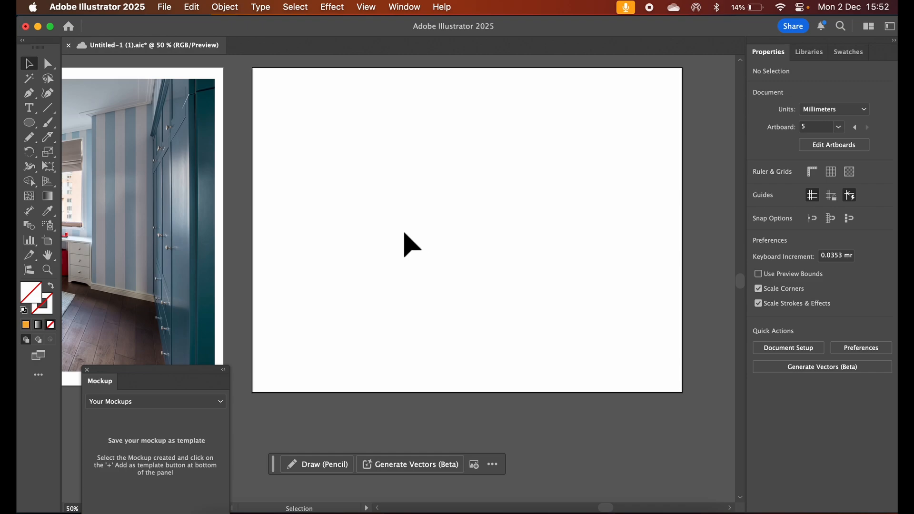
pyautogui.moveTo(442, 205); pyautogui.dragTo(395, 259)
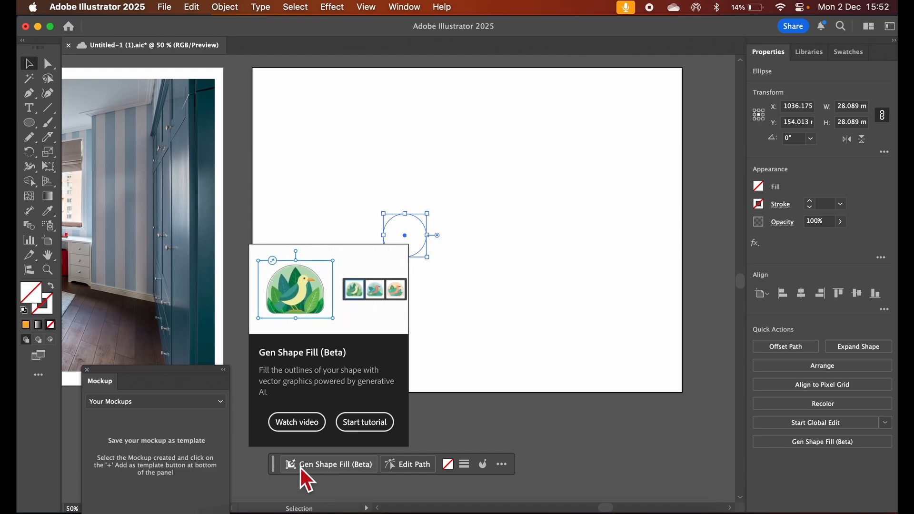
pyautogui.click(312, 468)
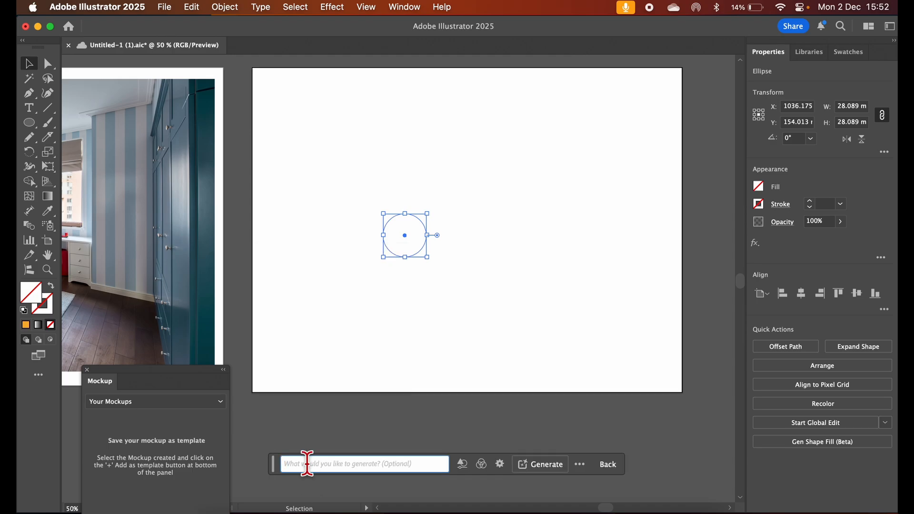
pyautogui.write('a sheep')
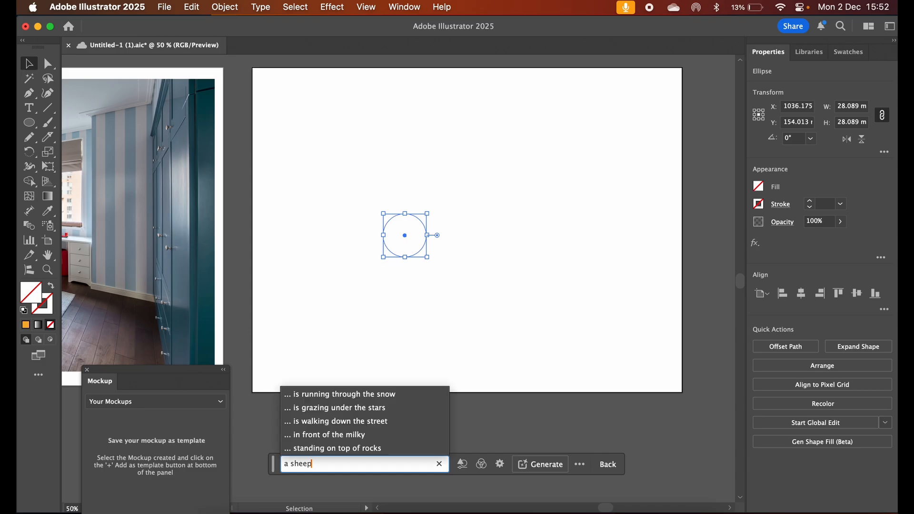
pyautogui.click(539, 465)
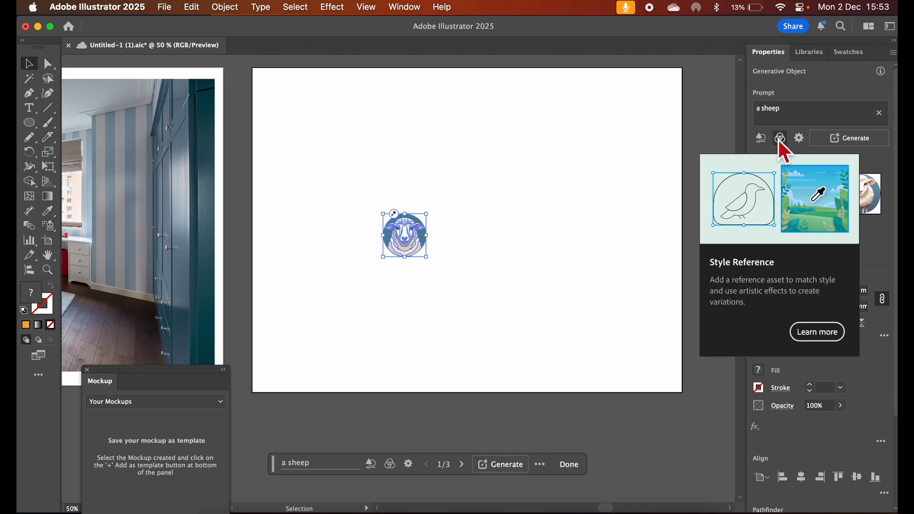
pyautogui.click(802, 141)
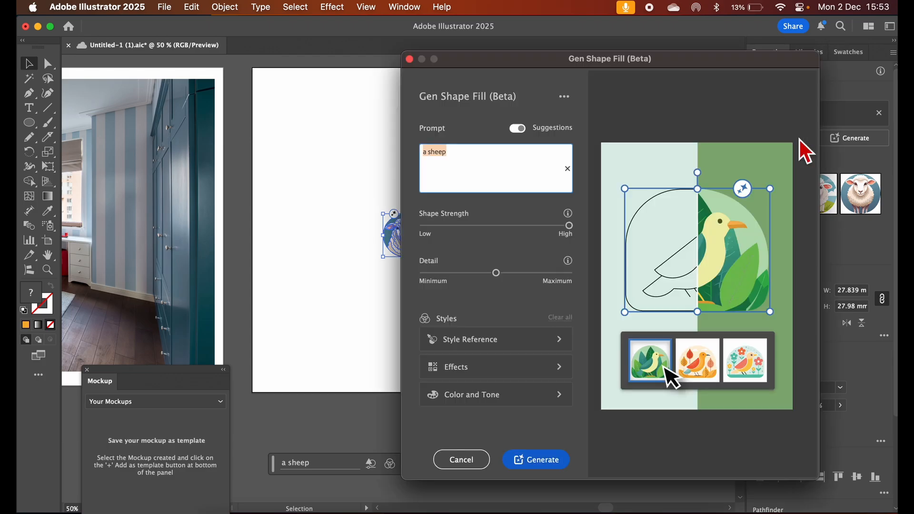
pyautogui.moveTo(540, 61); pyautogui.dragTo(594, 68)
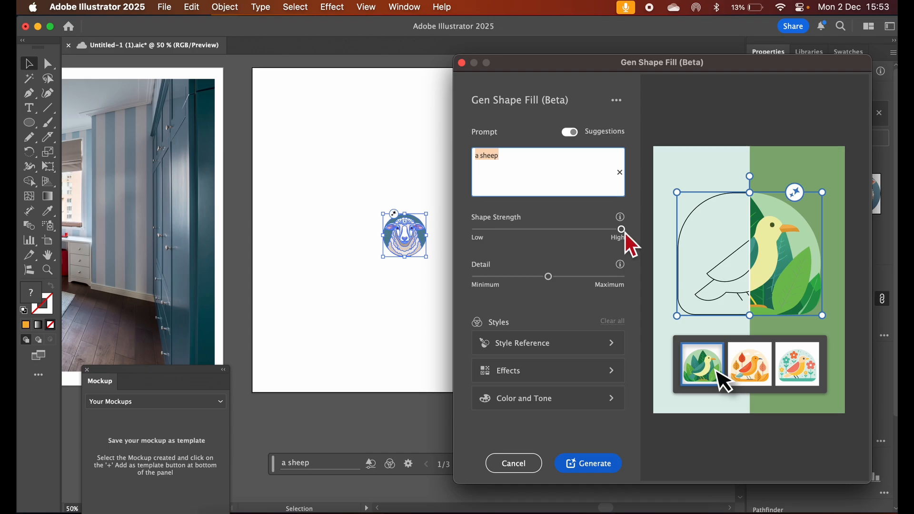
pyautogui.moveTo(624, 232)
pyautogui.mouseDown()
pyautogui.moveTo(496, 230)
pyautogui.moveTo(627, 234)
pyautogui.mouseUp()
pyautogui.moveTo(552, 278); pyautogui.dragTo(485, 287)
pyautogui.click(522, 465)
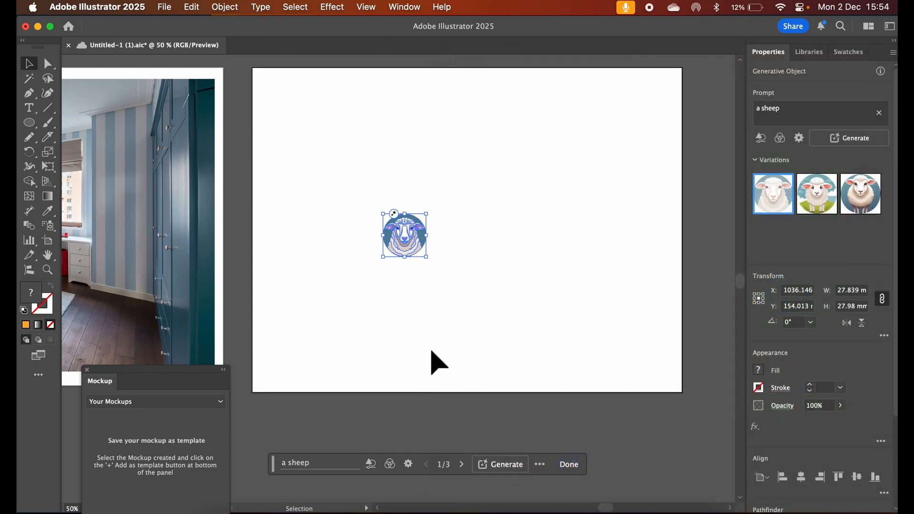
# Duplicate the complete original landscape artwork, group the copy and place it directly below the sheep artboard
pyautogui.hscroll(-7, 438, 362)
pyautogui.scroll(-2, 438, 363)
pyautogui.hscroll(-20, 438, 362)
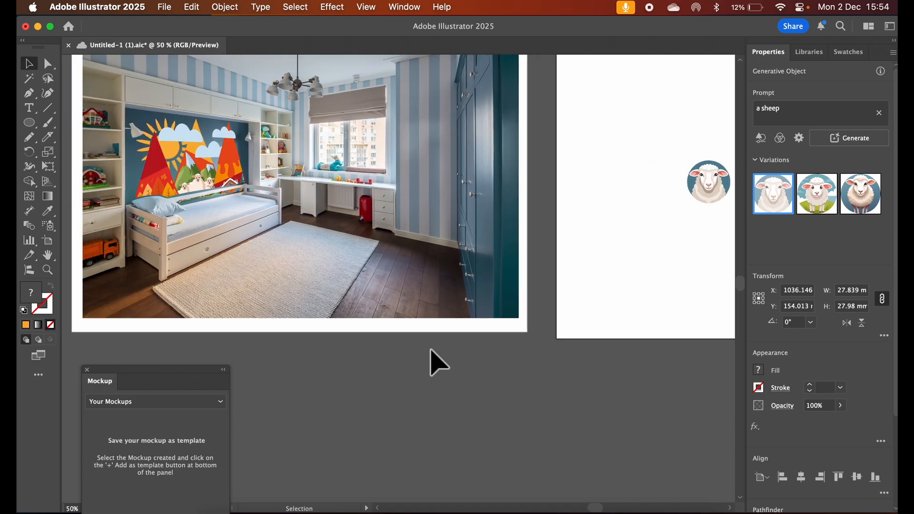
pyautogui.hscroll(-18, 438, 362)
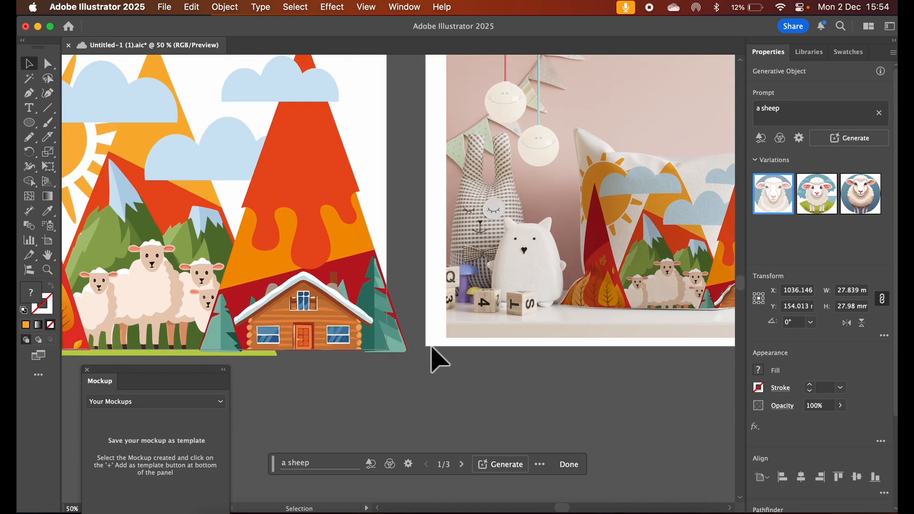
pyautogui.scroll(2, 436, 362)
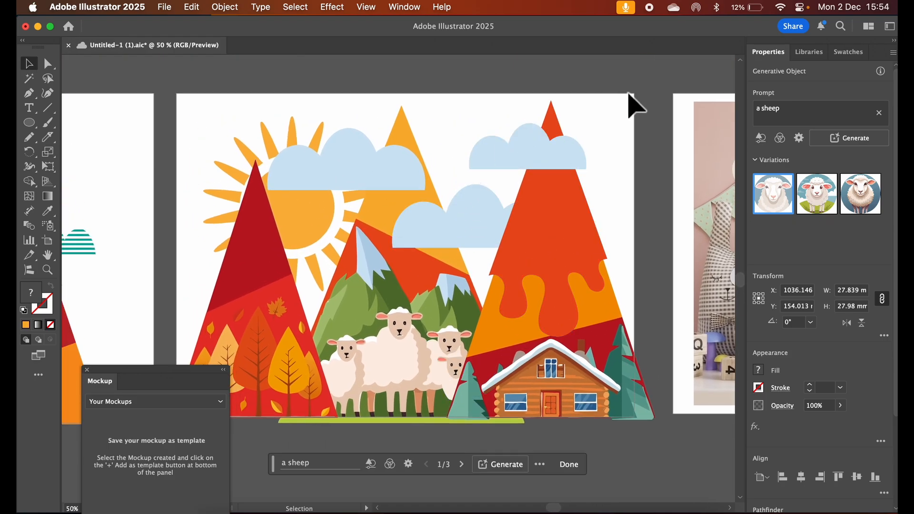
pyautogui.press('super+a')
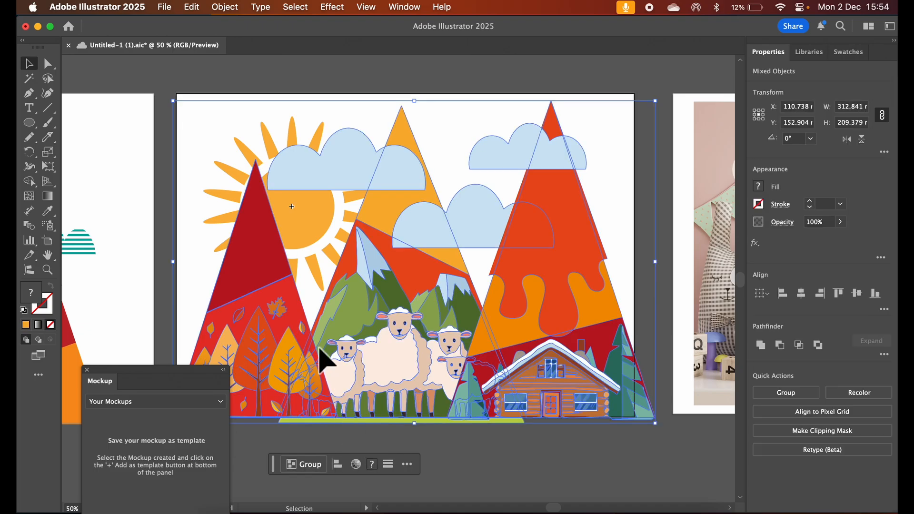
pyautogui.press('super+minus')
pyautogui.press('super+minus')
pyautogui.press('super+minus')
pyautogui.press('v')
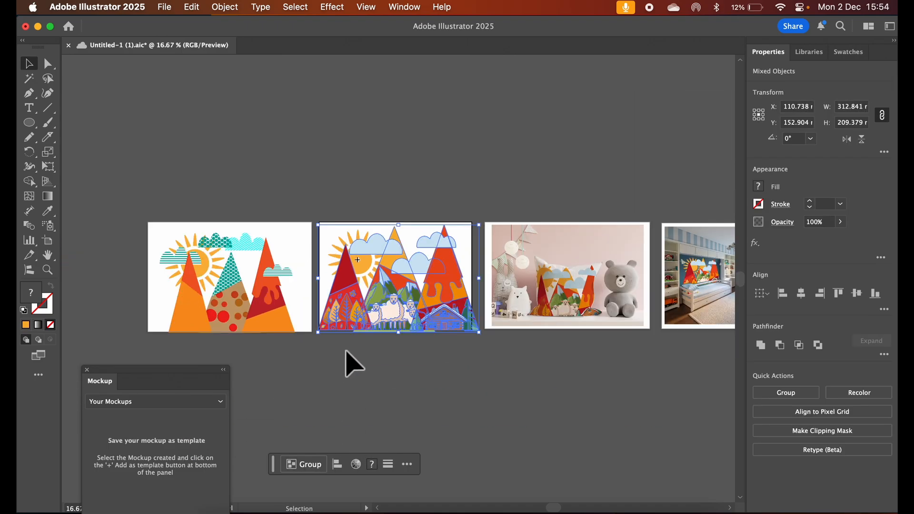
pyautogui.moveTo(382, 297); pyautogui.dragTo(634, 431)
pyautogui.click(305, 464)
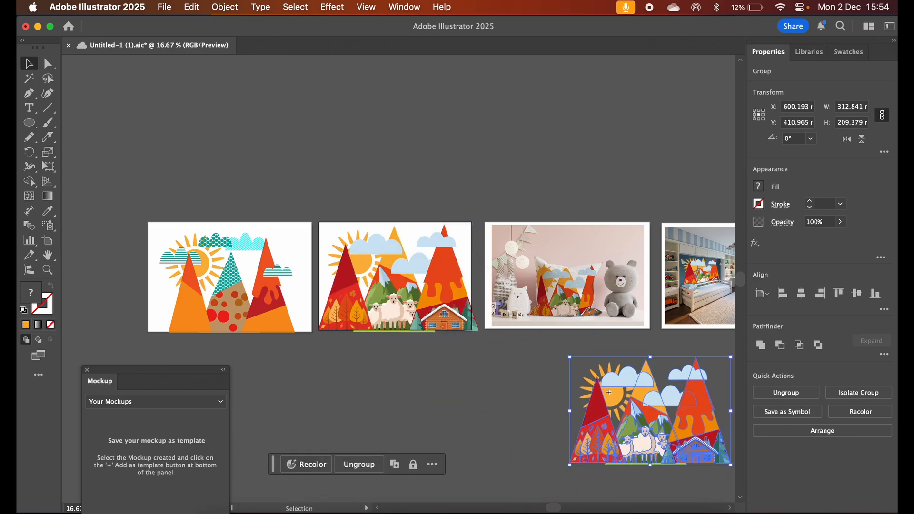
pyautogui.hscroll(10, 519, 388)
pyautogui.moveTo(364, 413); pyautogui.dragTo(618, 391)
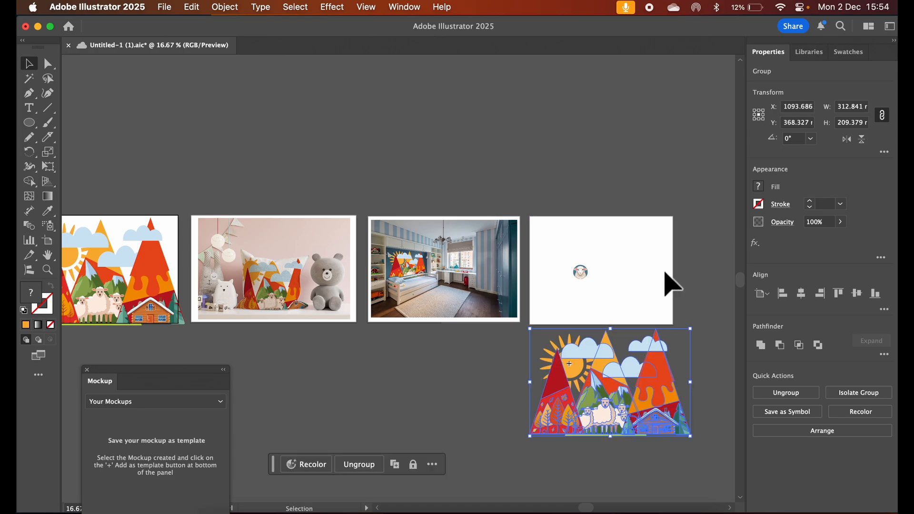
# Select the sheep circle and set its Gen Shape Fill detail to Minimum while keeping the shape strength high
pyautogui.press('super+equal')
pyautogui.press('super+equal')
pyautogui.press('super+equal')
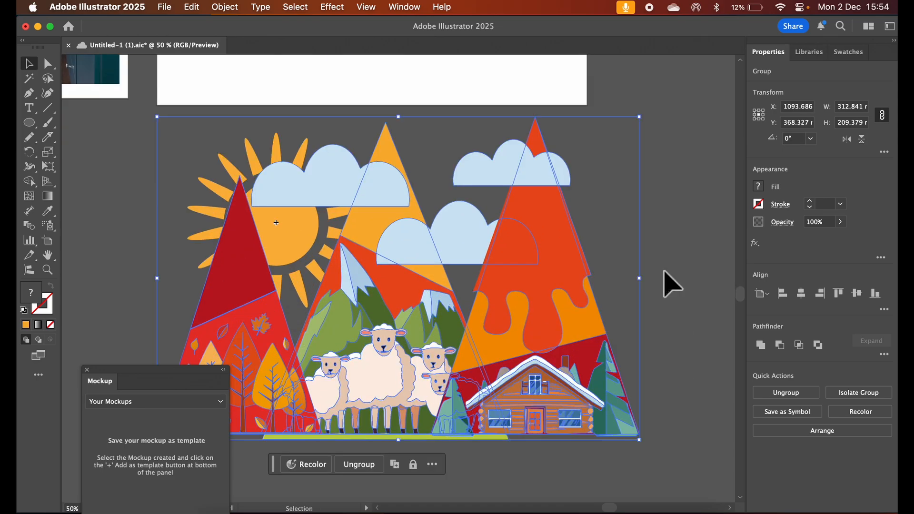
pyautogui.scroll(6, 666, 281)
pyautogui.hscroll(-3, 667, 281)
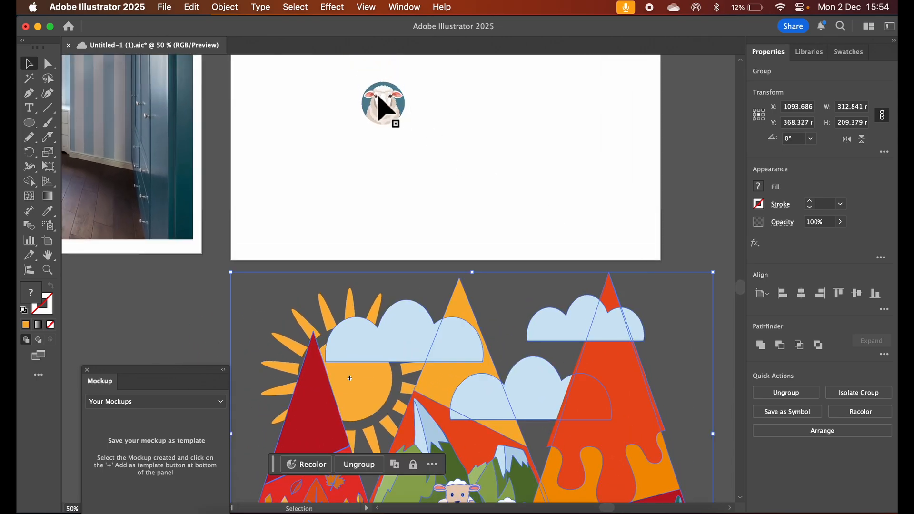
pyautogui.click(379, 99)
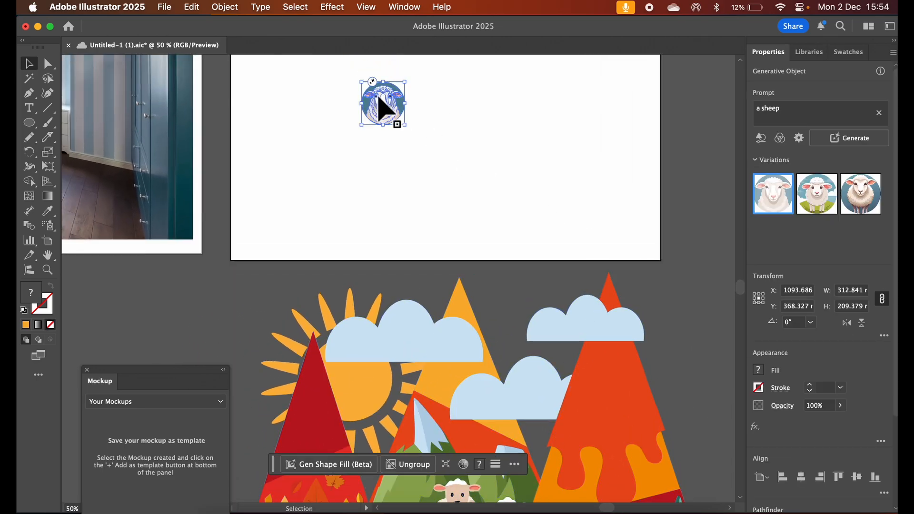
pyautogui.click(801, 139)
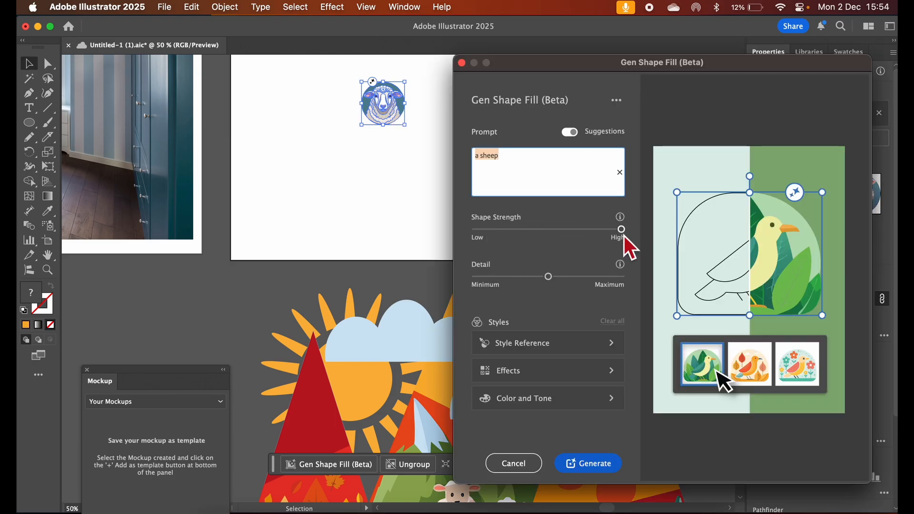
pyautogui.moveTo(549, 276); pyautogui.dragTo(481, 280)
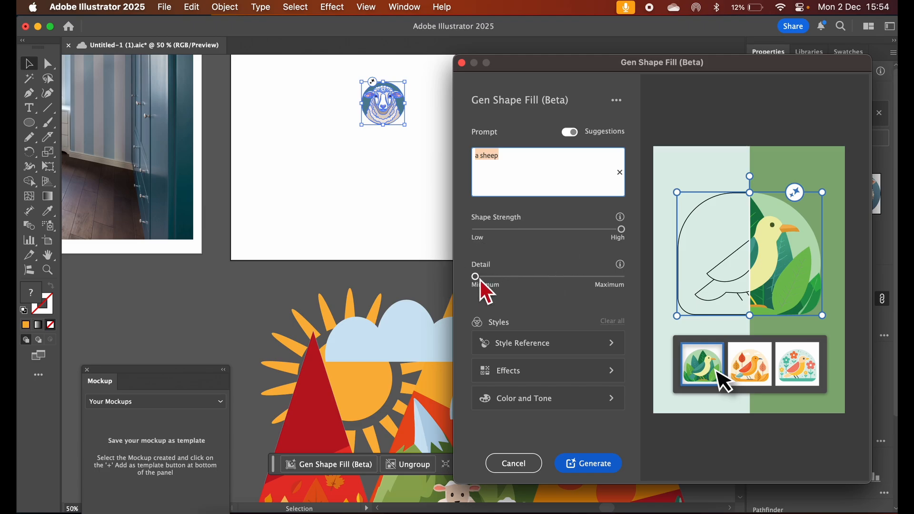
# Use the grouped landscape copy as the style reference for the sheep circle and generate new variations
pyautogui.click(541, 348)
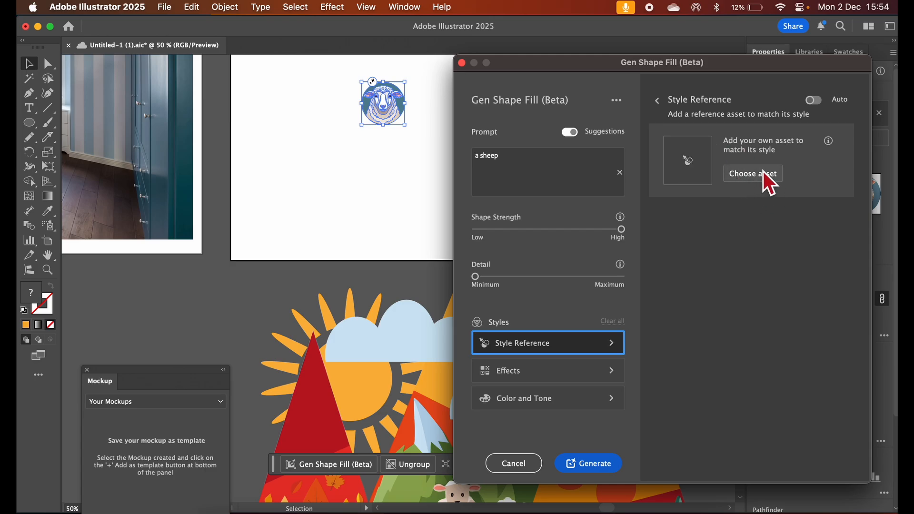
pyautogui.click(742, 174)
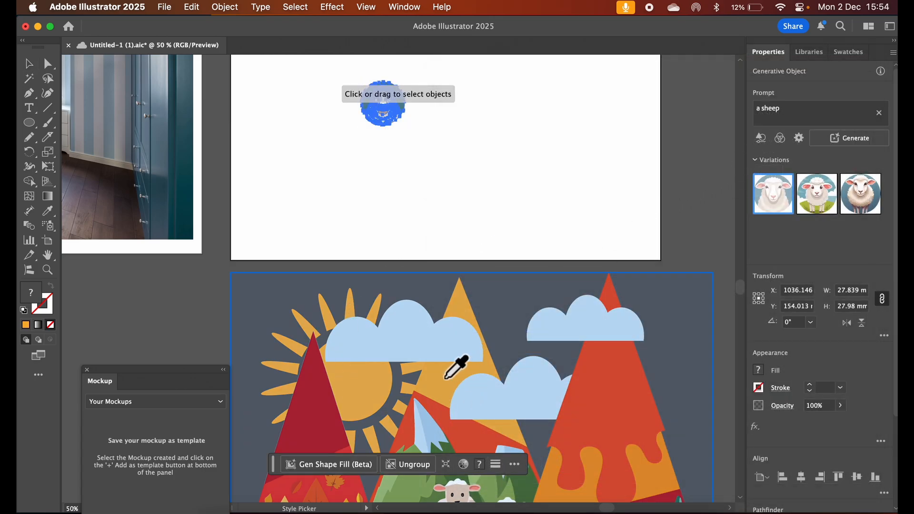
pyautogui.click(444, 381)
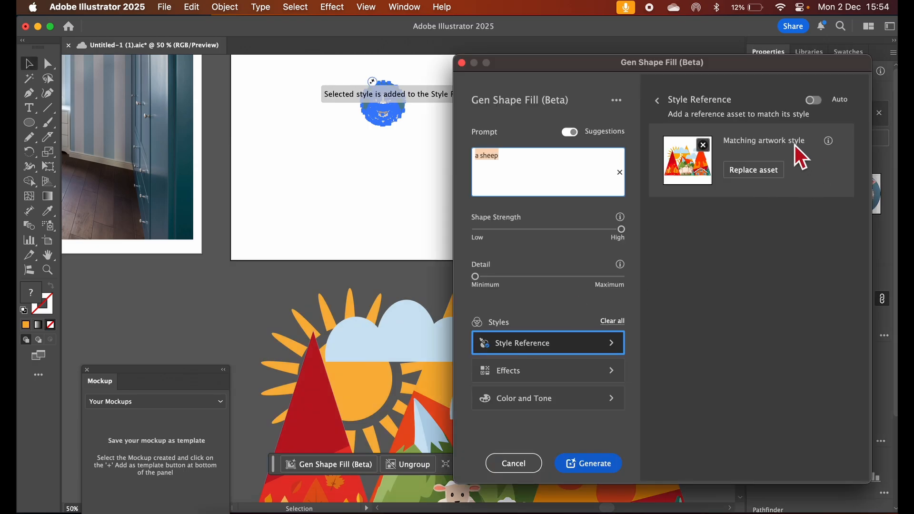
pyautogui.click(584, 467)
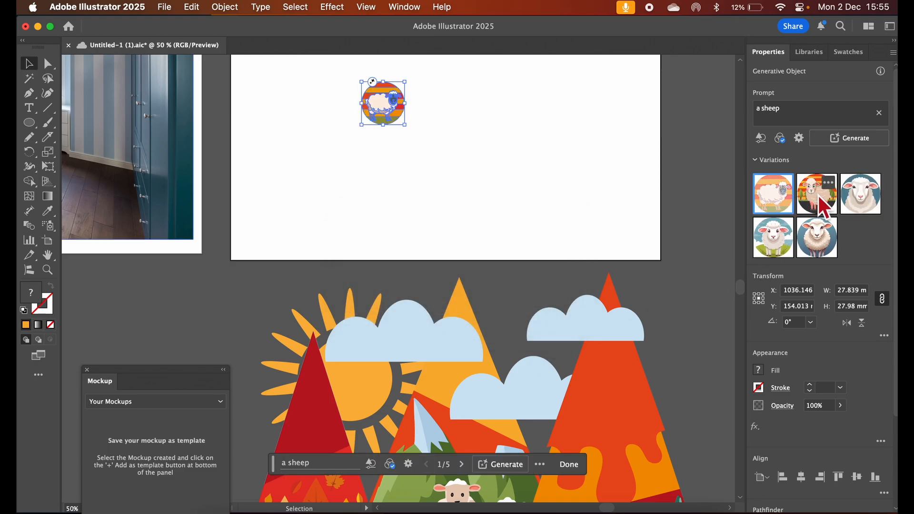
# Change the circle's prompt to "a sheep in a hat" and generate new variations
pyautogui.scroll(6, 553, 194)
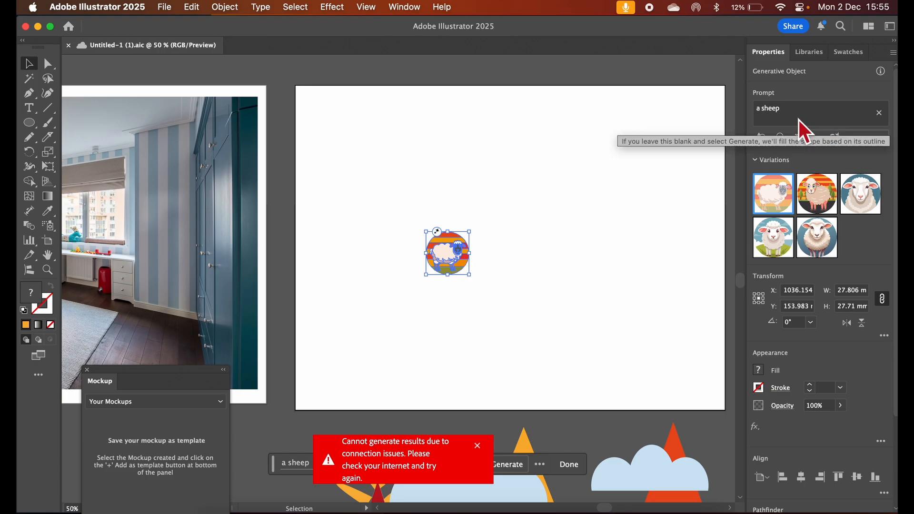
pyautogui.click(792, 107)
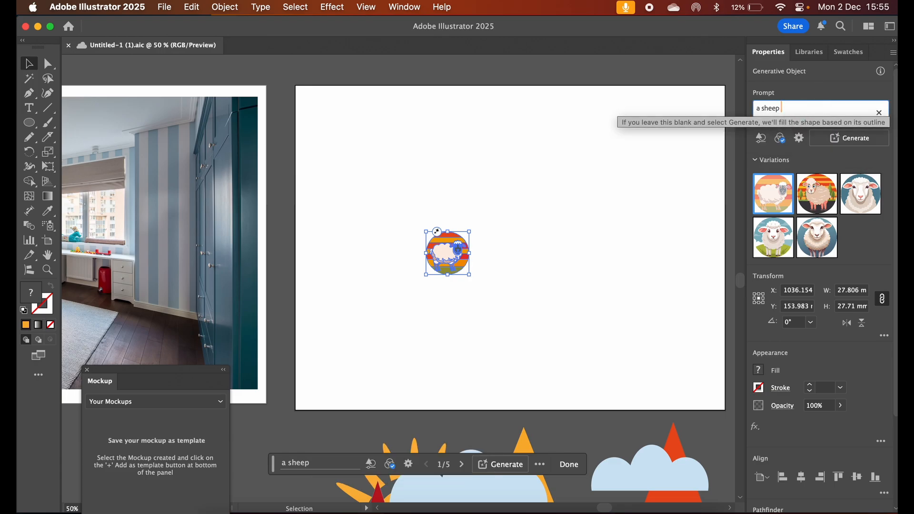
pyautogui.write('in a hat')
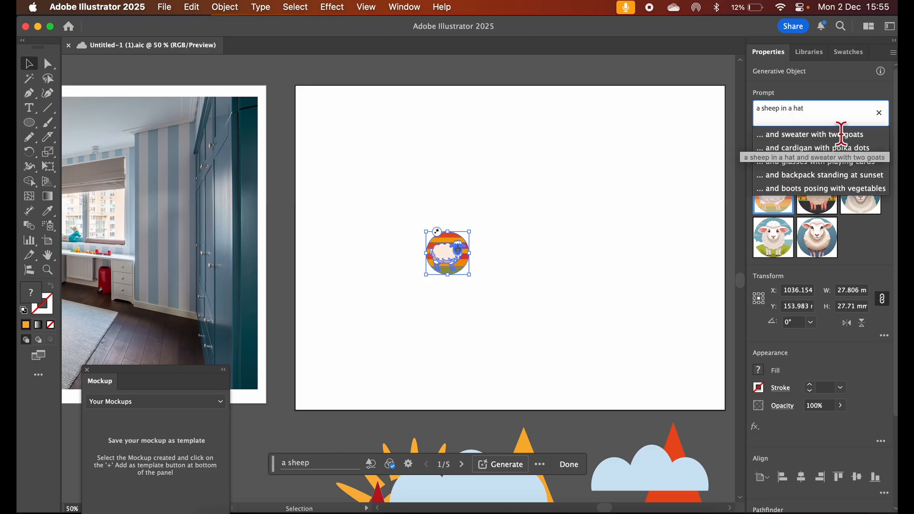
pyautogui.press('Return')
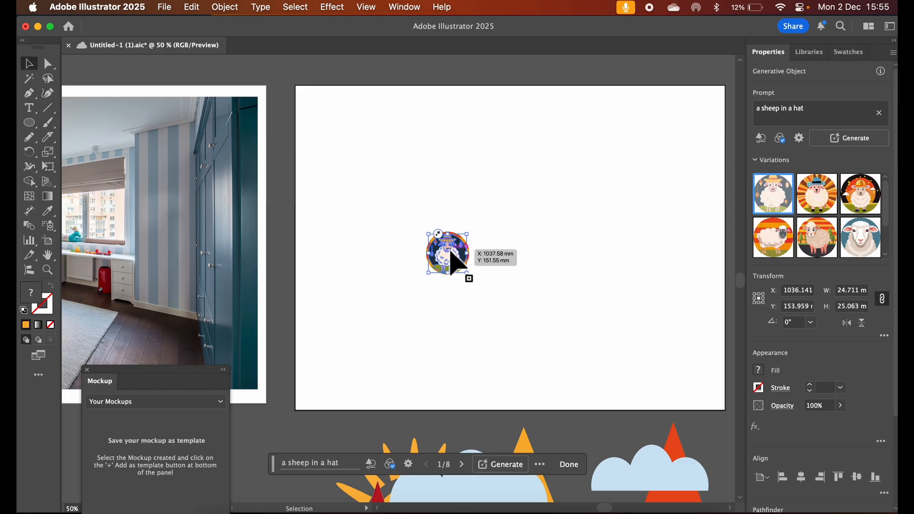
# Duplicate the sheep circle across the artboard and give the copies different generated variations, both with and without hats
pyautogui.moveTo(453, 238); pyautogui.dragTo(498, 171)
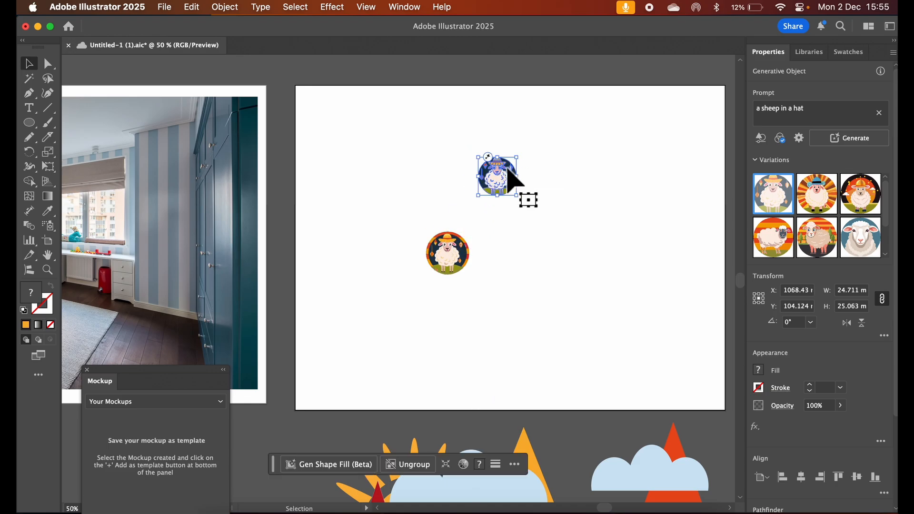
pyautogui.click(824, 200)
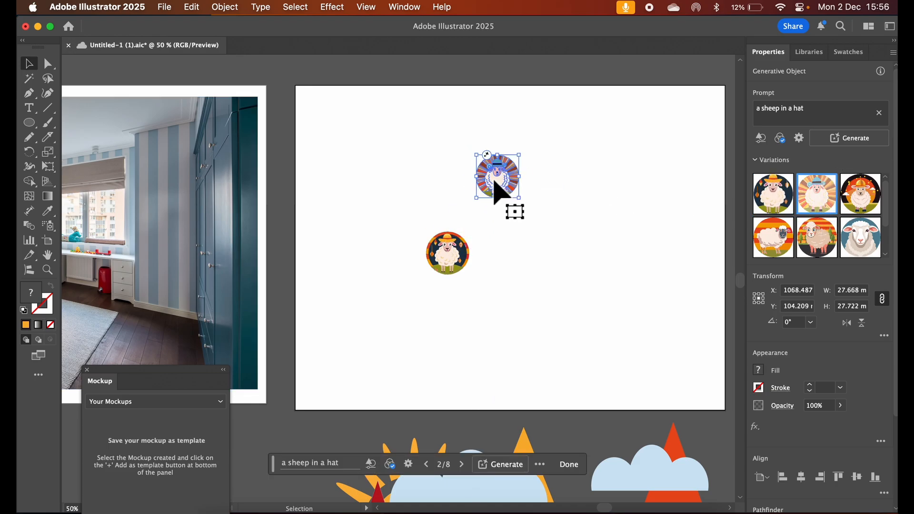
pyautogui.moveTo(496, 181); pyautogui.dragTo(563, 298)
pyautogui.click(853, 202)
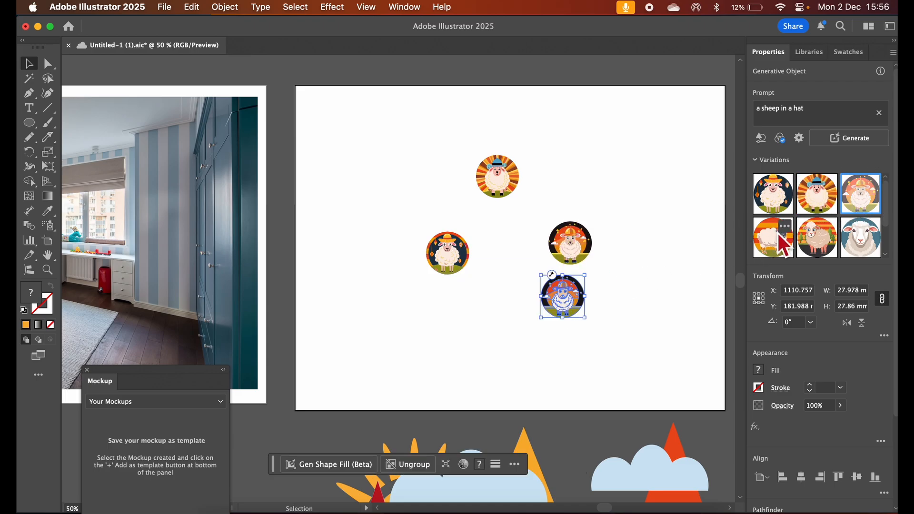
pyautogui.click(778, 234)
pyautogui.click(826, 239)
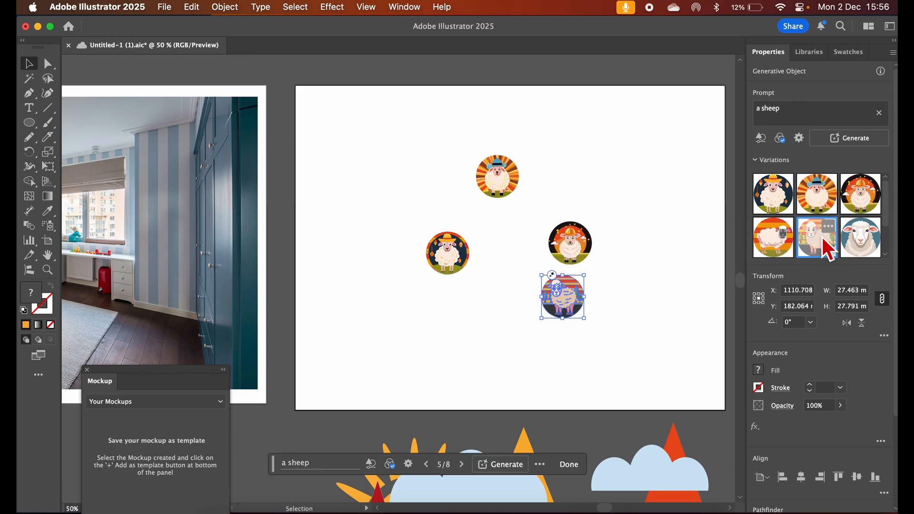
pyautogui.moveTo(569, 290); pyautogui.dragTo(484, 329)
pyautogui.click(772, 237)
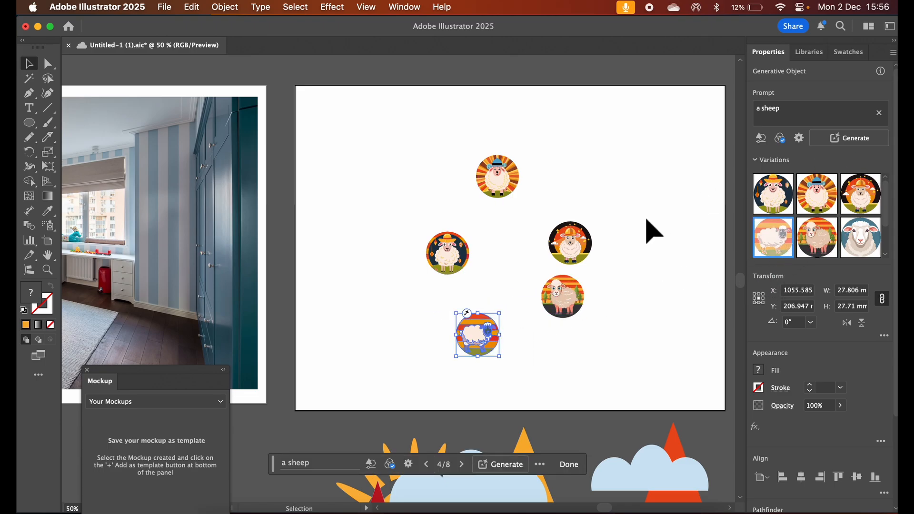
# Spread the stacked and scattered sheep circles apart so that the artboard's left half is cleared
pyautogui.moveTo(477, 329); pyautogui.dragTo(613, 176)
pyautogui.moveTo(504, 181); pyautogui.dragTo(568, 170)
pyautogui.moveTo(449, 257); pyautogui.dragTo(491, 145)
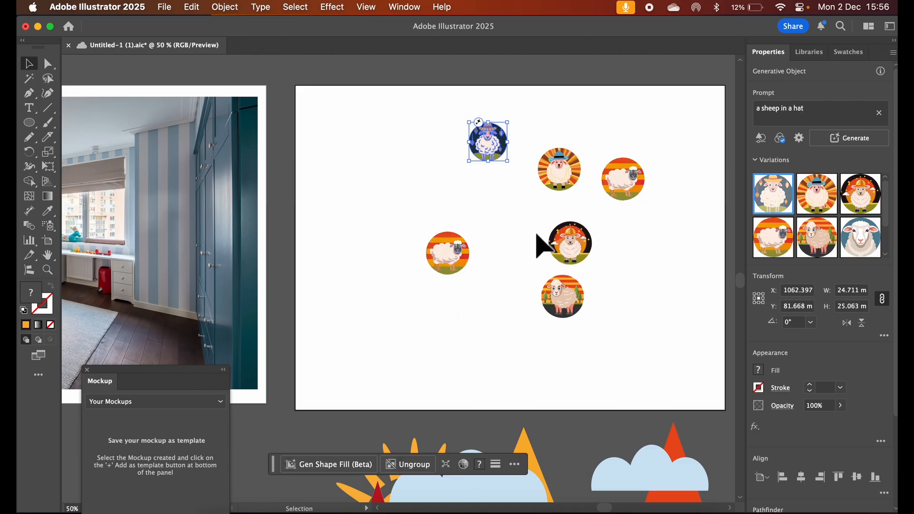
pyautogui.moveTo(578, 255); pyautogui.dragTo(633, 254)
pyautogui.moveTo(451, 256); pyautogui.dragTo(507, 225)
pyautogui.moveTo(564, 294); pyautogui.dragTo(617, 291)
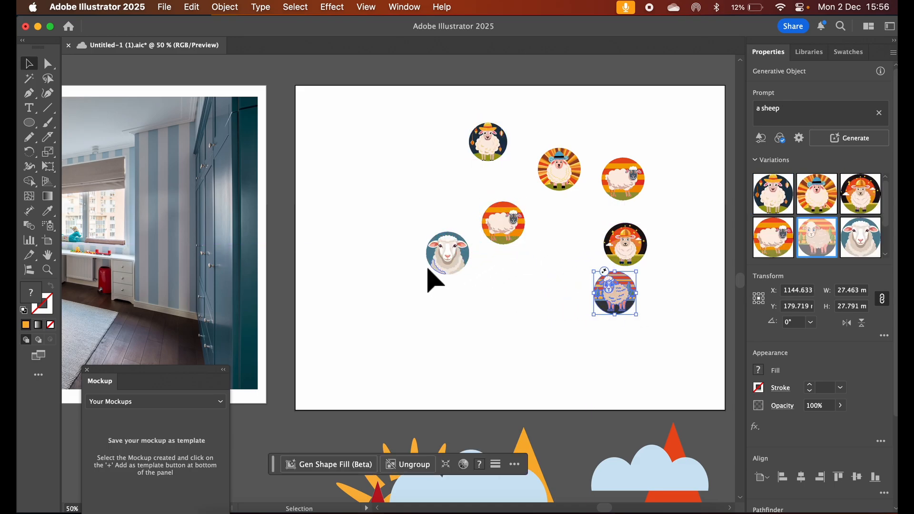
# Delete the plain sheep circle with the blue background and move the remaining striped sheep circle closer to the others
pyautogui.moveTo(435, 255); pyautogui.dragTo(542, 288)
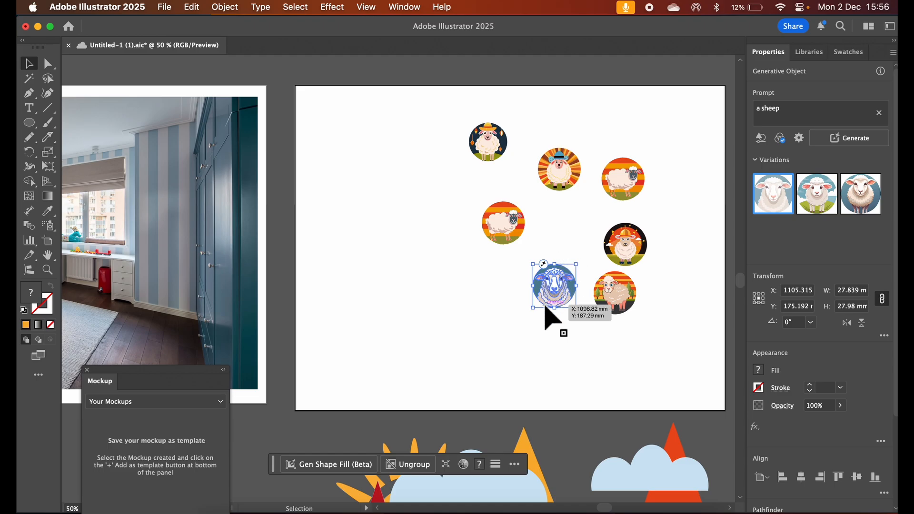
pyautogui.press('Delete')
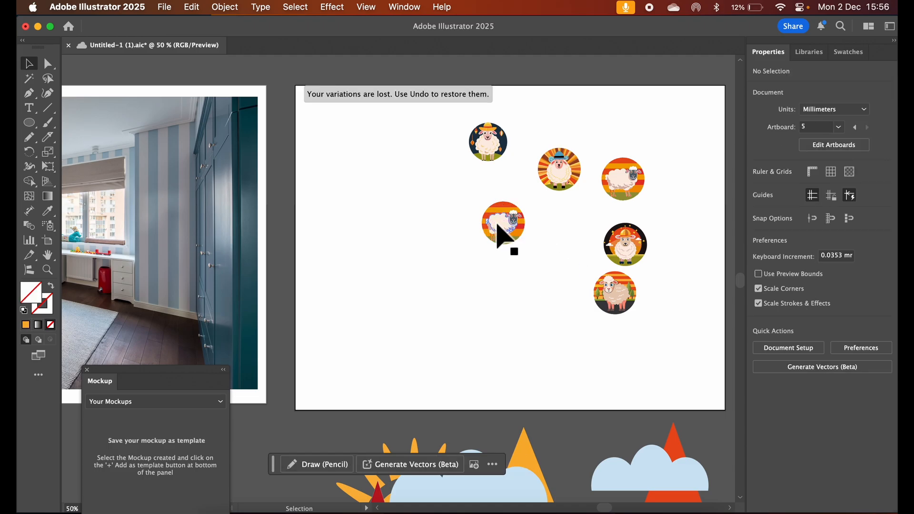
pyautogui.moveTo(497, 230); pyautogui.dragTo(539, 230)
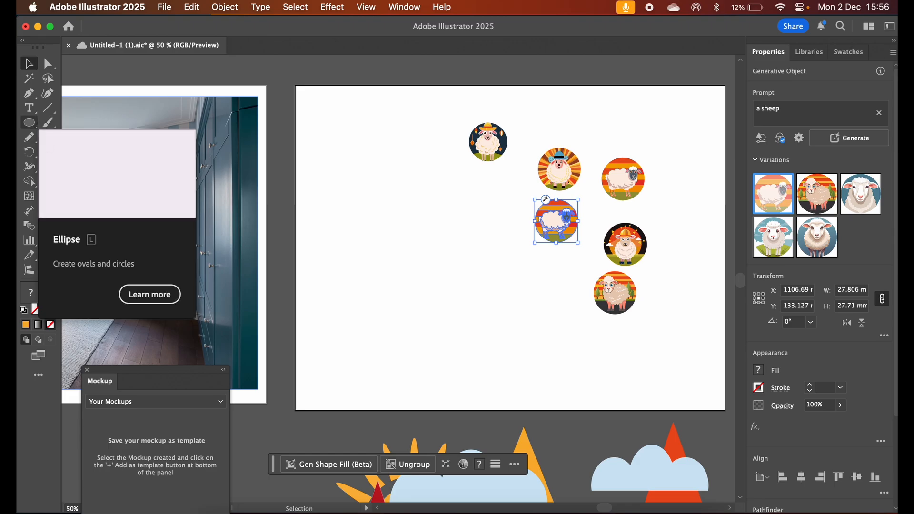
# Draw an open, S-shaped curve with four anchor points on the empty left part of the sheep artboard
pyautogui.click(32, 99)
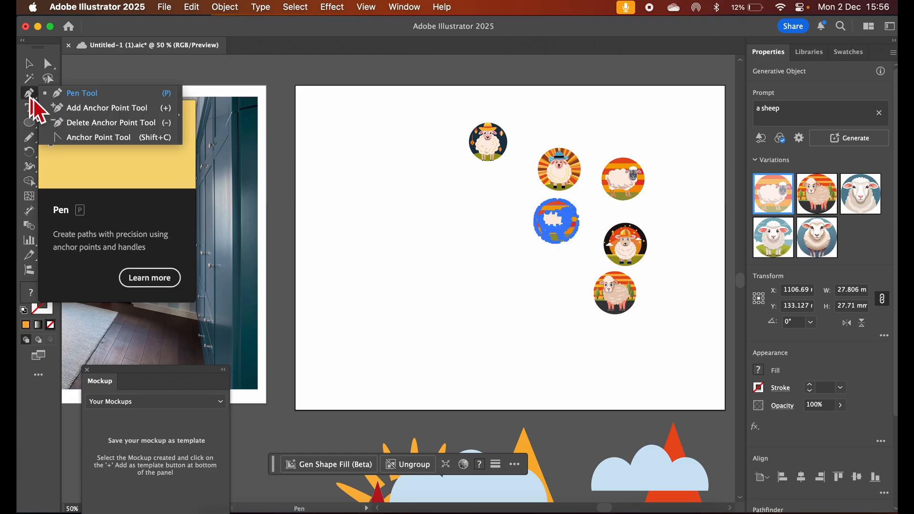
pyautogui.click(402, 147)
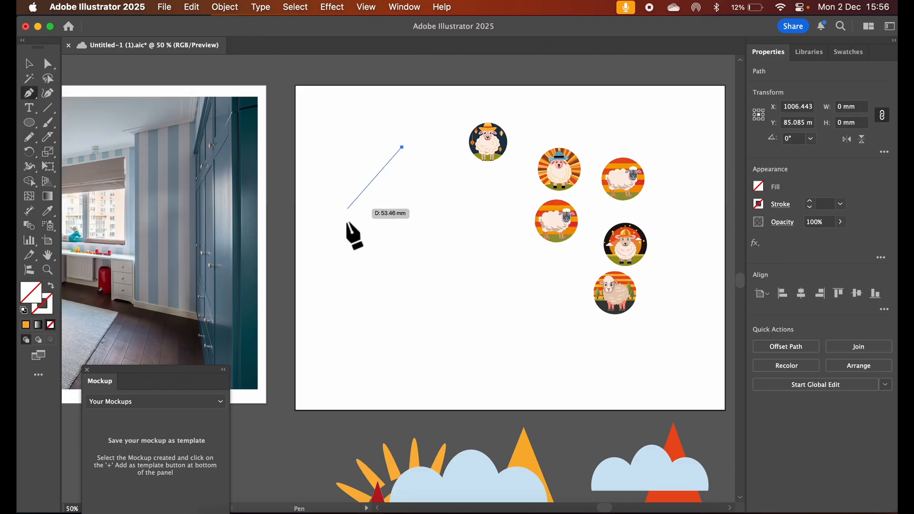
pyautogui.moveTo(339, 238); pyautogui.dragTo(362, 289)
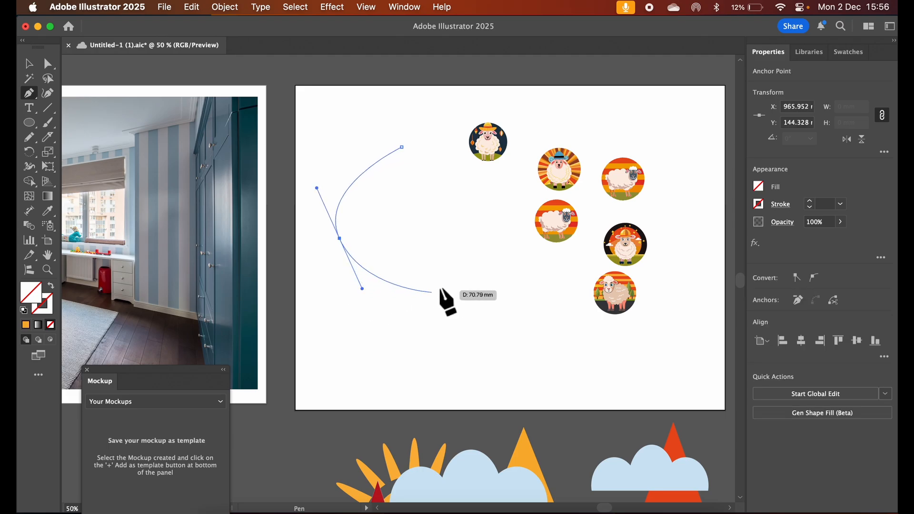
pyautogui.moveTo(463, 273); pyautogui.dragTo(483, 320)
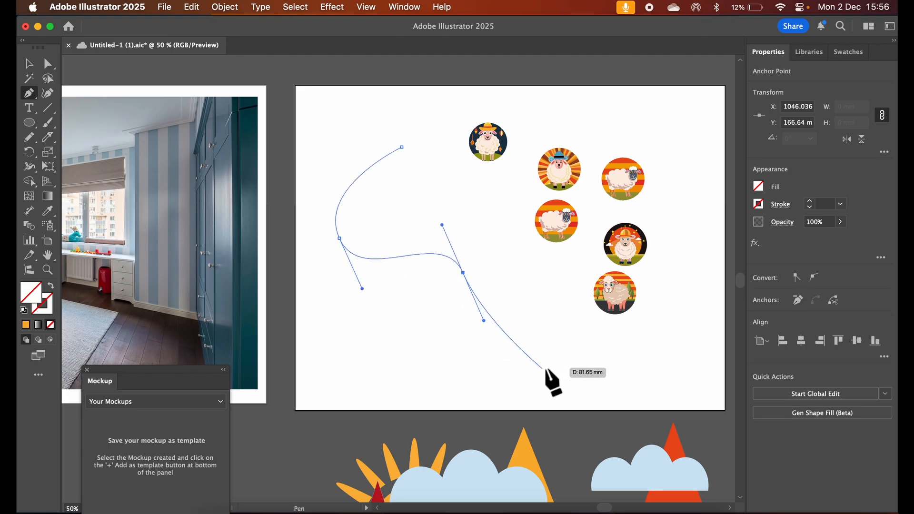
pyautogui.moveTo(545, 368); pyautogui.dragTo(600, 351)
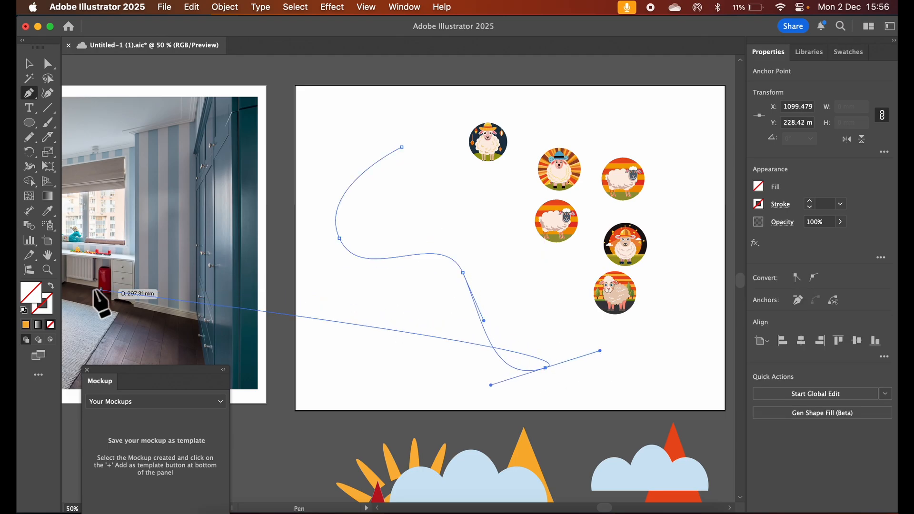
# Give the curved path a 1 pt orange stroke (f9b233) and deselect it
pyautogui.click(45, 314)
pyautogui.click(32, 327)
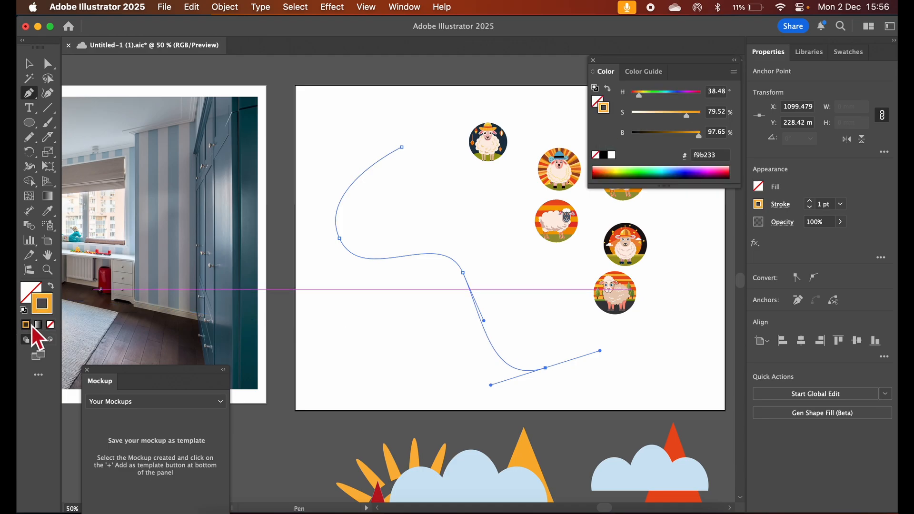
pyautogui.click(29, 64)
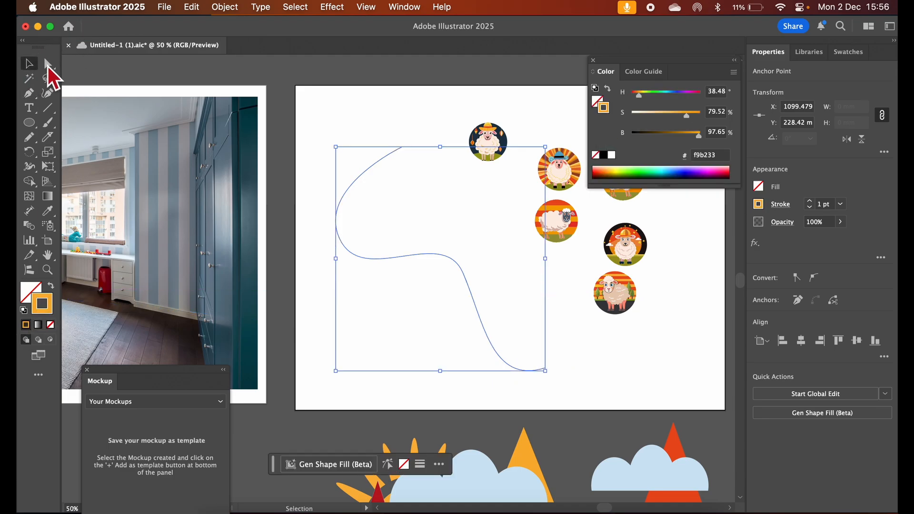
pyautogui.click(381, 108)
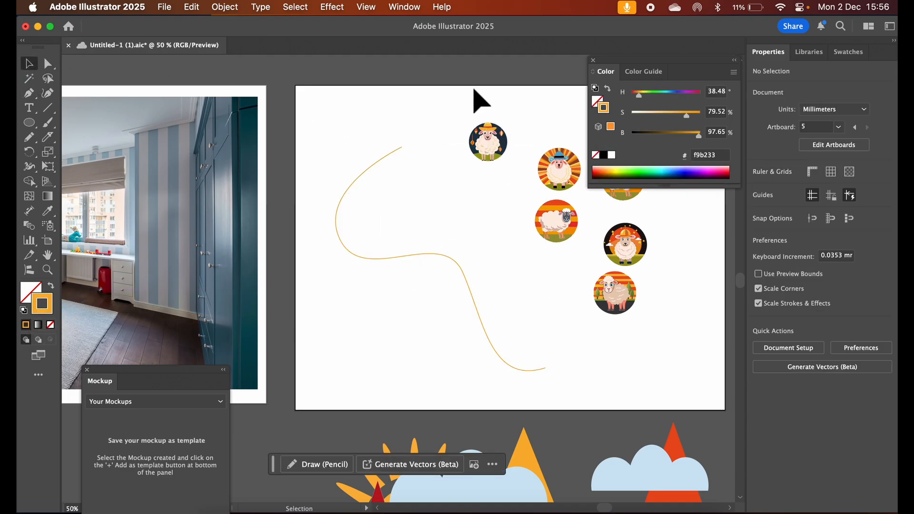
# Select all six sheep circles and attach them to the orange curve with the Objects on Path tool
pyautogui.moveTo(512, 93); pyautogui.dragTo(664, 298)
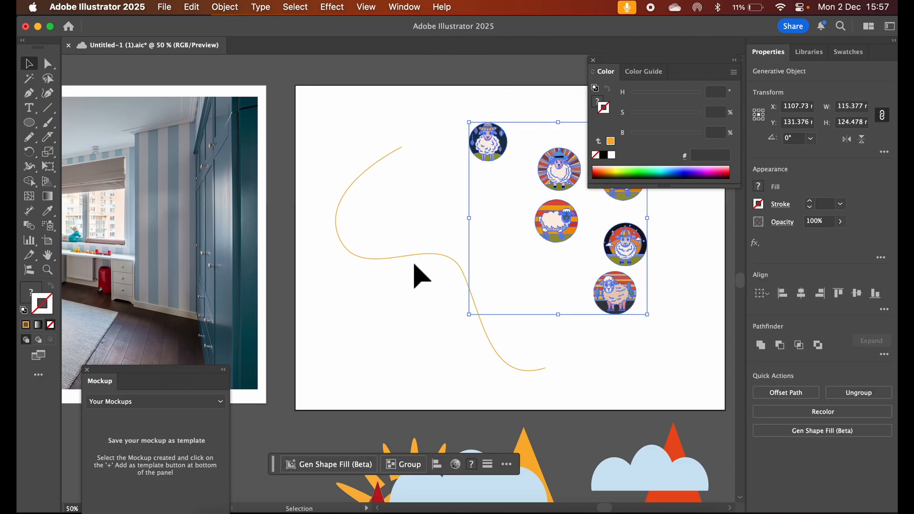
pyautogui.click(27, 272)
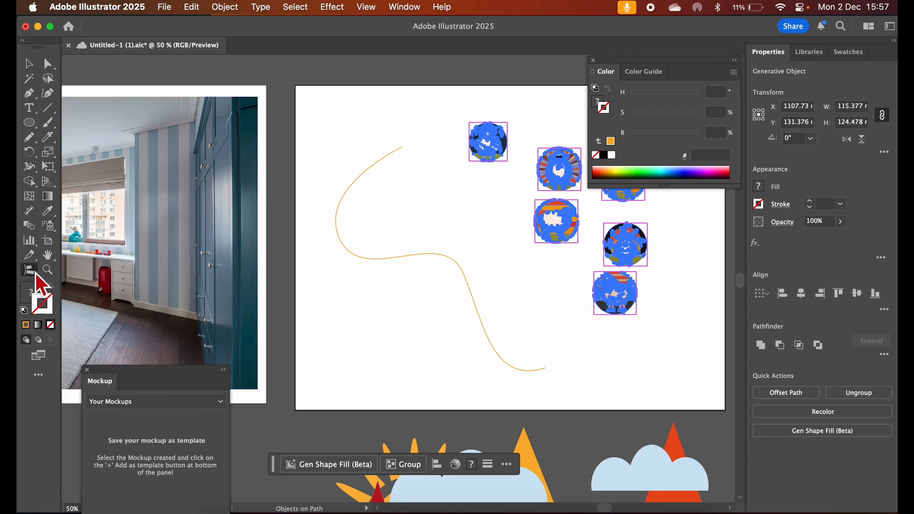
pyautogui.click(405, 260)
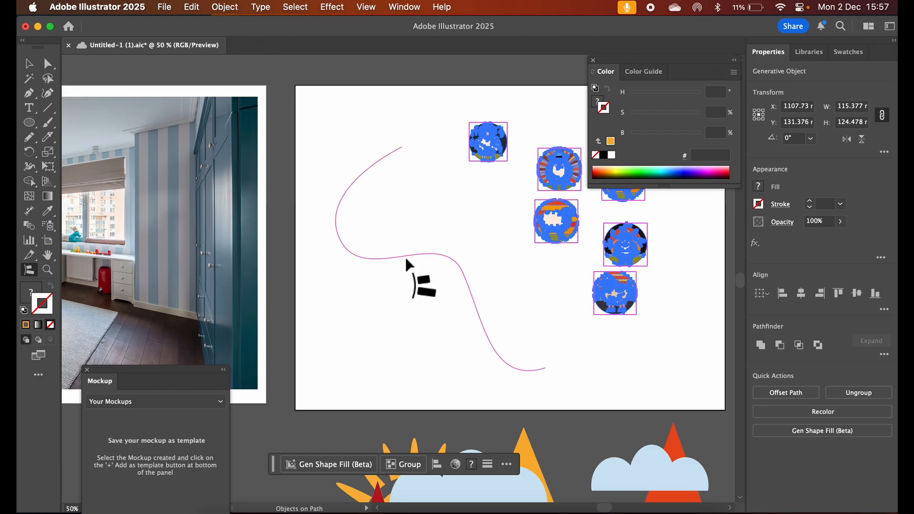
pyautogui.click(406, 257)
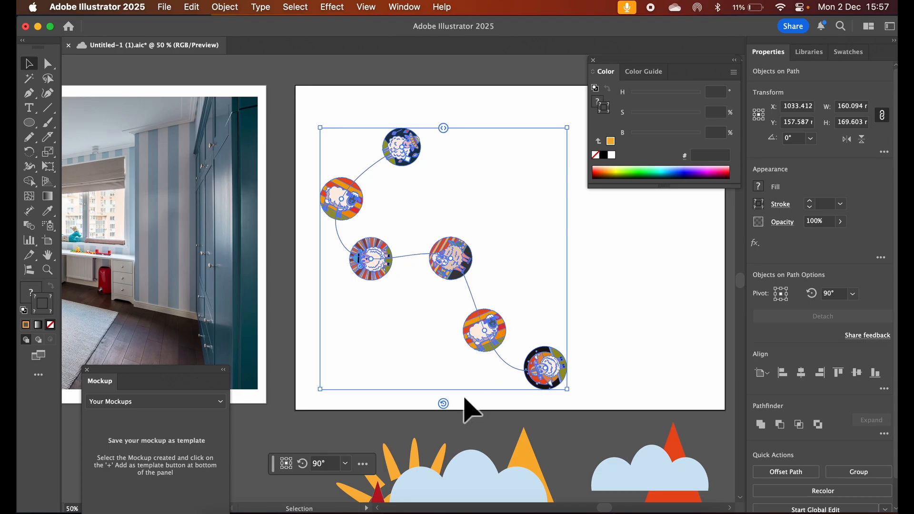
# Rotate the sheep circles on the curved path to about 260° and bunch them closer together towards the path's start
pyautogui.moveTo(443, 406)
pyautogui.mouseDown()
pyautogui.moveTo(404, 394)
pyautogui.moveTo(465, 401)
pyautogui.moveTo(496, 384)
pyautogui.moveTo(418, 373)
pyautogui.moveTo(454, 376)
pyautogui.moveTo(449, 388)
pyautogui.mouseUp()
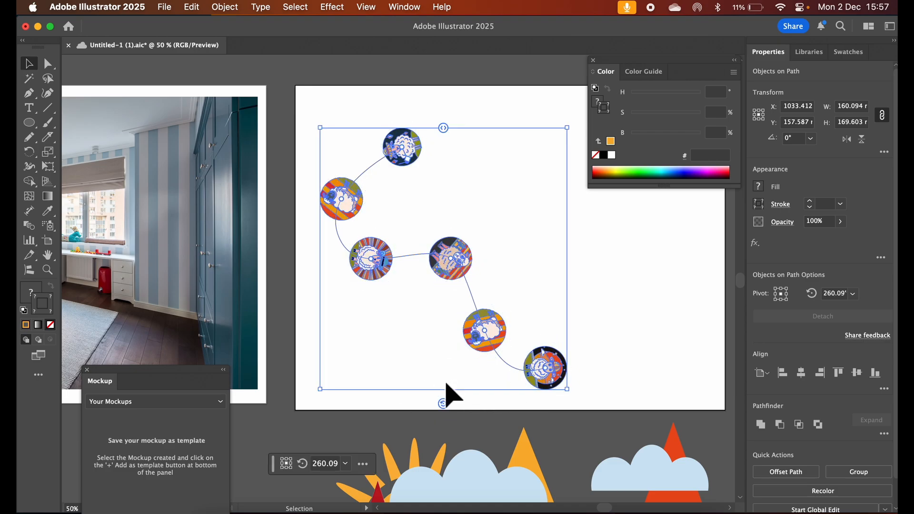
pyautogui.moveTo(444, 128); pyautogui.dragTo(413, 137)
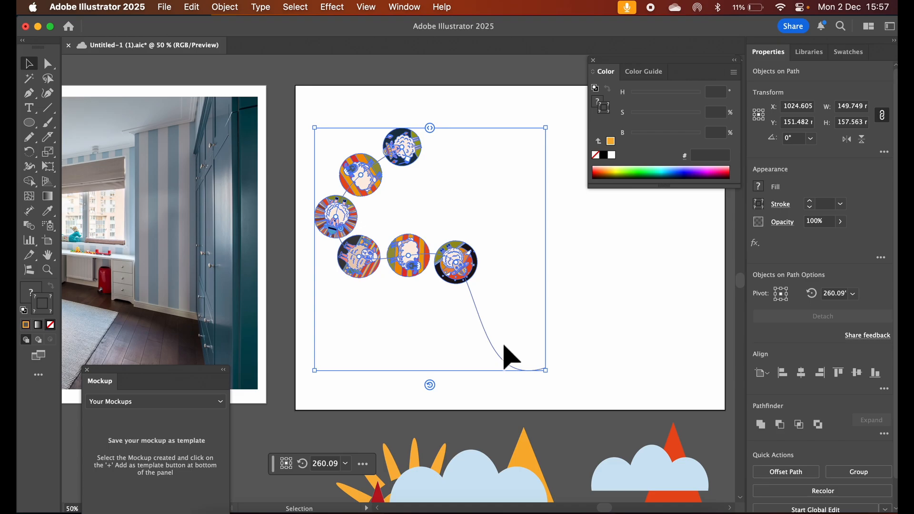
# Reshape the curve under the sheep circles by moving its end anchor up beside them and shifting the anchor beneath the last circle
pyautogui.click(48, 64)
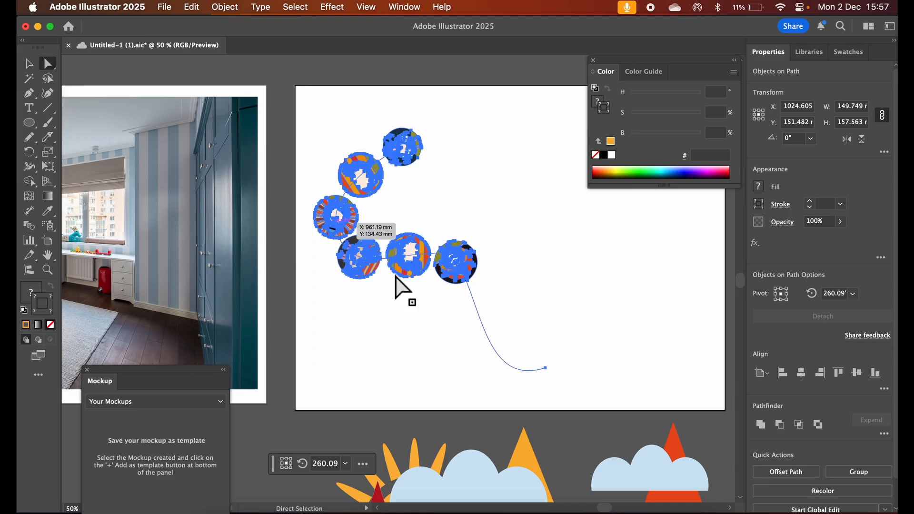
pyautogui.click(546, 368)
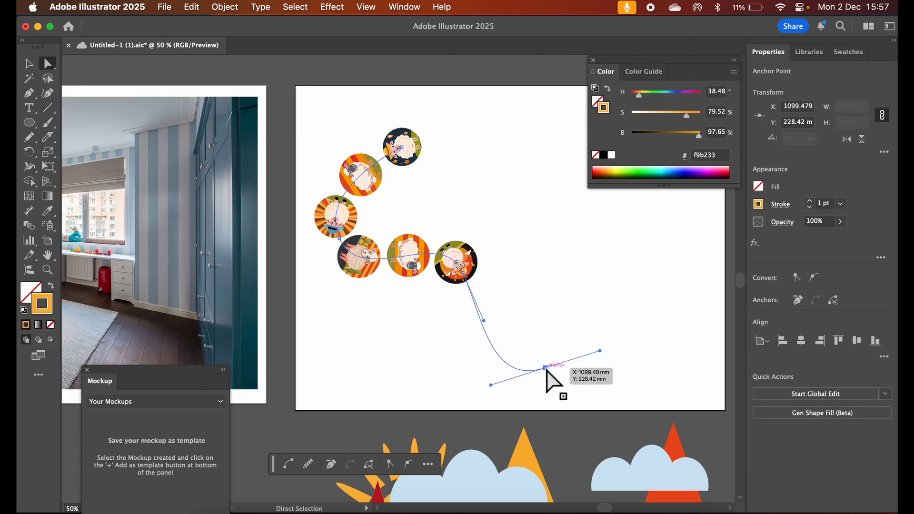
pyautogui.moveTo(546, 369); pyautogui.dragTo(584, 284)
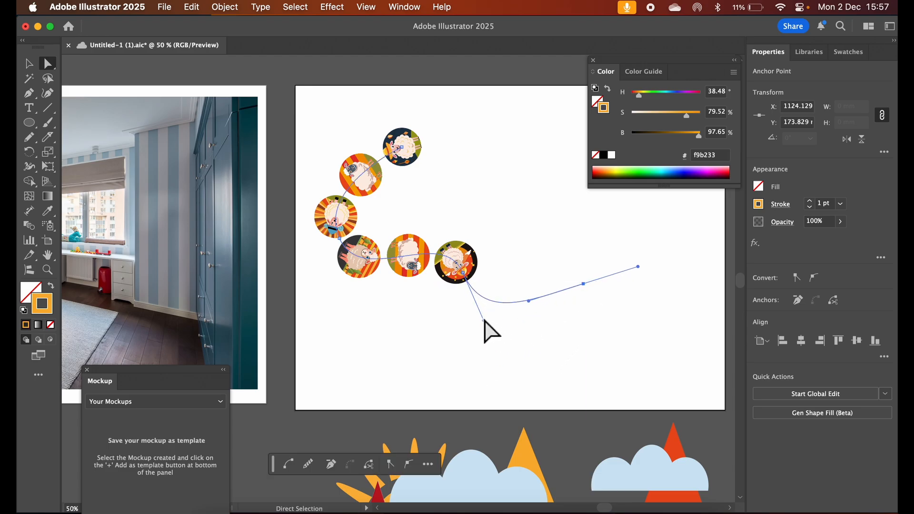
pyautogui.moveTo(483, 319); pyautogui.dragTo(452, 375)
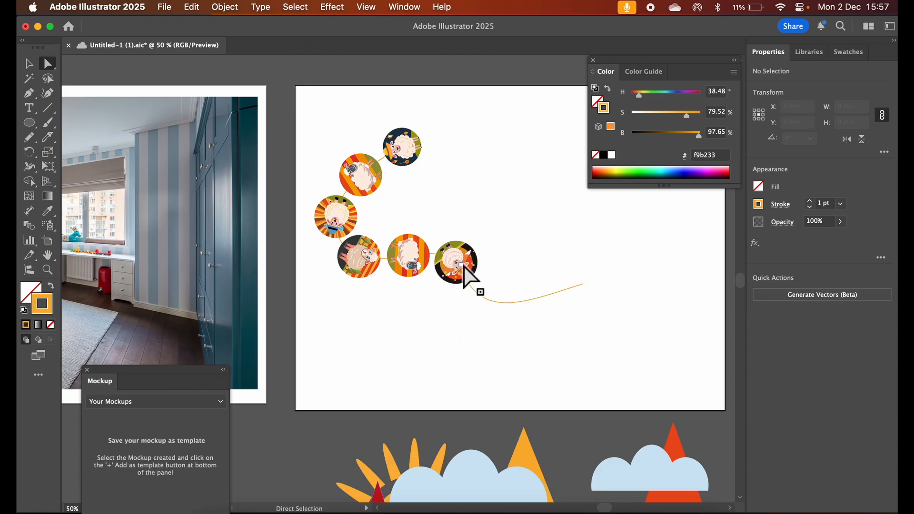
pyautogui.click(436, 261)
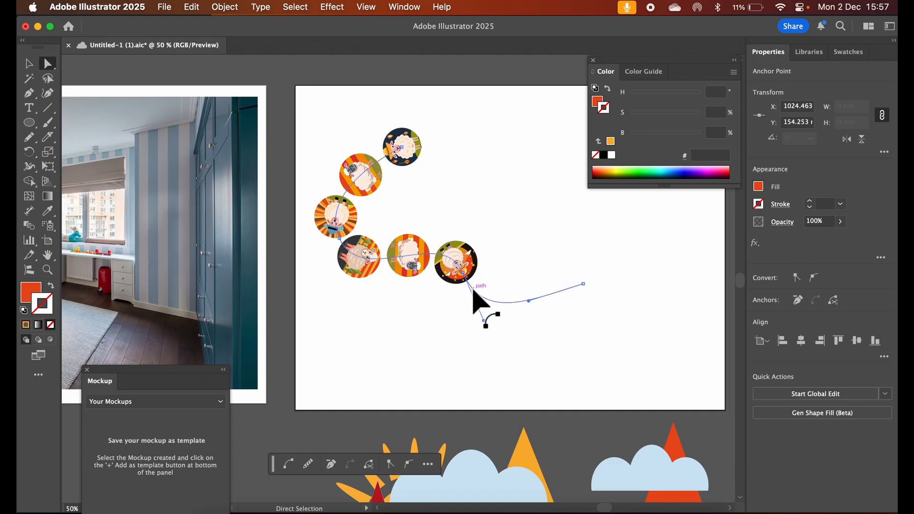
pyautogui.click(474, 293)
pyautogui.moveTo(464, 279); pyautogui.dragTo(498, 293)
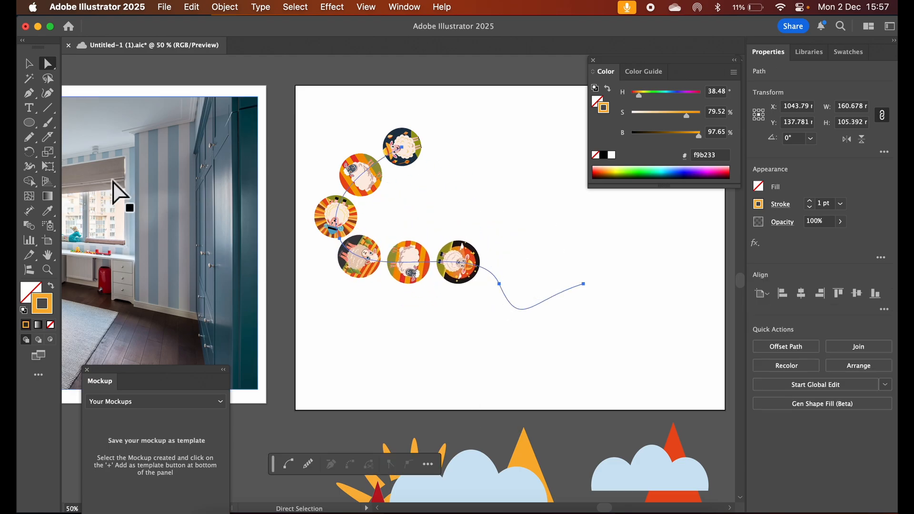
# Undo the path reshaping, the spacing and rotation changes, and the attachment of the sheep circles to the curve
pyautogui.press('super+z')
pyautogui.press('super+z')
pyautogui.press('super+z')
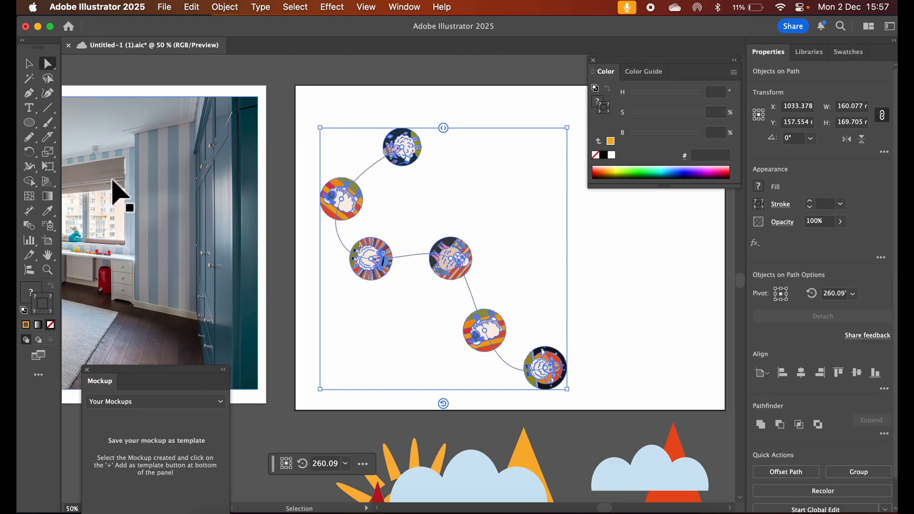
pyautogui.press('super+z')
pyautogui.press('super+z')
pyautogui.press('super+z')
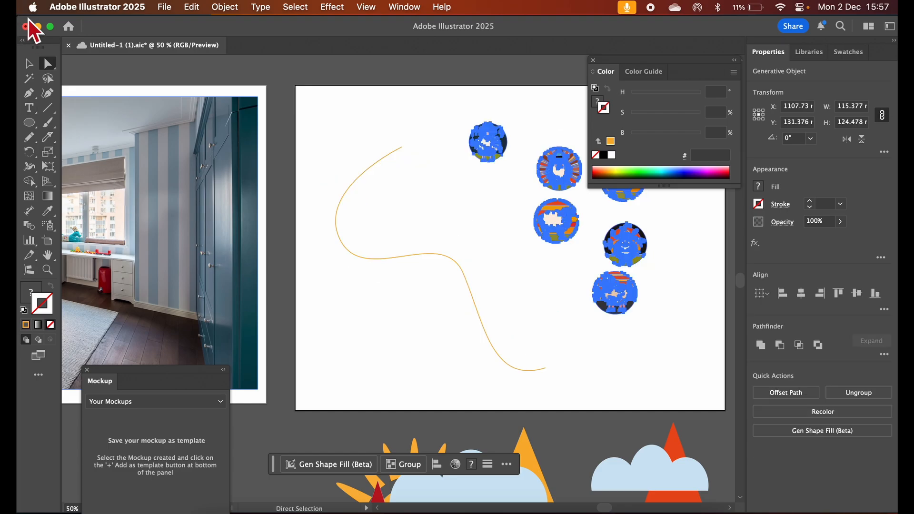
# Delete the orange curve and the leftover unfilled circle from the sheep artboard
pyautogui.click(30, 63)
pyautogui.moveTo(323, 160); pyautogui.dragTo(392, 272)
pyautogui.press('Delete')
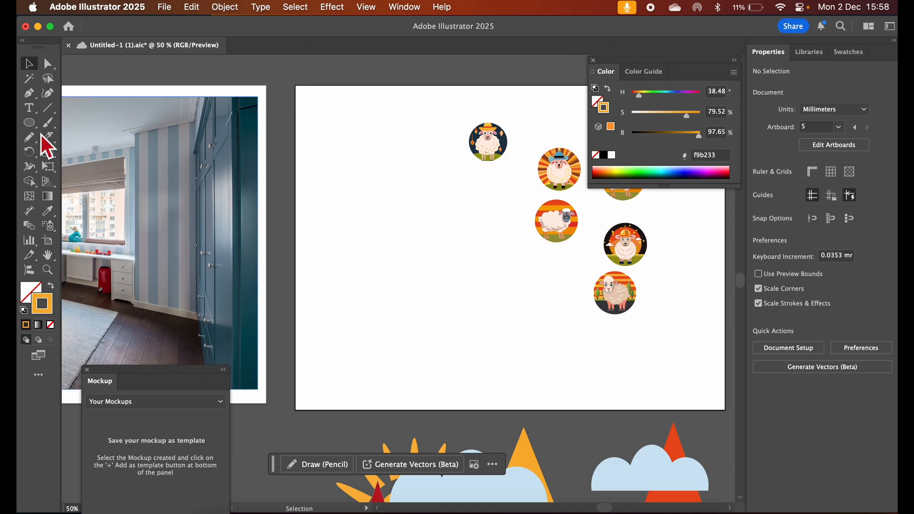
pyautogui.moveTo(370, 200); pyautogui.dragTo(486, 312)
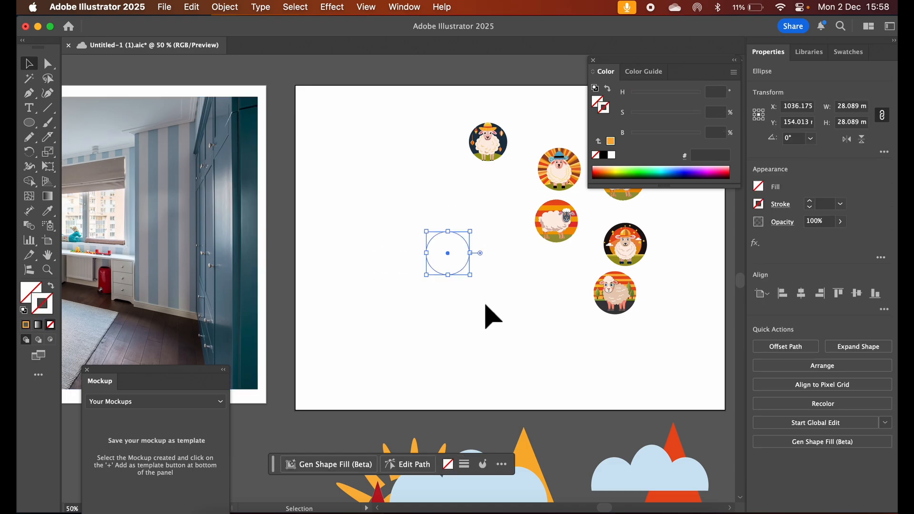
pyautogui.press('Delete')
# Draw a circle about 77 mm in diameter on the empty area beside the sheep circles
pyautogui.click(30, 122)
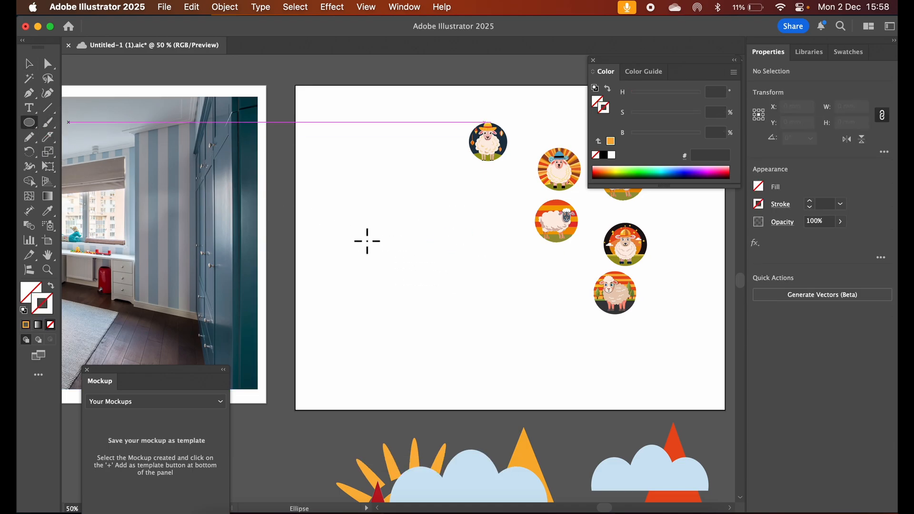
pyautogui.moveTo(359, 209); pyautogui.dragTo(470, 328)
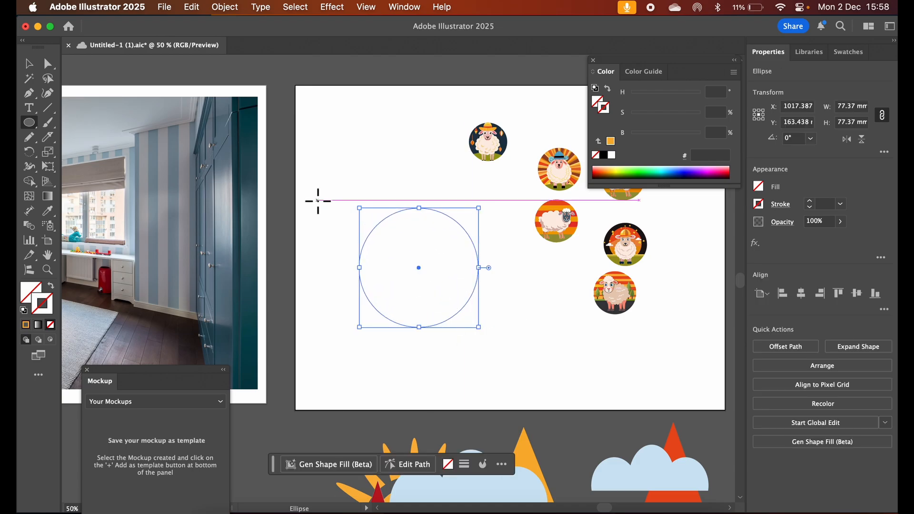
# Attach all six sheep circles to the new circle with the Objects on Path tool and rotate them to about 292°
pyautogui.click(29, 64)
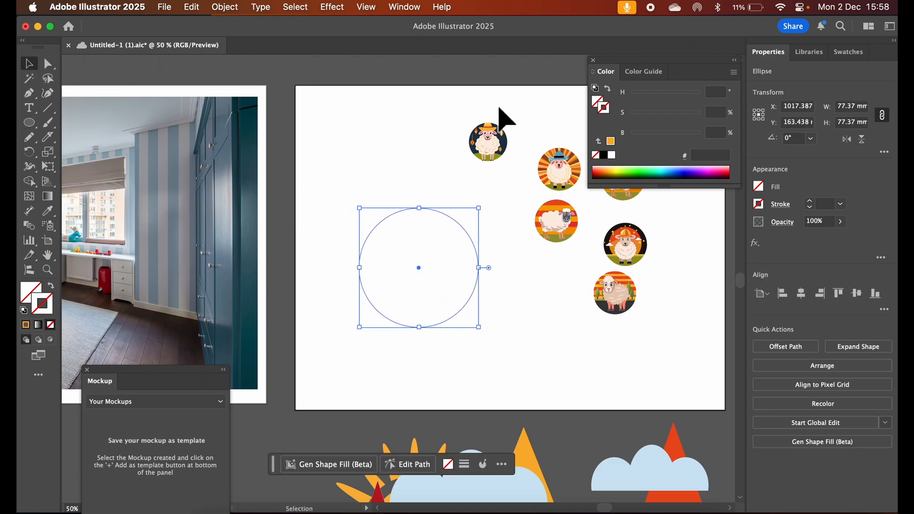
pyautogui.moveTo(500, 104); pyautogui.dragTo(663, 286)
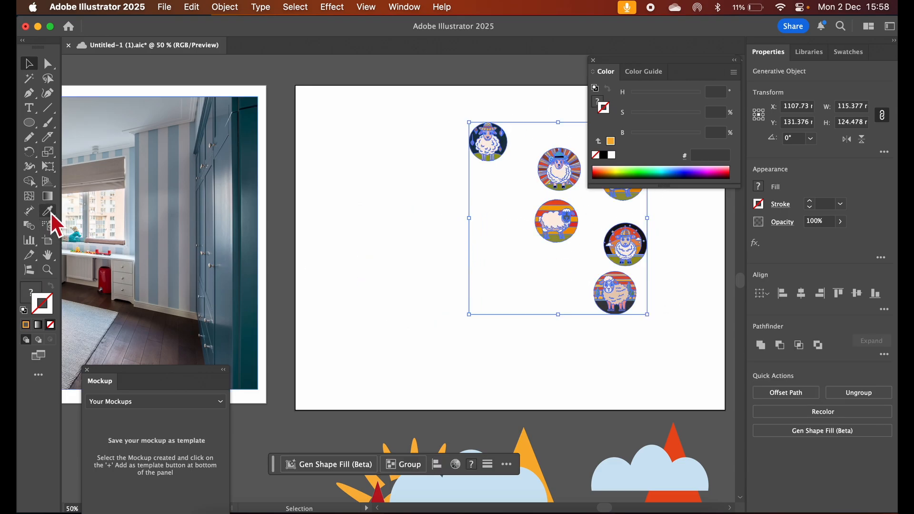
pyautogui.click(29, 270)
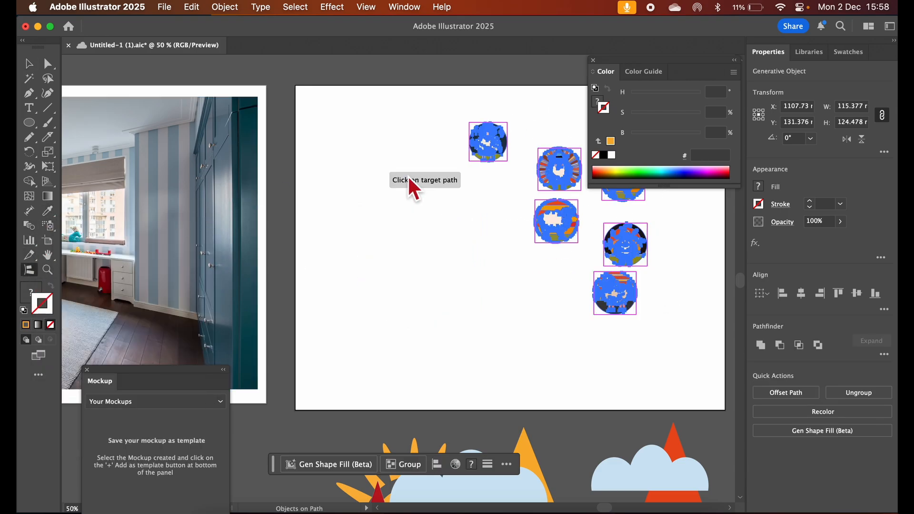
pyautogui.click(436, 212)
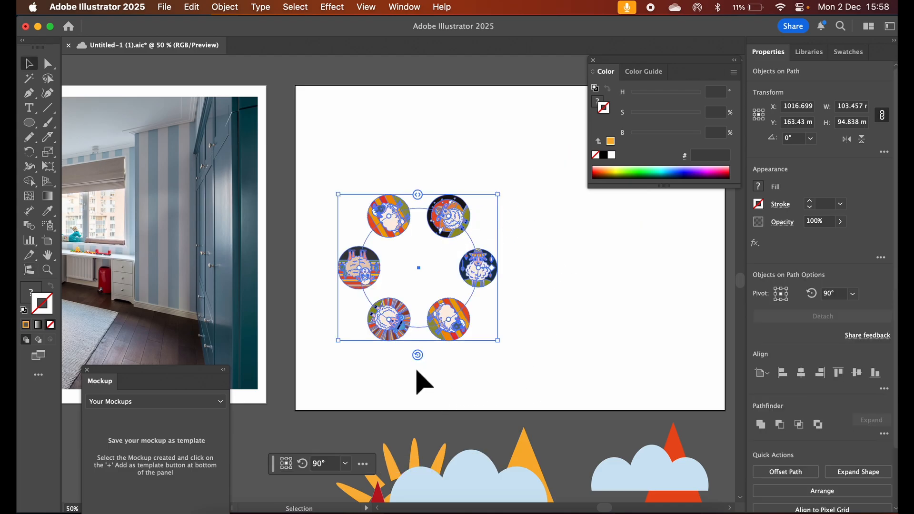
pyautogui.moveTo(418, 356); pyautogui.dragTo(508, 285)
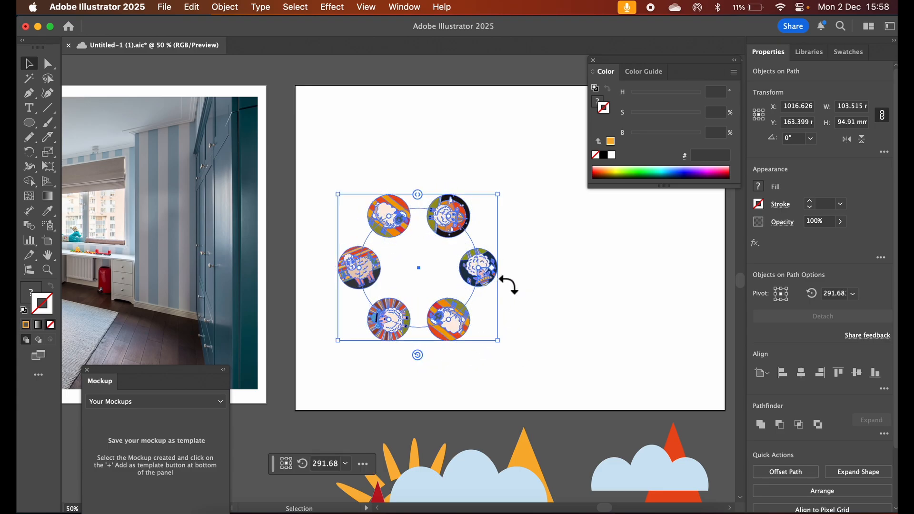
pyautogui.click(452, 115)
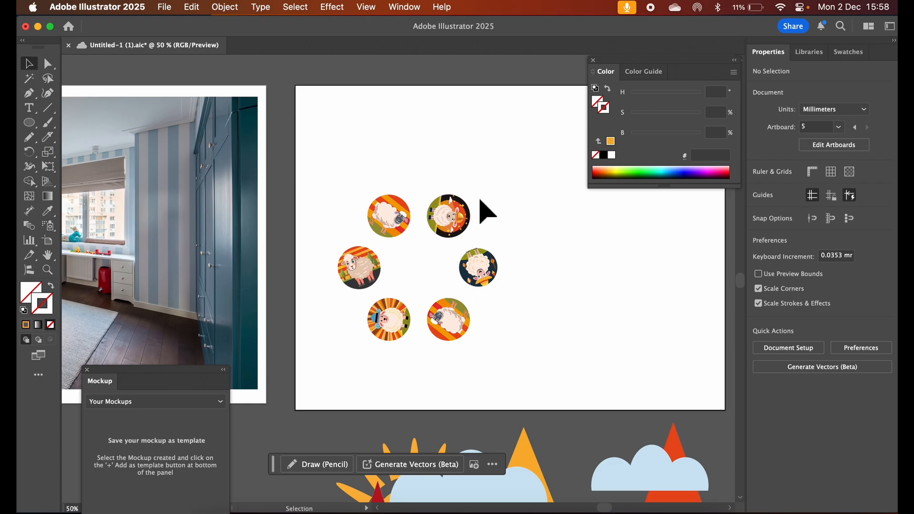
# Move the ring of sheep circles onto the bedroom photo, over the striped wall and wardrobe
pyautogui.hscroll(-10, 460, 174)
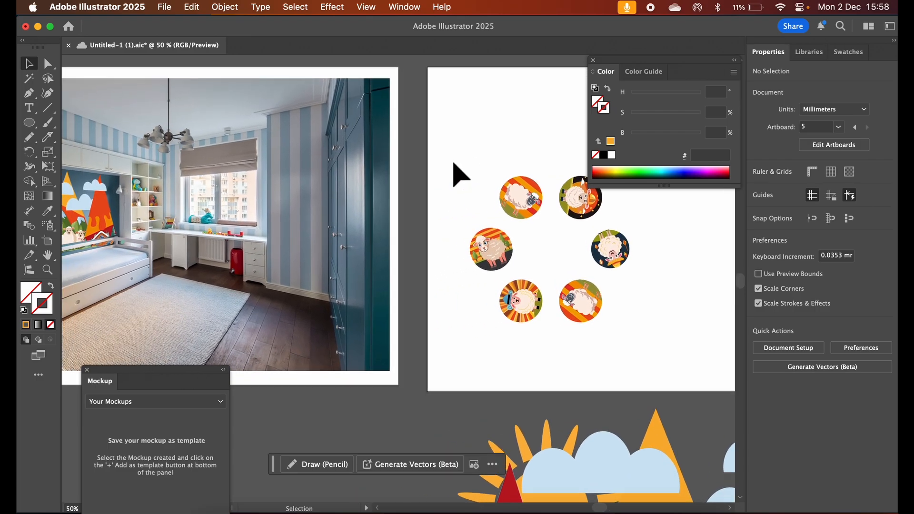
pyautogui.moveTo(459, 162); pyautogui.dragTo(642, 335)
pyautogui.click(547, 241)
pyautogui.click(516, 298)
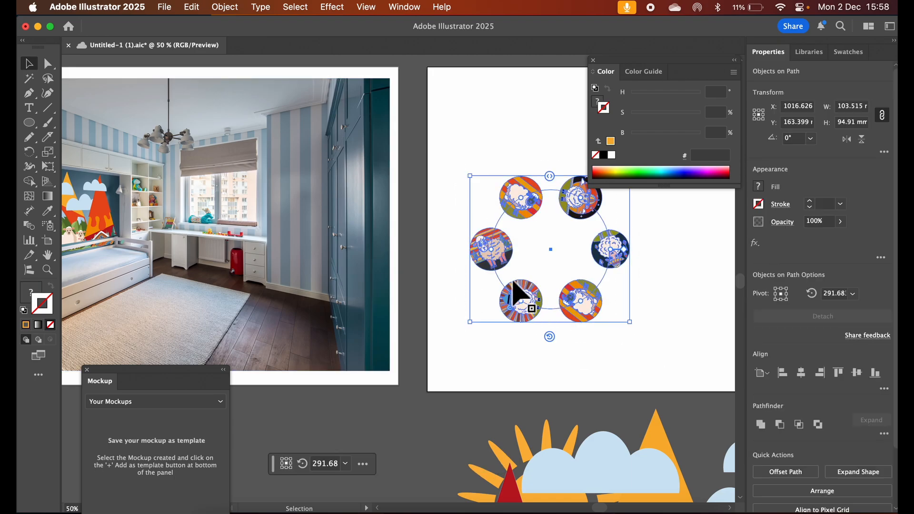
pyautogui.moveTo(521, 306); pyautogui.dragTo(266, 313)
# Select the bedroom photo together with the sheep ring and create a mockup from them, dismissing the battery notification
pyautogui.keyDown('shift'); pyautogui.click(299, 242); pyautogui.keyUp('shift')
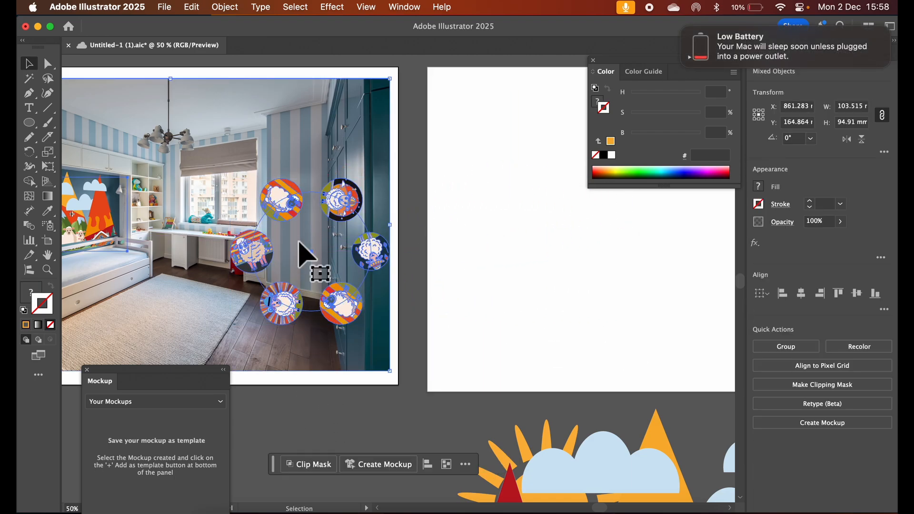
pyautogui.moveTo(708, 43)
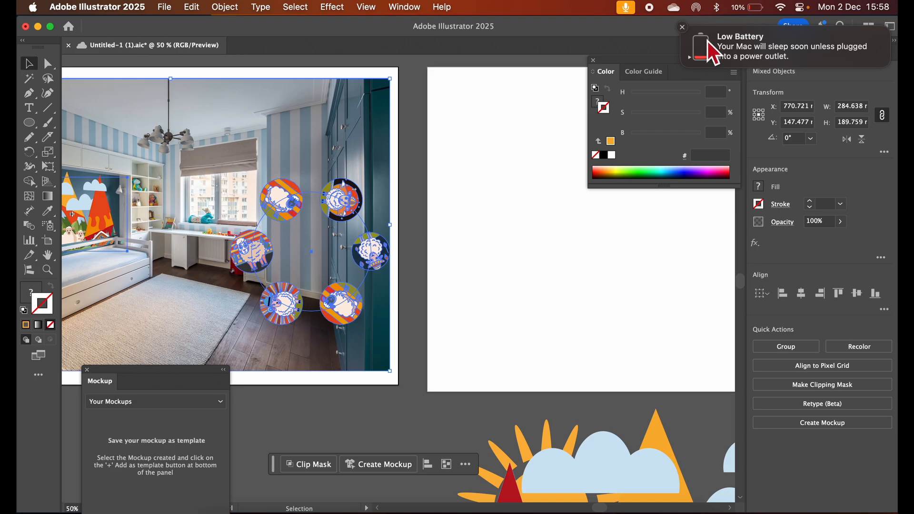
pyautogui.click(683, 29)
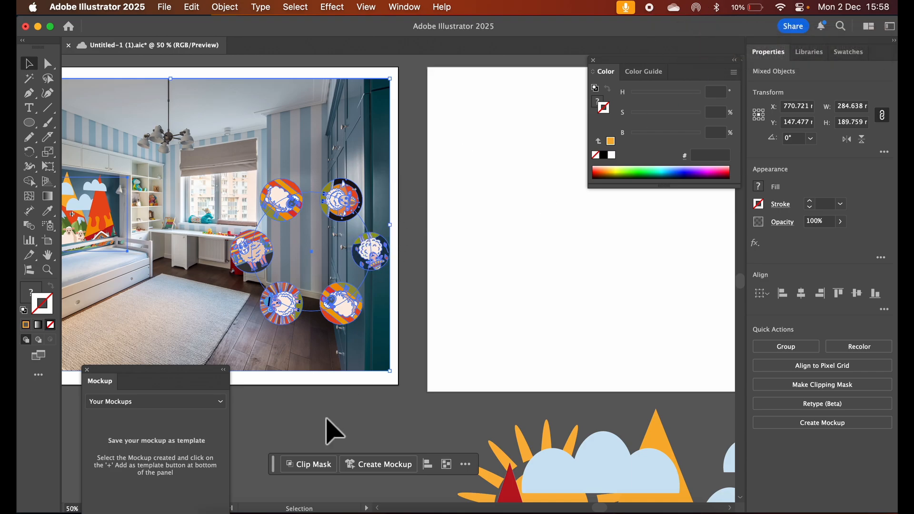
pyautogui.click(378, 469)
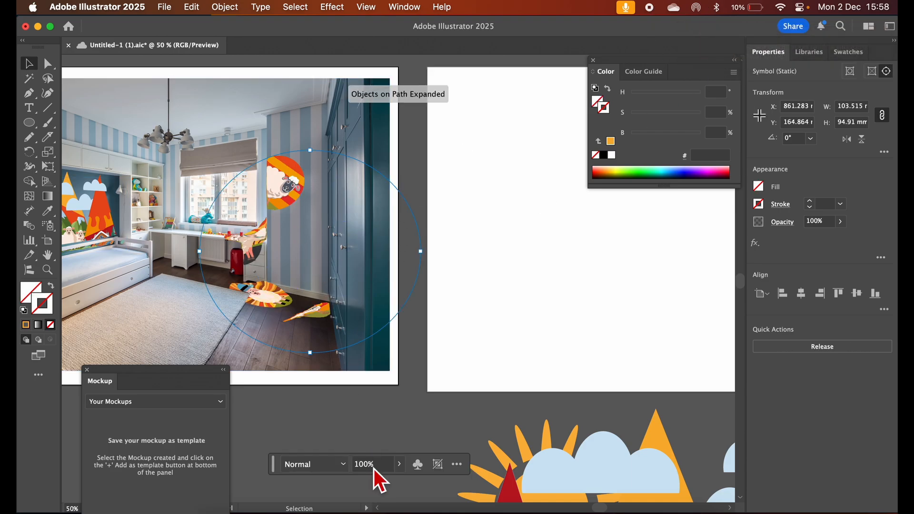
# Position the sheep ring mockup on the bedroom rug and scale it down to about 35 mm wide
pyautogui.moveTo(265, 295); pyautogui.dragTo(266, 243)
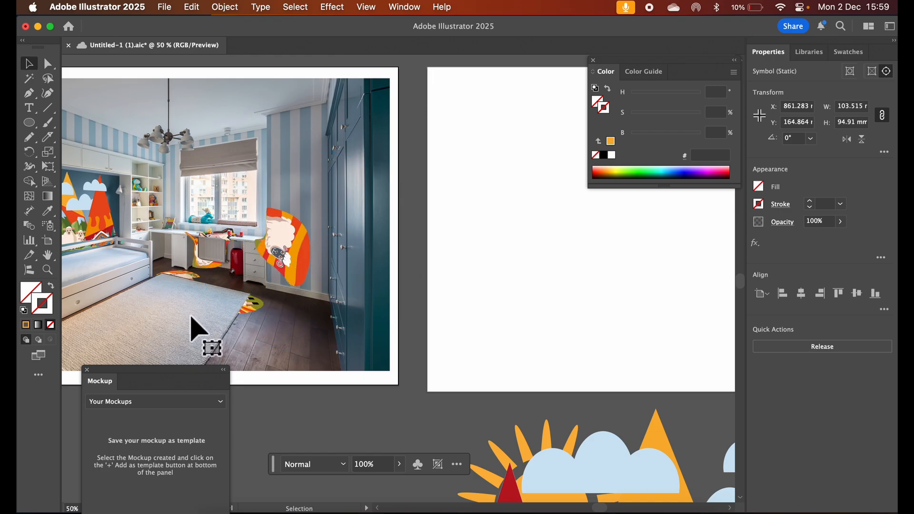
pyautogui.moveTo(192, 318); pyautogui.dragTo(219, 317)
pyautogui.hscroll(-5, 223, 324)
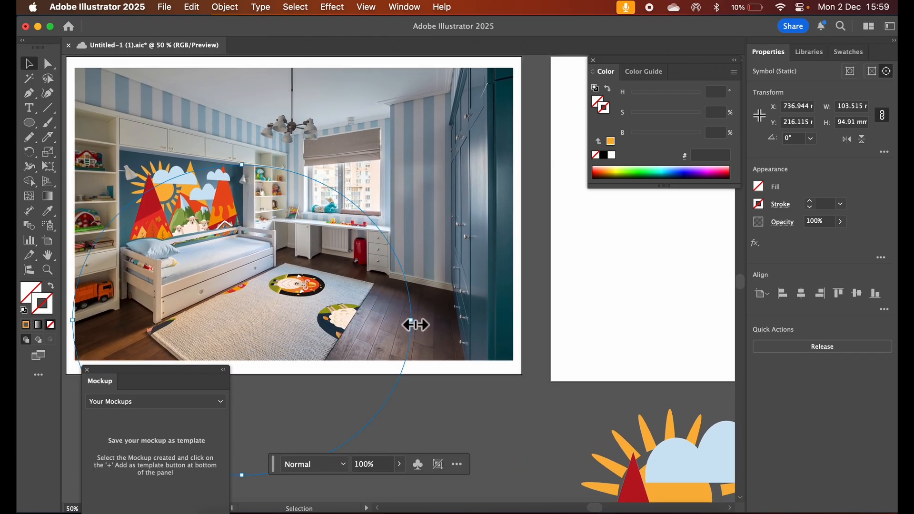
pyautogui.moveTo(412, 324); pyautogui.dragTo(312, 306)
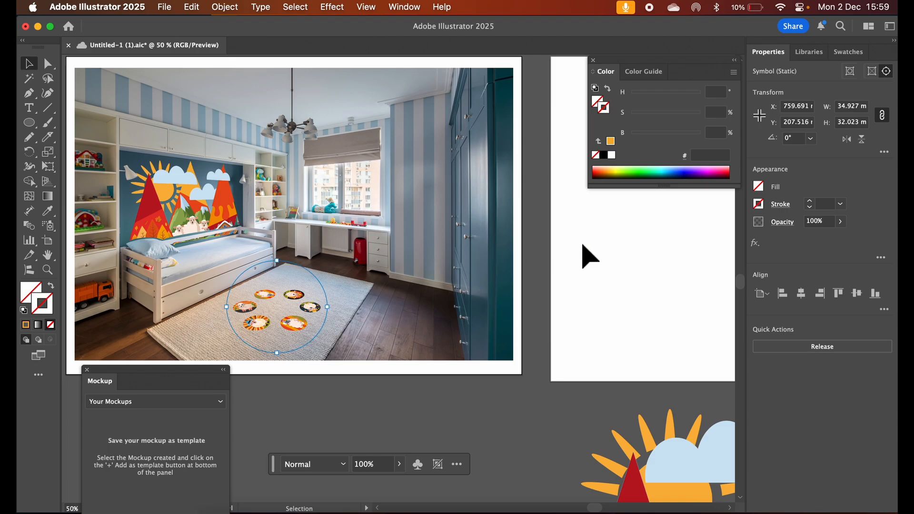
# Try Multiply and settle on Darken as the blending mode of the sheep ring on the rug, and deselect it
pyautogui.click(783, 224)
pyautogui.click(712, 245)
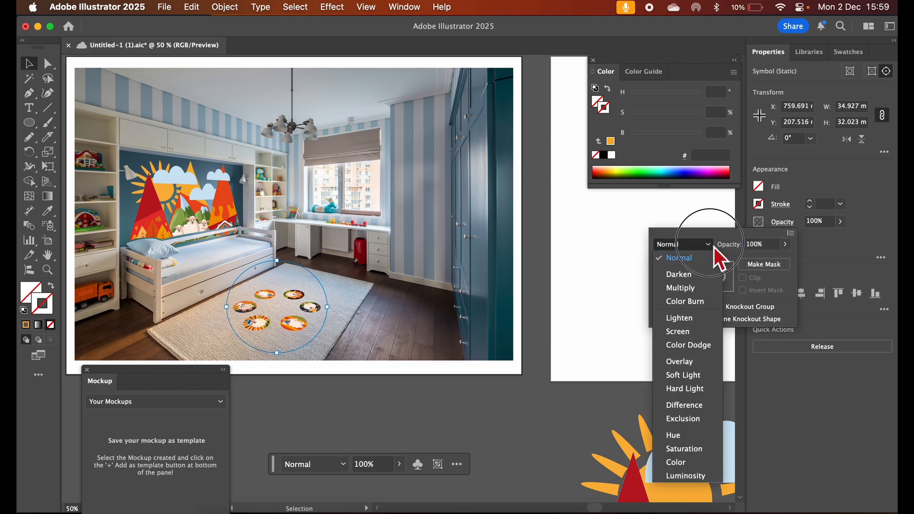
pyautogui.click(687, 289)
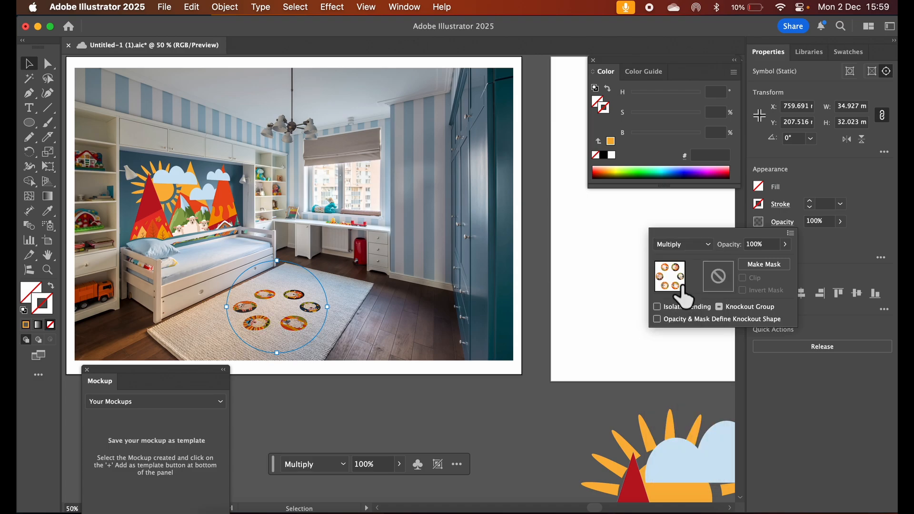
pyautogui.click(699, 248)
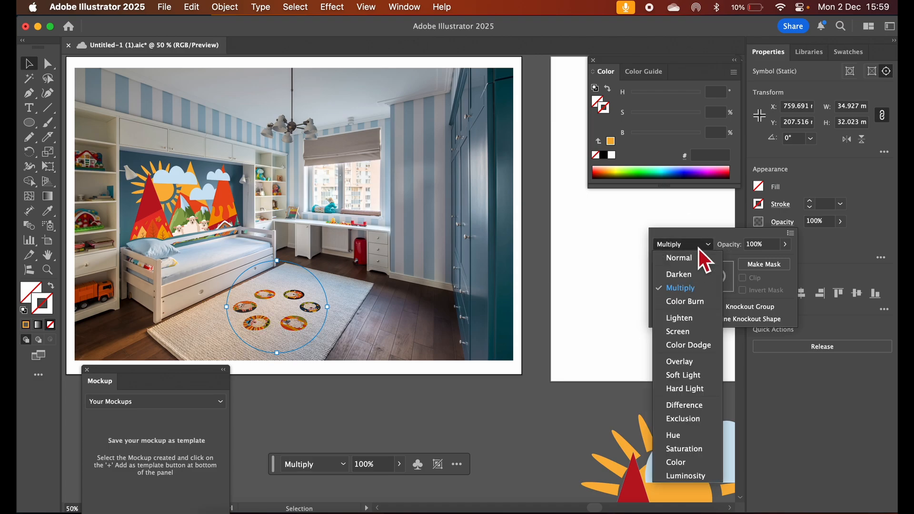
pyautogui.click(689, 275)
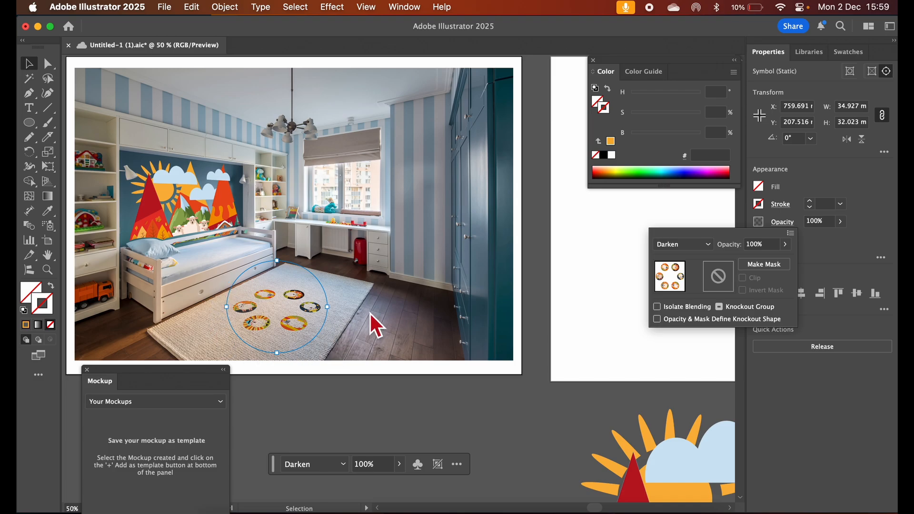
pyautogui.click(508, 418)
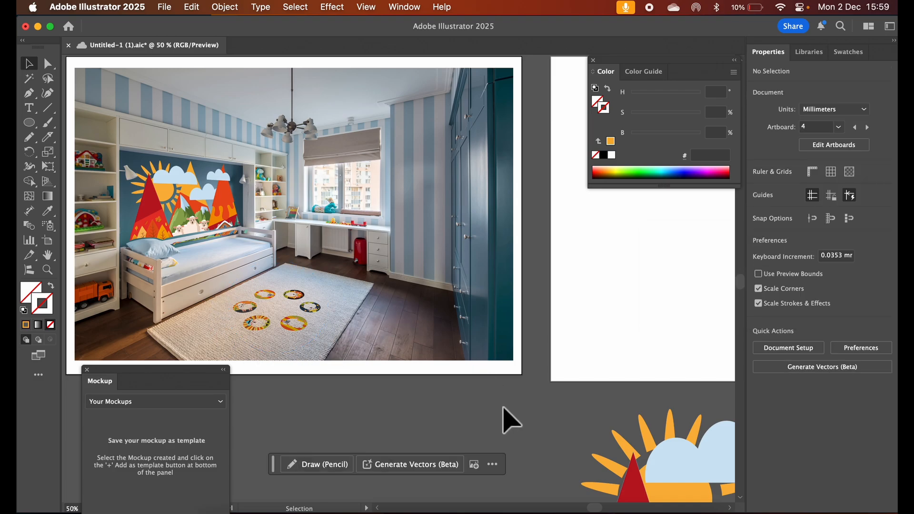
pyautogui.hscroll(10, 473, 414)
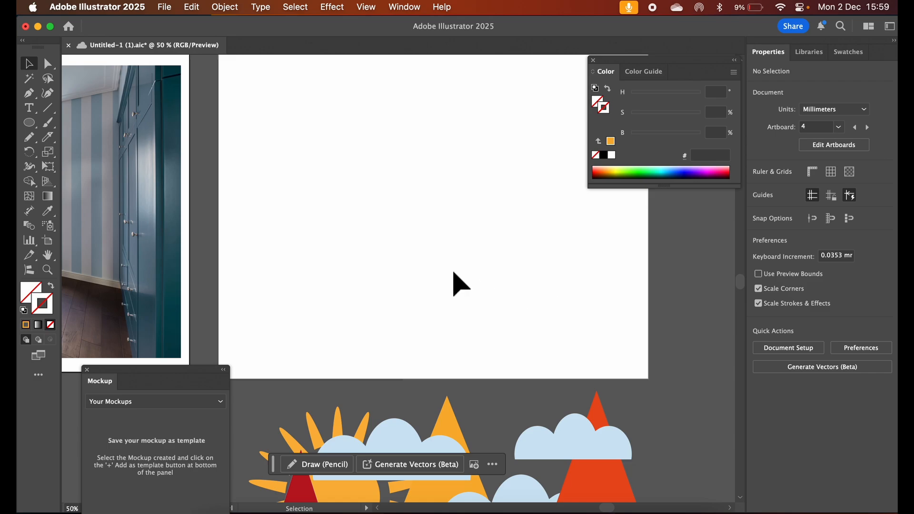
pyautogui.hscroll(-5, 455, 283)
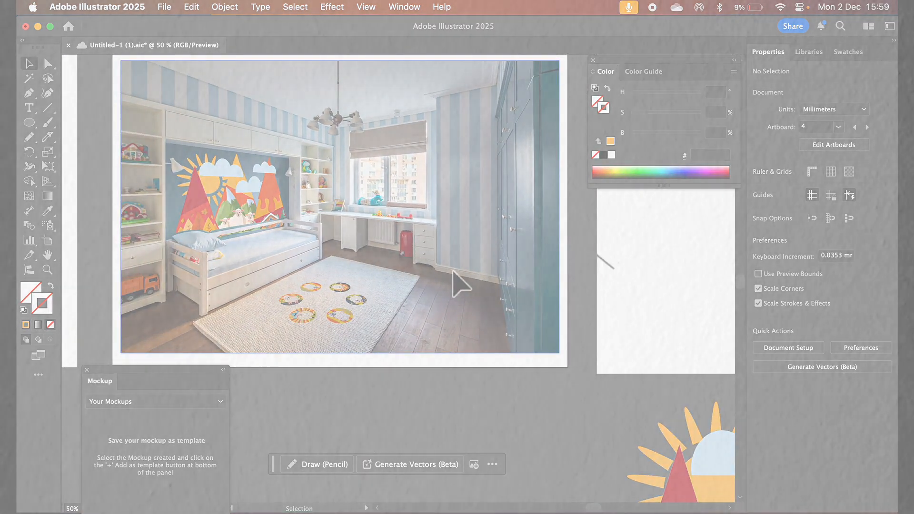